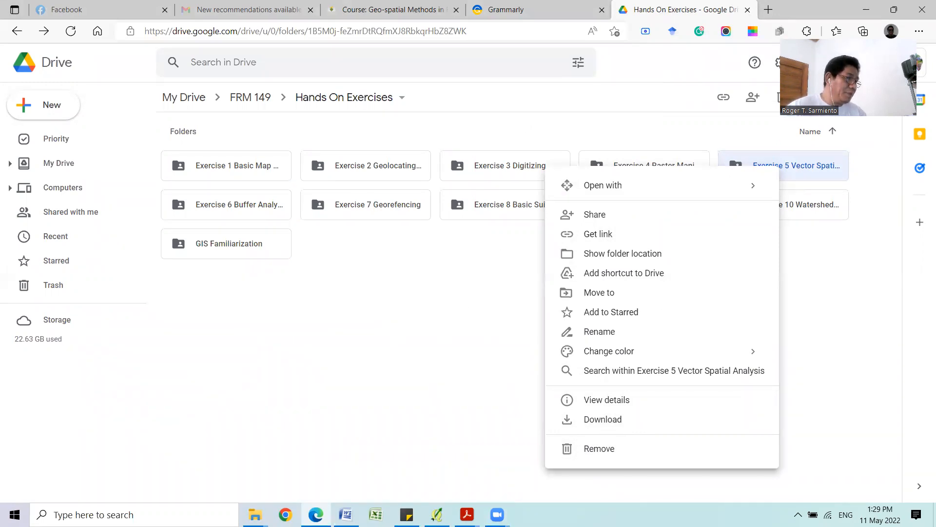
Step: Switch to File Explorer and open the Data folder inside Exercise 5 Vector Spatial Analysis
{"action": "left_click", "coordinate": [255, 514]}
{"action": "left_click", "coordinate": [234, 426]}
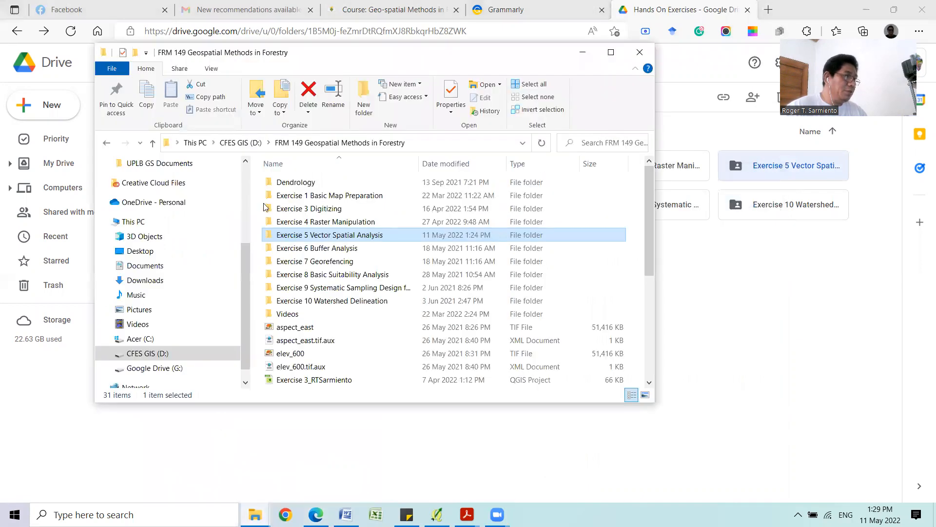
{"action": "double_click", "coordinate": [343, 236]}
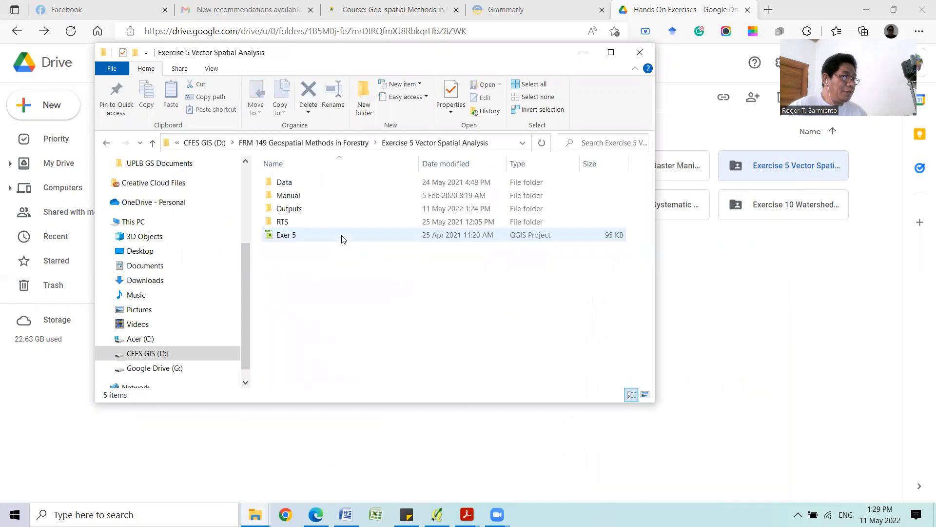
{"action": "left_click", "coordinate": [303, 182]}
{"action": "double_click", "coordinate": [304, 183]}
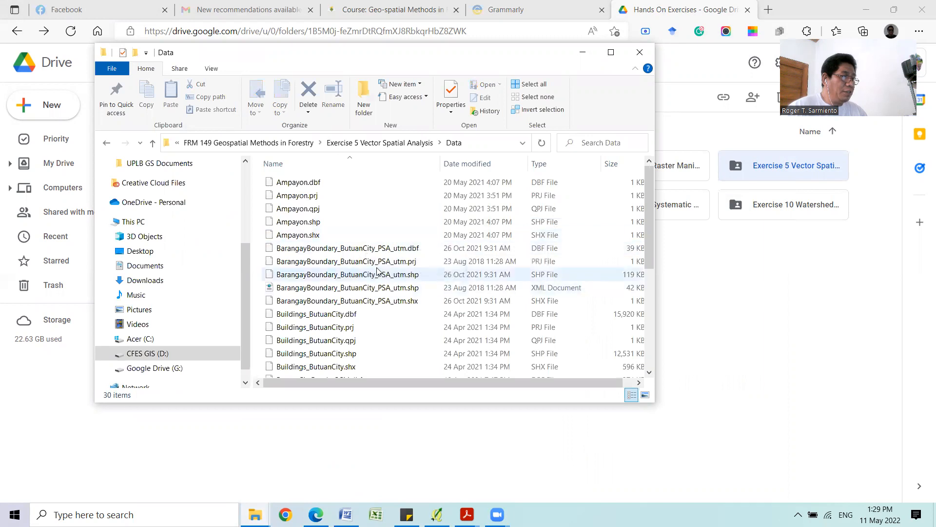
Step: Delete all the Ampayon shapefile components (.dbf, .prj, .qpj, .shp, .shx) from the Data folder
{"action": "scroll", "coordinate": [374, 330], "scroll_direction": "down", "scroll_amount": 4}
{"action": "scroll", "coordinate": [372, 330], "scroll_direction": "down", "scroll_amount": 1}
{"action": "scroll", "coordinate": [373, 330], "scroll_direction": "up", "scroll_amount": 5}
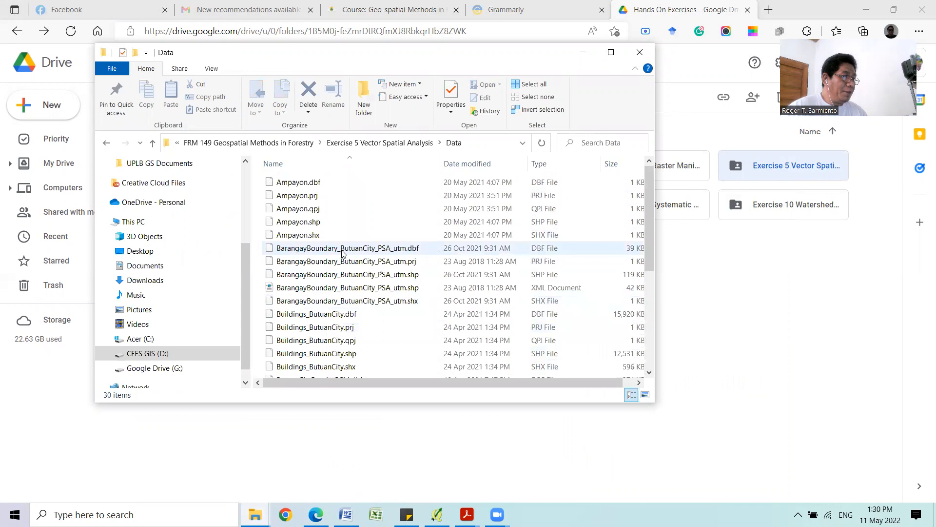
{"action": "left_click", "coordinate": [362, 237]}
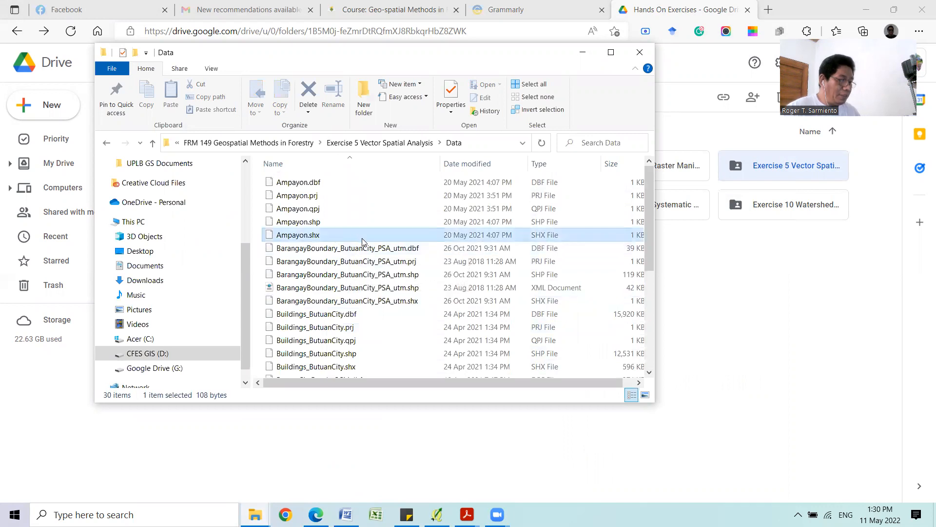
{"action": "key", "text": "shift+Up"}
{"action": "key", "text": "shift+Up"}
{"action": "key", "text": "shift+Up"}
{"action": "key", "text": "shift+Up"}
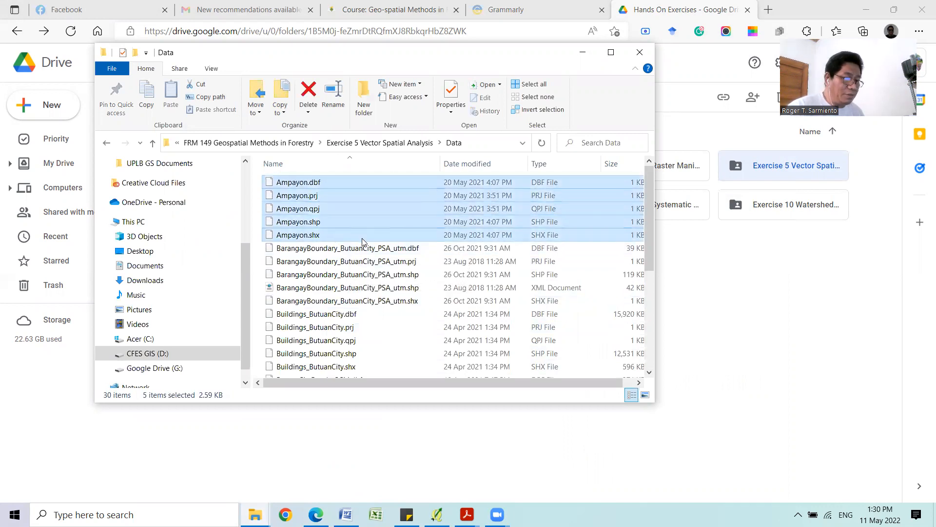
{"action": "key", "text": "Delete"}
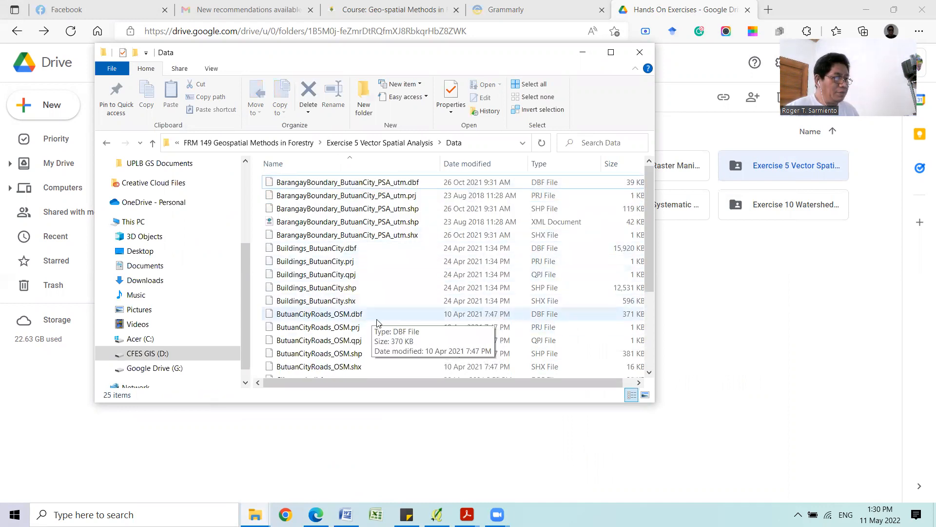
Step: Delete all the Clip_roads and Clipped_buildings files from the Data folder
{"action": "scroll", "coordinate": [375, 322], "scroll_direction": "down", "scroll_amount": 3}
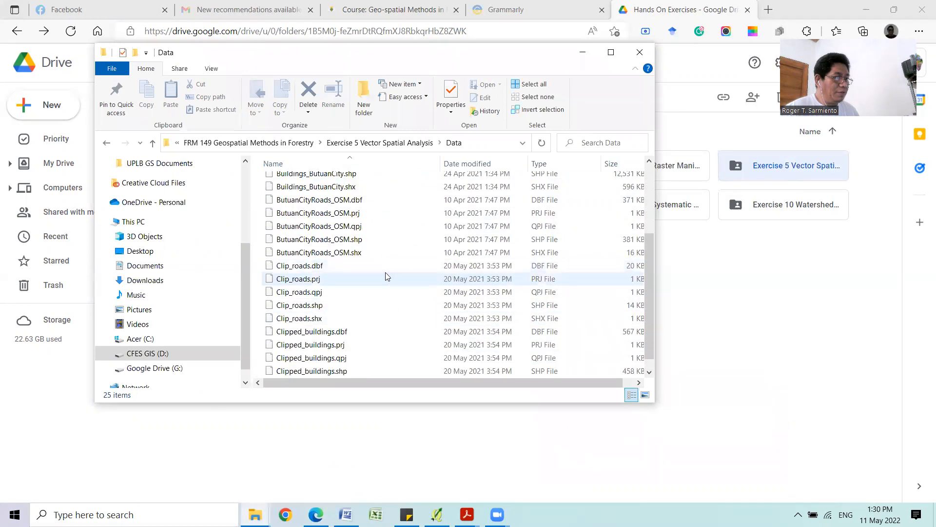
{"action": "left_click", "coordinate": [355, 267]}
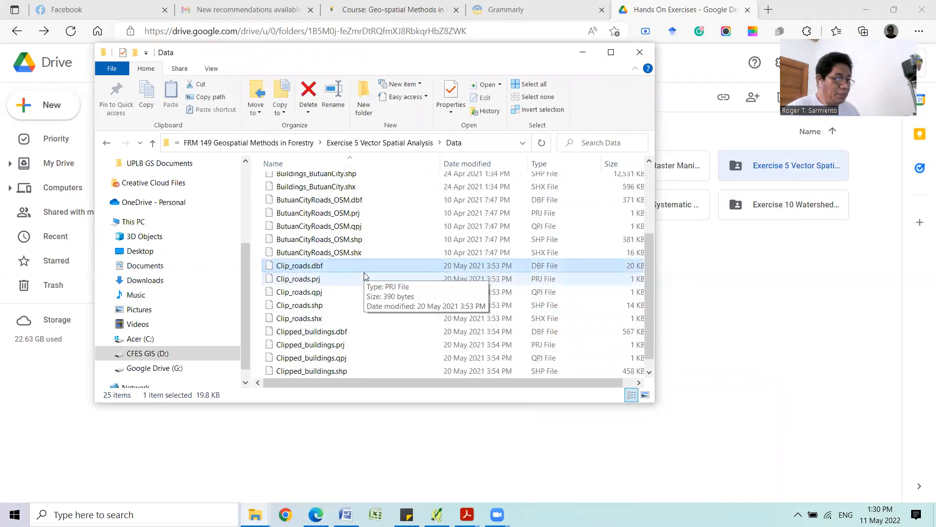
{"action": "key", "text": "shift+Down"}
{"action": "key", "text": "shift+Down"}
{"action": "key", "text": "shift+Down"}
{"action": "key", "text": "shift+Down"}
{"action": "key", "text": "shift+Down"}
{"action": "key", "text": "shift+Down"}
{"action": "key", "text": "shift+Down"}
{"action": "key", "text": "shift+Down"}
{"action": "key", "text": "shift+Down"}
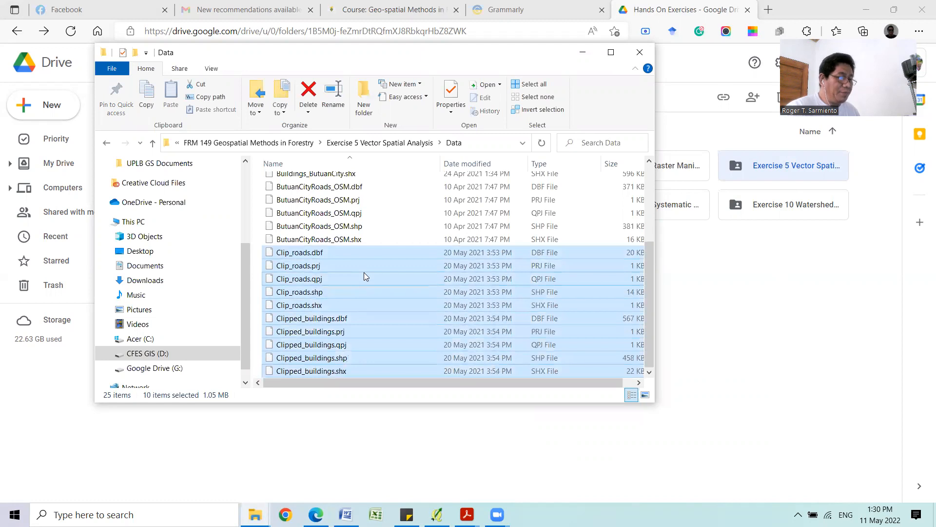
{"action": "key", "text": "Delete"}
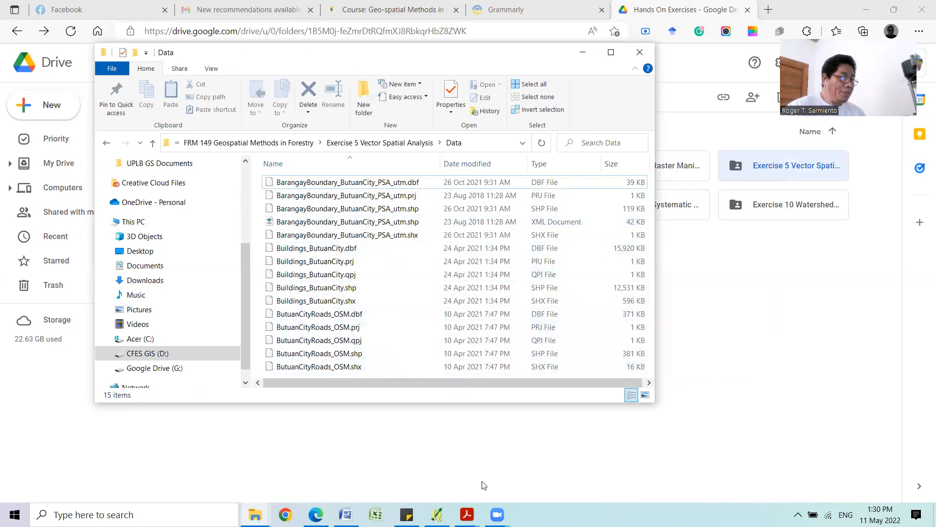
Step: Switch to QGIS, start a new empty project and widen the Layers and Browser panels
{"action": "key", "text": "alt+Tab"}
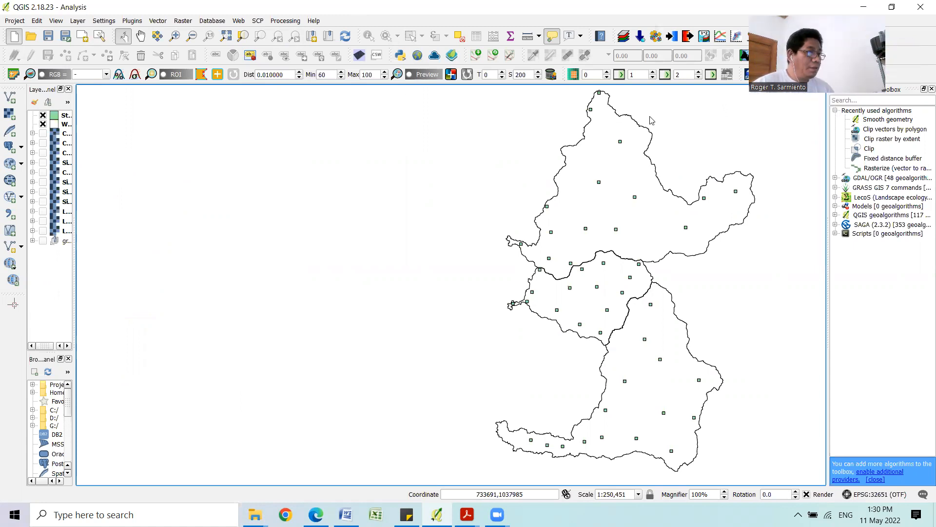
{"action": "key", "text": "ctrl+n"}
{"action": "left_click", "coordinate": [418, 271]}
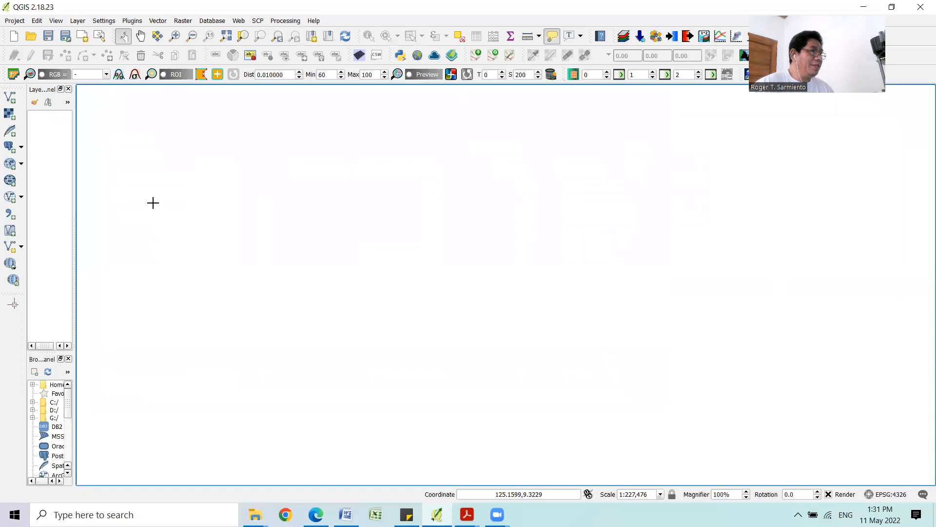
{"action": "left_click_drag", "start_coordinate": [88, 137], "coordinate": [137, 144]}
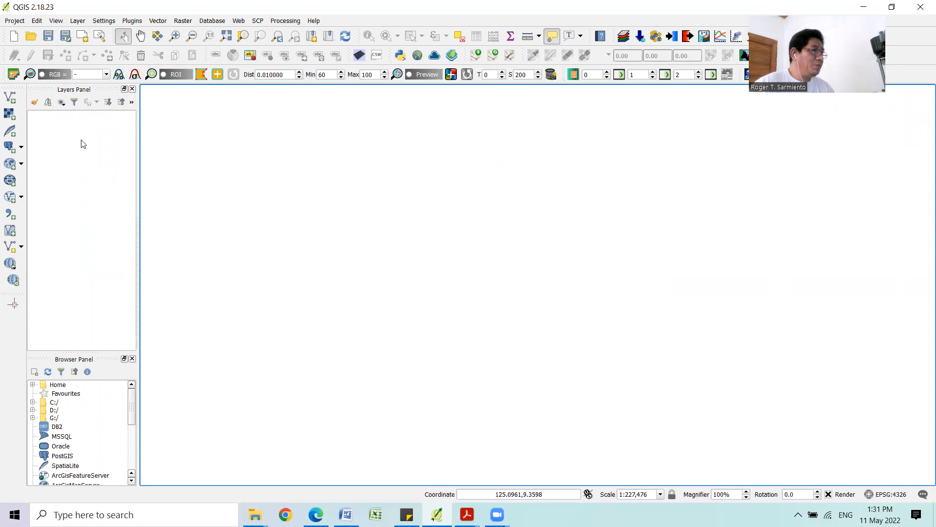
Step: Start adding a vector layer and browse to D: > FRM 149 Geospatial Methods in Forestry > Exercise 5 Vector Spatial Analysis > Data
{"action": "left_click", "coordinate": [9, 98]}
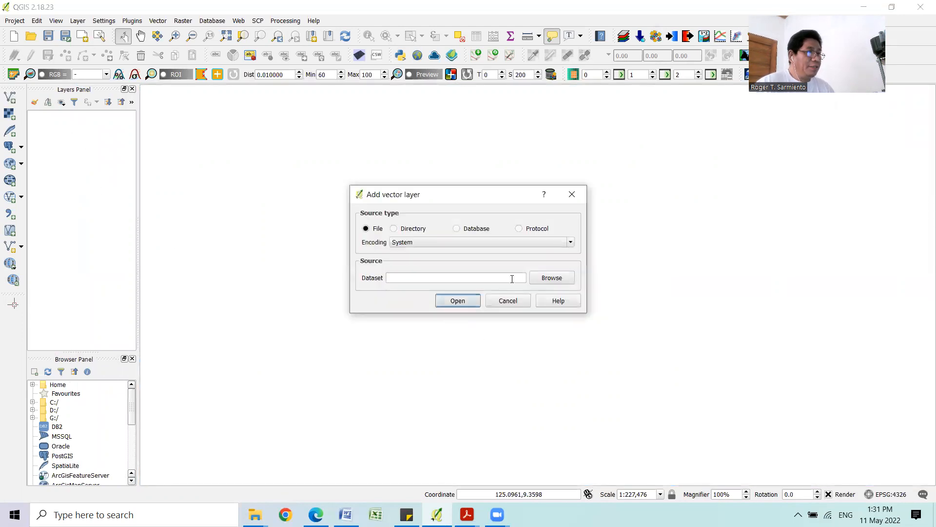
{"action": "left_click", "coordinate": [561, 276]}
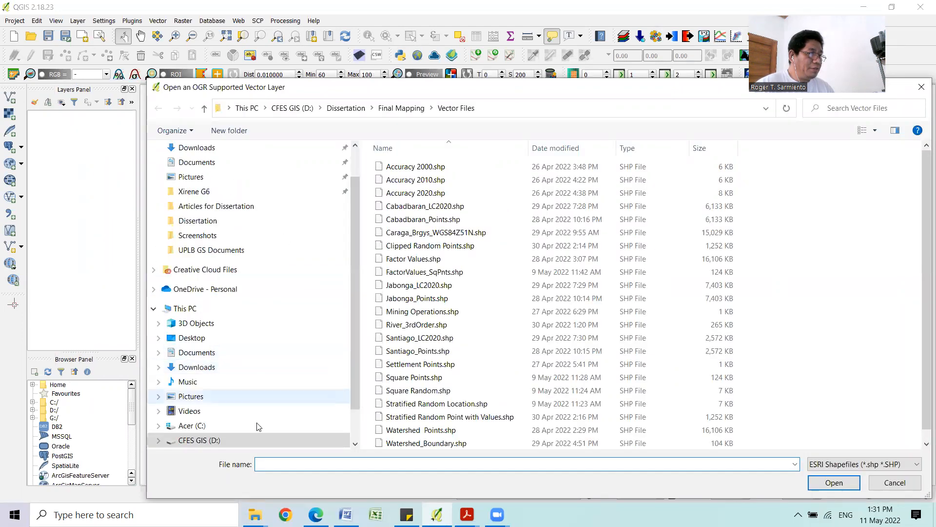
{"action": "scroll", "coordinate": [352, 286], "scroll_direction": "down", "scroll_amount": 1}
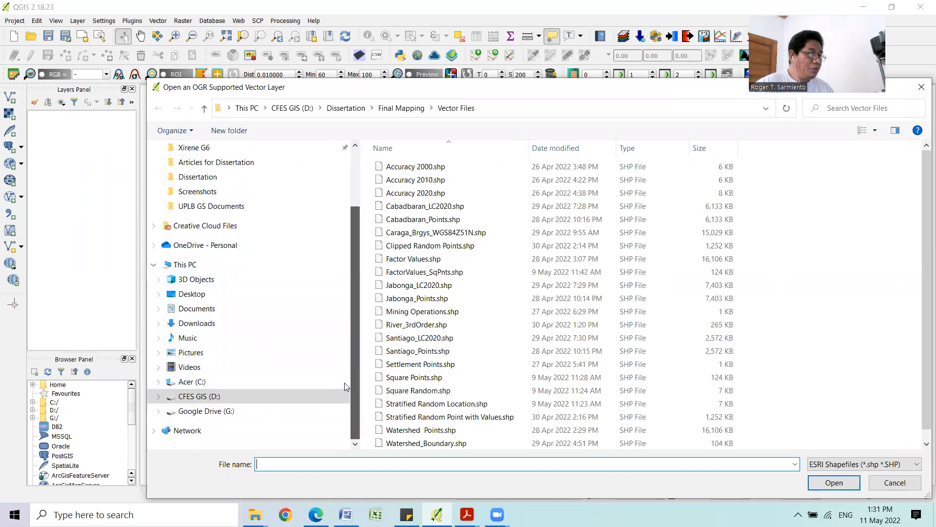
{"action": "left_click", "coordinate": [198, 399]}
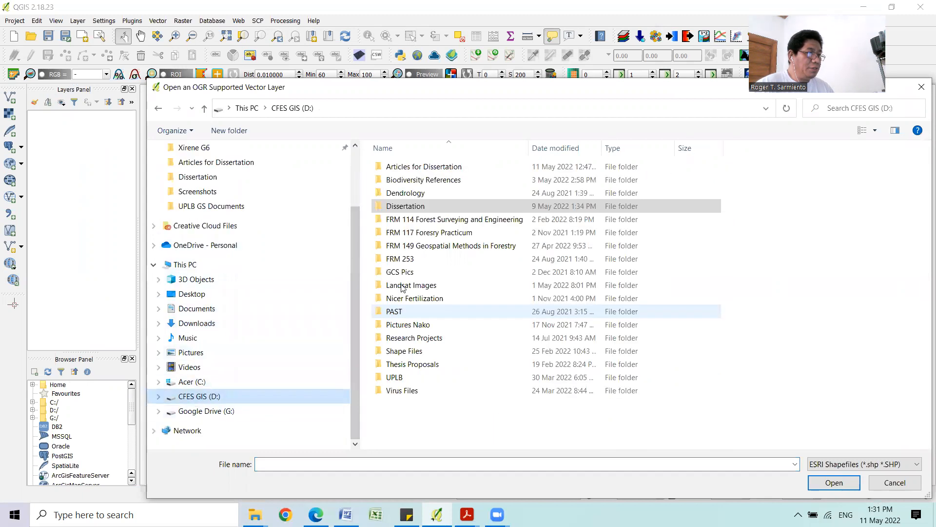
{"action": "double_click", "coordinate": [419, 243]}
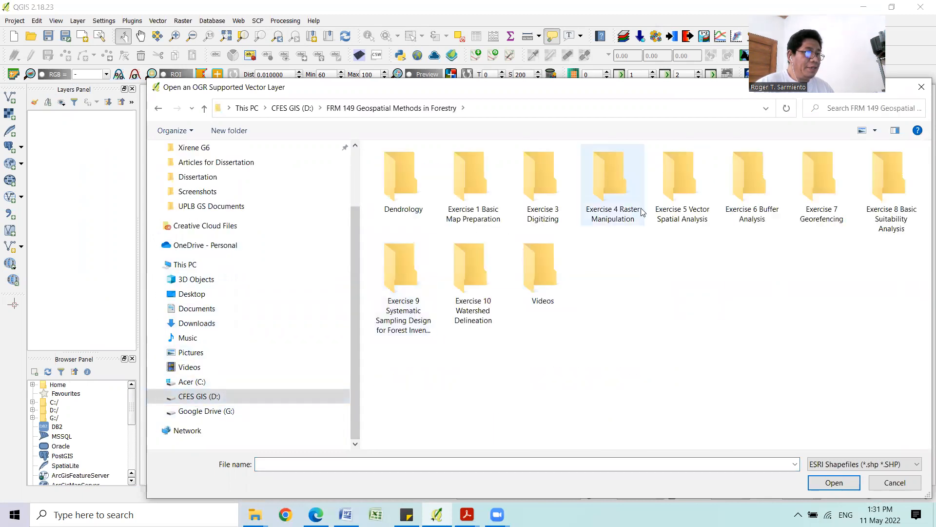
{"action": "double_click", "coordinate": [672, 189]}
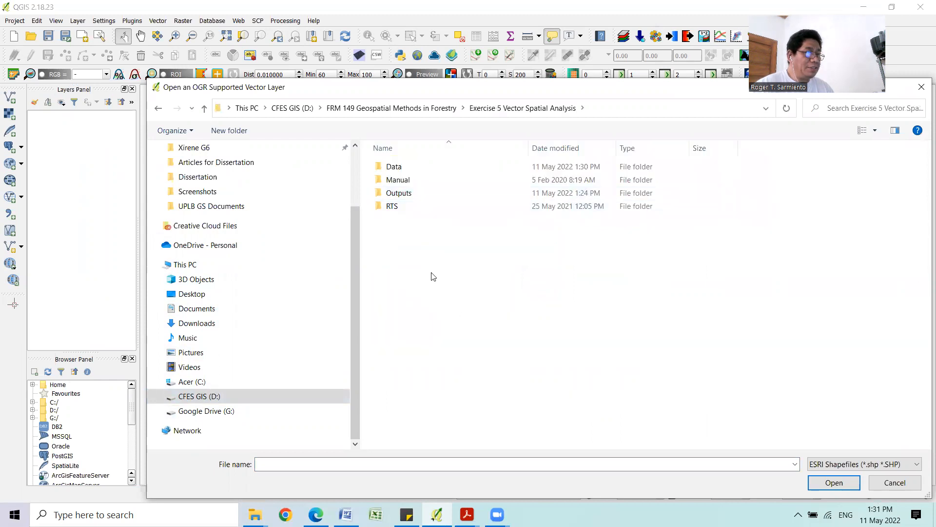
{"action": "double_click", "coordinate": [404, 167]}
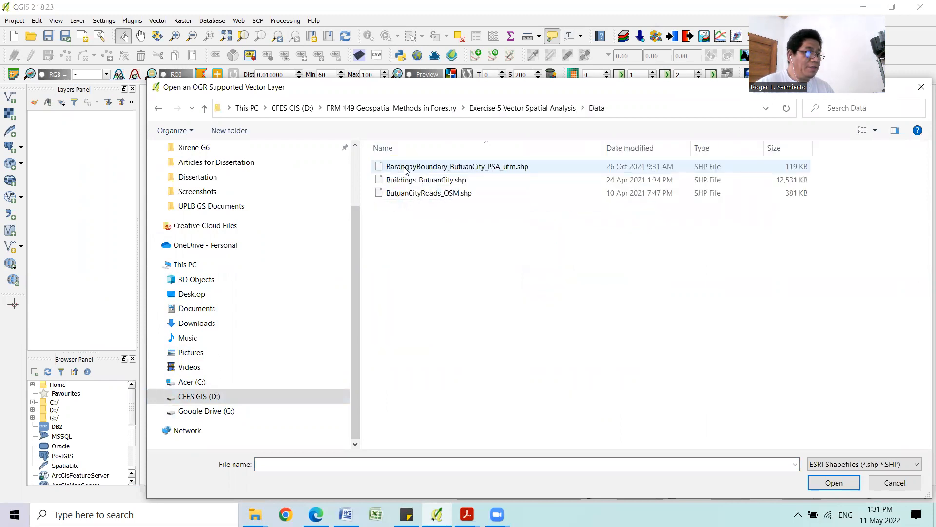
Step: With the ESRI Shapefiles filter, add BarangayBoundary_ButuanCity_PSA_utm.shp, Buildings_ButuanCity.shp and ButuanCityRoads_OSM.shp to the project
{"action": "left_click", "coordinate": [915, 465]}
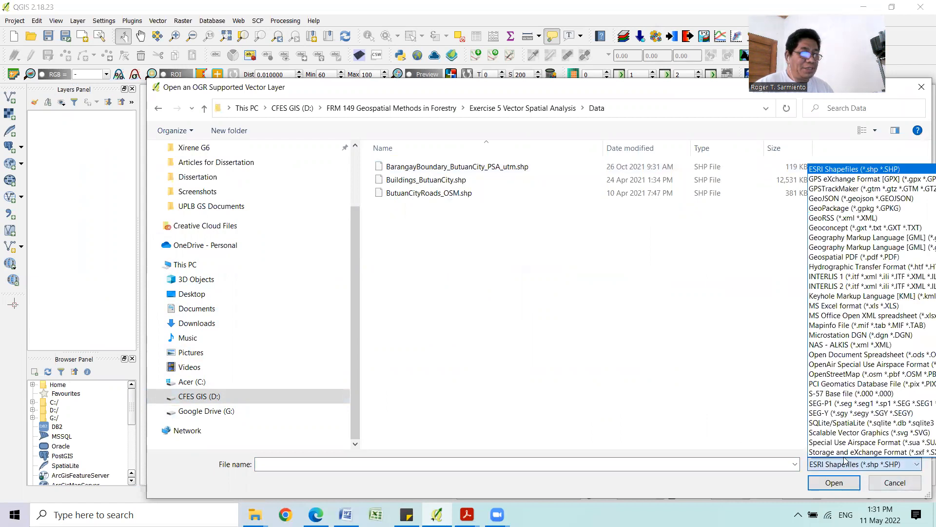
{"action": "left_click", "coordinate": [845, 171]}
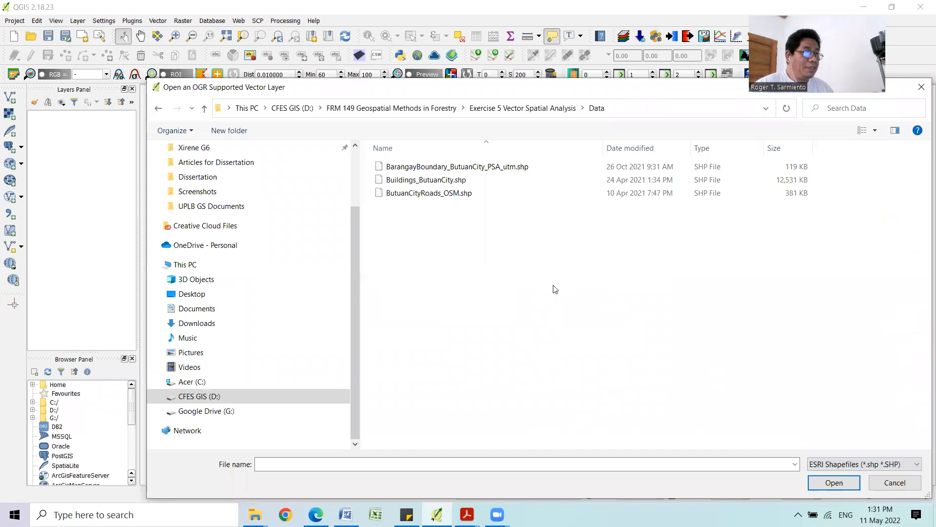
{"action": "left_click_drag", "start_coordinate": [605, 94], "coordinate": [550, 93]}
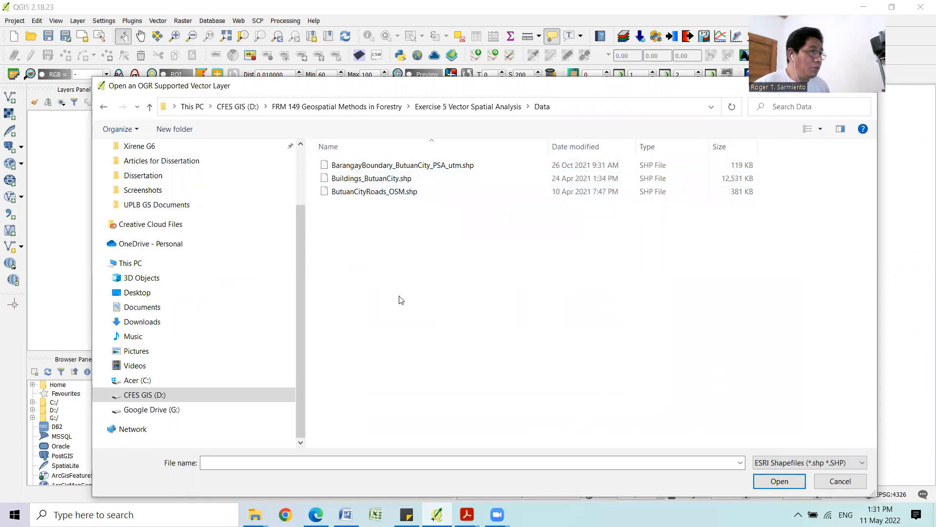
{"action": "left_click", "coordinate": [373, 167]}
{"action": "left_click", "coordinate": [382, 194], "text": "shift"}
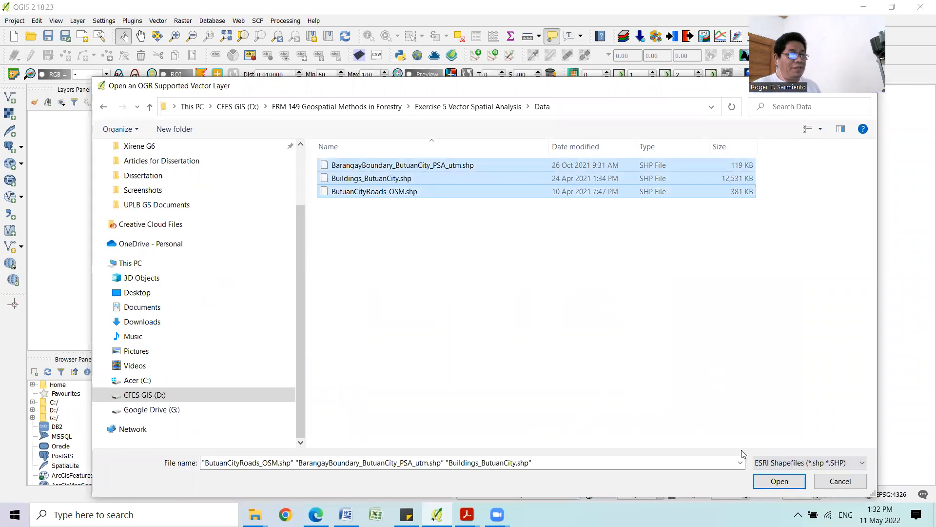
{"action": "left_click", "coordinate": [779, 480]}
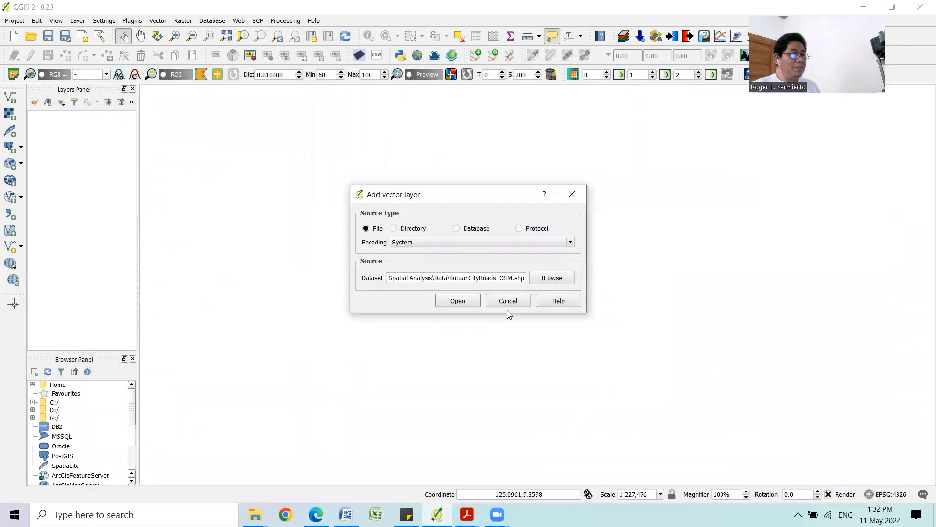
{"action": "left_click", "coordinate": [457, 300]}
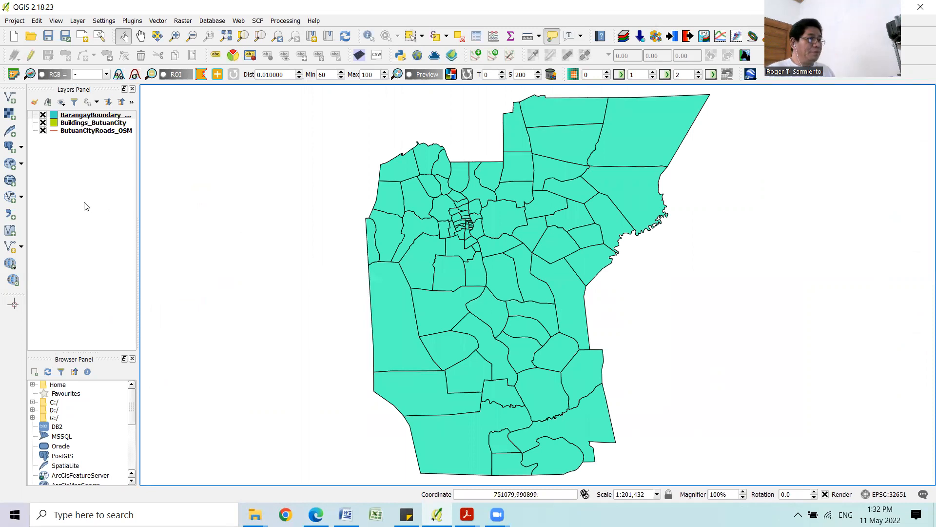
Step: Move the BarangayBoundary layer below the Buildings_ButuanCity and ButuanCityRoads_OSM layers and inspect the overlay on the map
{"action": "left_click", "coordinate": [87, 116]}
{"action": "left_click_drag", "start_coordinate": [87, 117], "coordinate": [85, 164]}
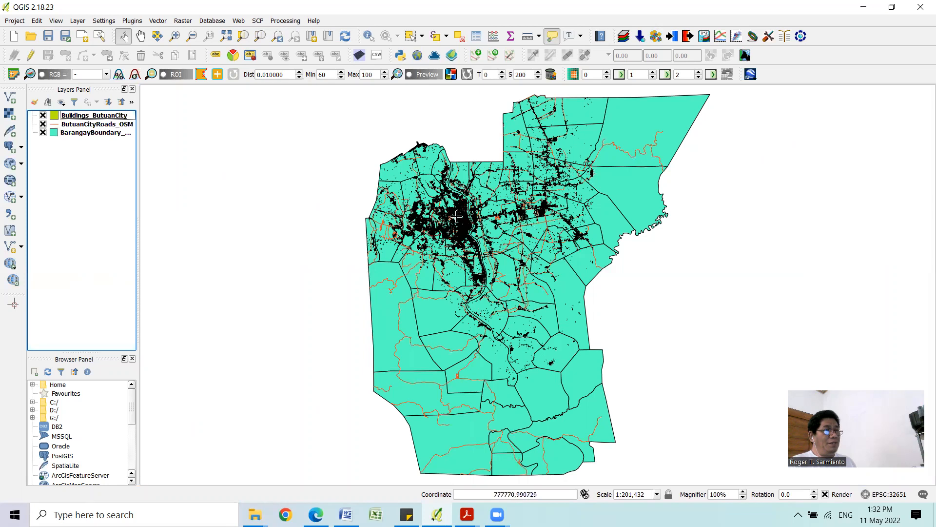
{"action": "scroll", "coordinate": [535, 209], "scroll_direction": "up", "scroll_amount": 1}
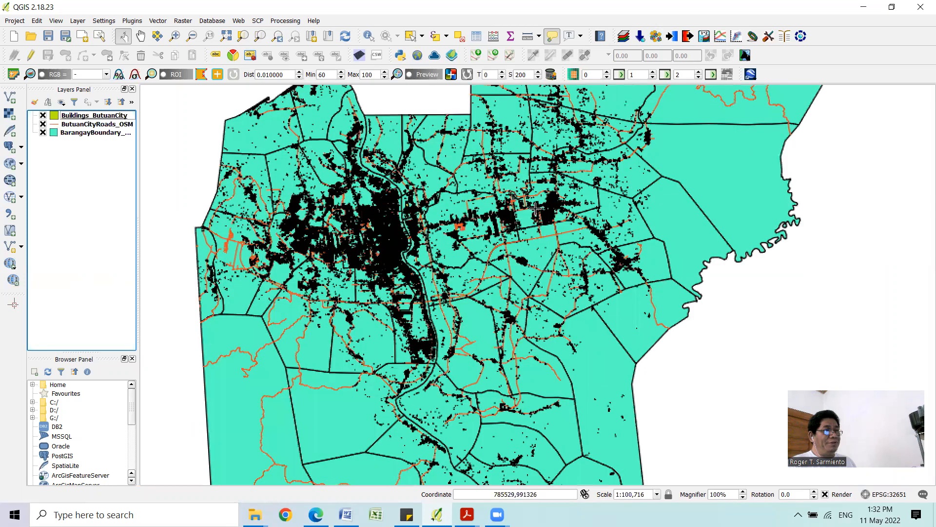
{"action": "scroll", "coordinate": [510, 237], "scroll_direction": "up", "scroll_amount": 1}
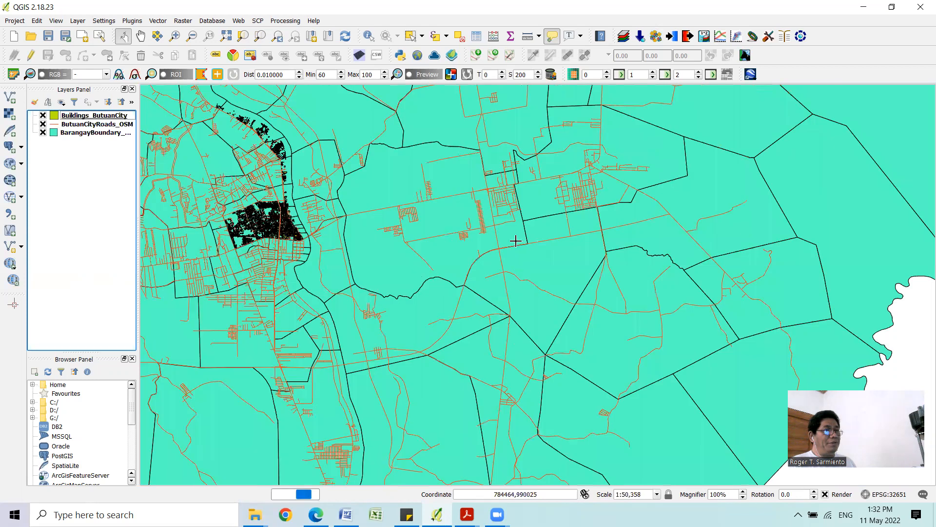
{"action": "scroll", "coordinate": [516, 240], "scroll_direction": "down", "scroll_amount": 1}
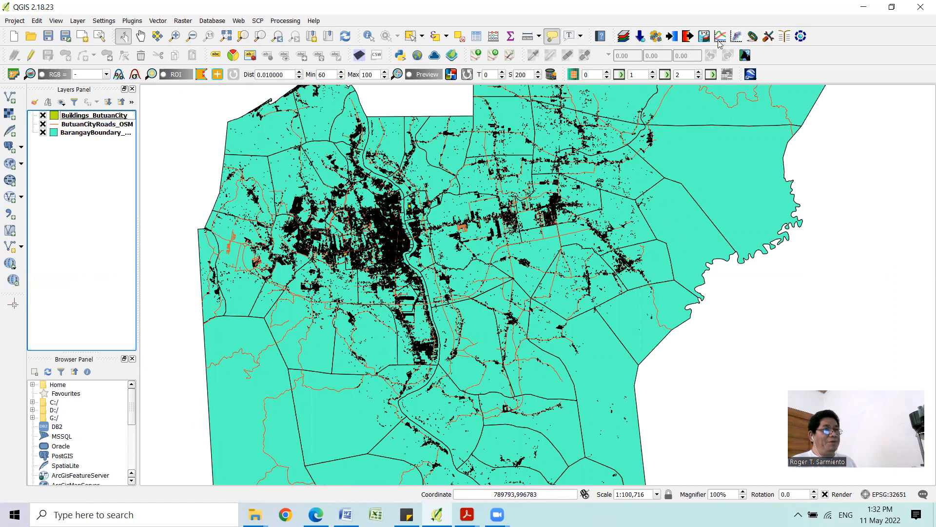
Step: Make the BarangayBoundary layer active and select the barangay polygon around the dense building cluster east of the city centre
{"action": "left_click", "coordinate": [410, 36]}
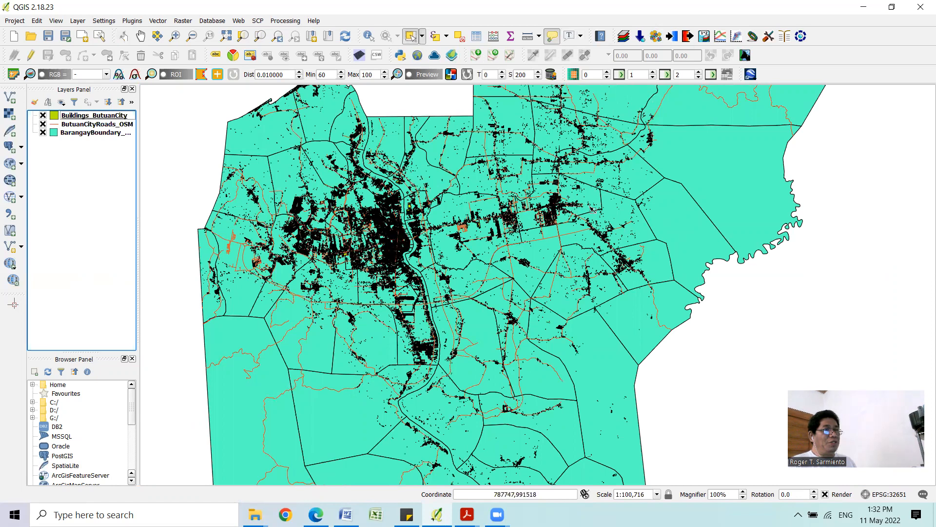
{"action": "left_click", "coordinate": [589, 204]}
{"action": "left_click", "coordinate": [105, 137]}
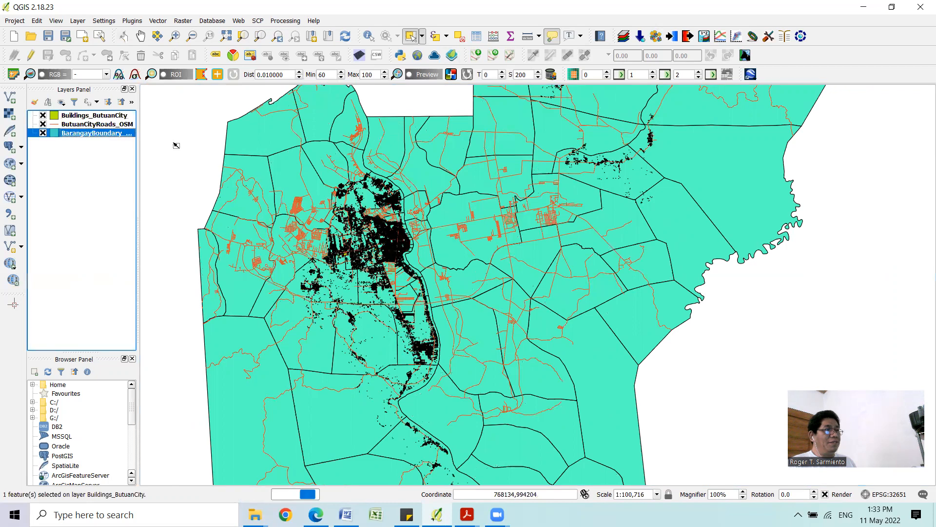
{"action": "left_click", "coordinate": [588, 202]}
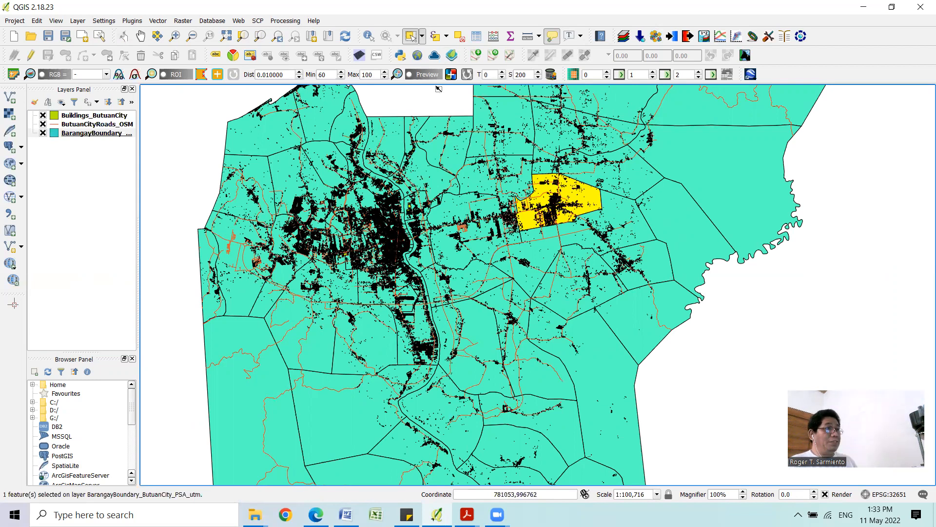
Step: Clear the current selection and select the barangay by value, with Bgy_Name containing "Ampayon"
{"action": "left_click", "coordinate": [448, 37]}
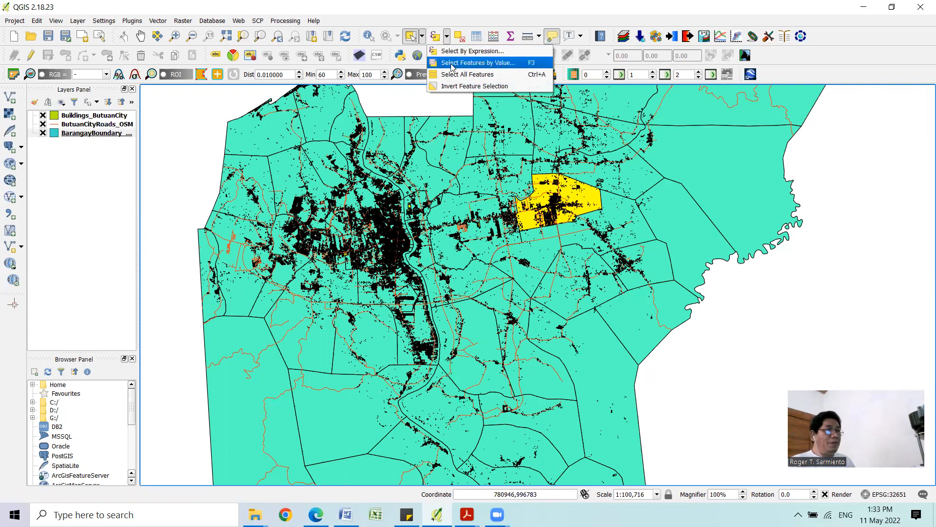
{"action": "left_click", "coordinate": [490, 62]}
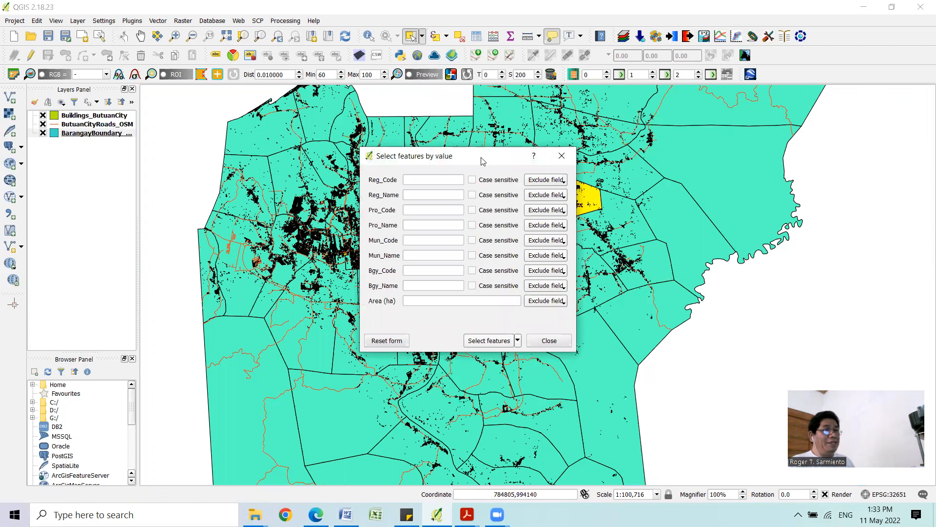
{"action": "left_click_drag", "start_coordinate": [482, 161], "coordinate": [612, 120]}
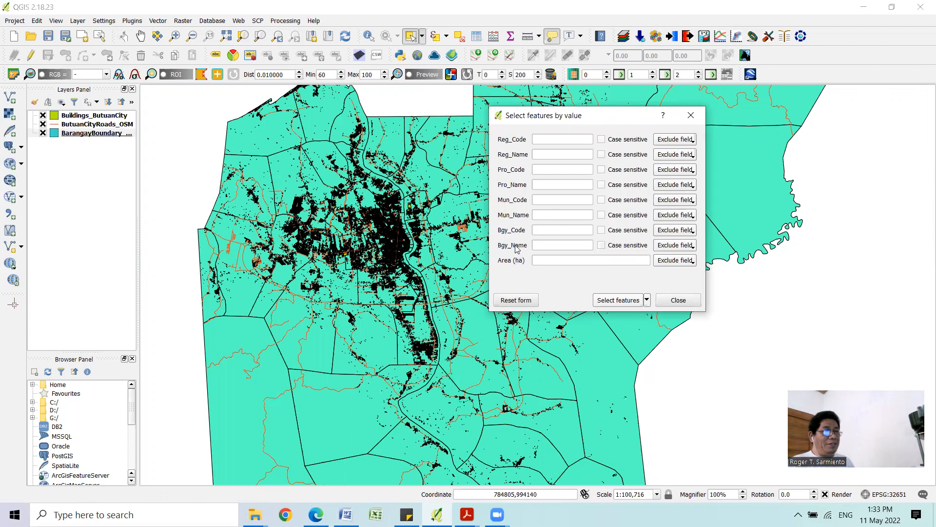
{"action": "left_click", "coordinate": [550, 245]}
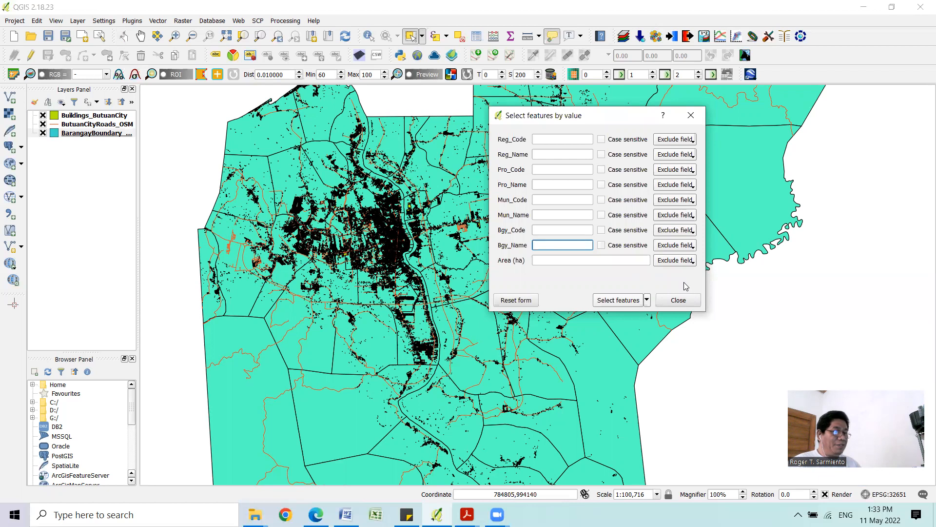
{"action": "type", "text": "A"}
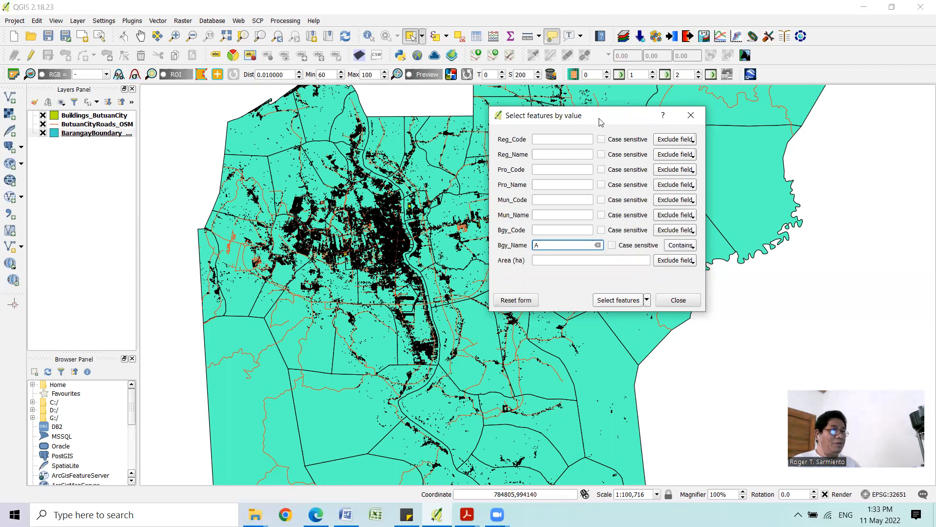
{"action": "left_click_drag", "start_coordinate": [601, 122], "coordinate": [287, 173]}
{"action": "left_click", "coordinate": [459, 36]}
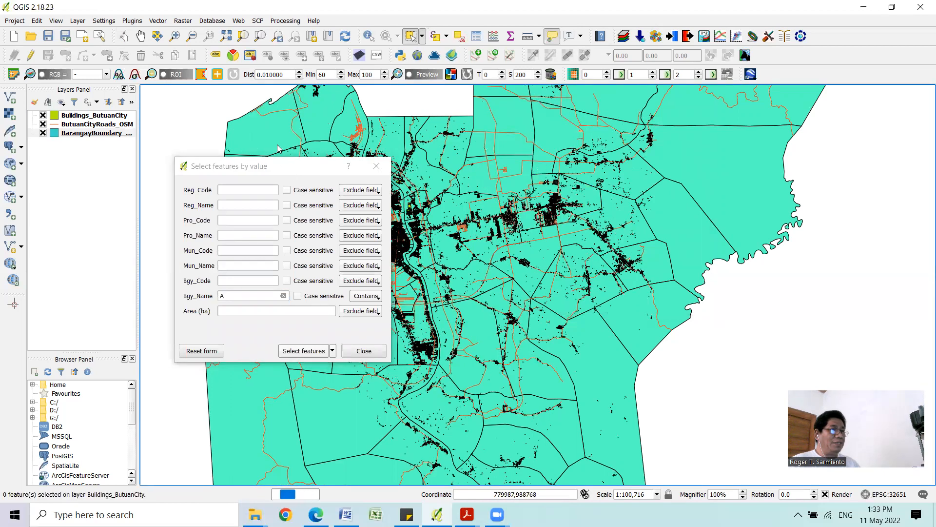
{"action": "left_click_drag", "start_coordinate": [276, 166], "coordinate": [269, 139]}
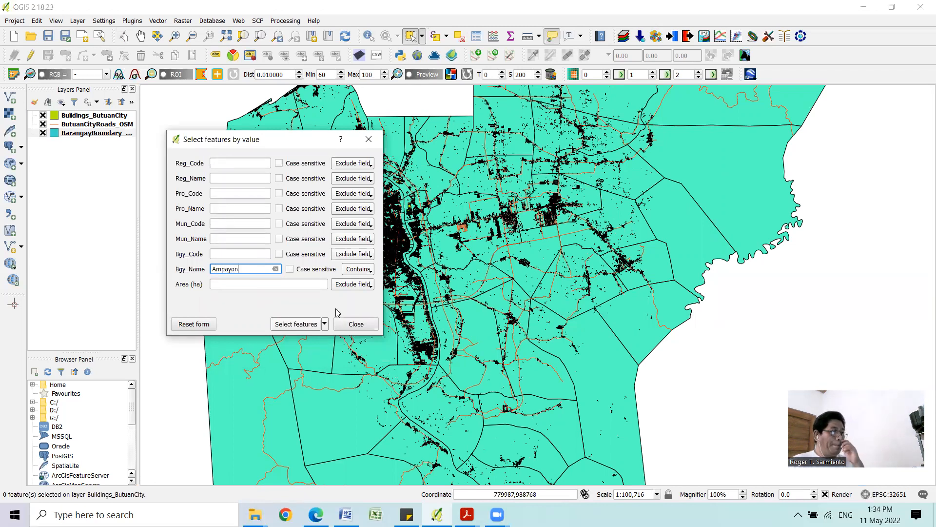
{"action": "left_click", "coordinate": [296, 324]}
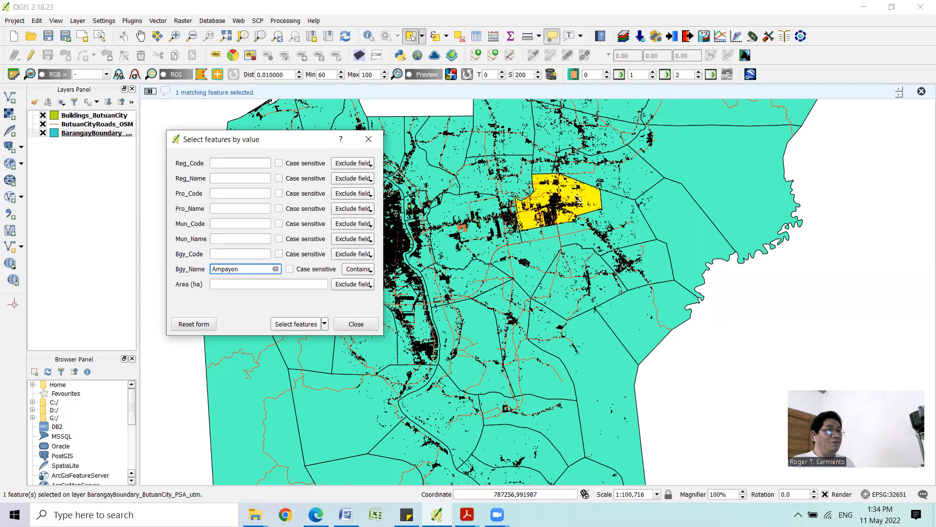
Step: Select the barangay whose Bgy_Name contains "Libertad" and move the form aside to see it on the map
{"action": "left_click_drag", "start_coordinate": [256, 272], "coordinate": [211, 270]}
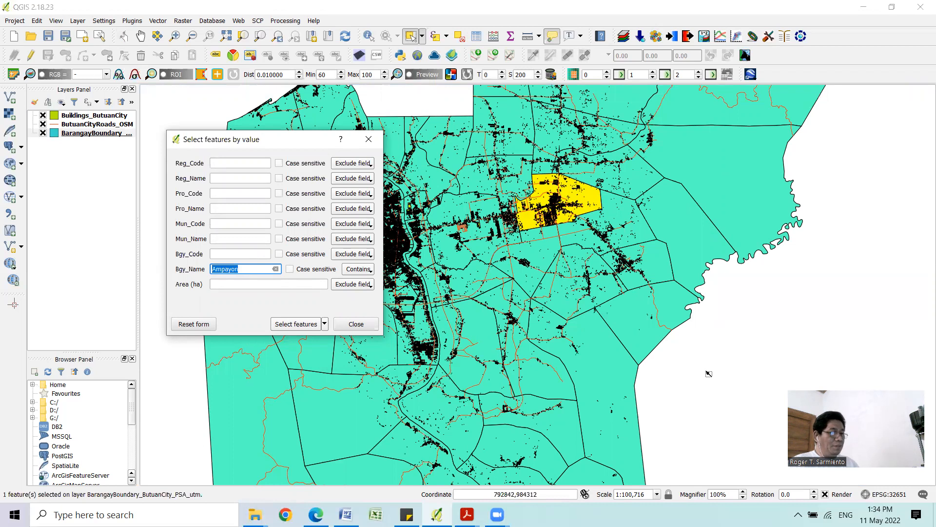
{"action": "type", "text": "N"}
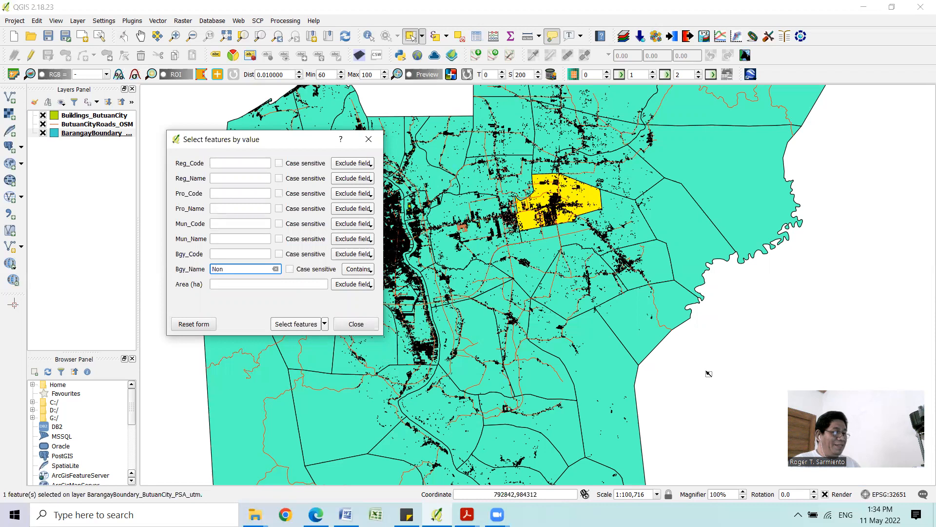
{"action": "key", "text": "BackSpace"}
{"action": "type", "text": "Libertad"}
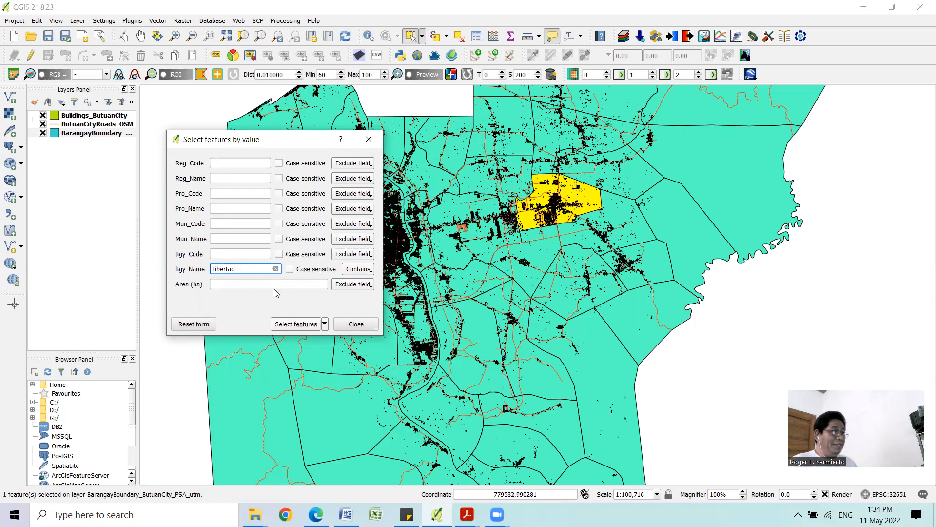
{"action": "left_click", "coordinate": [304, 325]}
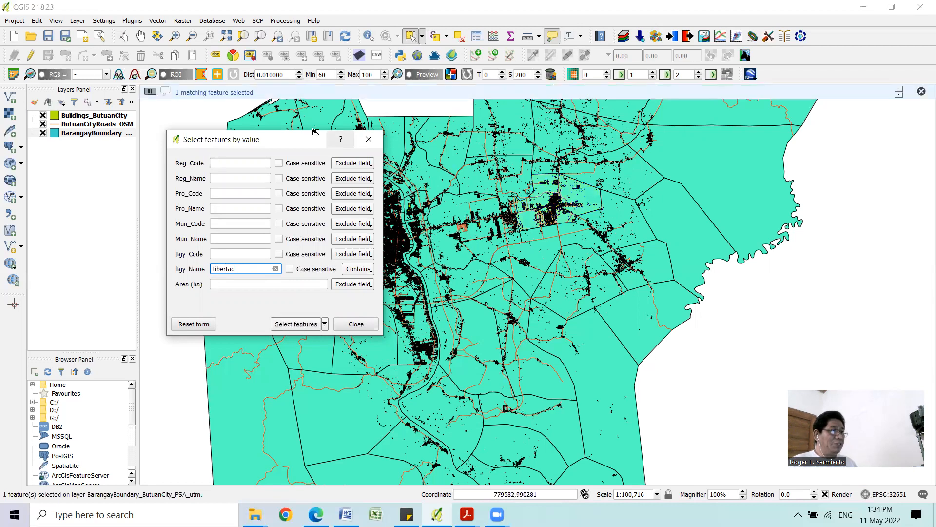
{"action": "left_click_drag", "start_coordinate": [290, 141], "coordinate": [677, 192]}
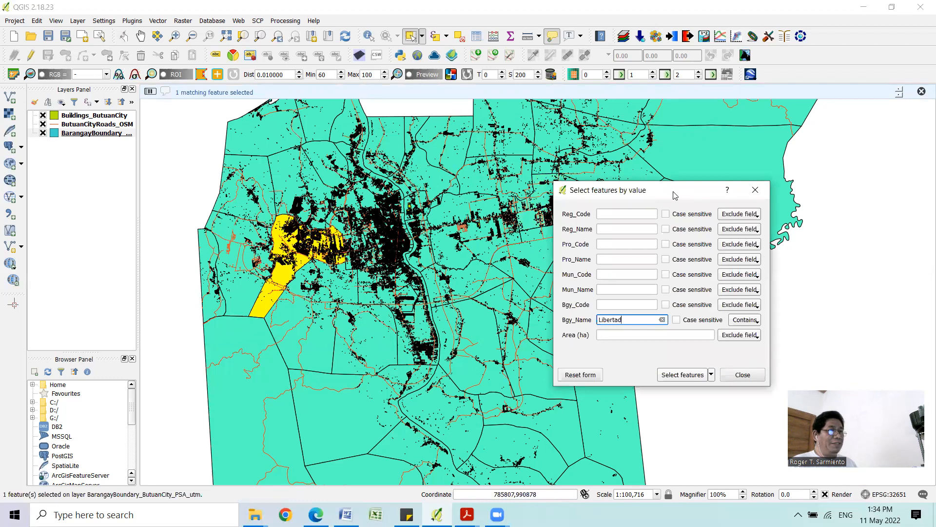
Step: Select the barangay whose Bgy_Name contains "Ampay" and close the selection form
{"action": "left_click_drag", "start_coordinate": [634, 190], "coordinate": [347, 176]}
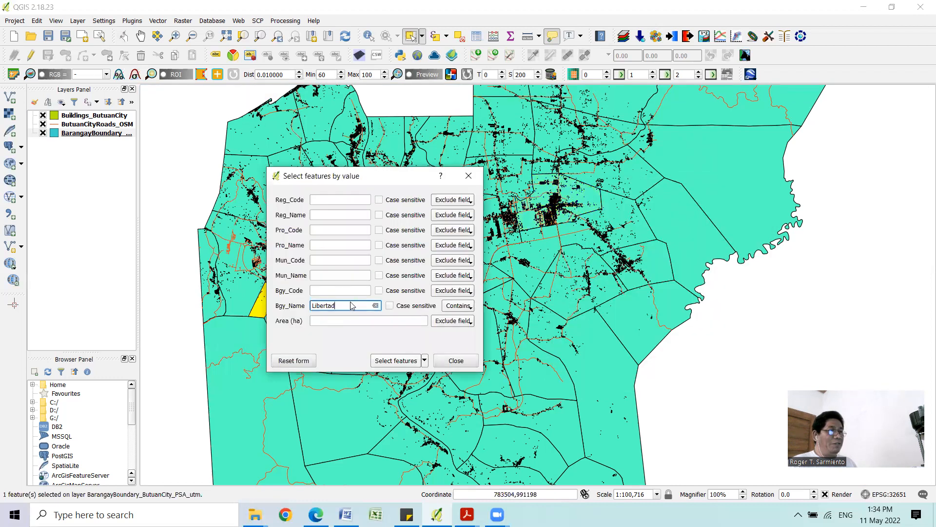
{"action": "left_click_drag", "start_coordinate": [353, 309], "coordinate": [293, 311]}
{"action": "type", "text": "Ampay"}
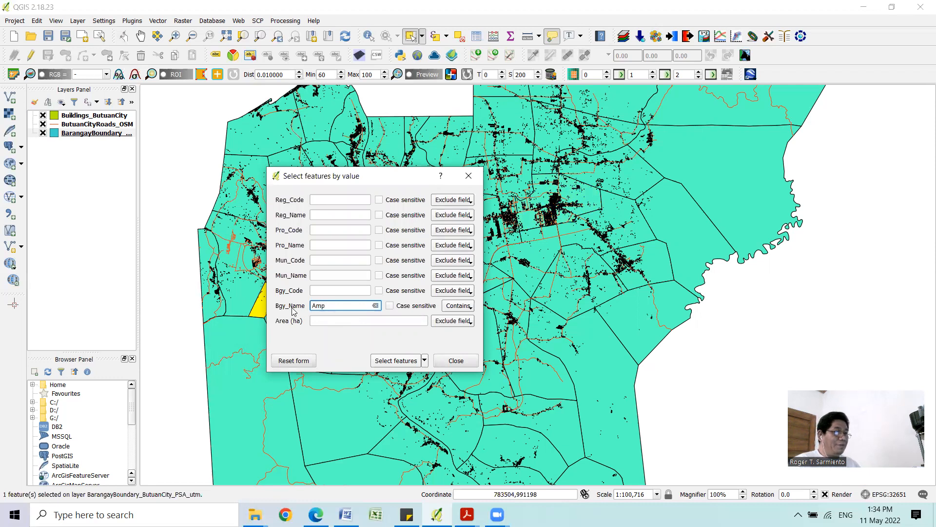
{"action": "left_click", "coordinate": [400, 361]}
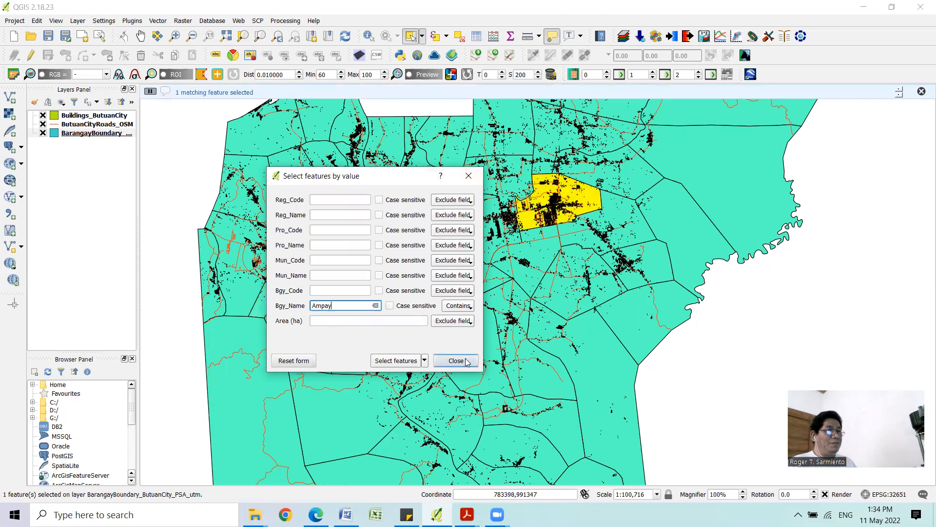
{"action": "left_click", "coordinate": [466, 360]}
{"action": "scroll", "coordinate": [599, 178], "scroll_direction": "up", "scroll_amount": 1}
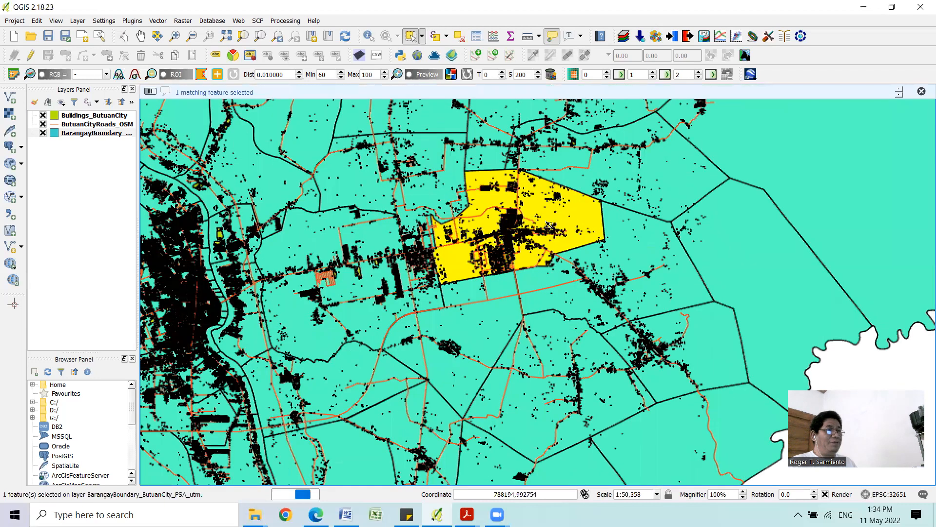
{"action": "scroll", "coordinate": [387, 265], "scroll_direction": "up", "scroll_amount": 1}
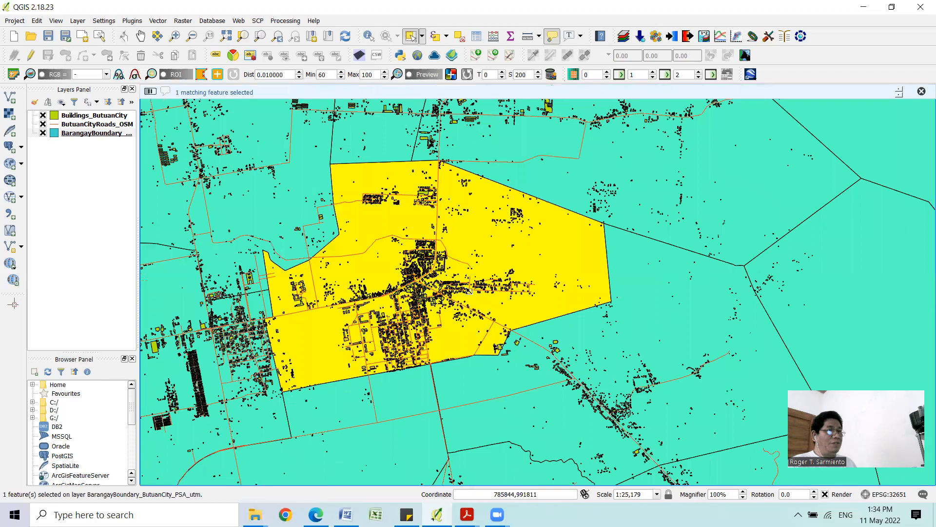
{"action": "scroll", "coordinate": [468, 290], "scroll_direction": "down", "scroll_amount": 1}
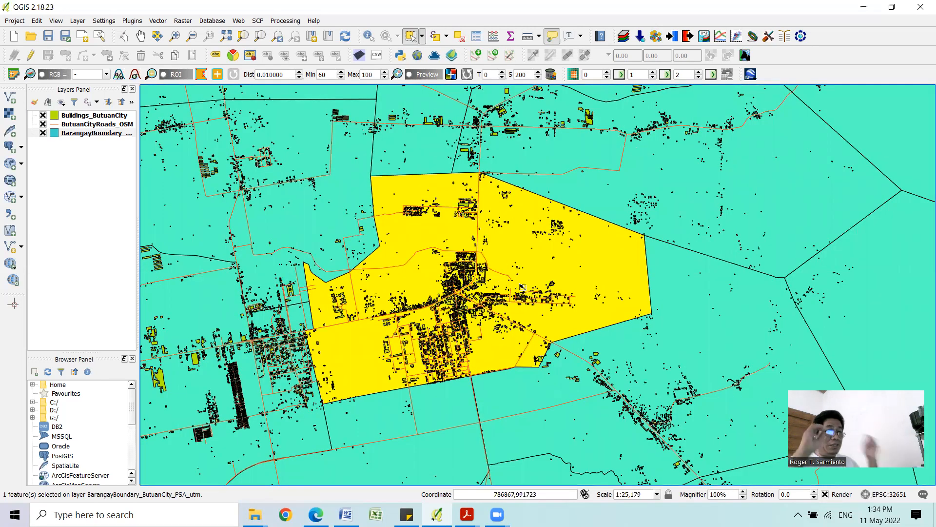
{"action": "mouse_move", "coordinate": [521, 287]}
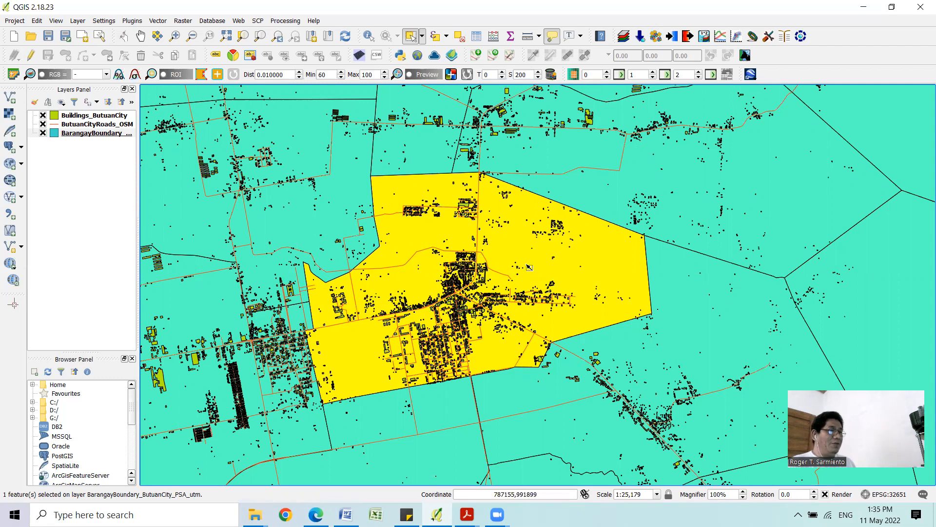
Step: Start saving the BarangayBoundary layer as an ESRI Shapefile named Ampayon in the Outputs folder of Exercise 5 Vector Spatial Analysis
{"action": "right_click", "coordinate": [81, 134]}
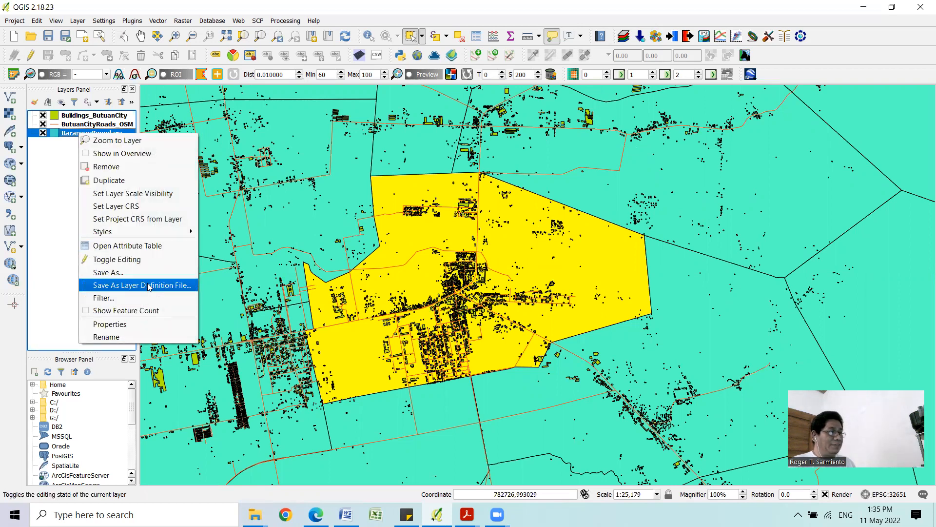
{"action": "left_click", "coordinate": [146, 276]}
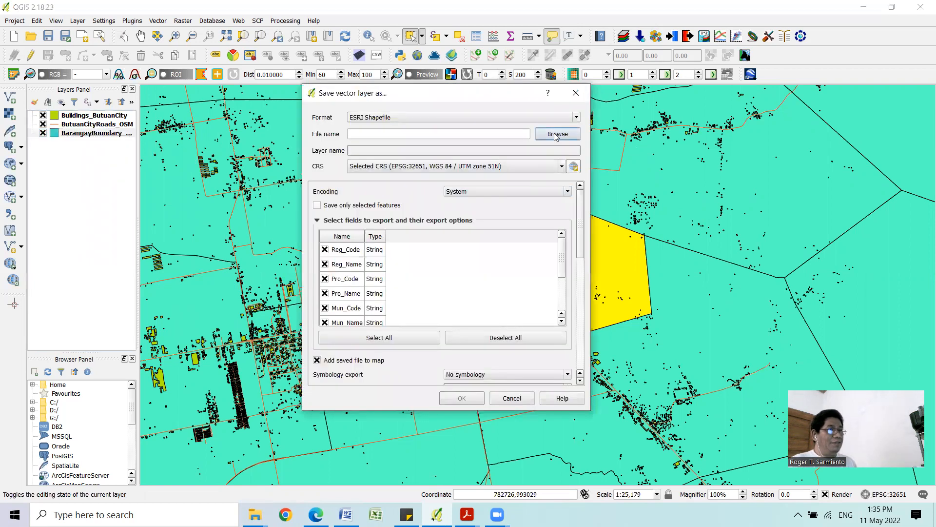
{"action": "left_click", "coordinate": [556, 136]}
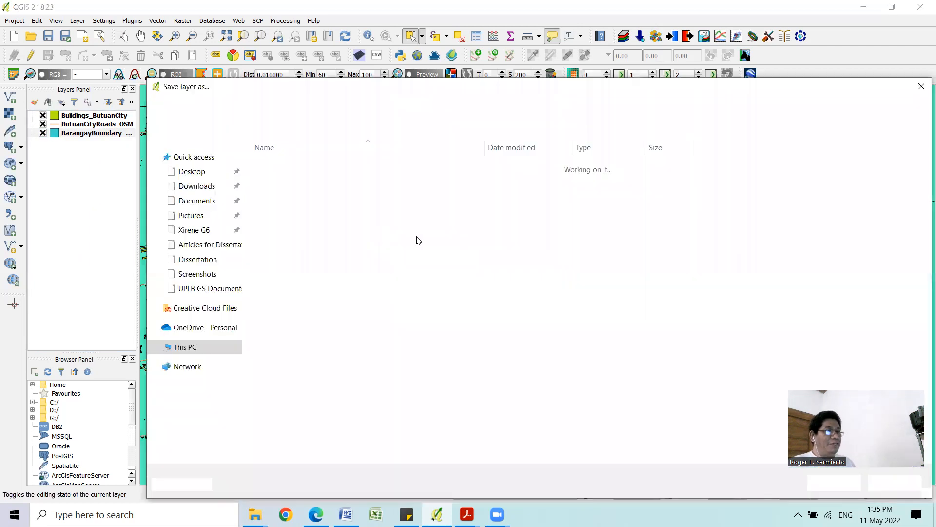
{"action": "left_click", "coordinate": [204, 106]}
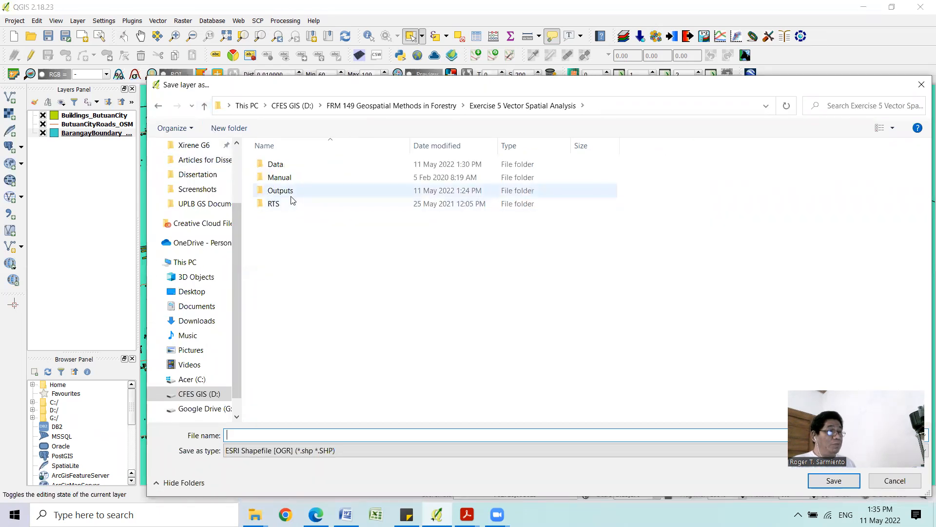
{"action": "double_click", "coordinate": [324, 193]}
{"action": "left_click", "coordinate": [399, 433]}
{"action": "type", "text": "A"}
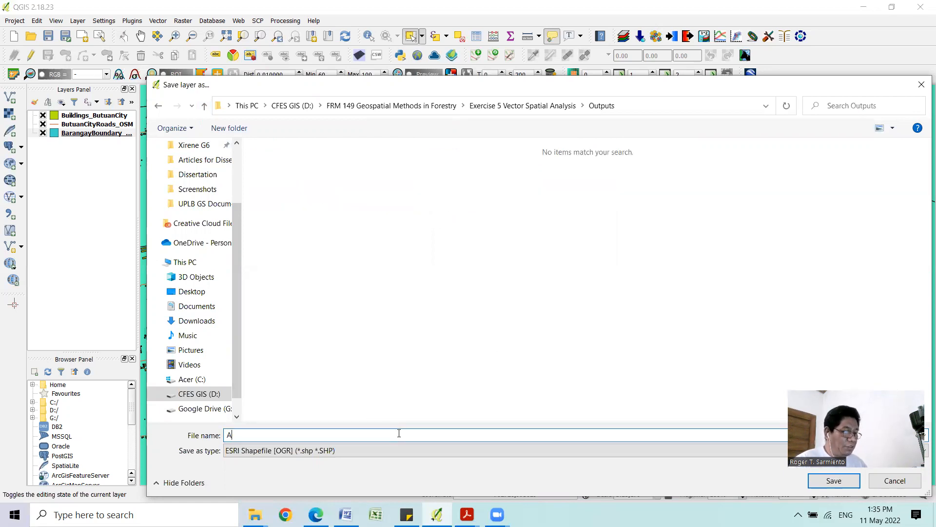
{"action": "type", "text": "mpayon"}
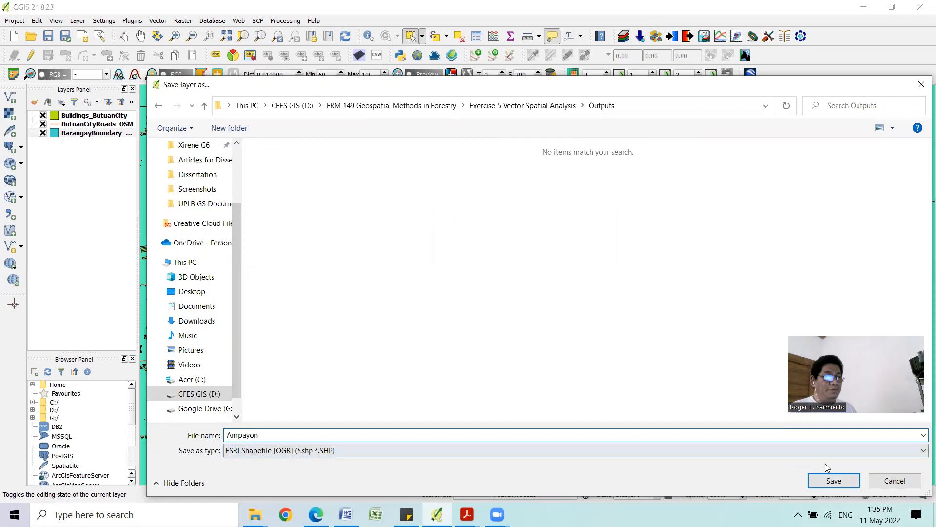
{"action": "left_click", "coordinate": [831, 479]}
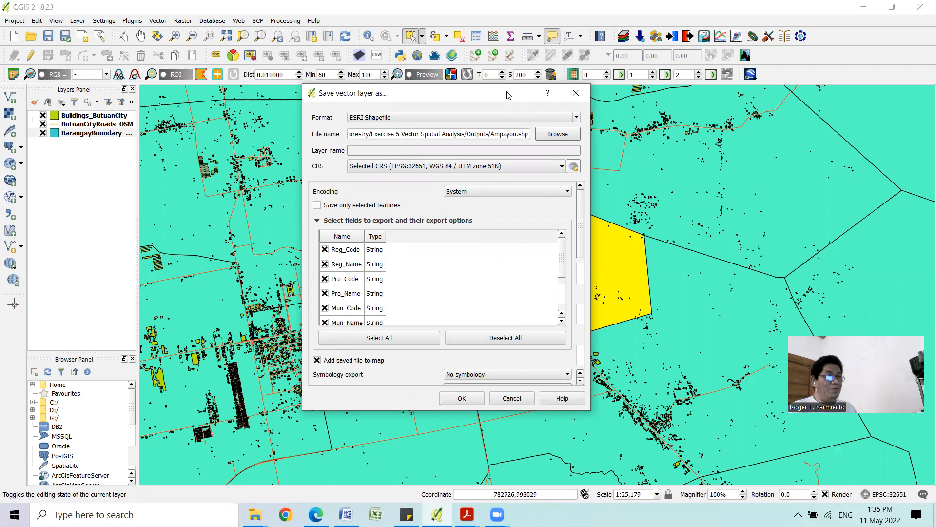
Step: Export only the selected features with the saved file added to the map, and hide the BarangayBoundary layer
{"action": "left_click_drag", "start_coordinate": [507, 95], "coordinate": [648, 109]}
{"action": "left_click", "coordinate": [457, 218]}
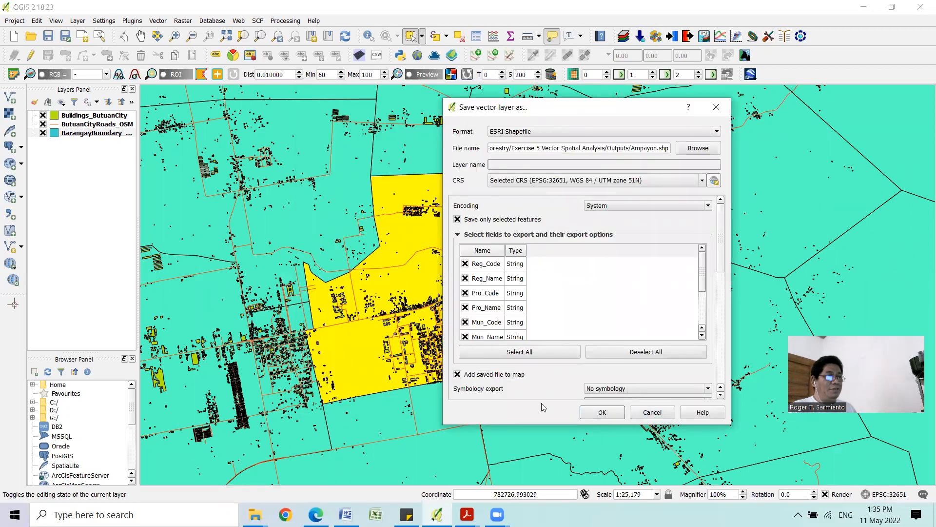
{"action": "left_click_drag", "start_coordinate": [720, 265], "coordinate": [721, 379]}
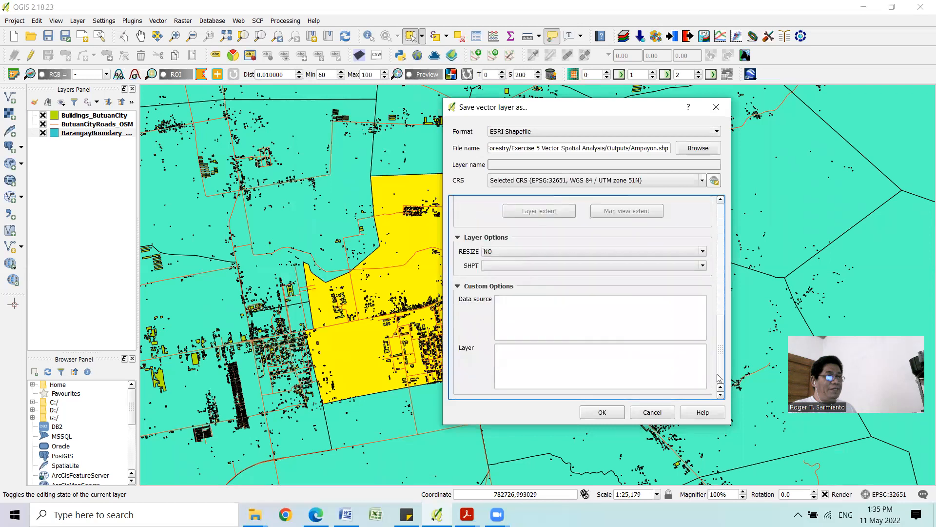
{"action": "left_click", "coordinate": [602, 412]}
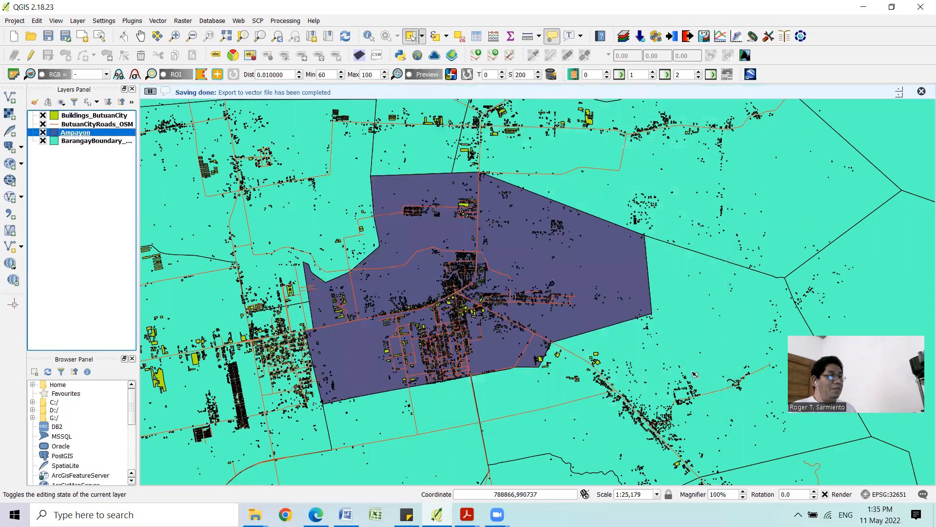
{"action": "left_click", "coordinate": [43, 141]}
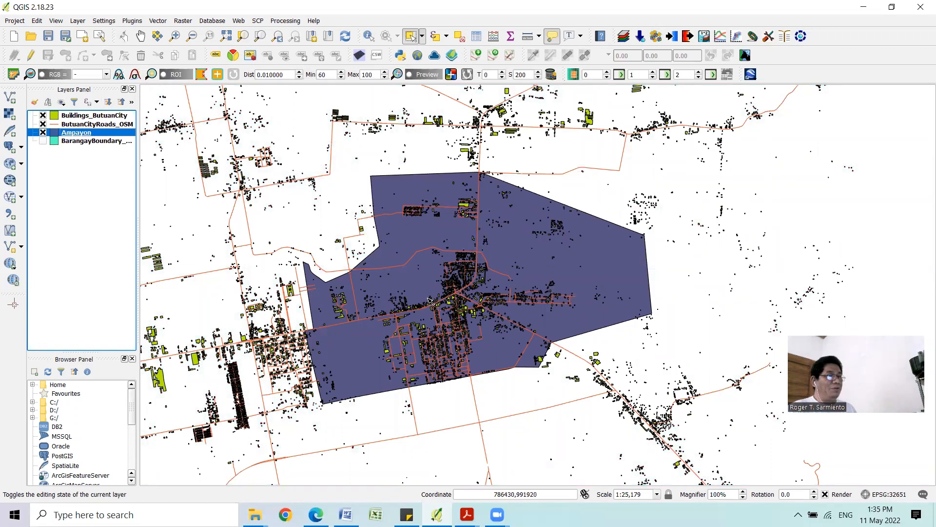
{"action": "mouse_move", "coordinate": [476, 286]}
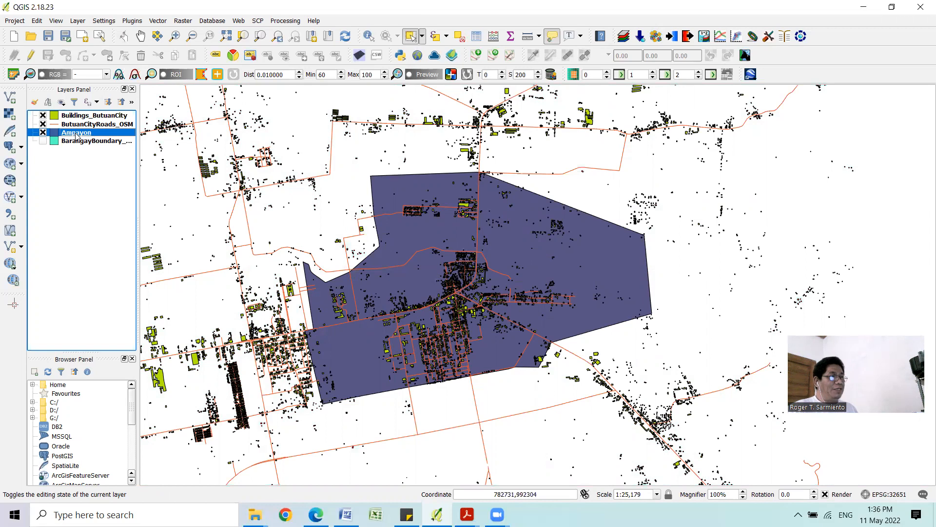
Step: Set the fill style of the Ampayon layer's simple fill symbol to No Brush
{"action": "double_click", "coordinate": [76, 136]}
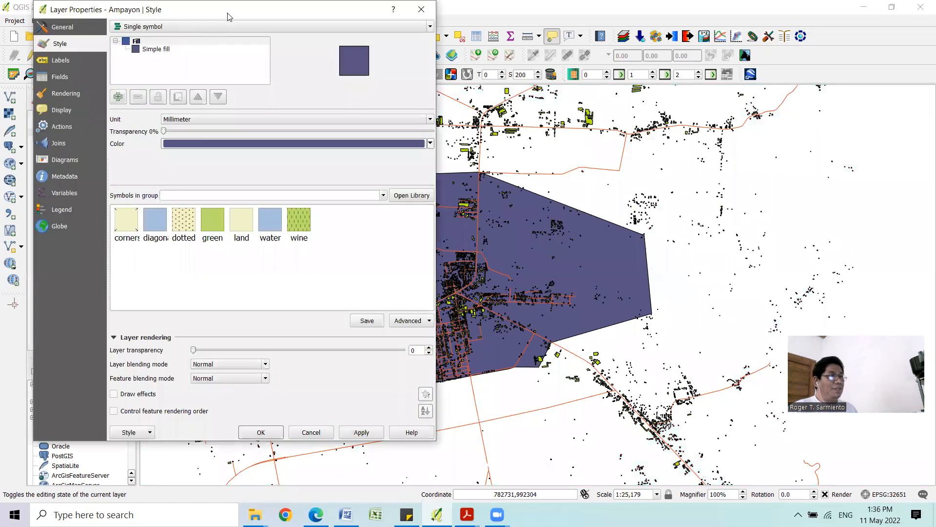
{"action": "left_click_drag", "start_coordinate": [229, 17], "coordinate": [537, 52]}
{"action": "left_click", "coordinate": [468, 85]}
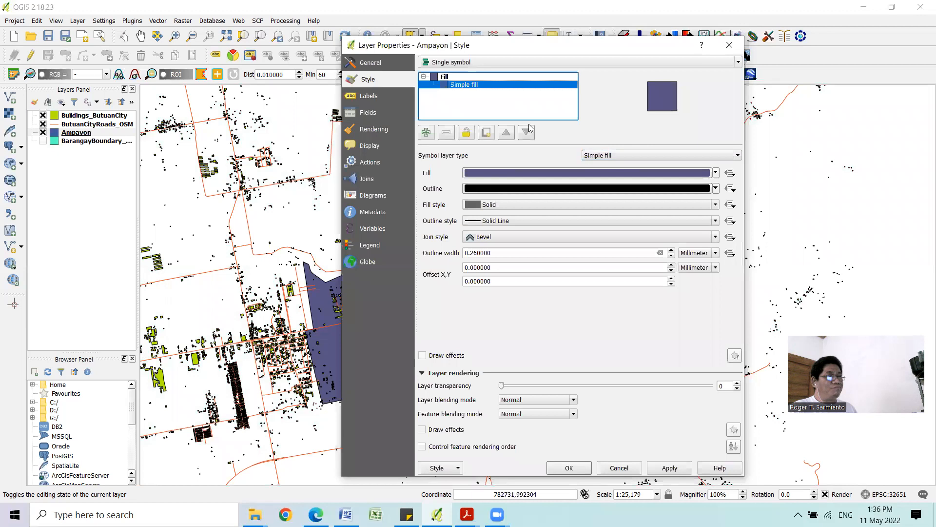
{"action": "left_click", "coordinate": [715, 174]}
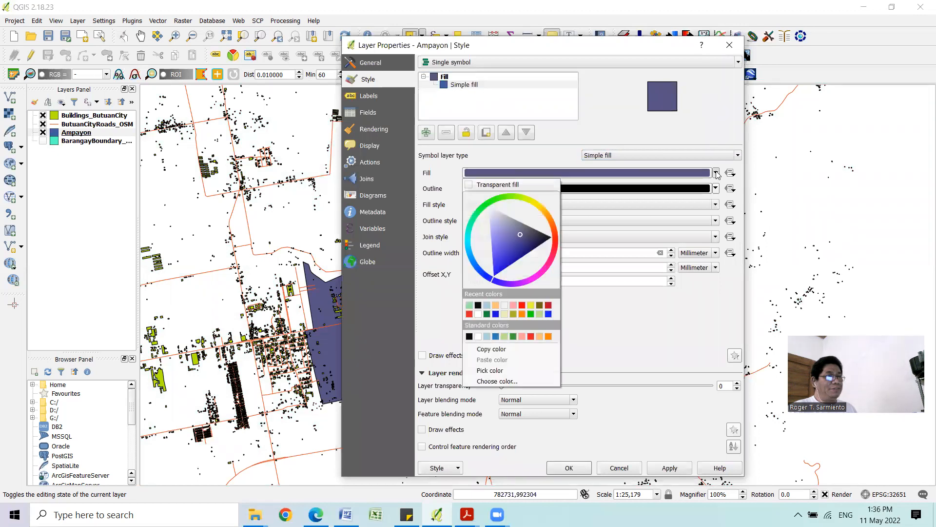
{"action": "left_click", "coordinate": [716, 174]}
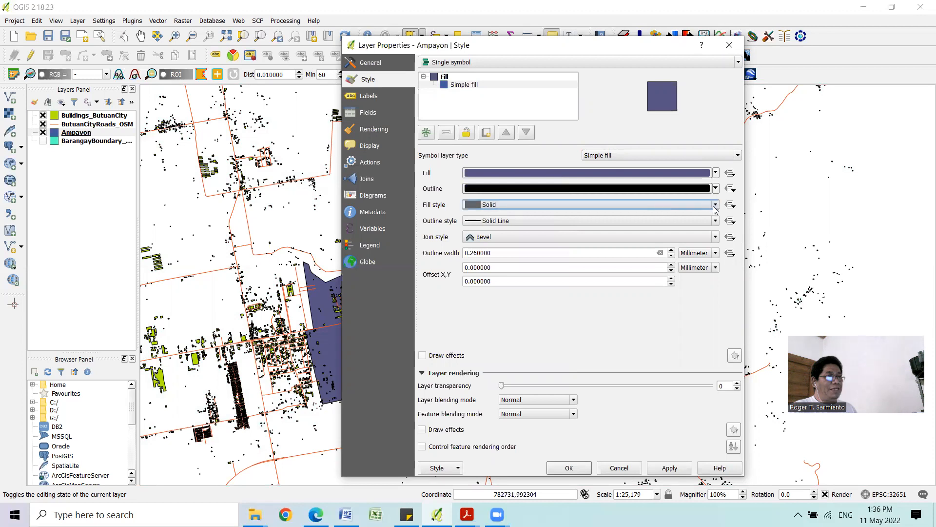
{"action": "left_click", "coordinate": [715, 205]}
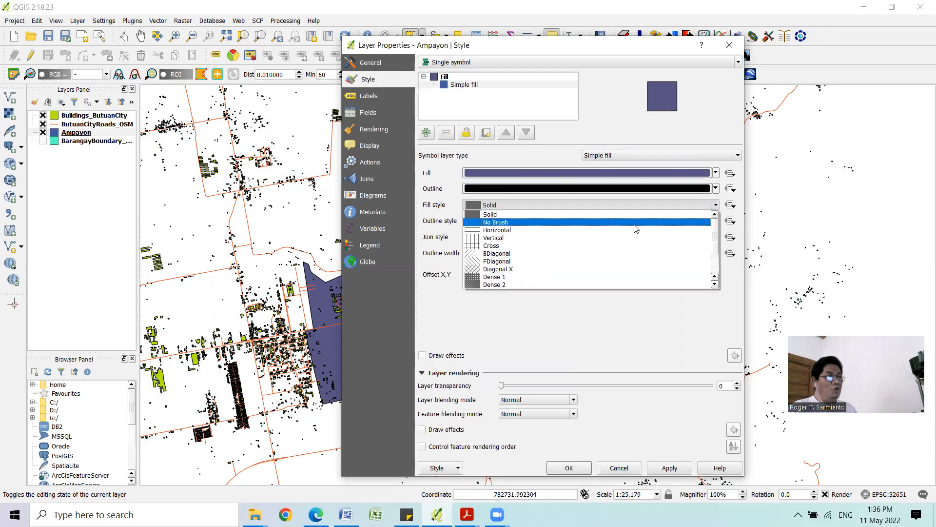
{"action": "left_click", "coordinate": [636, 224]}
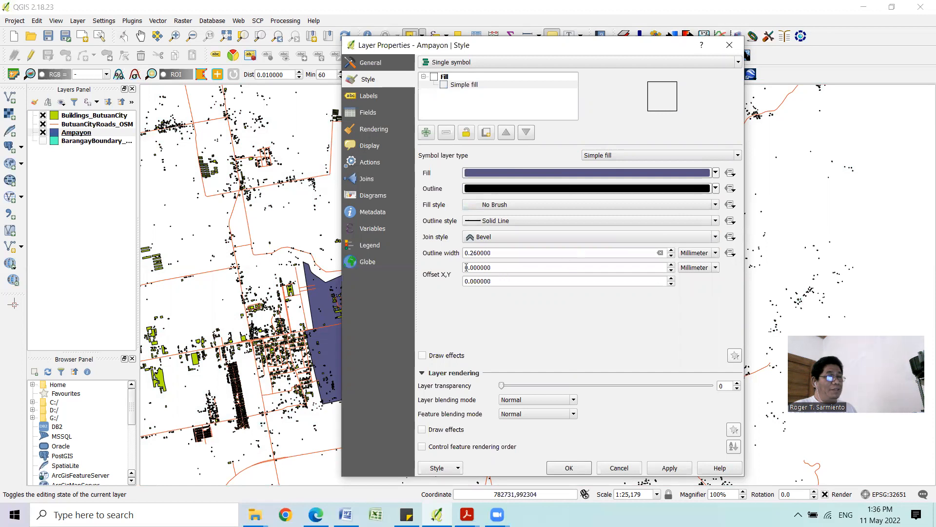
Step: Set the Ampayon symbol's outline width to 0.5 mm and apply the style
{"action": "left_click", "coordinate": [671, 250]}
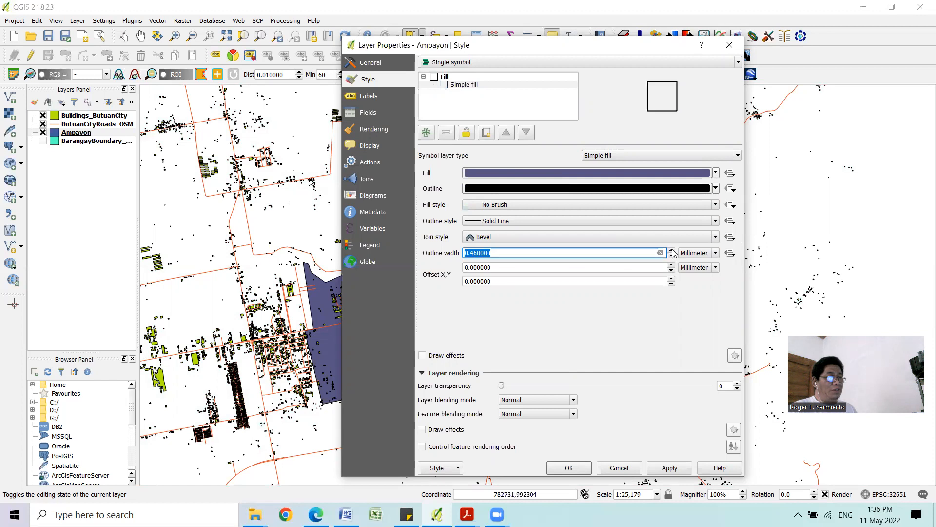
{"action": "type", "text": "0.5"}
{"action": "key", "text": "Tab"}
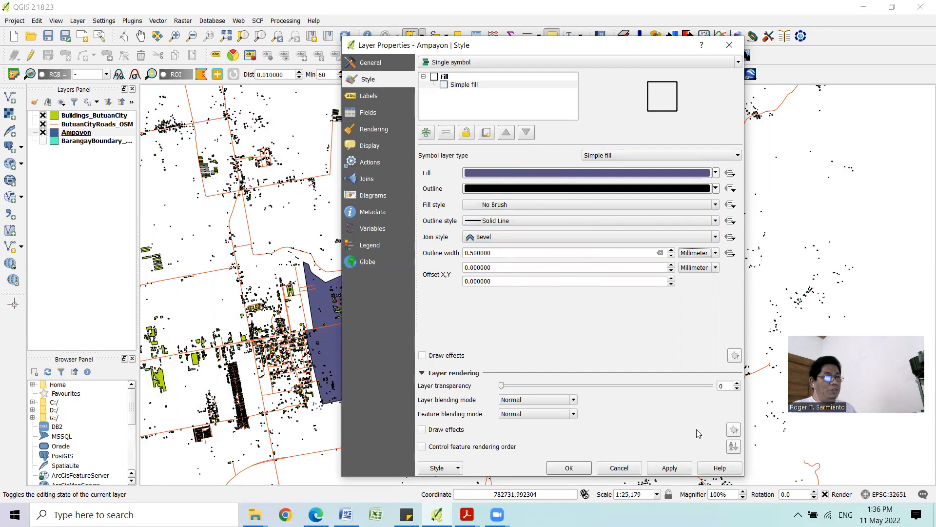
{"action": "left_click", "coordinate": [677, 467]}
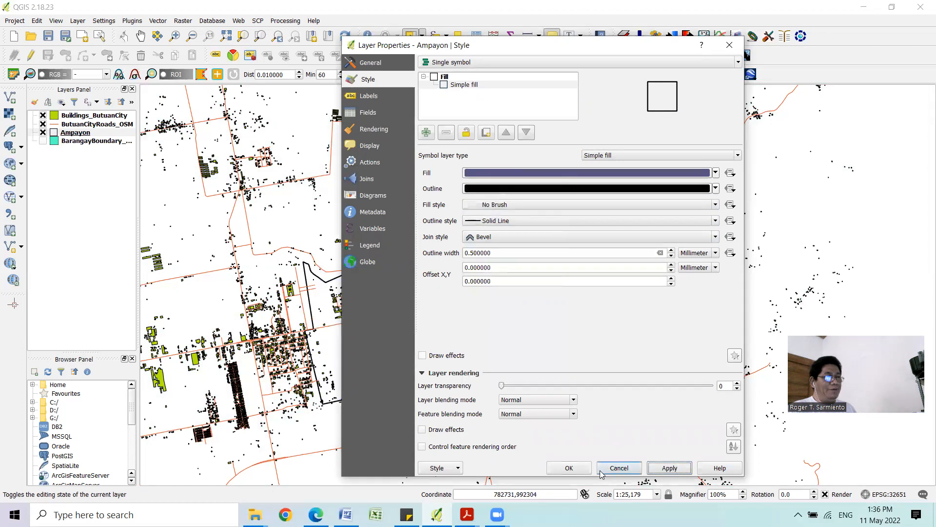
{"action": "left_click", "coordinate": [569, 467]}
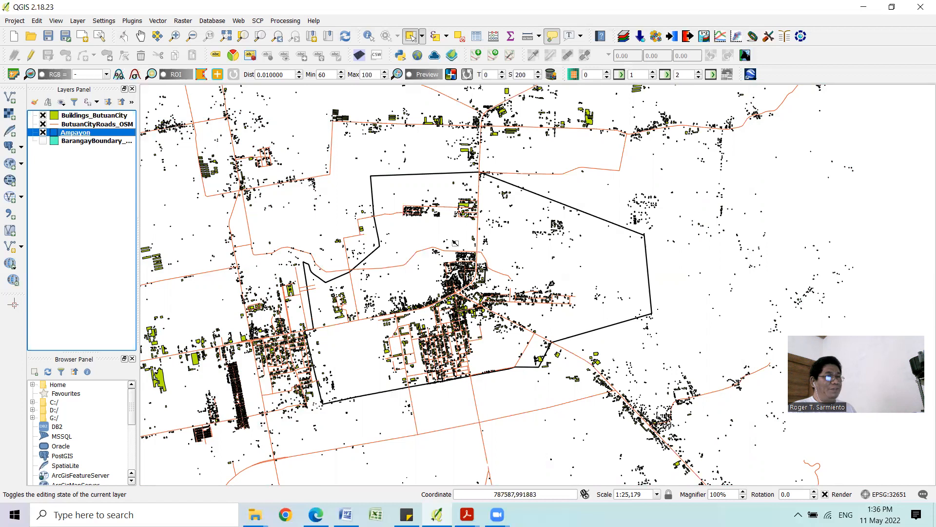
Step: Hide the road and building layers to view the Ampayon outline alone, and show Buildings_ButuanCity again
{"action": "left_click", "coordinate": [43, 124]}
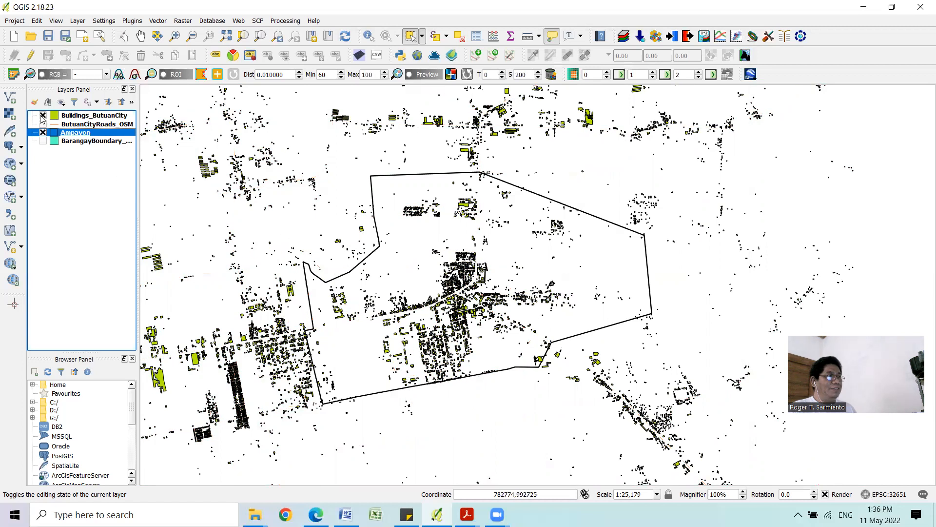
{"action": "left_click", "coordinate": [43, 116]}
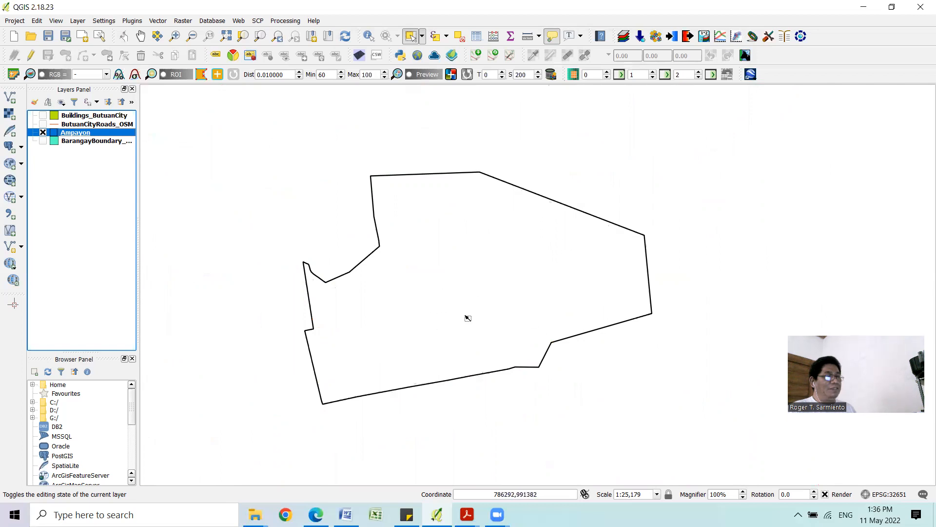
{"action": "mouse_move", "coordinate": [462, 317]}
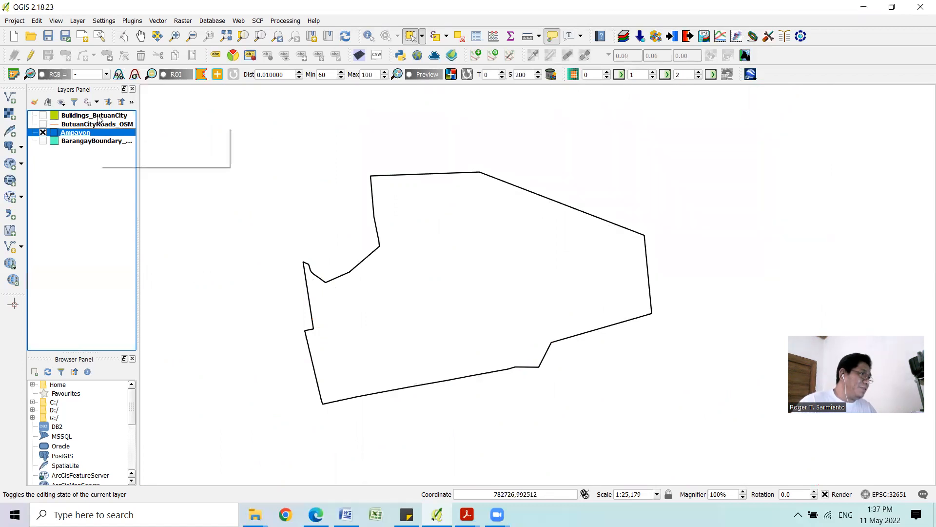
{"action": "left_click", "coordinate": [43, 116]}
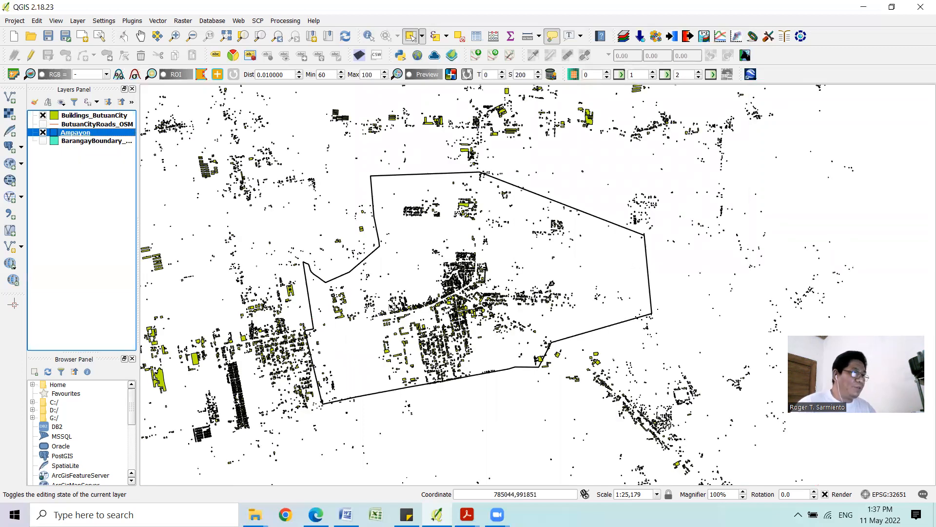
{"action": "mouse_move", "coordinate": [520, 299]}
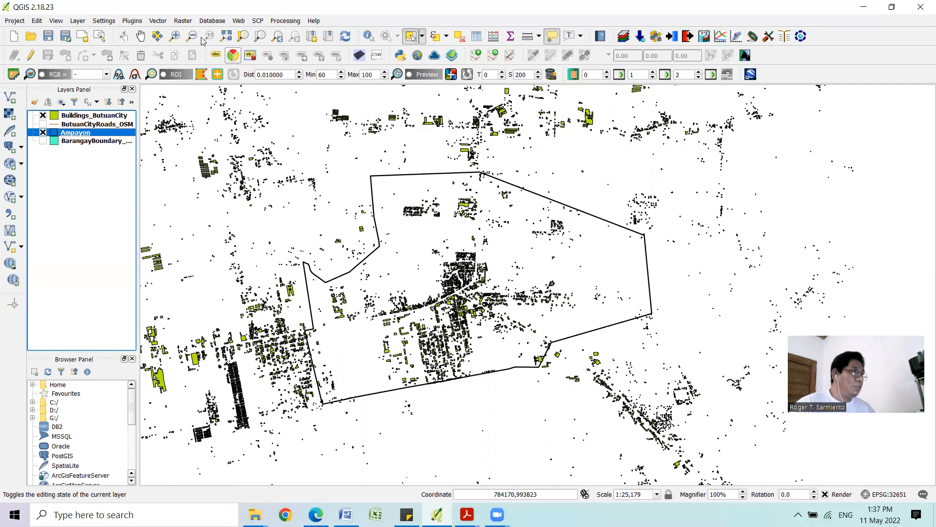
Step: Set up the Clip geoprocessing tool with Buildings_ButuanCity as the input layer and Ampayon as the clip layer
{"action": "left_click", "coordinate": [163, 23]}
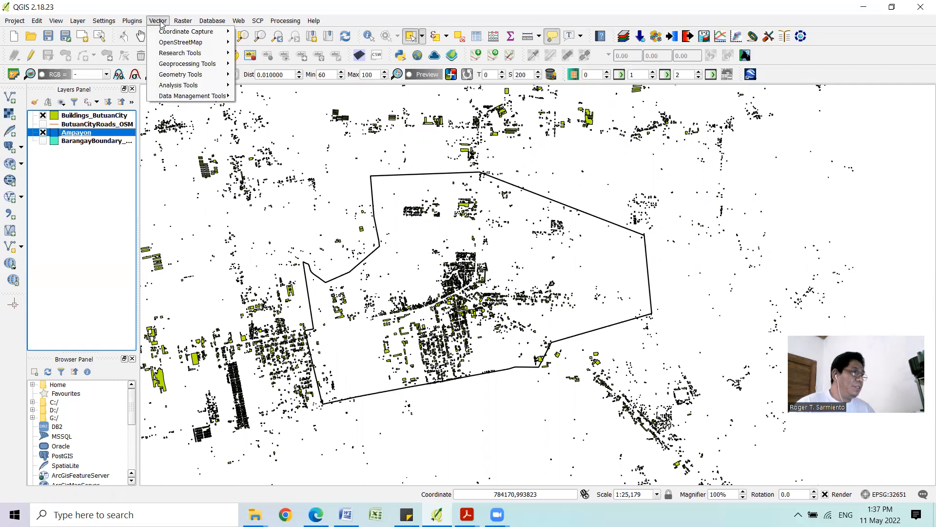
{"action": "mouse_move", "coordinate": [165, 36]}
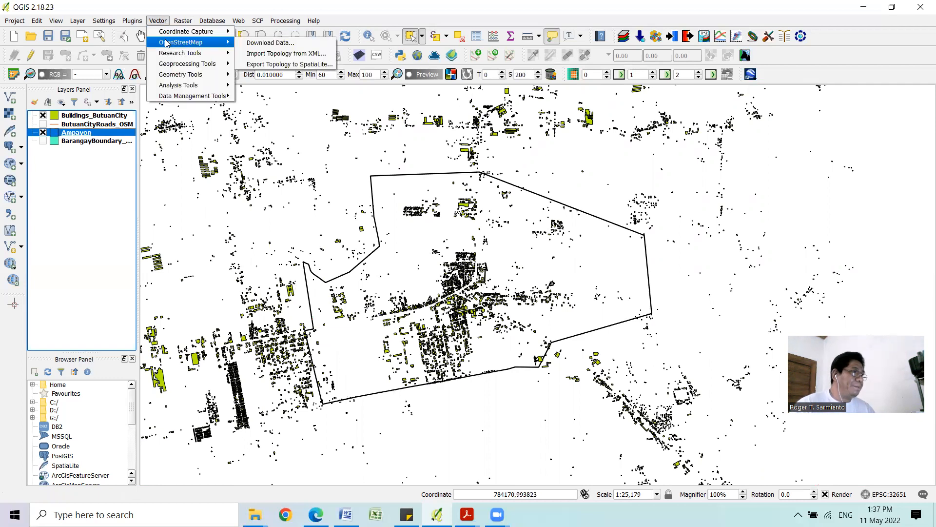
{"action": "mouse_move", "coordinate": [177, 75]}
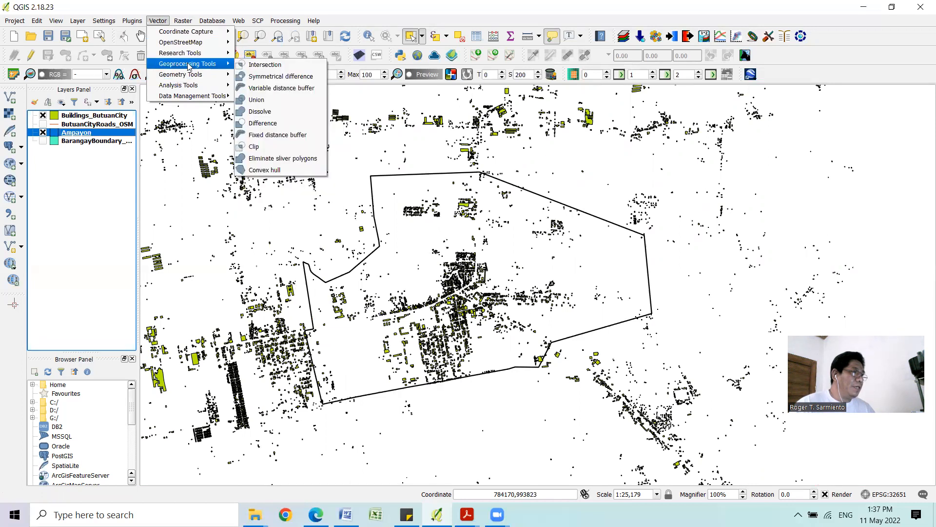
{"action": "left_click", "coordinate": [283, 147]}
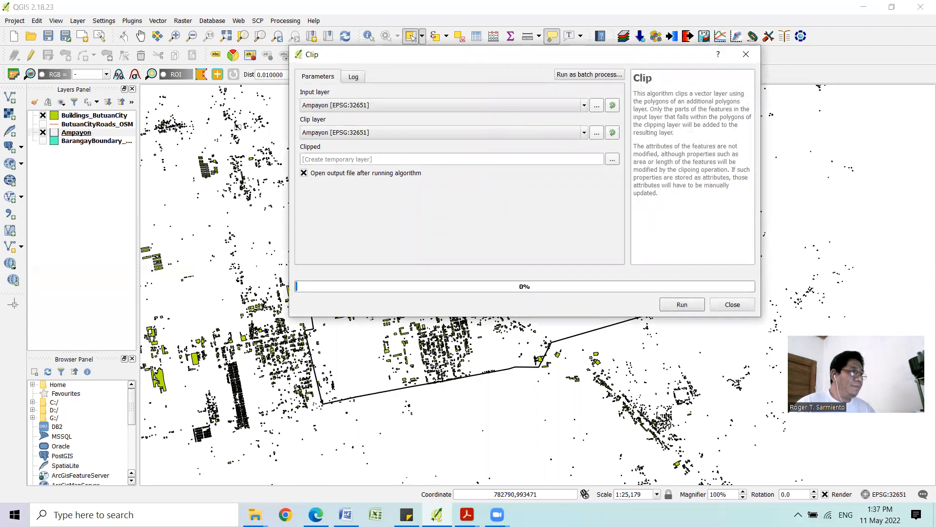
{"action": "left_click", "coordinate": [583, 106]}
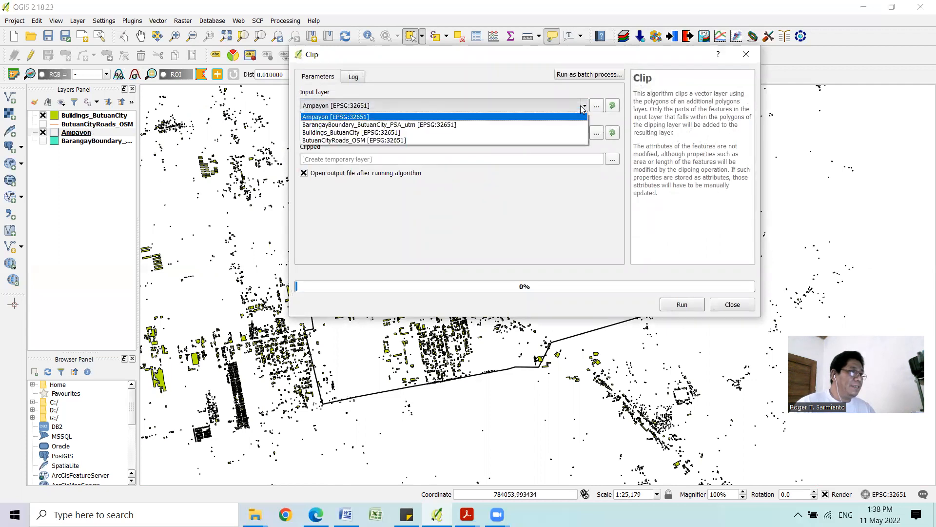
{"action": "left_click", "coordinate": [564, 133]}
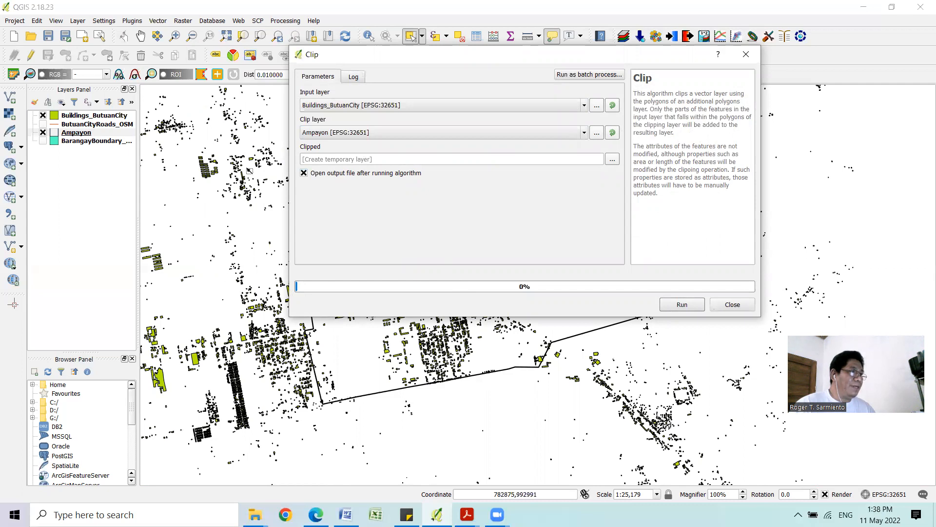
Step: Save the clipped output as Blds_Ampayon in the Outputs folder of Exercise 5 Vector Spatial Analysis and run the clip
{"action": "left_click", "coordinate": [612, 159]}
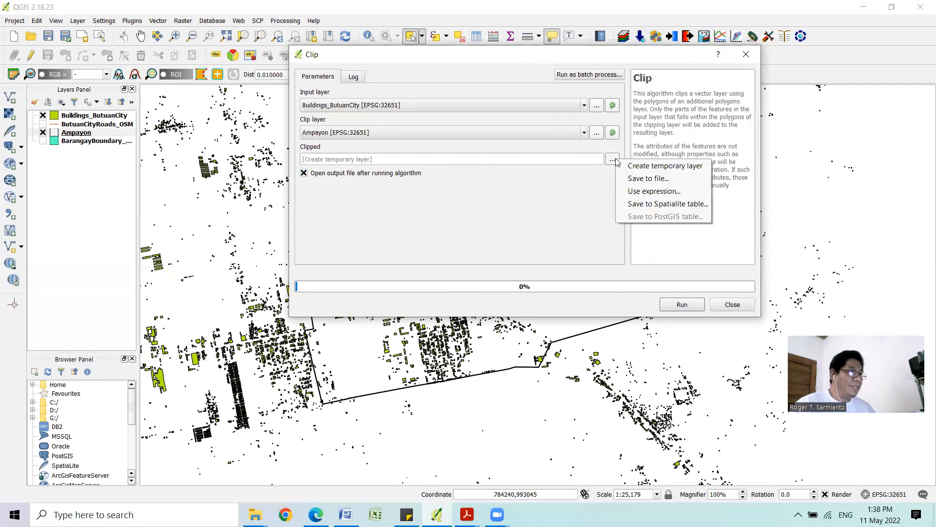
{"action": "left_click", "coordinate": [669, 179]}
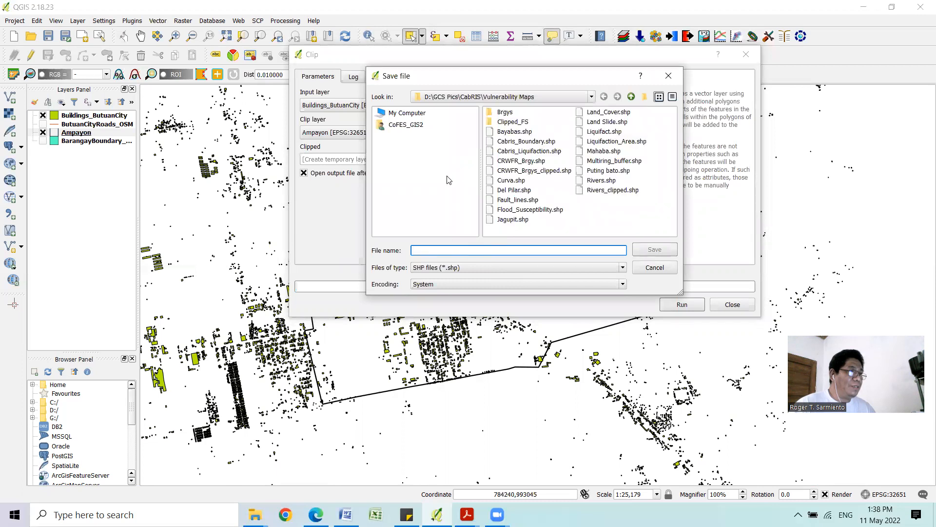
{"action": "left_click_drag", "start_coordinate": [563, 86], "coordinate": [553, 133]}
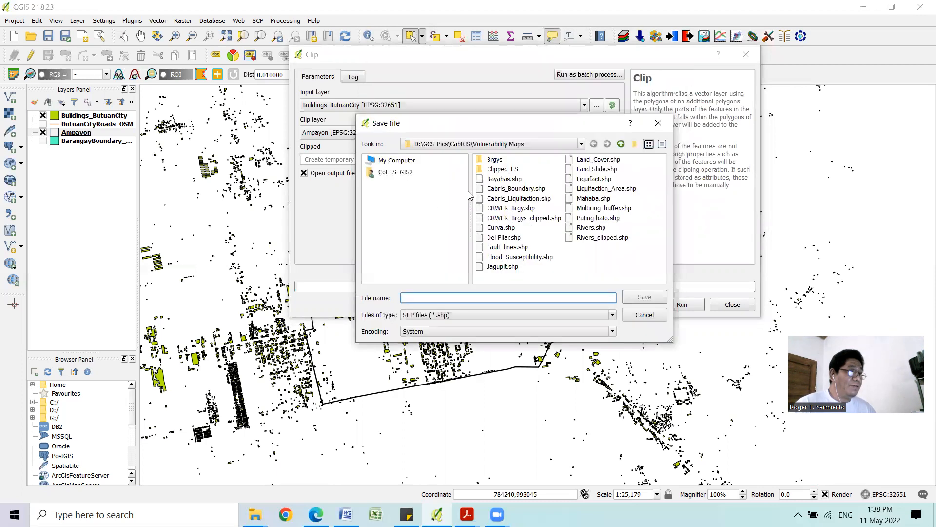
{"action": "left_click", "coordinate": [406, 162]}
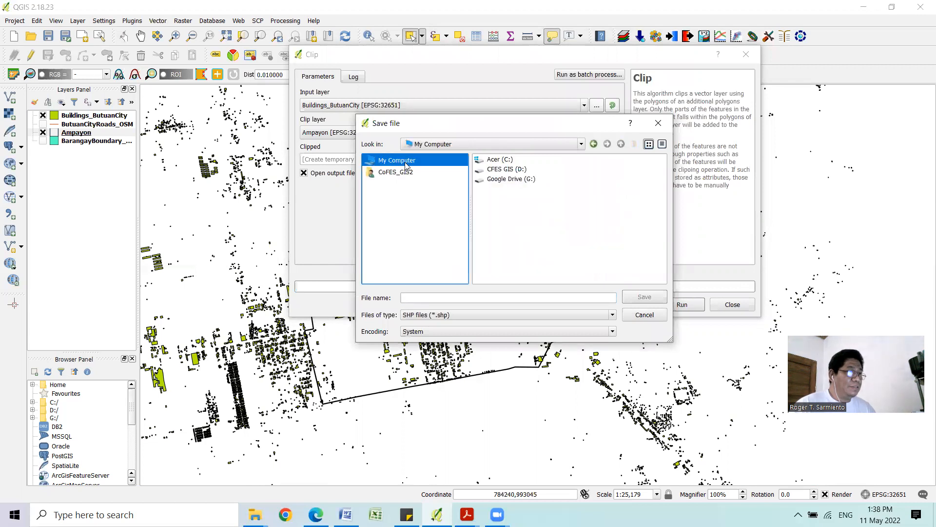
{"action": "double_click", "coordinate": [499, 170]}
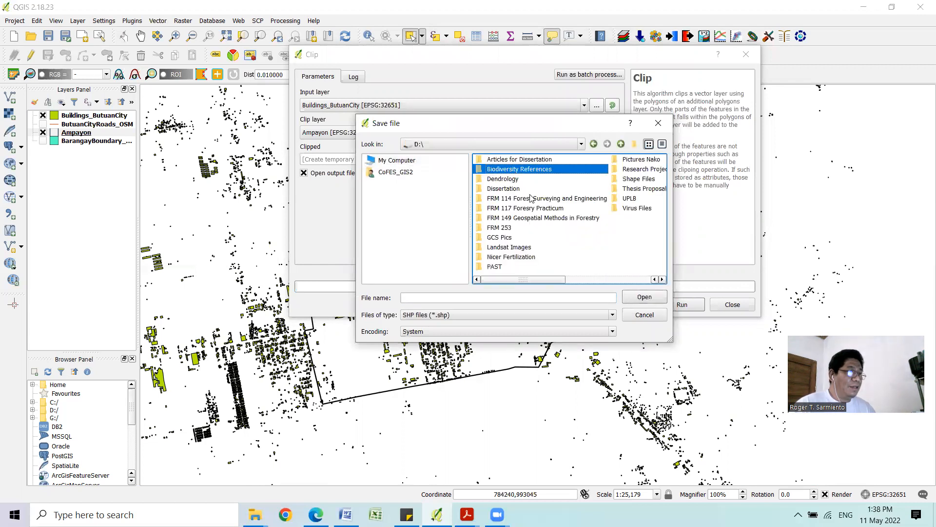
{"action": "left_click", "coordinate": [523, 220]}
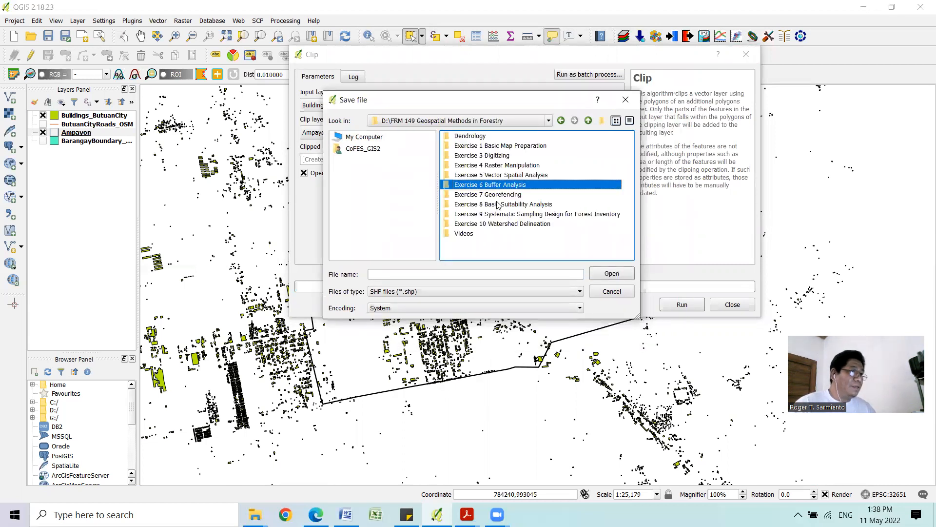
{"action": "double_click", "coordinate": [497, 175]}
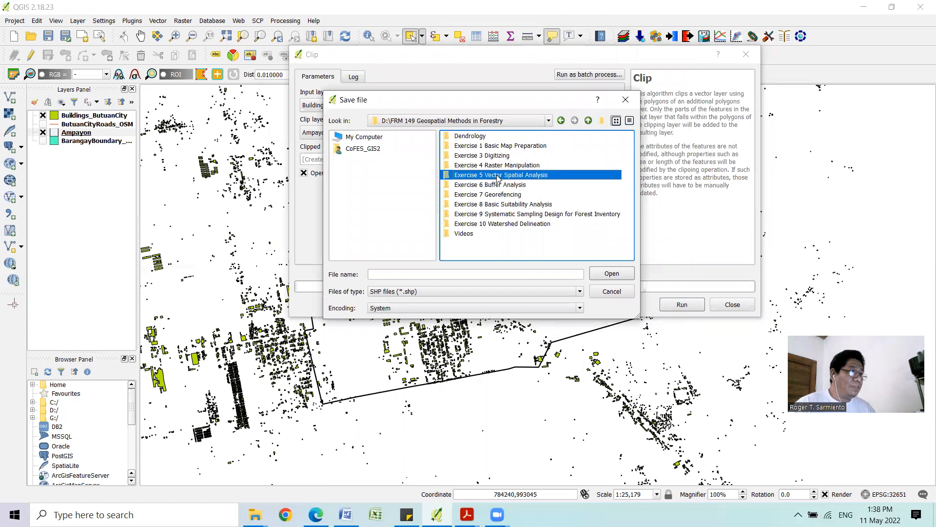
{"action": "double_click", "coordinate": [466, 155]}
{"action": "left_click", "coordinate": [486, 278]}
{"action": "type", "text": "B"}
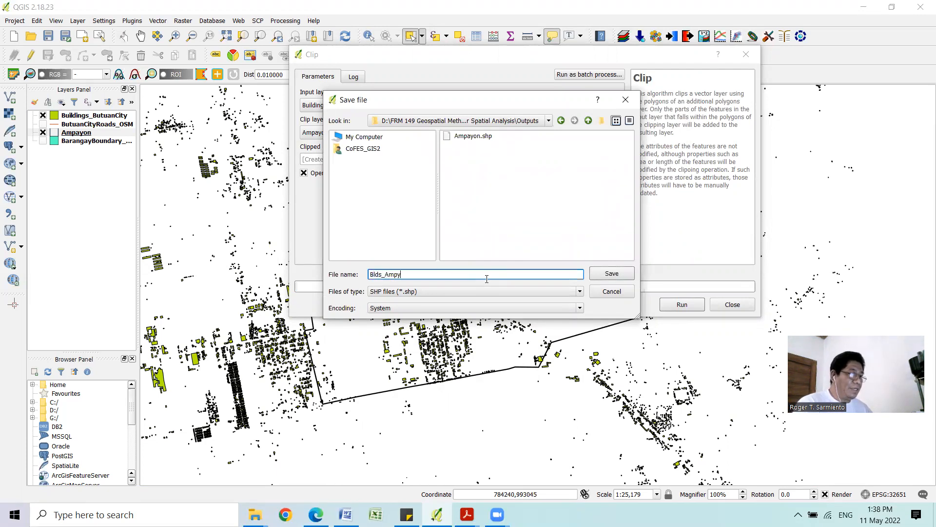
{"action": "type", "text": "lds_Ampayon"}
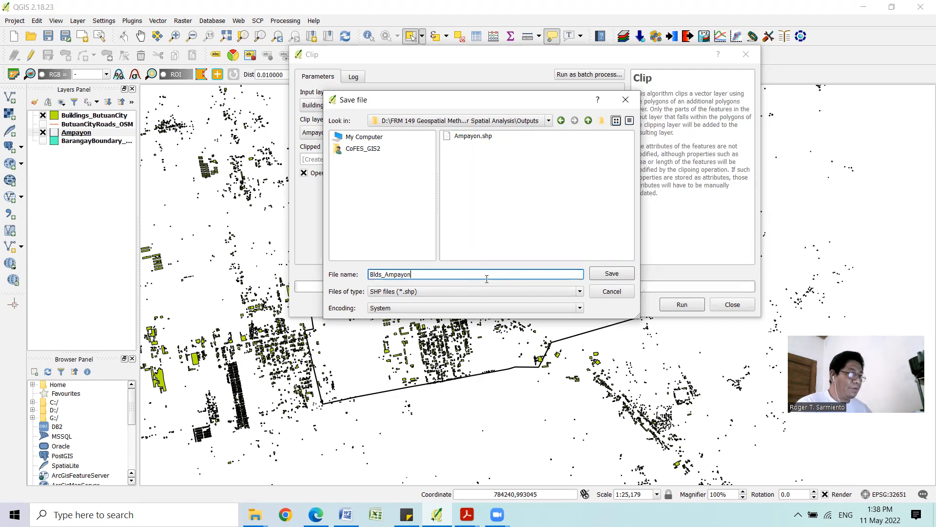
{"action": "left_click", "coordinate": [601, 277]}
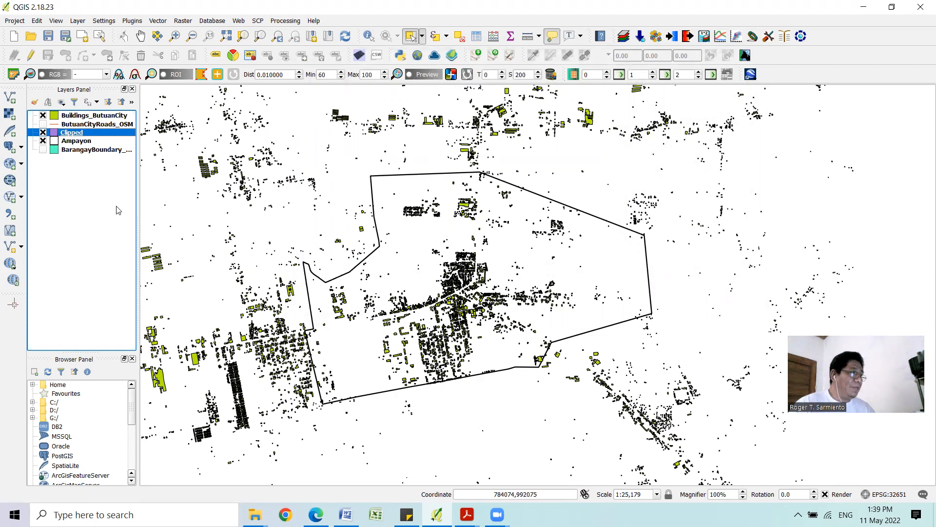
Step: Hide the Buildings_ButuanCity layer and inspect the clipped buildings inside the Ampayon boundary
{"action": "left_click", "coordinate": [43, 115]}
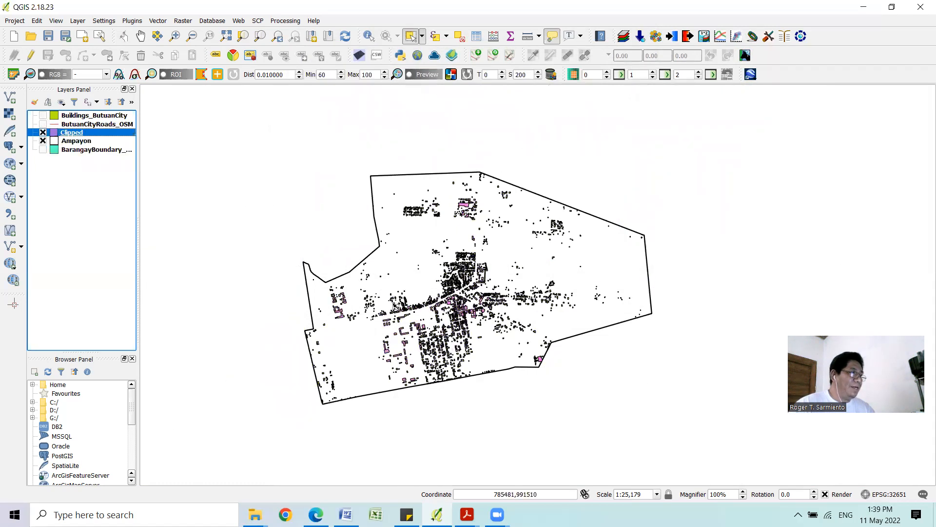
{"action": "scroll", "coordinate": [441, 285], "scroll_direction": "up", "scroll_amount": 2}
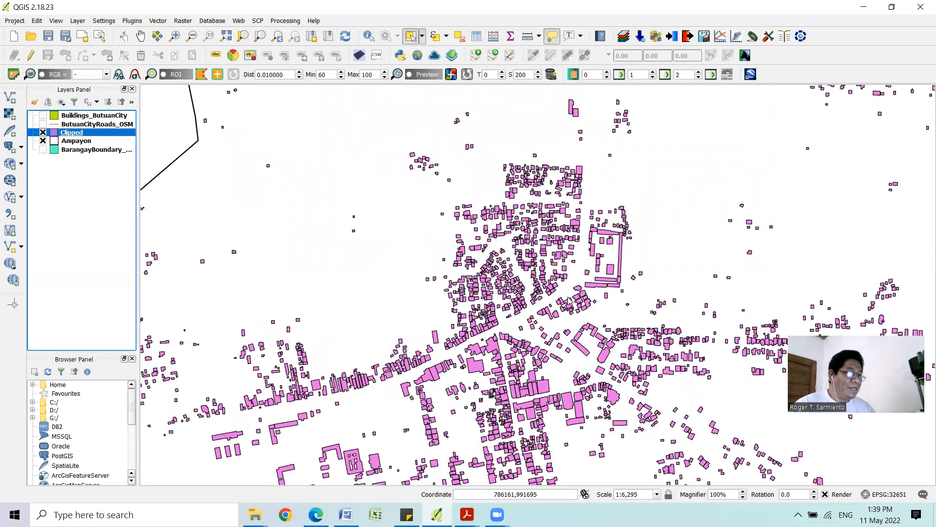
{"action": "scroll", "coordinate": [536, 300], "scroll_direction": "down", "scroll_amount": 2}
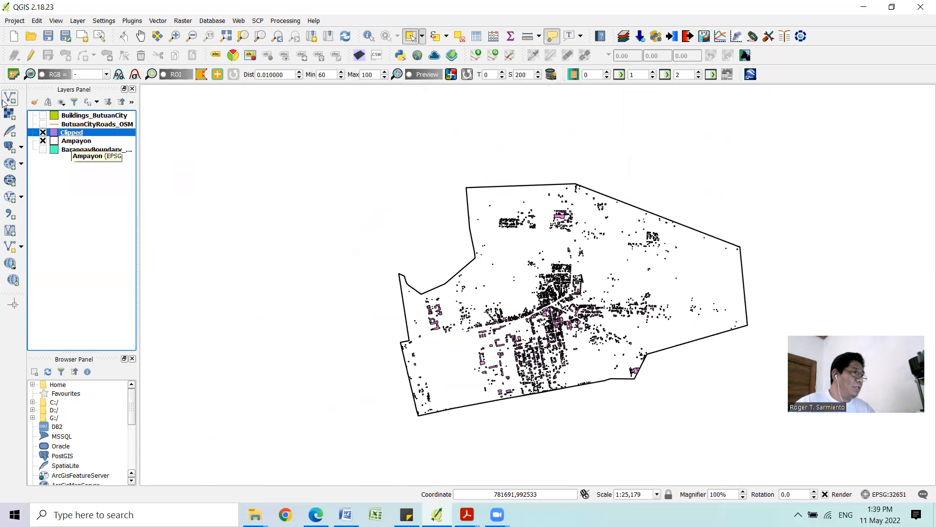
Step: Add the Blds_Ampayon.shp shapefile from the Outputs folder of Exercise 5 Vector Spatial Analysis as a vector layer
{"action": "key", "text": "ctrl+shift+v"}
{"action": "left_click", "coordinate": [561, 278]}
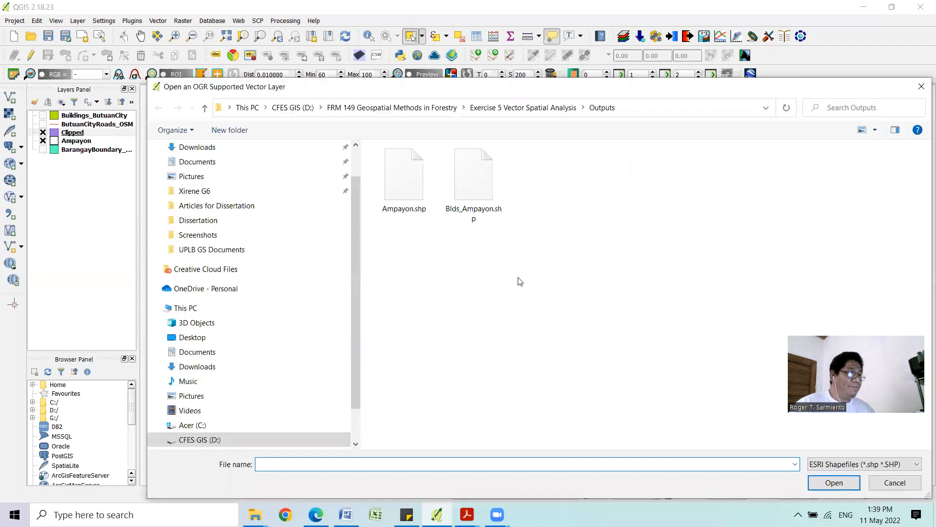
{"action": "left_click", "coordinate": [473, 180]}
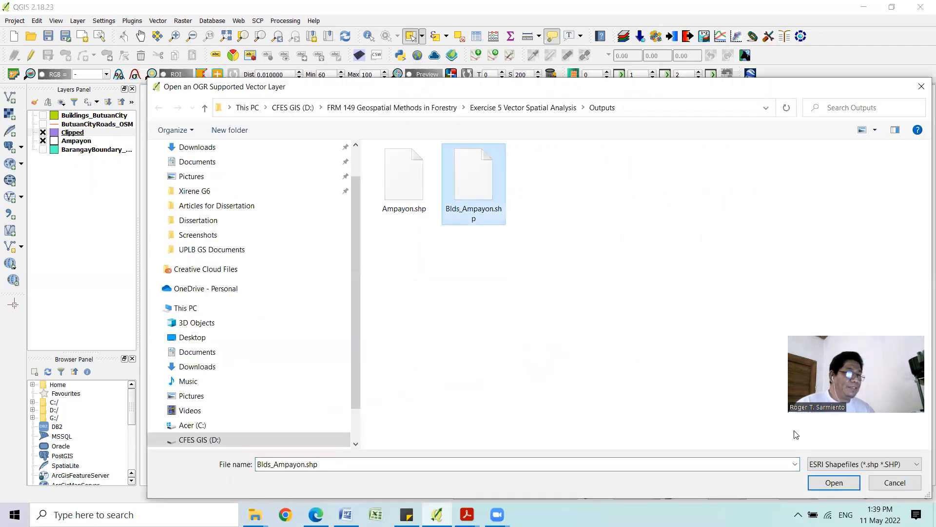
{"action": "left_click", "coordinate": [835, 485]}
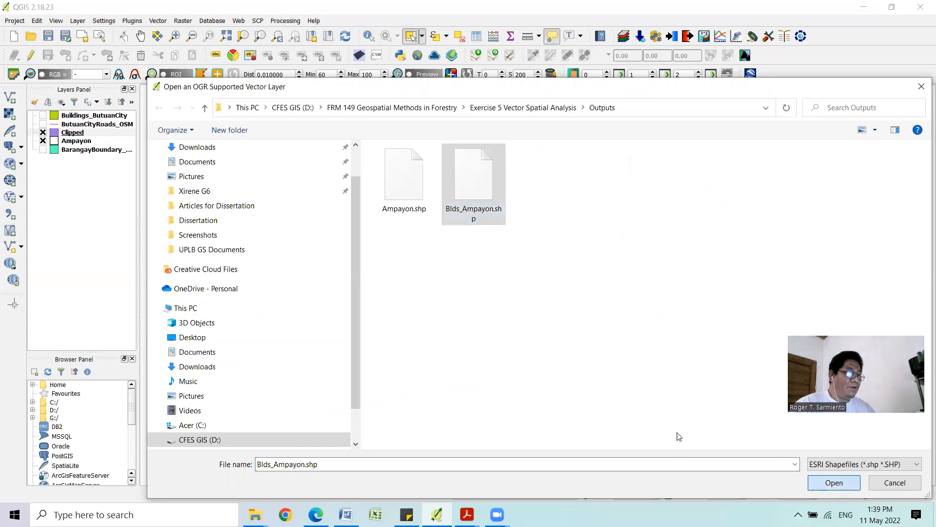
{"action": "left_click", "coordinate": [456, 301]}
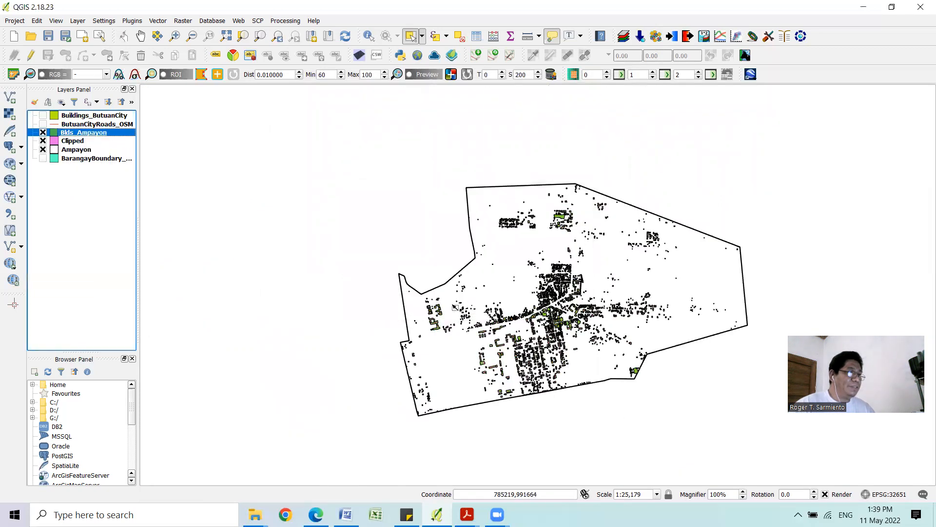
Step: Remove the duplicate Clipped buildings layer from the project
{"action": "right_click", "coordinate": [72, 141]}
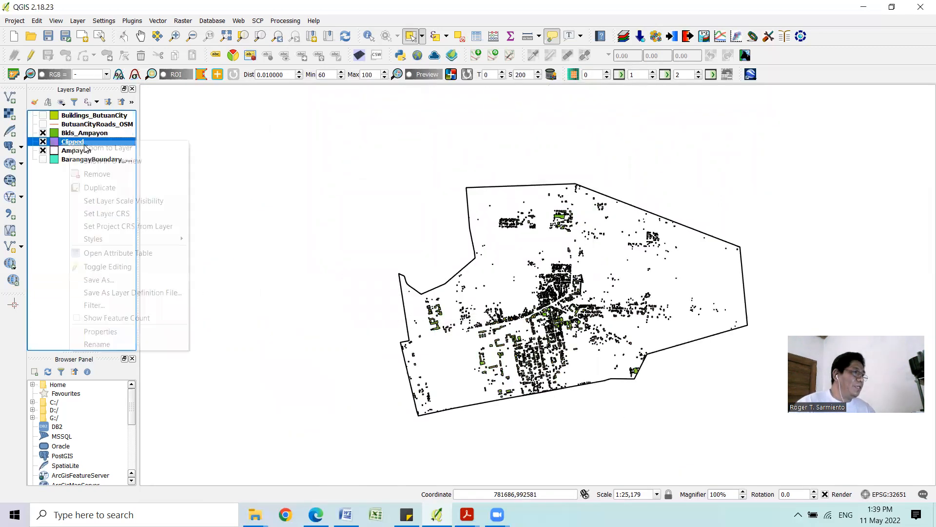
{"action": "left_click", "coordinate": [137, 178]}
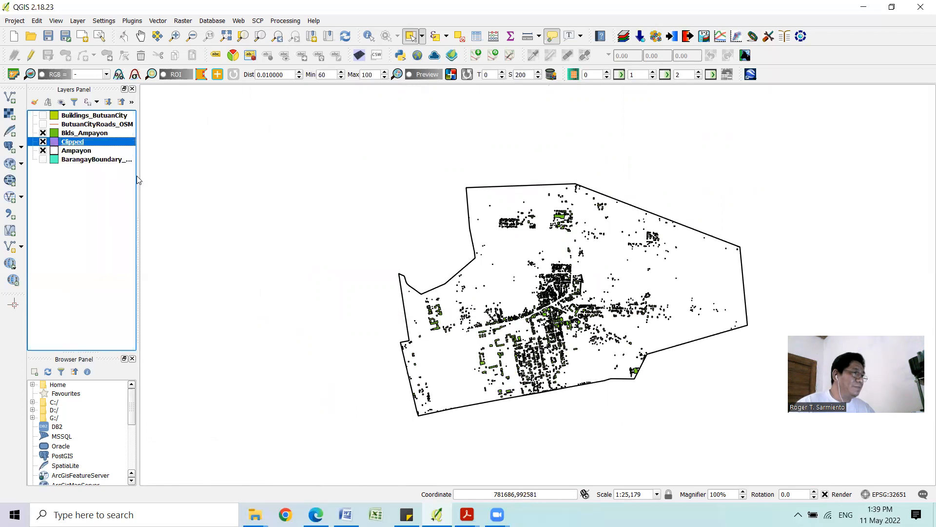
{"action": "left_click", "coordinate": [444, 270]}
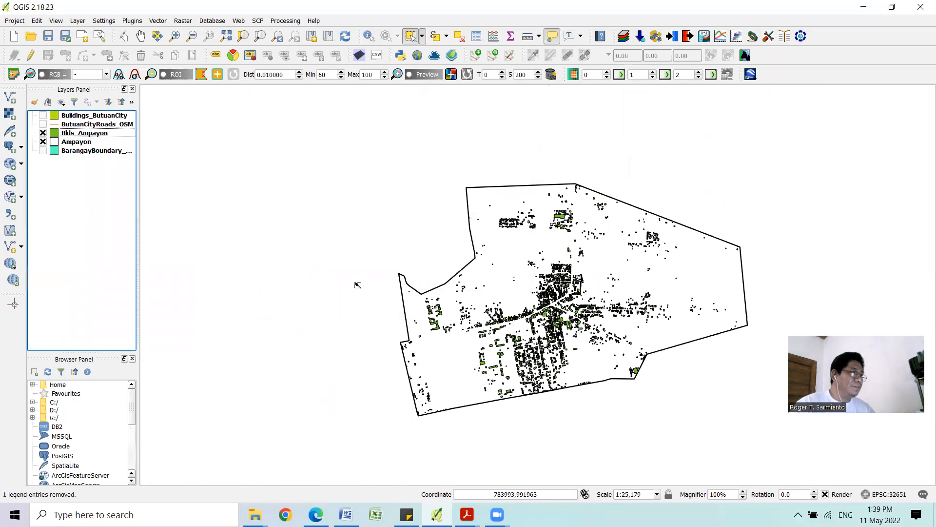
Step: Rename the Blds_Ampayon layer as Buildings_Ampayon
{"action": "right_click", "coordinate": [90, 135]}
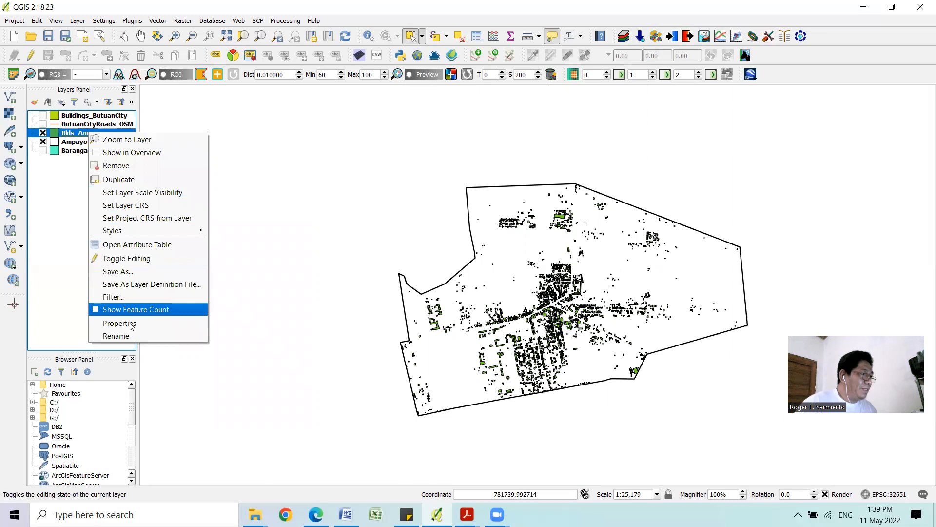
{"action": "left_click", "coordinate": [142, 336]}
{"action": "left_click", "coordinate": [70, 133]}
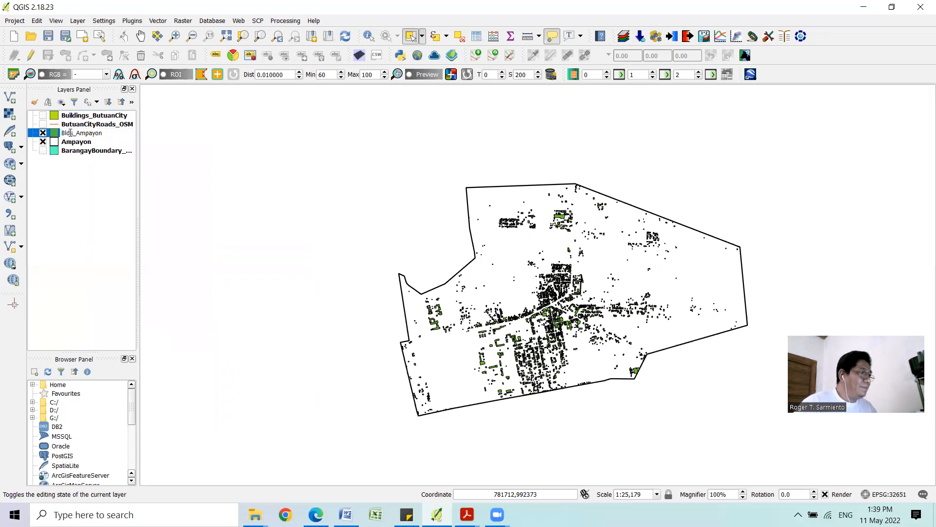
{"action": "key", "text": "BackSpace"}
{"action": "type", "text": "g"}
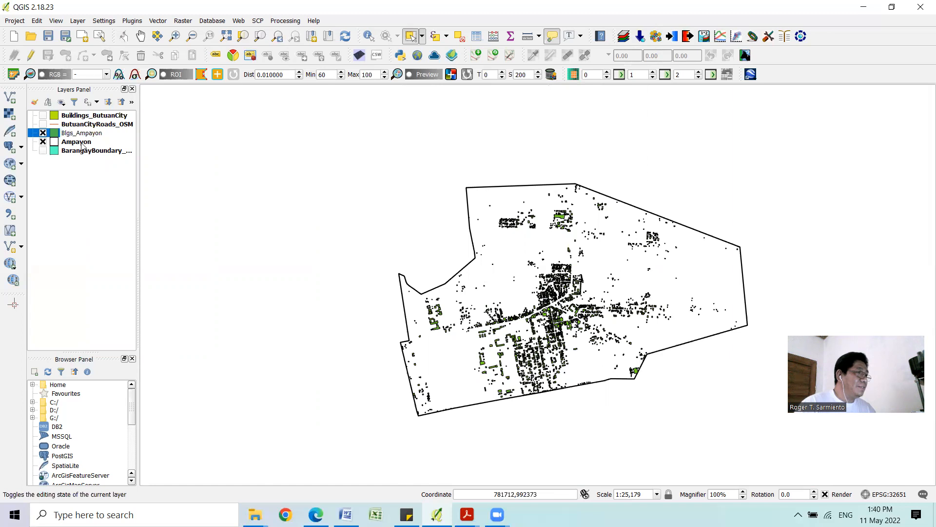
{"action": "key", "text": "BackSpace"}
{"action": "key", "text": "BackSpace"}
{"action": "type", "text": "uilding"}
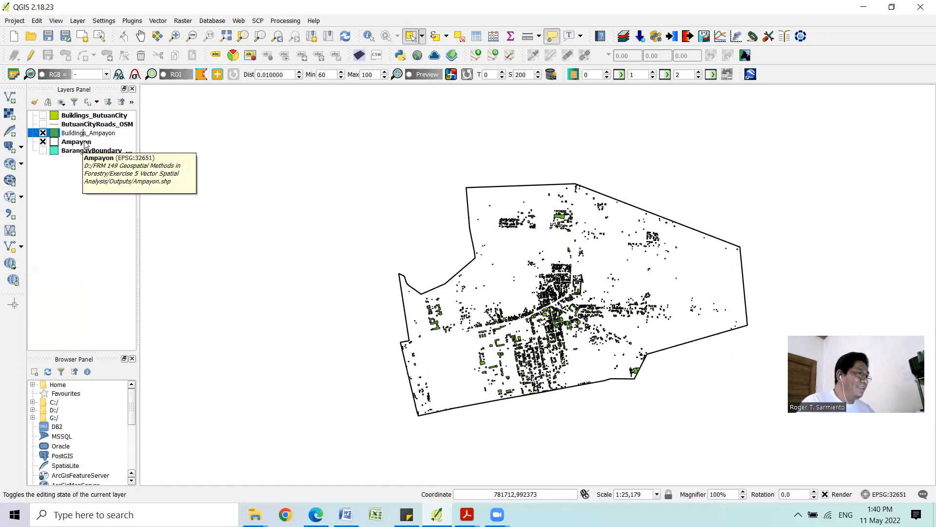
{"action": "key", "text": "Return"}
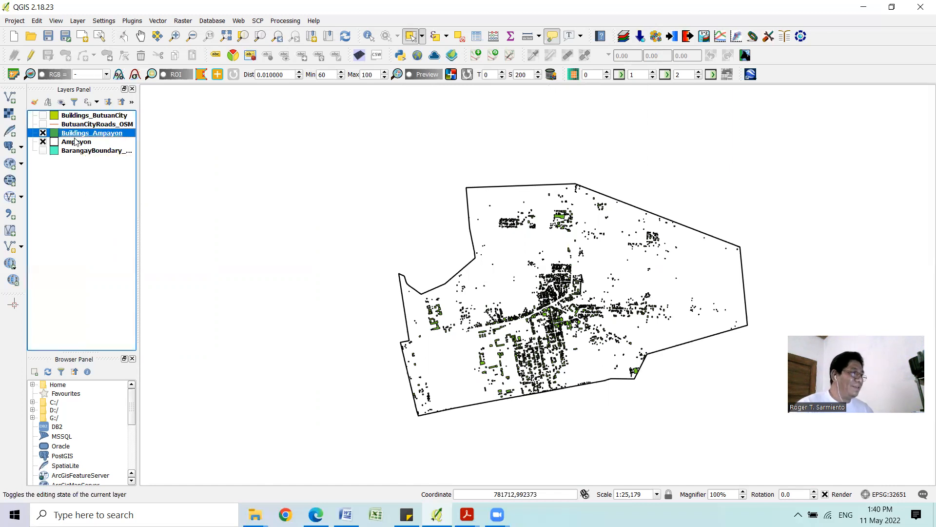
Step: Show the ButuanCityRoads_OSM layer and examine how the city's roads extend across and beyond the Ampayon boundary
{"action": "scroll", "coordinate": [554, 313], "scroll_direction": "up", "scroll_amount": 1}
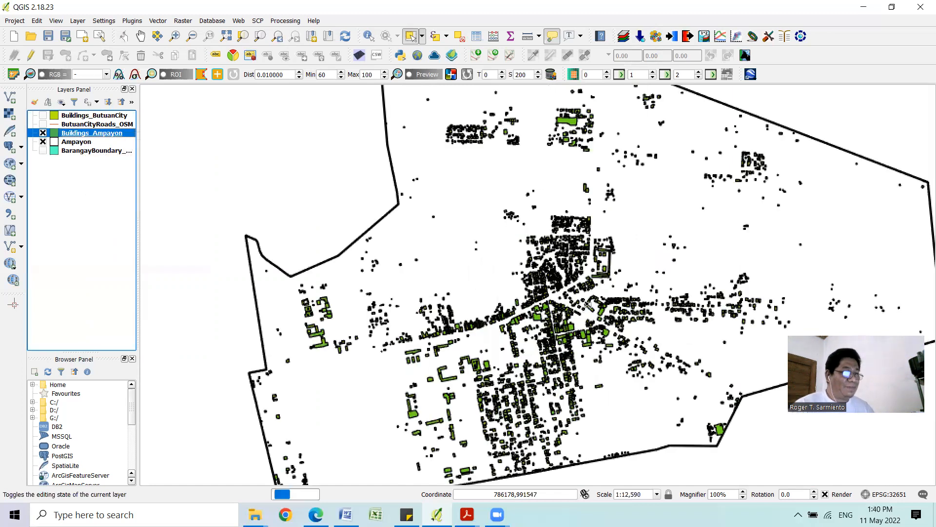
{"action": "scroll", "coordinate": [592, 298], "scroll_direction": "down", "scroll_amount": 1}
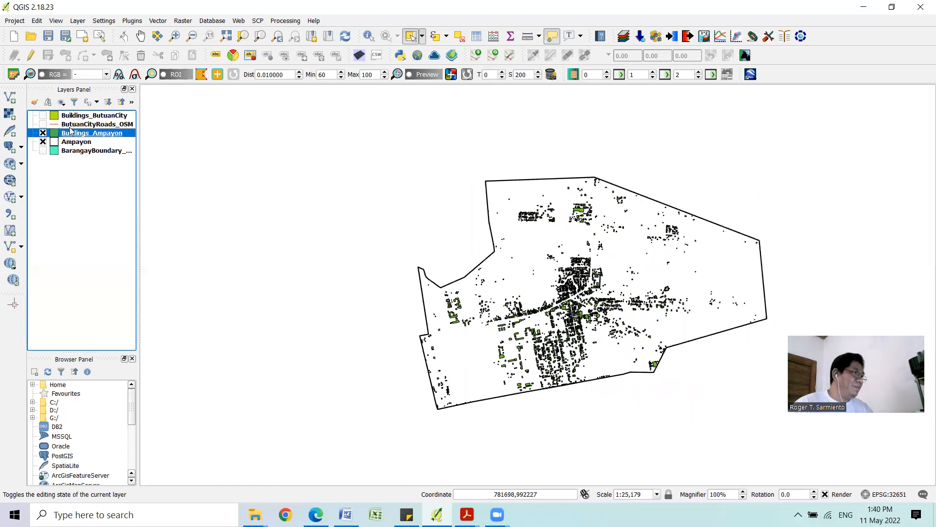
{"action": "left_click", "coordinate": [43, 124]}
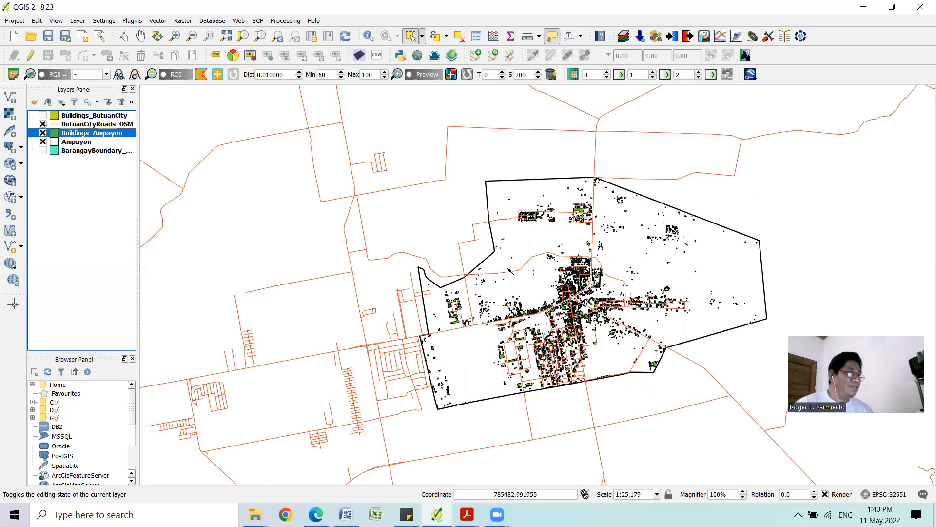
{"action": "scroll", "coordinate": [534, 265], "scroll_direction": "down", "scroll_amount": 1}
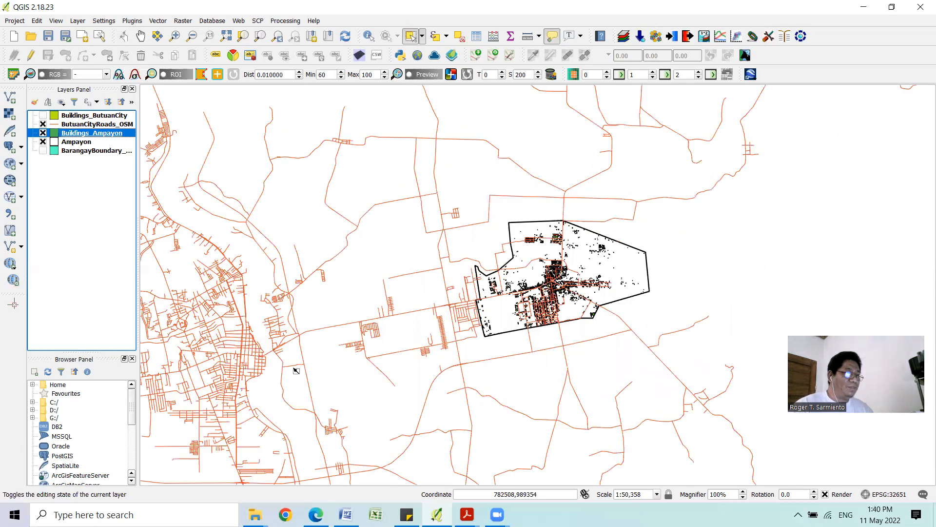
{"action": "scroll", "coordinate": [420, 333], "scroll_direction": "up", "scroll_amount": 2}
{"action": "scroll", "coordinate": [578, 310], "scroll_direction": "down", "scroll_amount": 2}
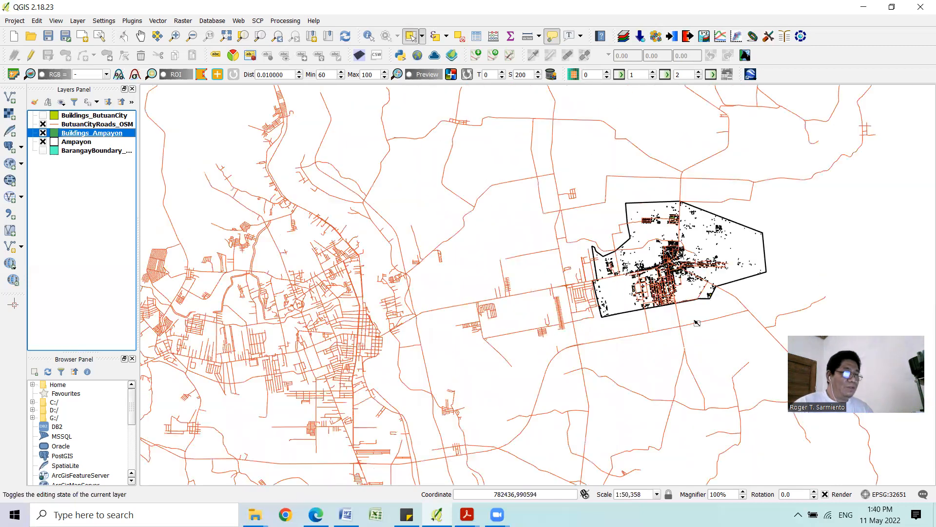
{"action": "scroll", "coordinate": [441, 345], "scroll_direction": "down", "scroll_amount": 2}
{"action": "scroll", "coordinate": [437, 331], "scroll_direction": "up", "scroll_amount": 1}
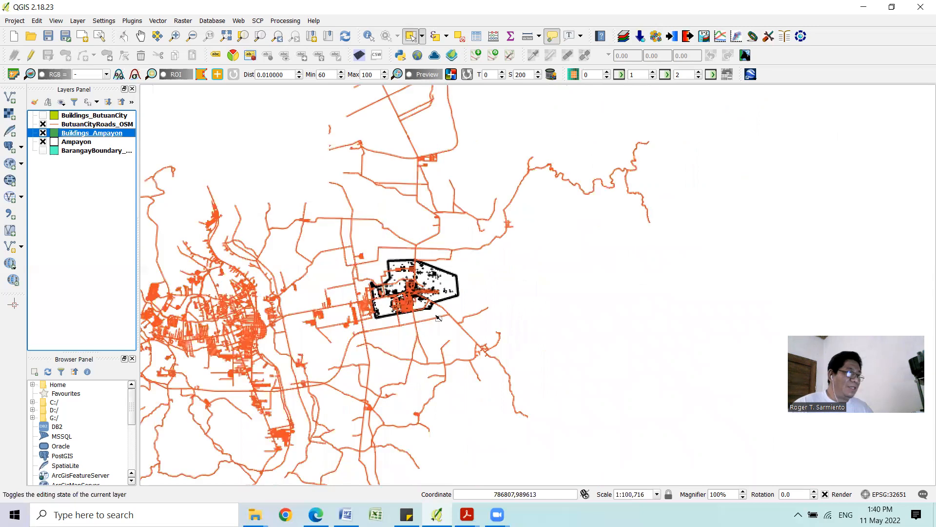
{"action": "scroll", "coordinate": [419, 322], "scroll_direction": "up", "scroll_amount": 2}
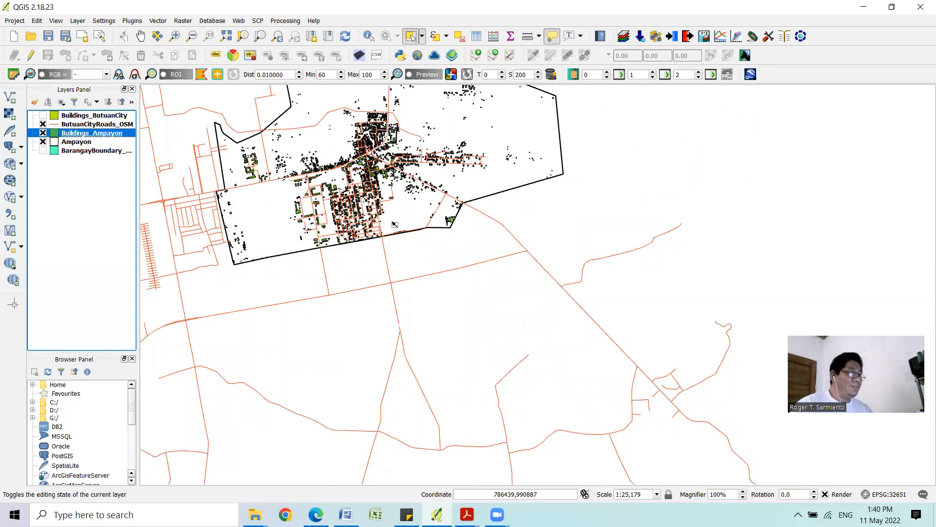
Step: Set up the Clip geoprocessing tool with ButuanCityRoads_OSM as the input layer and Ampayon as the clip layer
{"action": "left_click", "coordinate": [158, 21]}
{"action": "mouse_move", "coordinate": [181, 76]}
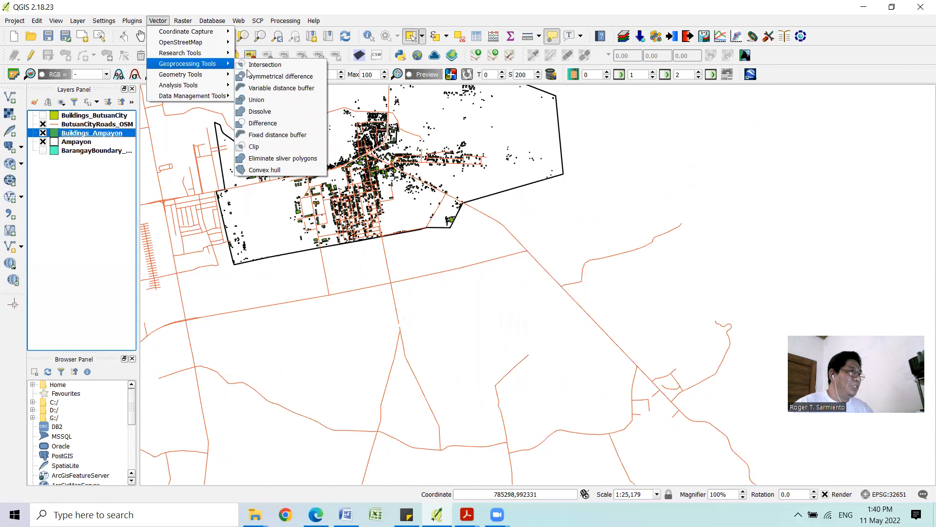
{"action": "left_click", "coordinate": [278, 147]}
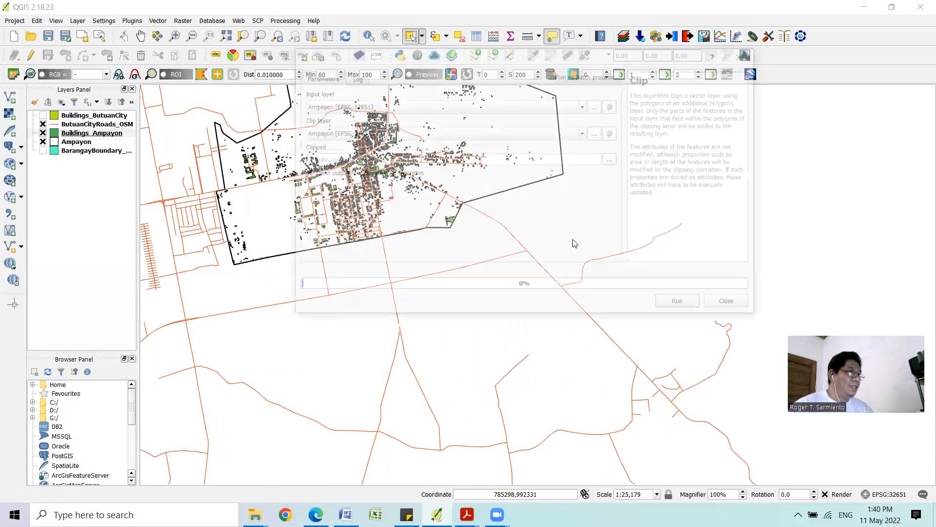
{"action": "left_click", "coordinate": [399, 105]}
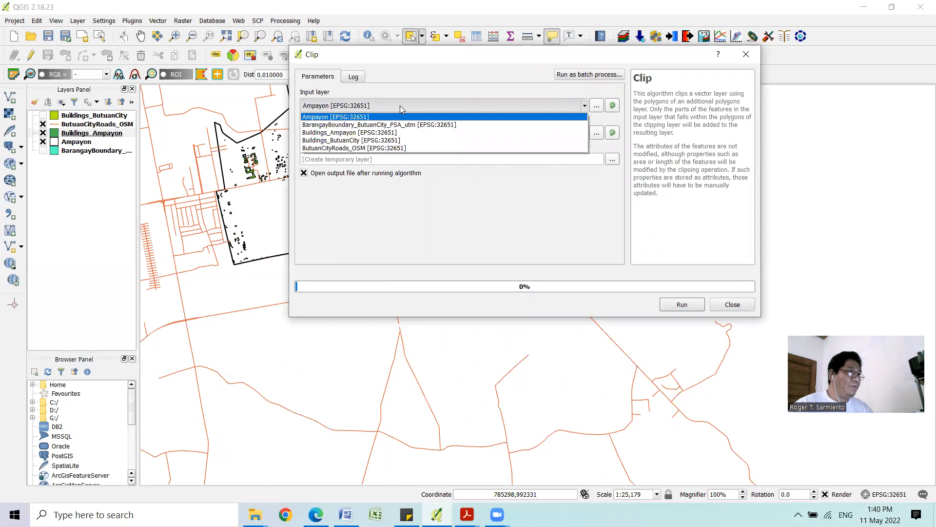
{"action": "left_click", "coordinate": [384, 149]}
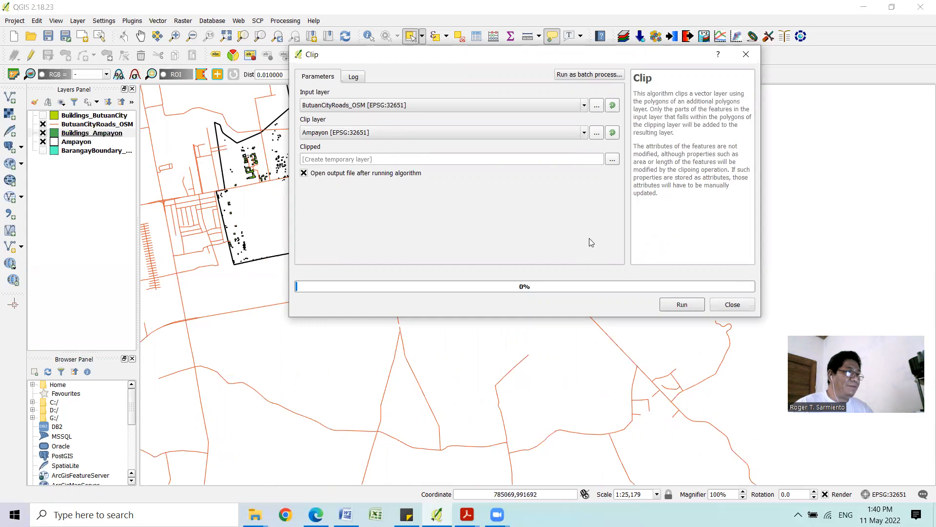
Step: Save the clipped output as Roads_Ampayon in the Outputs folder and run the clip
{"action": "left_click", "coordinate": [613, 159]}
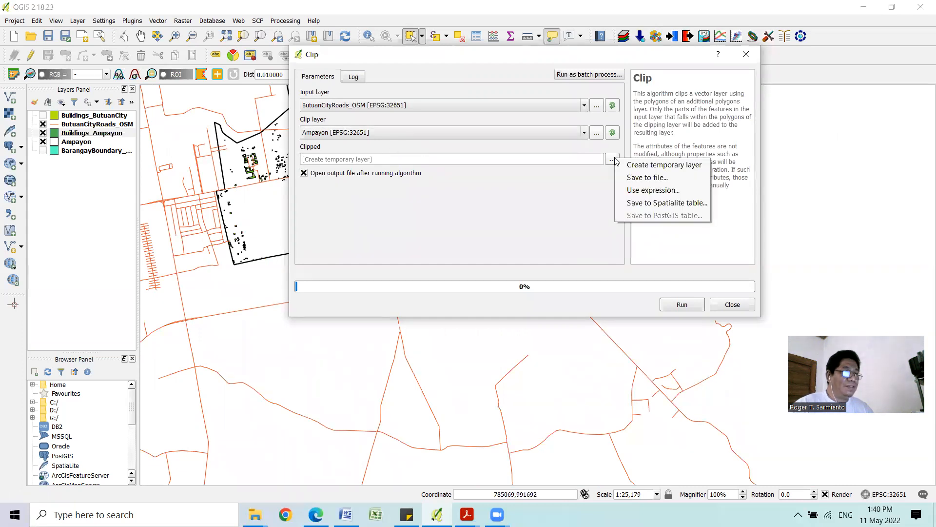
{"action": "left_click", "coordinate": [639, 164]}
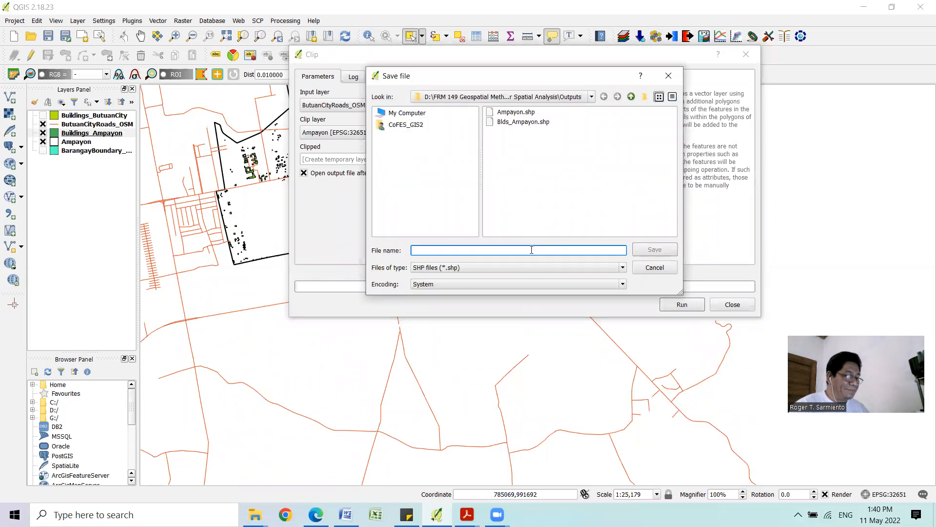
{"action": "type", "text": "Roads"}
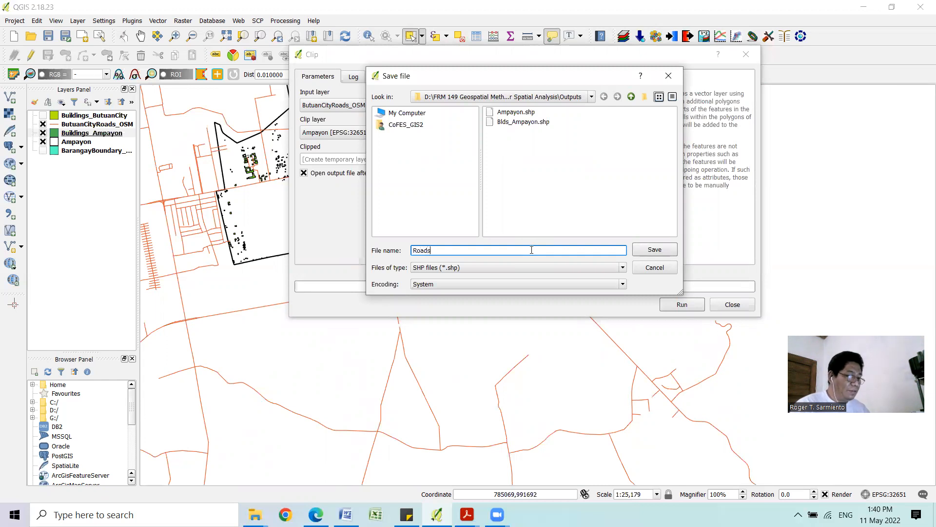
{"action": "type", "text": "_Ampayon"}
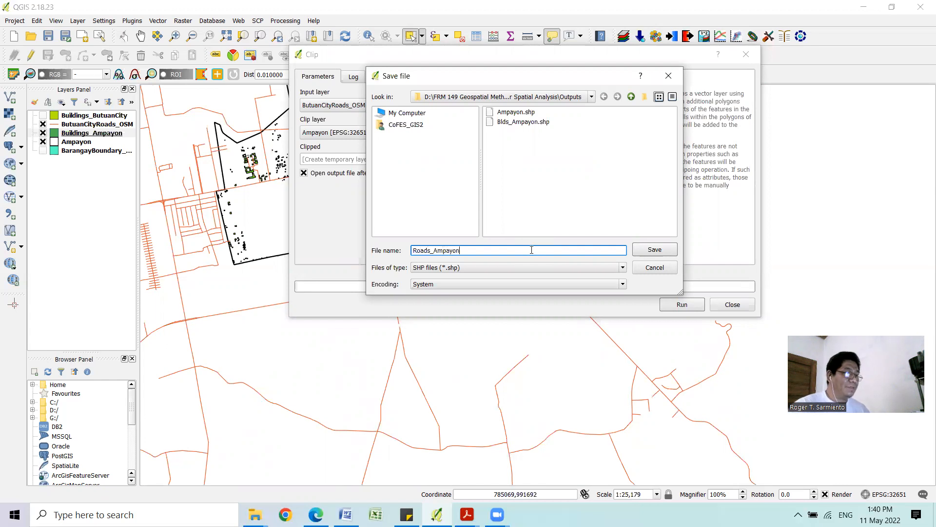
{"action": "left_click", "coordinate": [654, 249]}
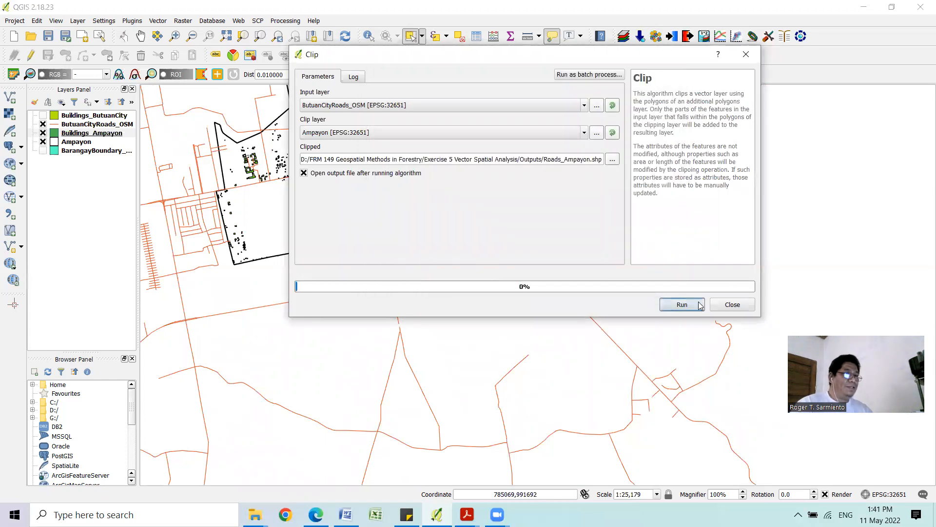
{"action": "left_click", "coordinate": [683, 304]}
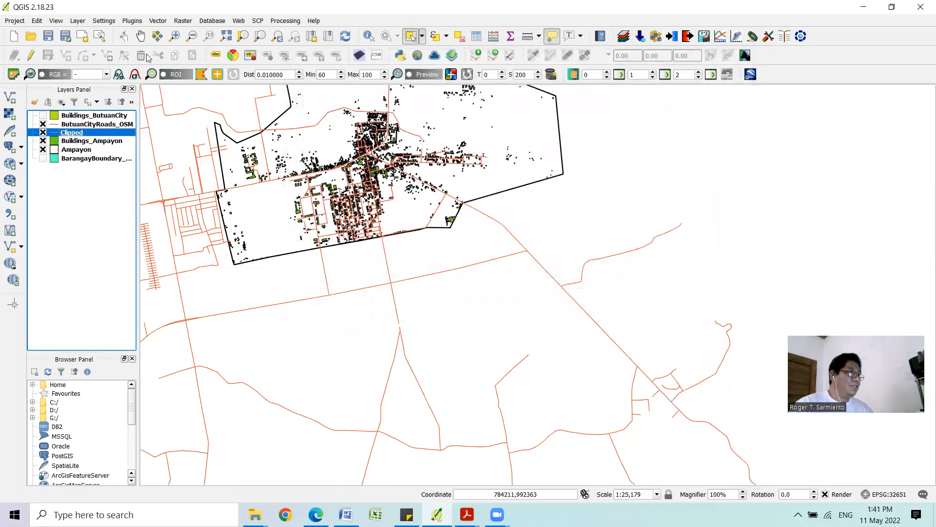
Step: Hide the ButuanCityRoads_OSM layer and inspect the clipped roads inside the Ampayon boundary
{"action": "left_click", "coordinate": [138, 37]}
{"action": "left_click_drag", "start_coordinate": [276, 117], "coordinate": [469, 258]}
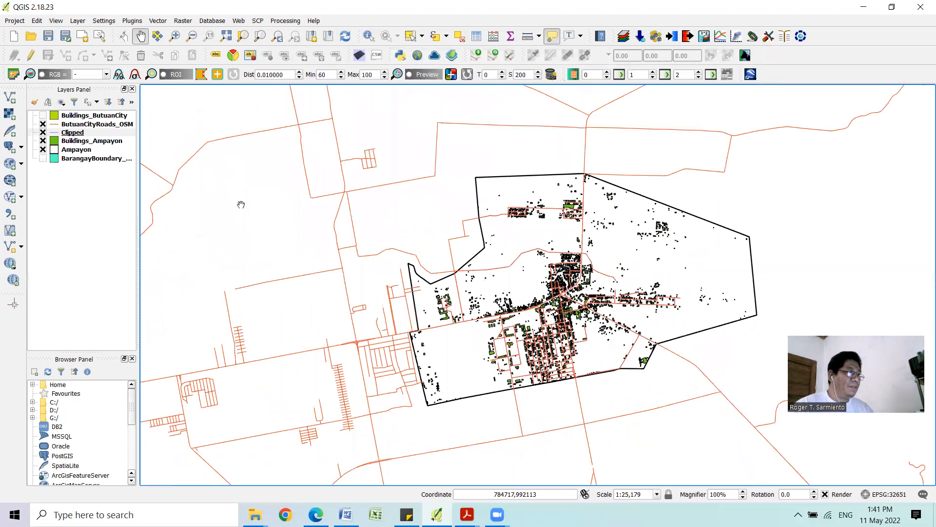
{"action": "left_click", "coordinate": [43, 124]}
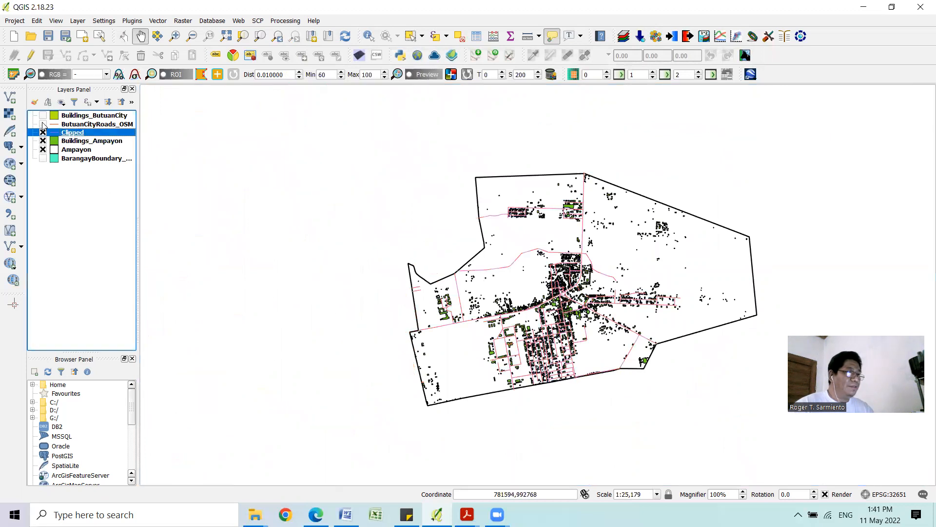
{"action": "scroll", "coordinate": [606, 277], "scroll_direction": "up", "scroll_amount": 1}
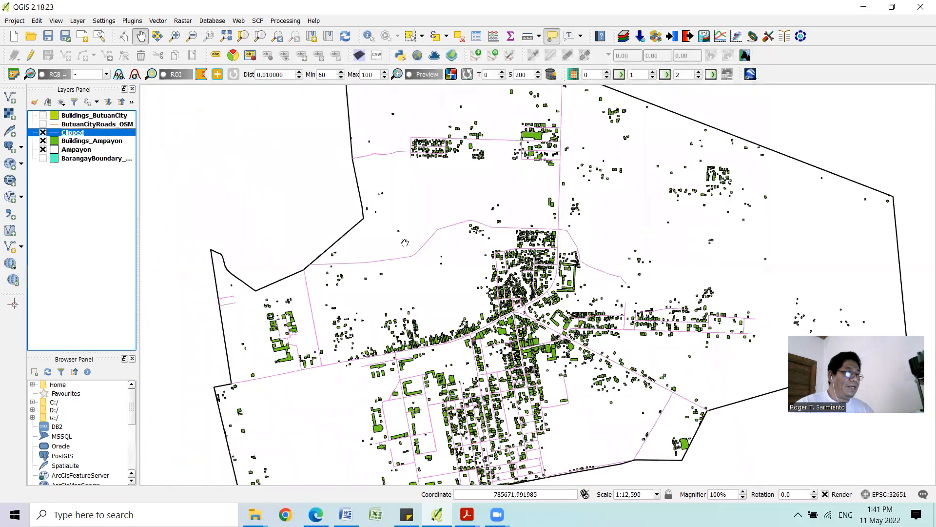
{"action": "scroll", "coordinate": [611, 263], "scroll_direction": "up", "scroll_amount": 1}
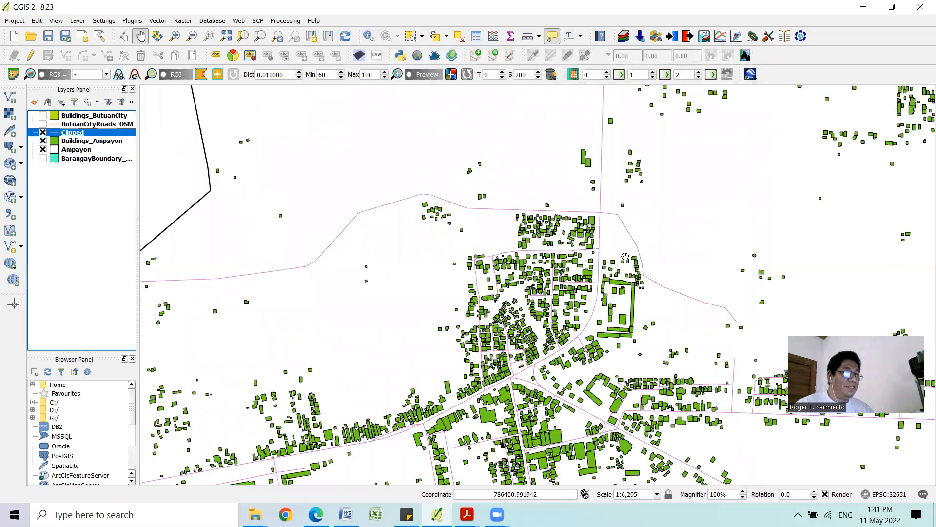
{"action": "scroll", "coordinate": [625, 257], "scroll_direction": "down", "scroll_amount": 2}
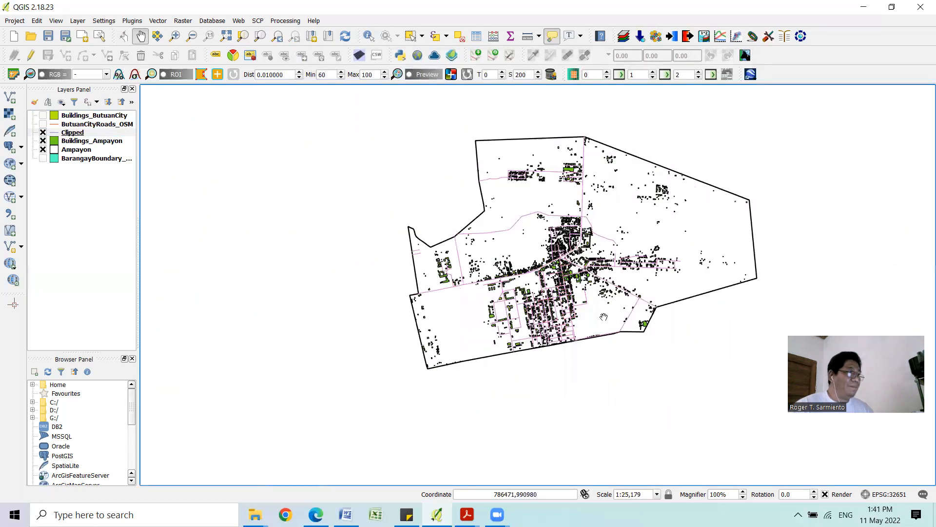
Step: Remove the temporary Clipped layer from the project
{"action": "right_click", "coordinate": [76, 133]}
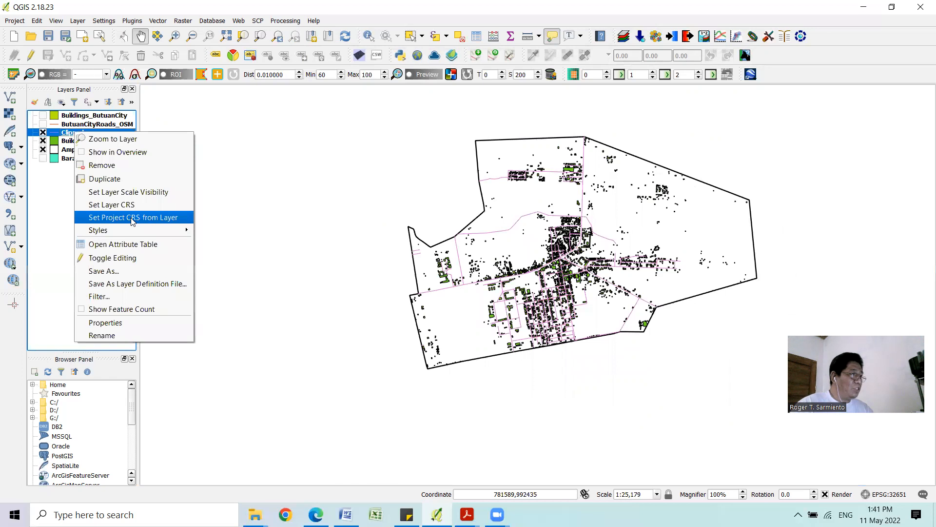
{"action": "key", "text": "Return"}
{"action": "left_click", "coordinate": [452, 273]}
Step: Add the Roads_Ampayon.shp shapefile from the Outputs folder as a vector layer
{"action": "left_click", "coordinate": [10, 97]}
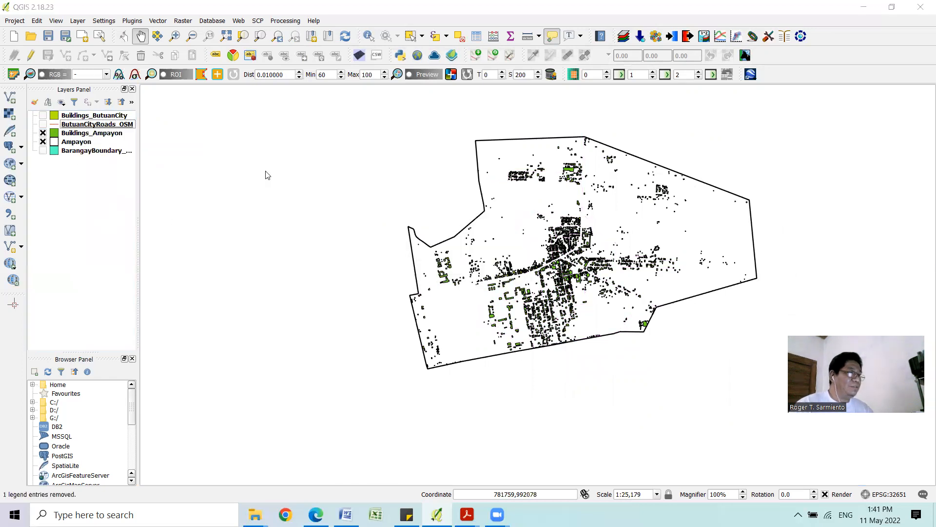
{"action": "left_click", "coordinate": [549, 275]}
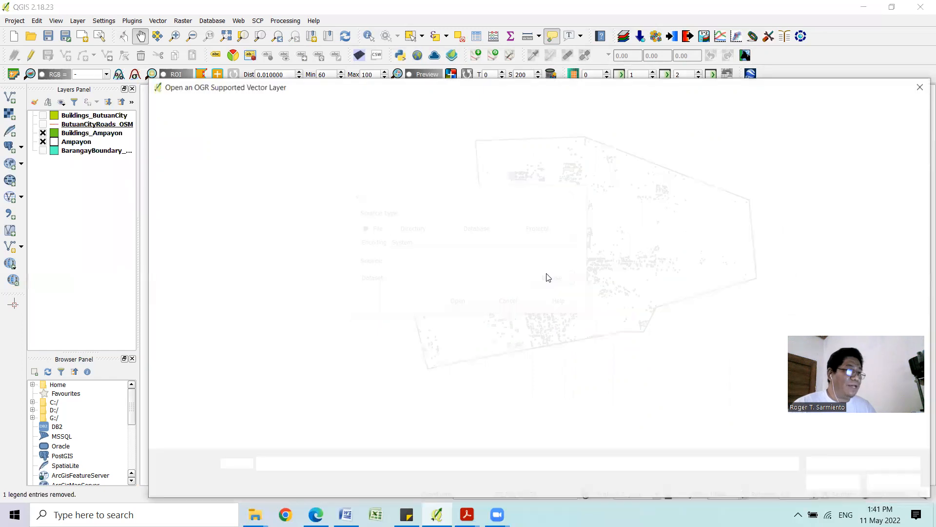
{"action": "left_click", "coordinate": [542, 195]}
{"action": "left_click", "coordinate": [833, 482]}
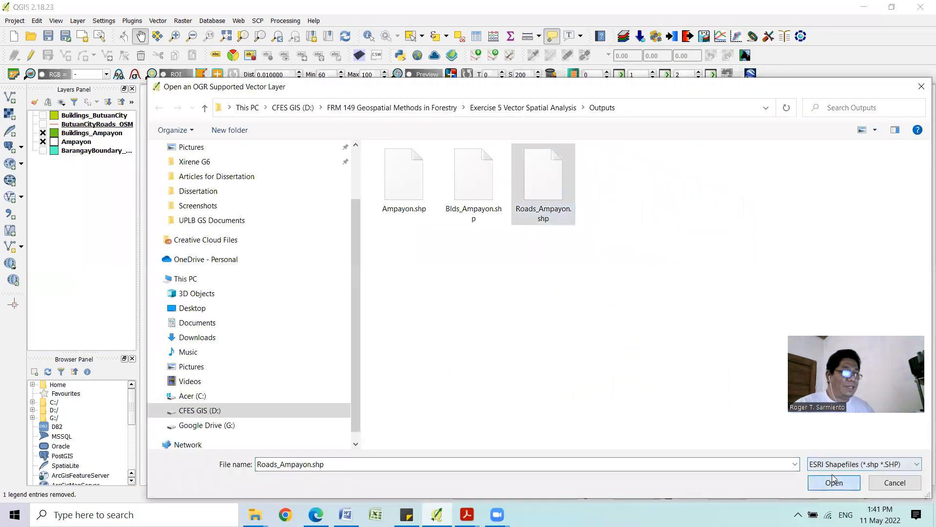
{"action": "left_click", "coordinate": [455, 301]}
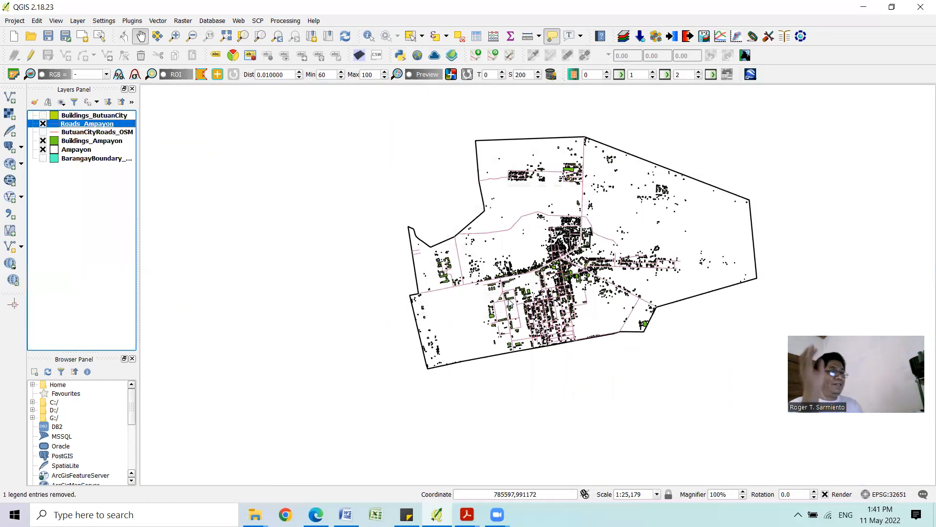
Step: Change the Roads_Ampayon simple line color to the standard orange and apply the style
{"action": "scroll", "coordinate": [572, 286], "scroll_direction": "up", "scroll_amount": 1}
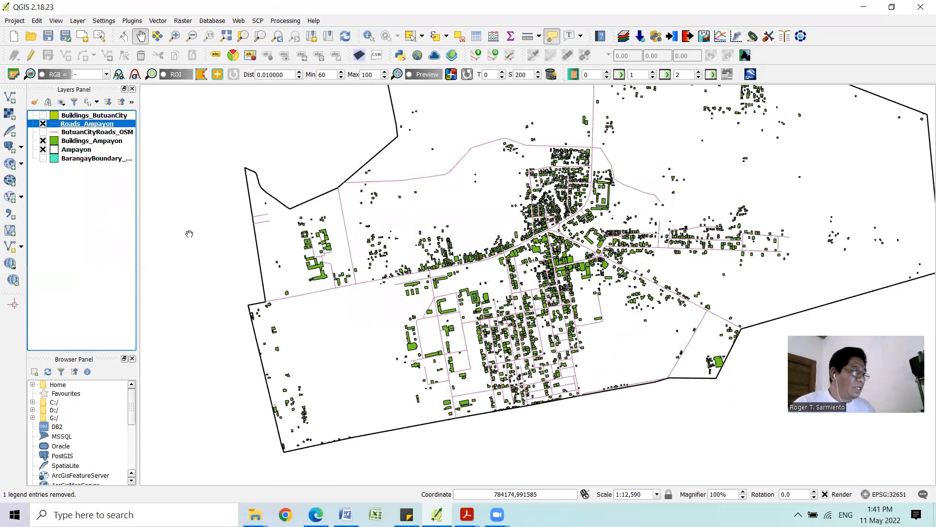
{"action": "left_click_drag", "start_coordinate": [531, 244], "coordinate": [530, 297]}
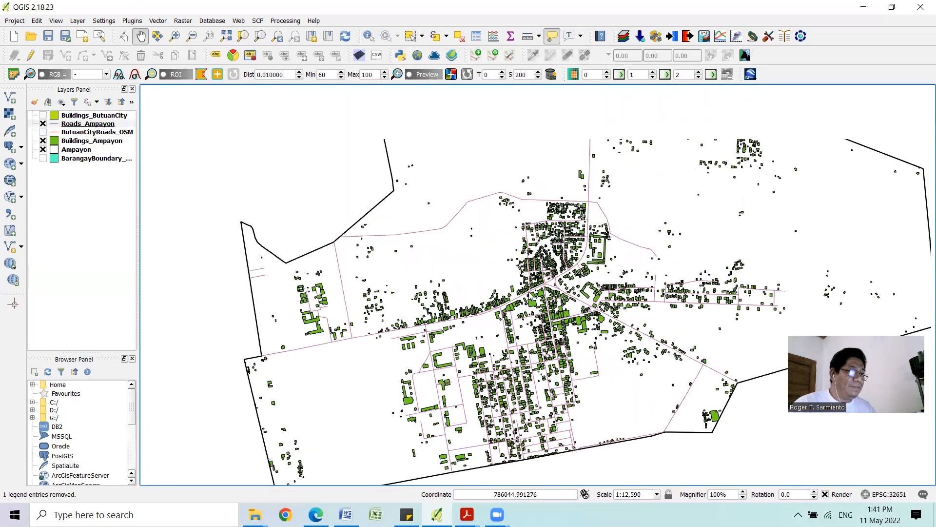
{"action": "left_click", "coordinate": [86, 126]}
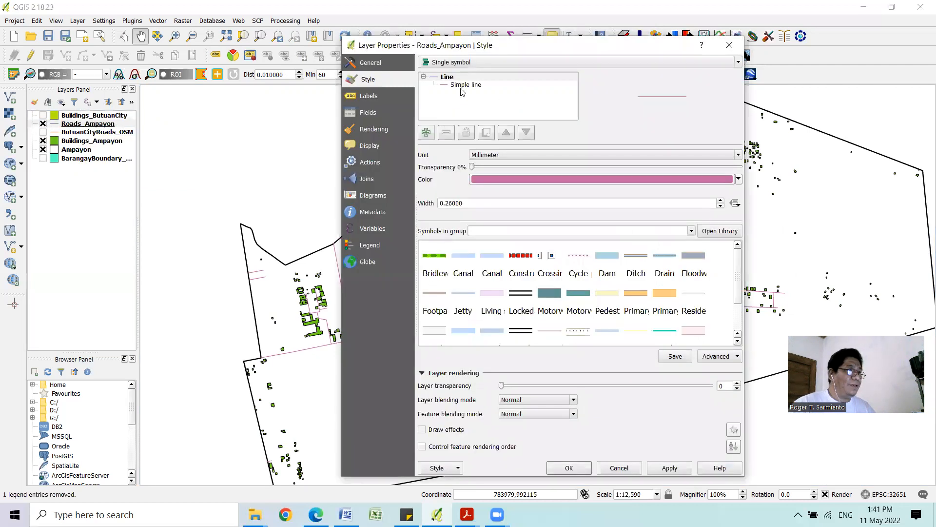
{"action": "left_click", "coordinate": [460, 86]}
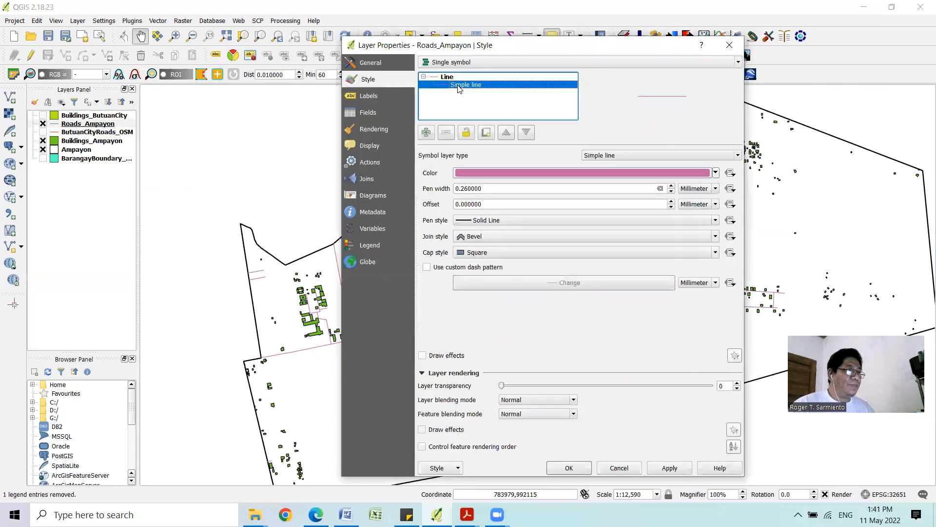
{"action": "left_click", "coordinate": [716, 173]}
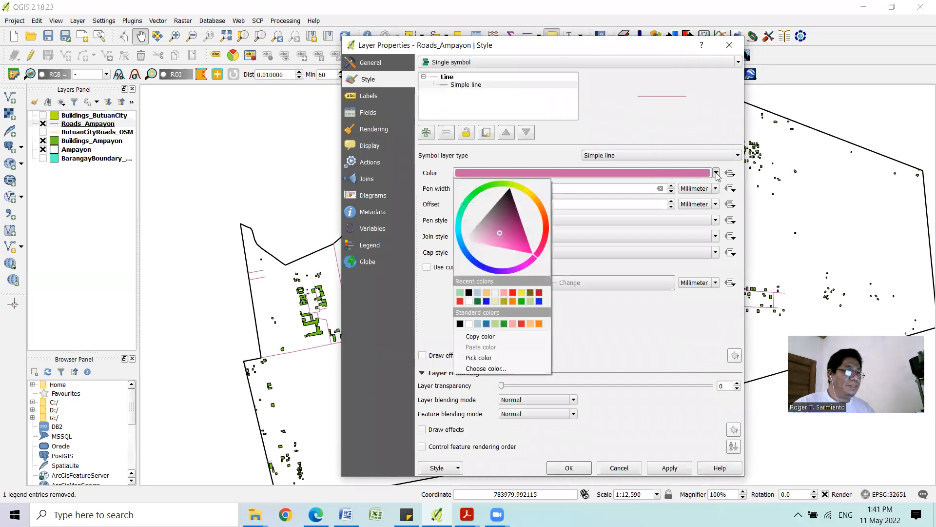
{"action": "left_click", "coordinate": [539, 324]}
{"action": "left_click", "coordinate": [681, 466]}
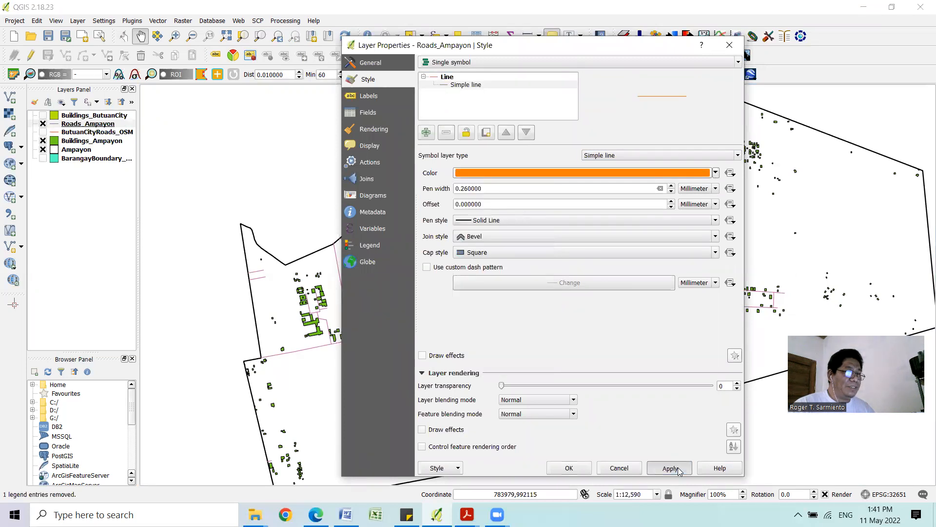
{"action": "left_click", "coordinate": [570, 468]}
Step: Remove the citywide Buildings_ButuanCity and ButuanCityRoads_OSM layers from the project
{"action": "left_click_drag", "start_coordinate": [548, 351], "coordinate": [506, 295]}
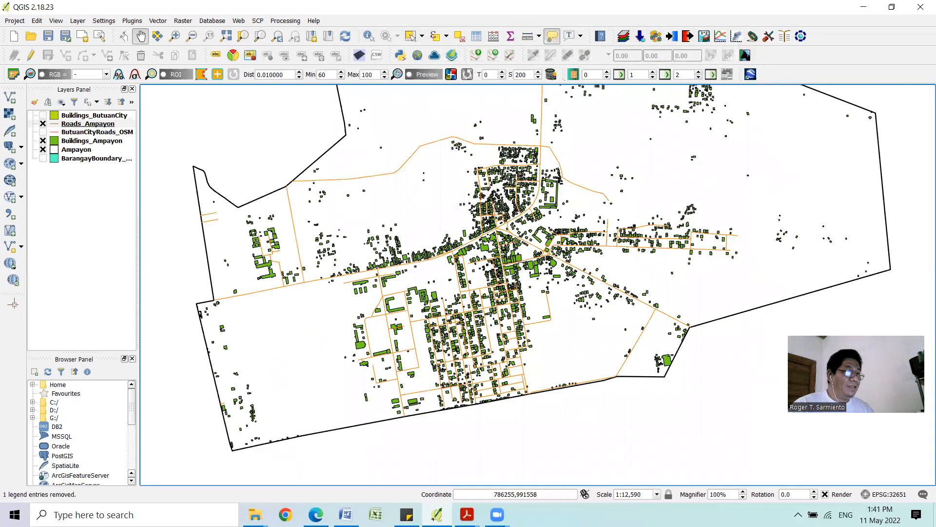
{"action": "left_click_drag", "start_coordinate": [481, 236], "coordinate": [502, 273]}
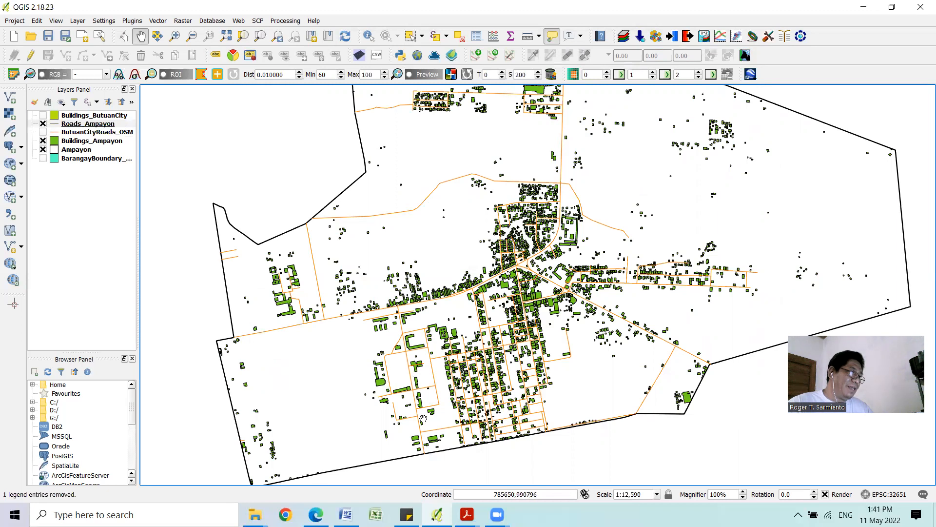
{"action": "scroll", "coordinate": [640, 284], "scroll_direction": "down", "scroll_amount": 1}
{"action": "left_click_drag", "start_coordinate": [598, 291], "coordinate": [553, 307]}
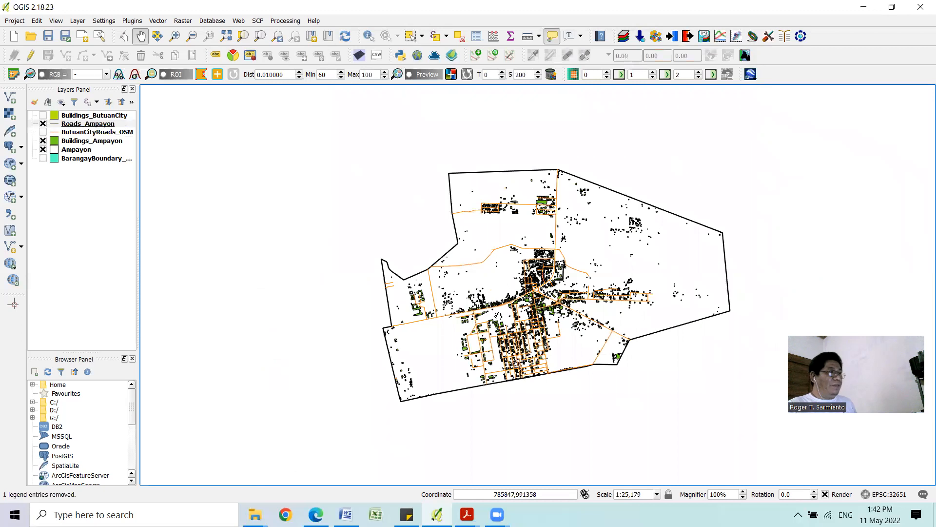
{"action": "right_click", "coordinate": [86, 117]}
{"action": "left_click", "coordinate": [117, 147]}
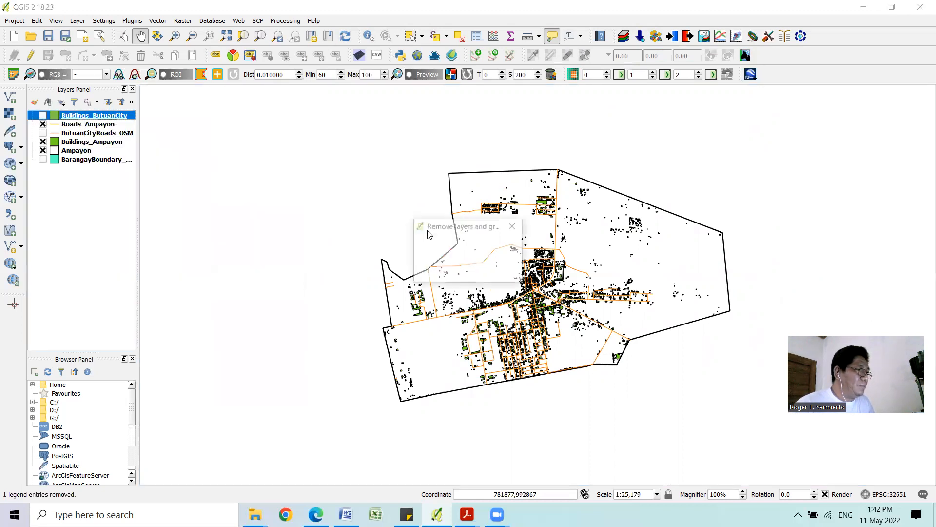
{"action": "left_click", "coordinate": [442, 270]}
{"action": "left_click", "coordinate": [96, 124]}
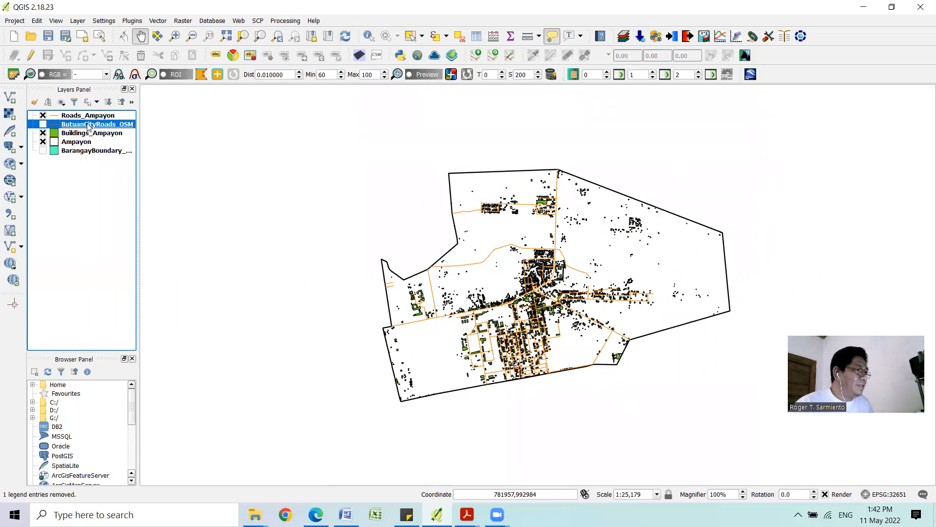
{"action": "right_click", "coordinate": [88, 125]}
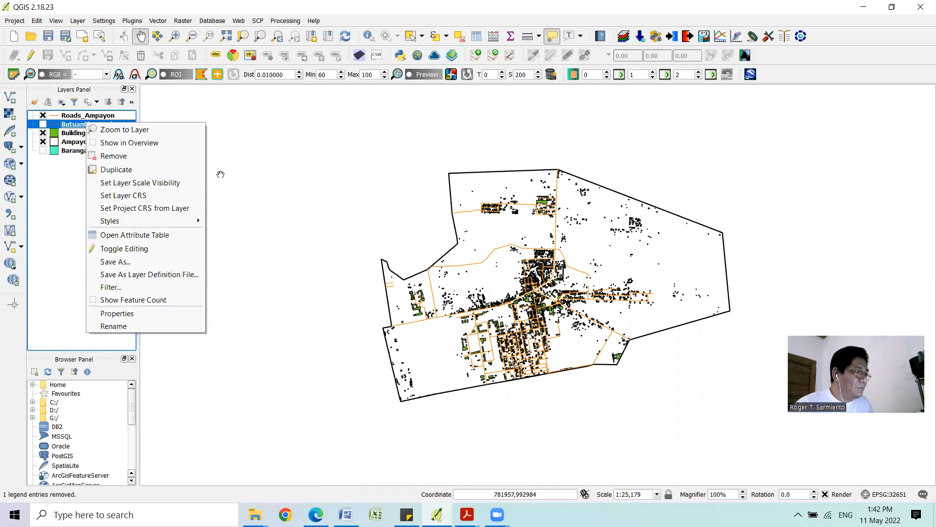
{"action": "left_click", "coordinate": [145, 160]}
{"action": "left_click", "coordinate": [444, 271]}
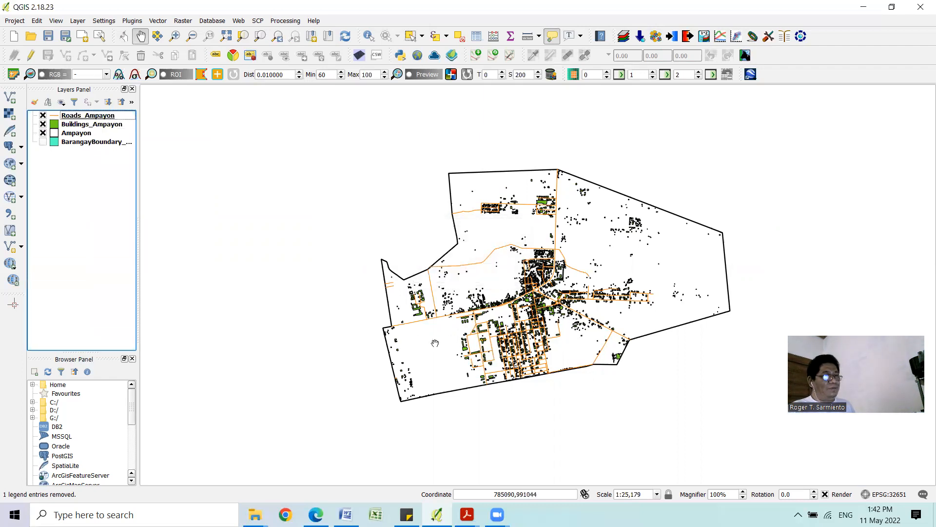
Step: Switch to File Explorer, examine the finished Ampayon map JPEG in the Exercise 5 RTS folder, and return to QGIS
{"action": "left_click_drag", "start_coordinate": [575, 310], "coordinate": [557, 309]}
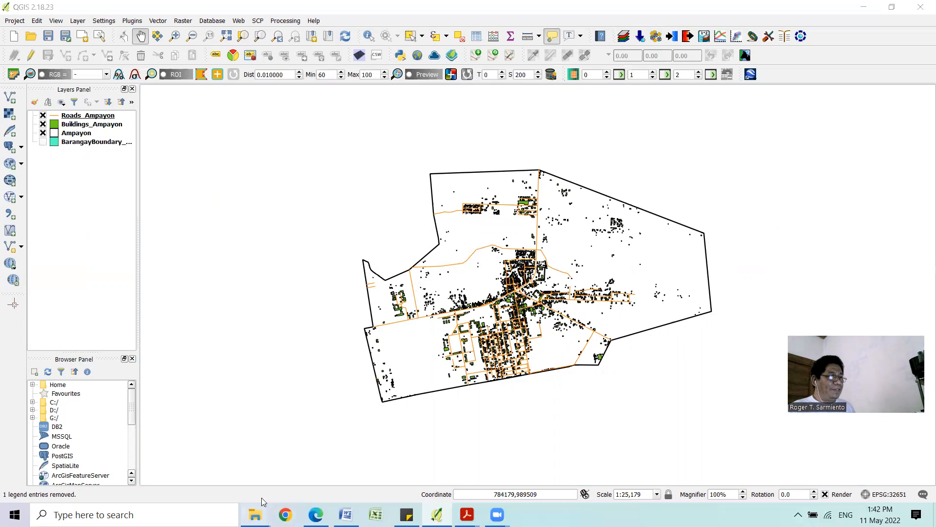
{"action": "mouse_move", "coordinate": [255, 513]}
{"action": "left_click", "coordinate": [211, 425]}
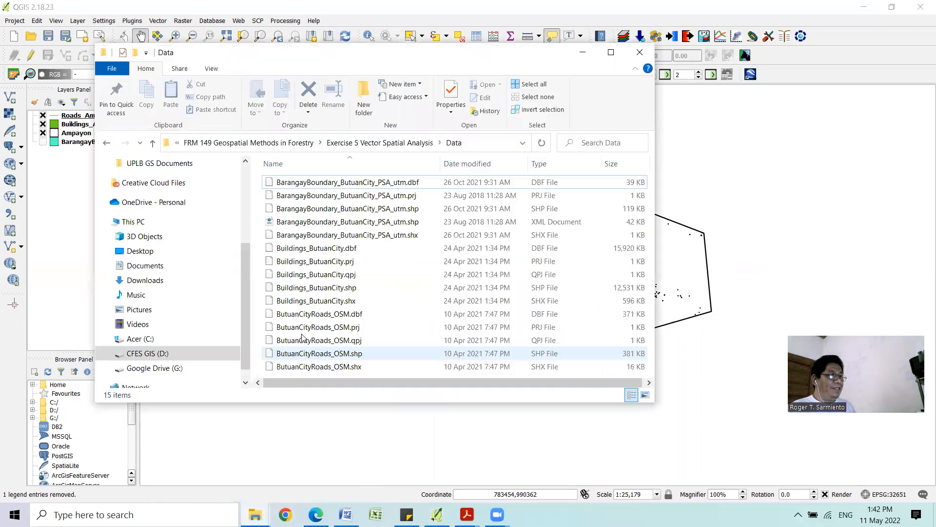
{"action": "left_click", "coordinate": [152, 142]}
{"action": "double_click", "coordinate": [293, 236]}
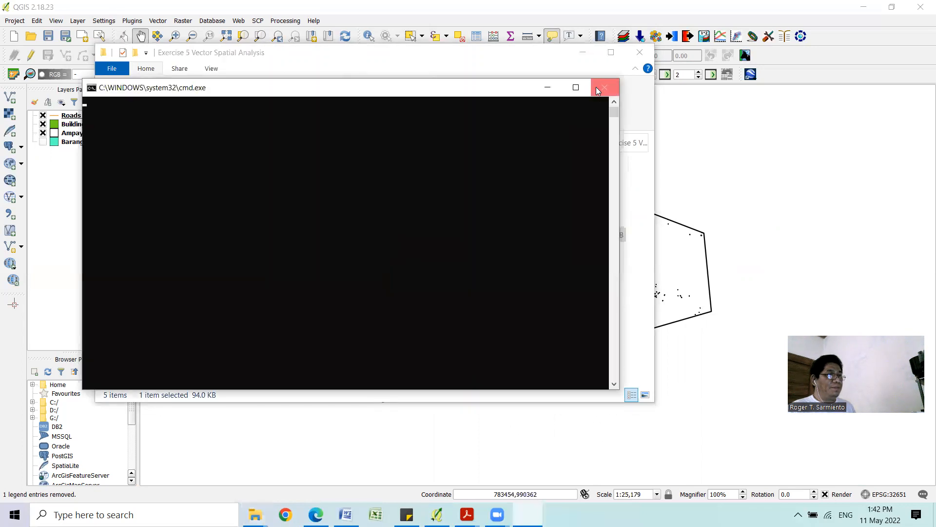
{"action": "left_click", "coordinate": [598, 88]}
{"action": "double_click", "coordinate": [293, 221]}
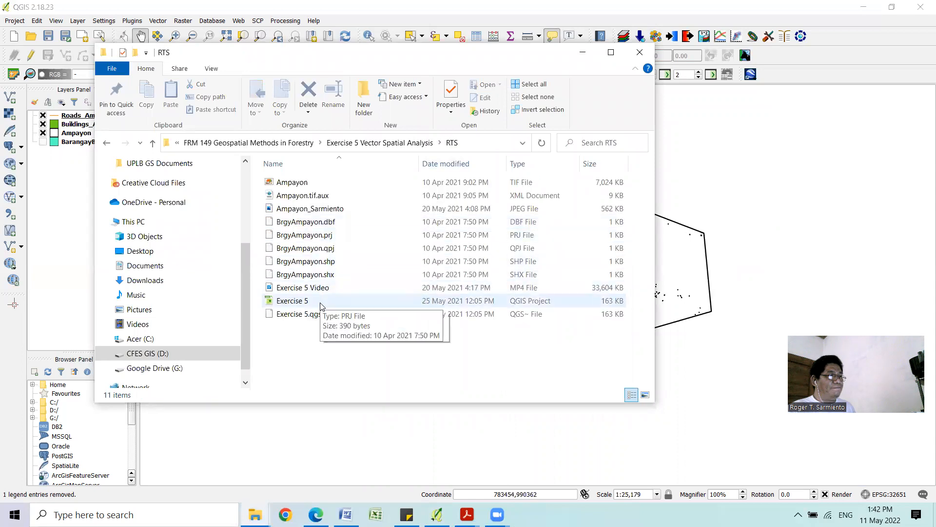
{"action": "left_click", "coordinate": [309, 210]}
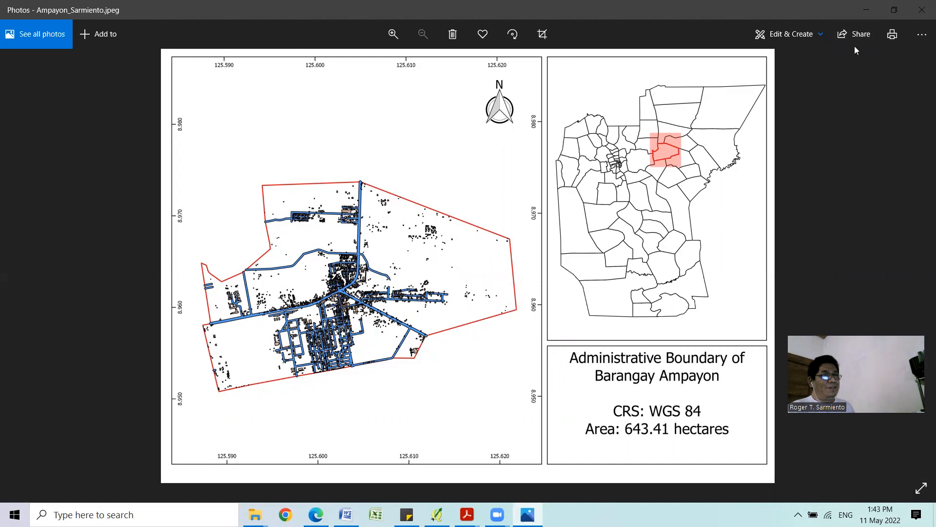
{"action": "left_click", "coordinate": [865, 9]}
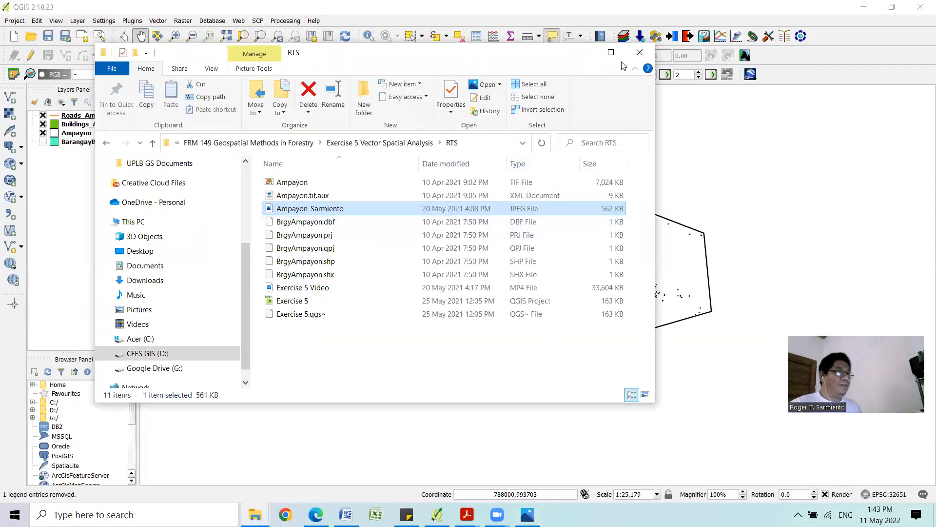
{"action": "left_click", "coordinate": [604, 17]}
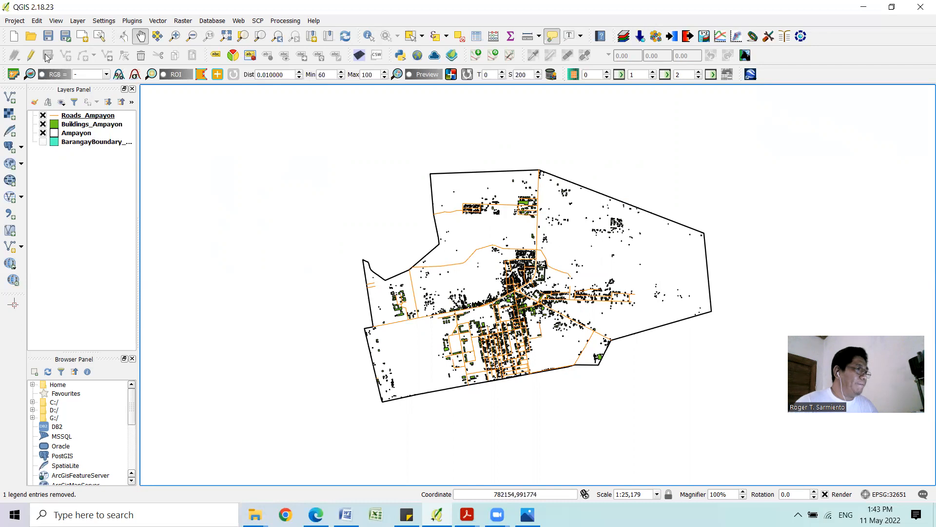
Step: Save the project in the Exercise 5 Vector Spatial Analysis Outputs folder, naming it Exer5_ followed by the author's surname
{"action": "left_click", "coordinate": [14, 20]}
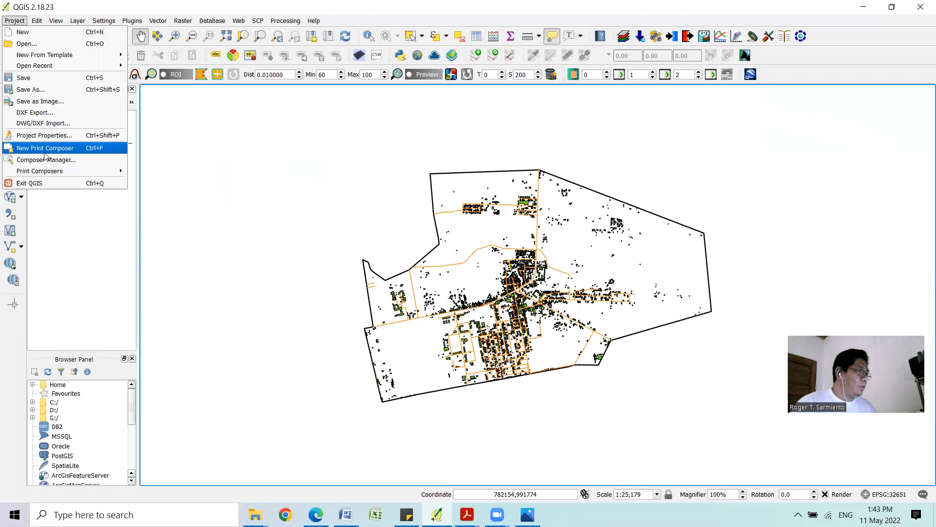
{"action": "left_click", "coordinate": [103, 7]}
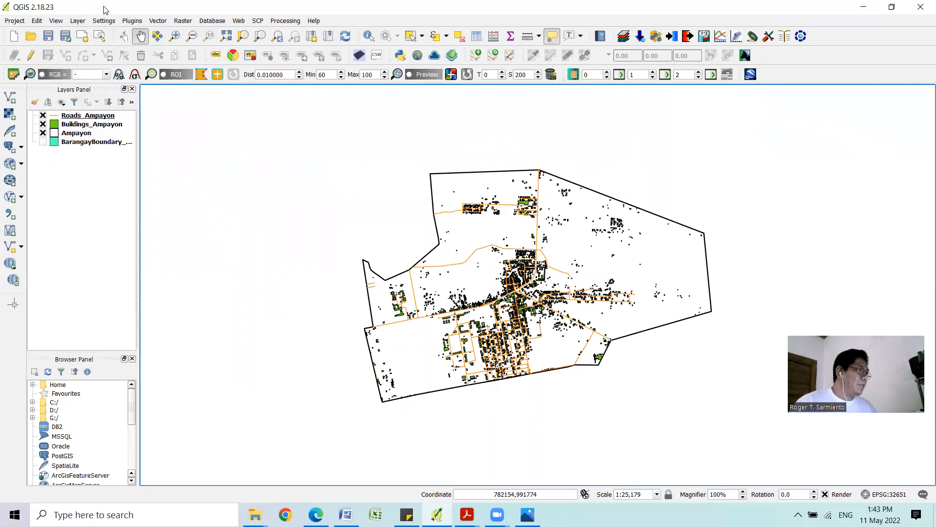
{"action": "left_click", "coordinate": [48, 36]}
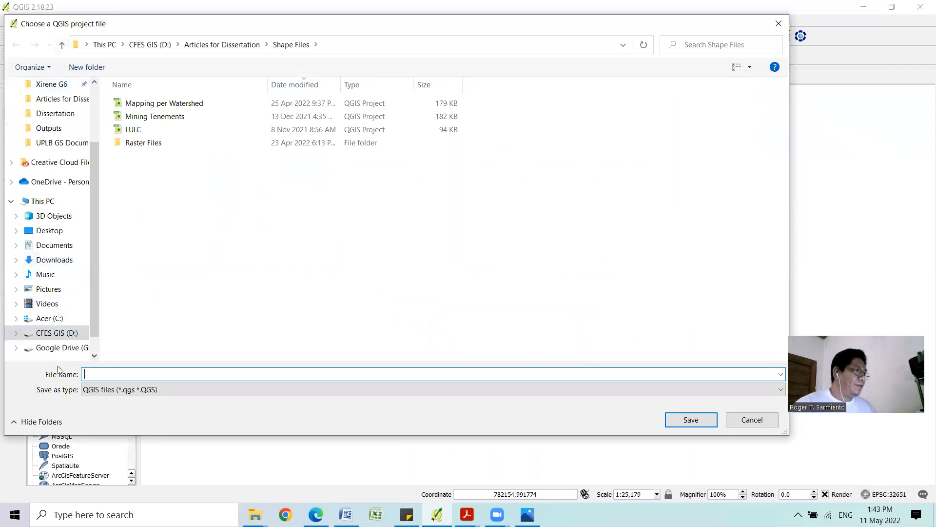
{"action": "left_click", "coordinate": [50, 336]}
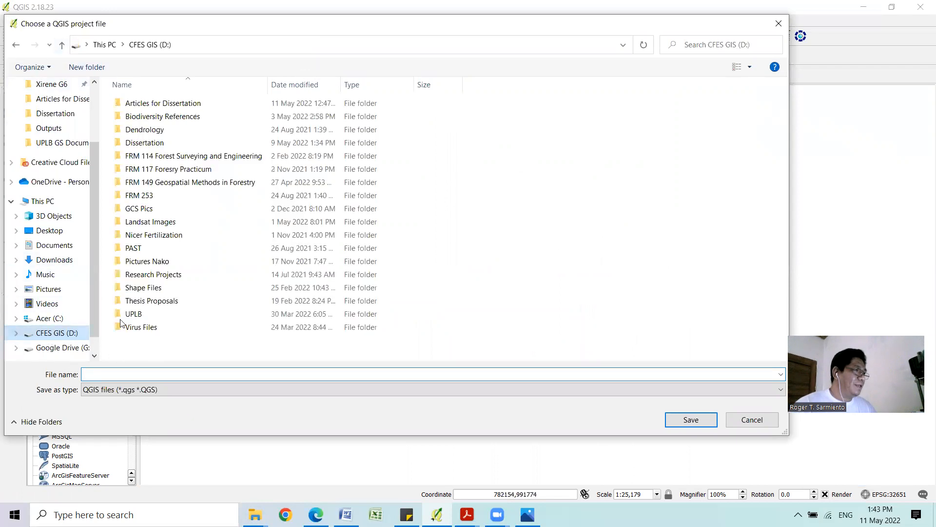
{"action": "double_click", "coordinate": [156, 182]}
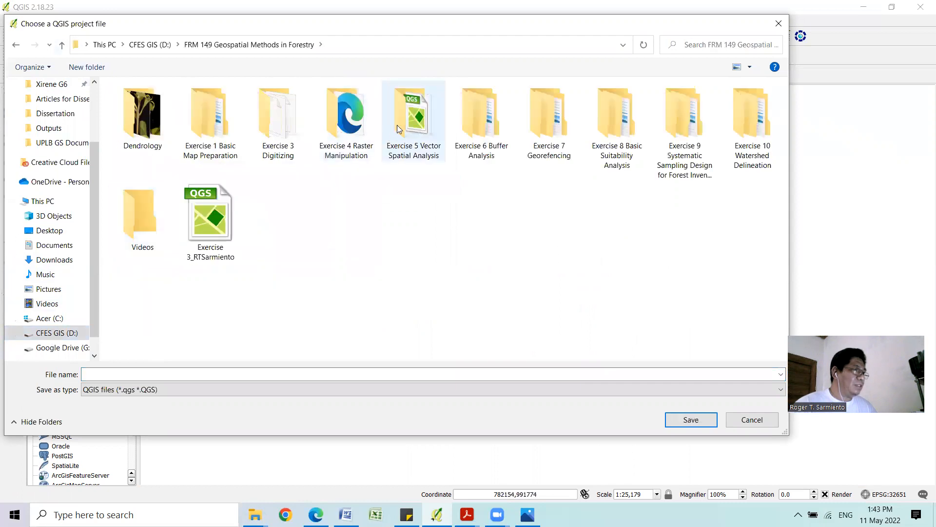
{"action": "double_click", "coordinate": [407, 119]}
{"action": "double_click", "coordinate": [142, 130]}
{"action": "left_click", "coordinate": [250, 376]}
{"action": "type", "text": "Exer5_"}
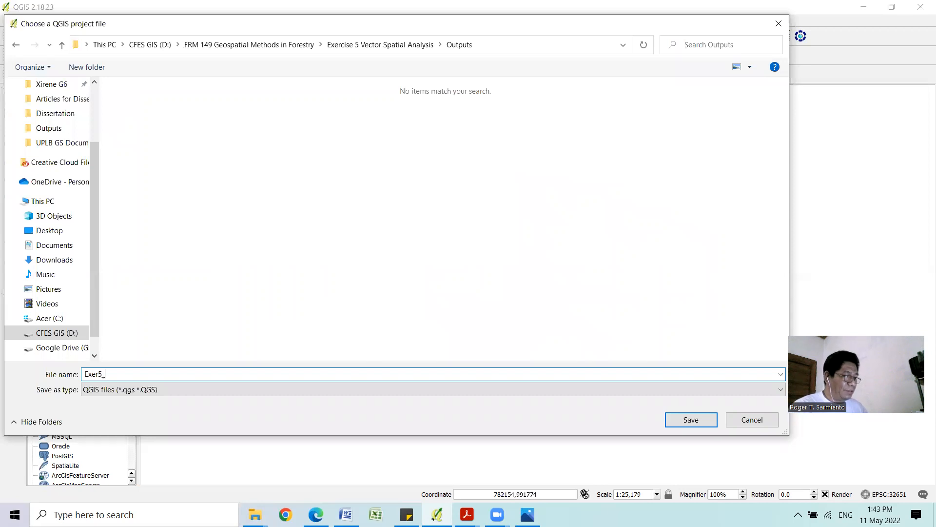
{"action": "type", "text": "Sarmiento"}
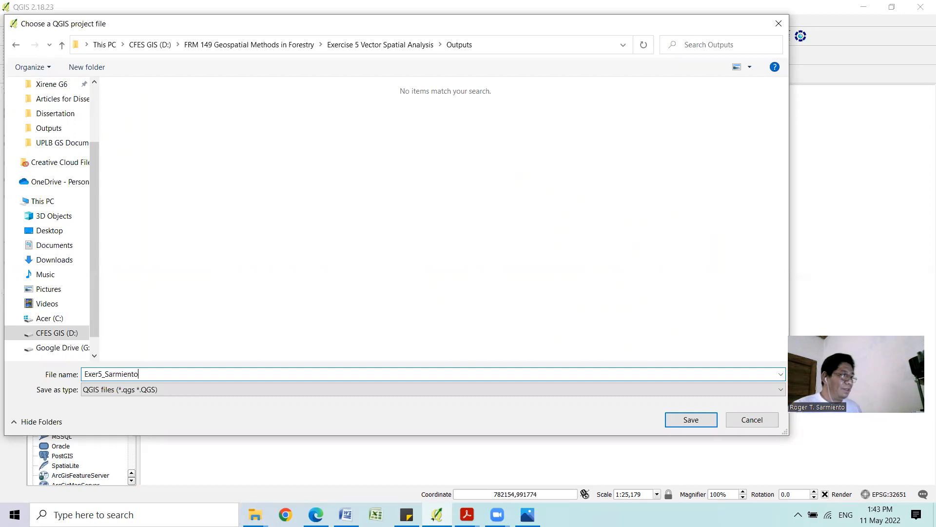
{"action": "left_click", "coordinate": [699, 420]}
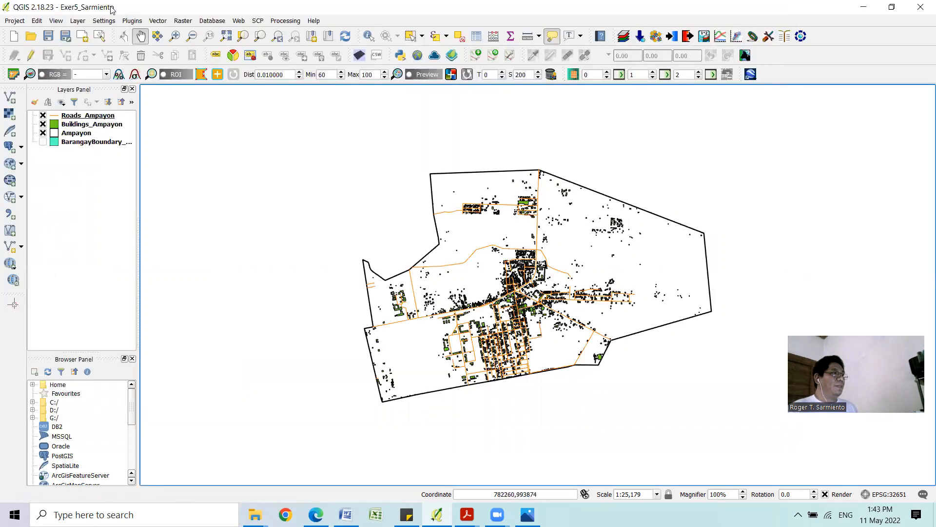
Step: Create a new print composer titled rt
{"action": "left_click", "coordinate": [15, 20]}
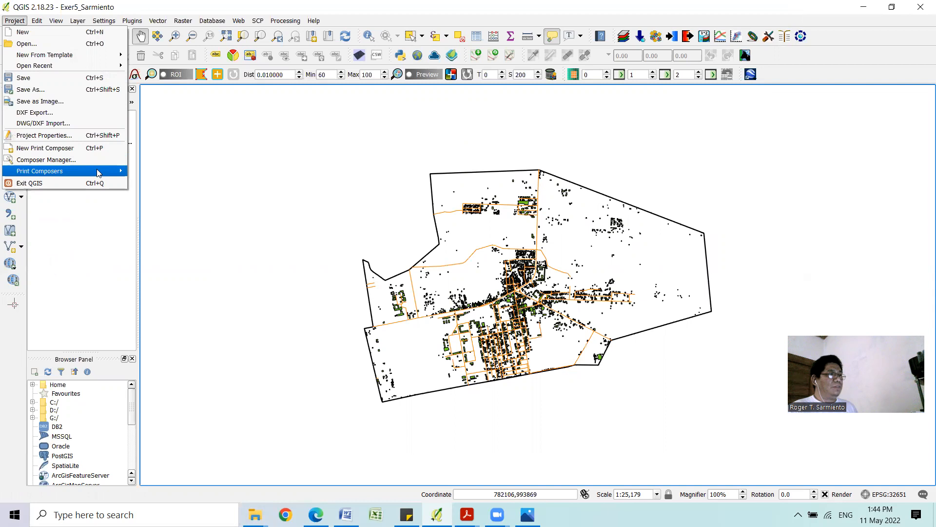
{"action": "left_click", "coordinate": [50, 149]}
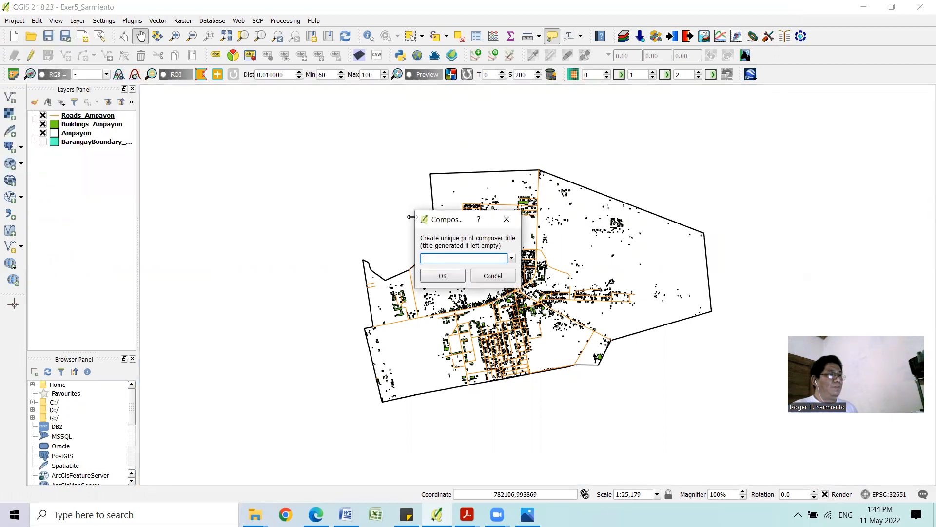
{"action": "type", "text": "r"}
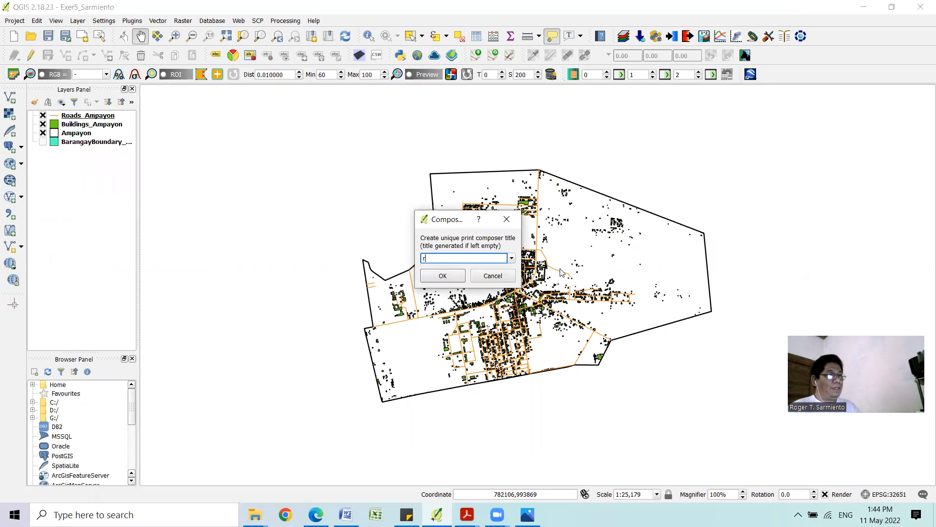
{"action": "type", "text": "t"}
{"action": "key", "text": "Return"}
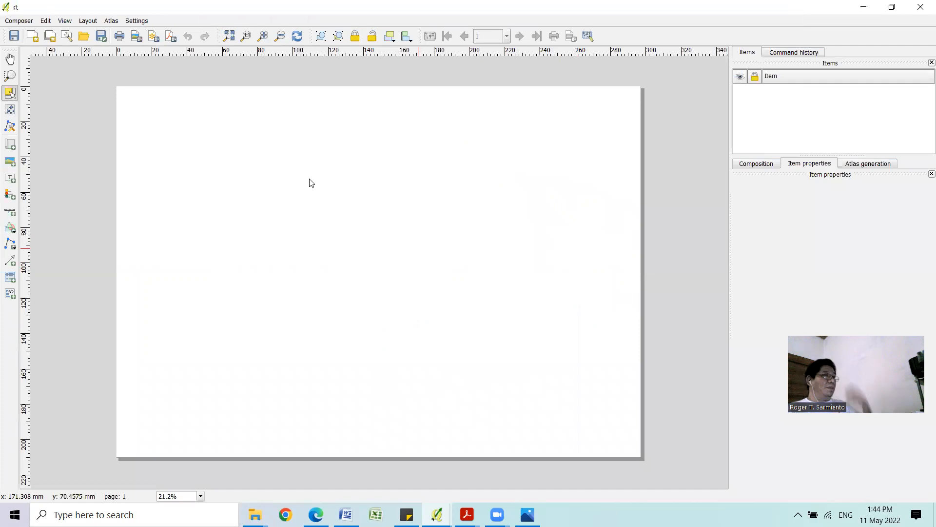
Step: Add the main map to the page, about 197 mm square, covering nearly the full page height on its left two-thirds
{"action": "left_click", "coordinate": [233, 33]}
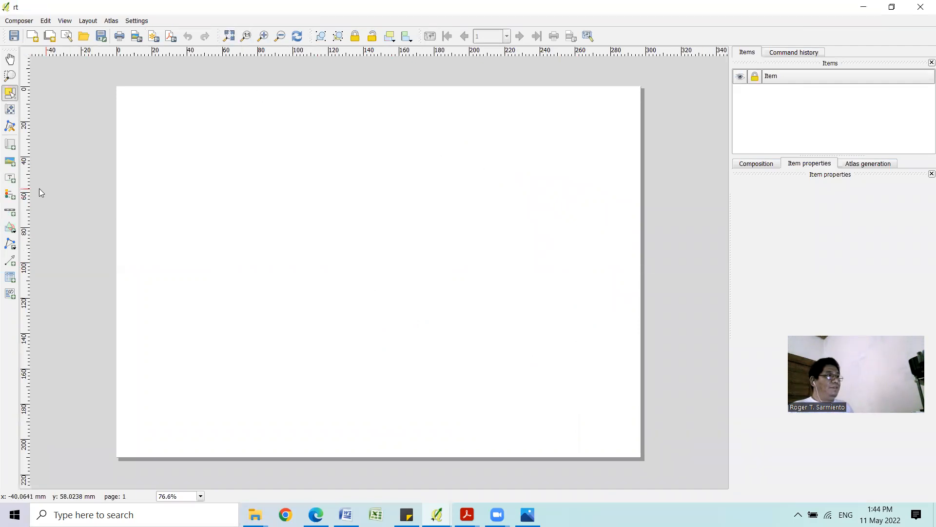
{"action": "left_click", "coordinate": [10, 145]}
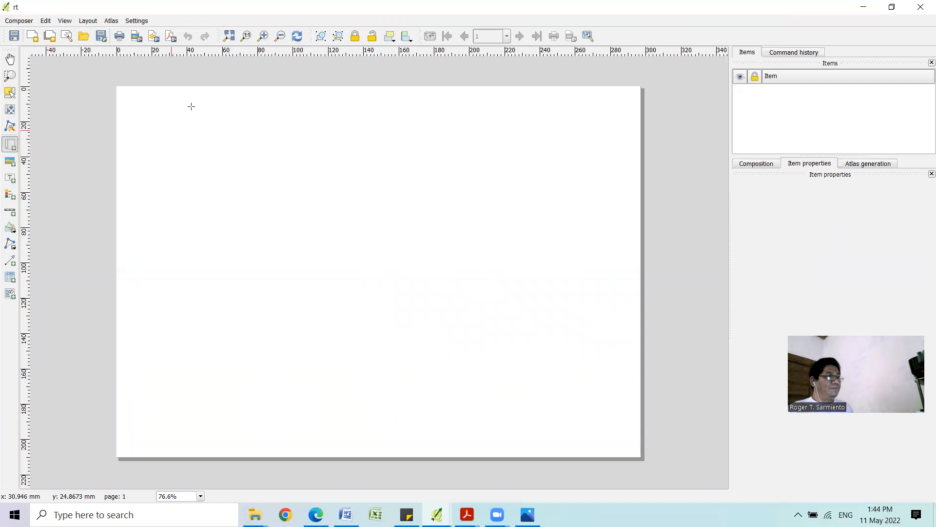
{"action": "left_click_drag", "start_coordinate": [130, 105], "coordinate": [472, 446]}
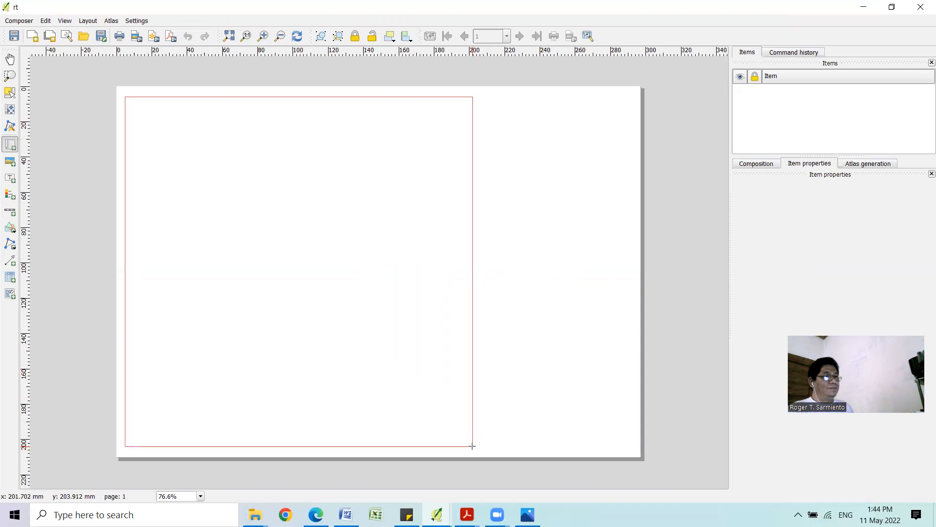
{"action": "left_click_drag", "start_coordinate": [473, 447], "coordinate": [473, 446]}
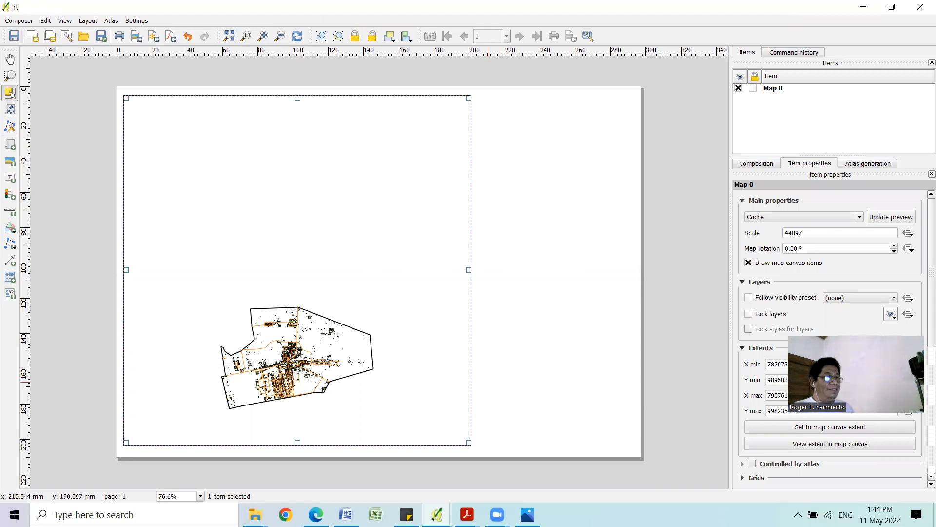
Step: Check the sample Ampayon map image, return to the composer and add a second map about 89 by 115 mm in the page's upper right
{"action": "key", "text": "alt+Tab"}
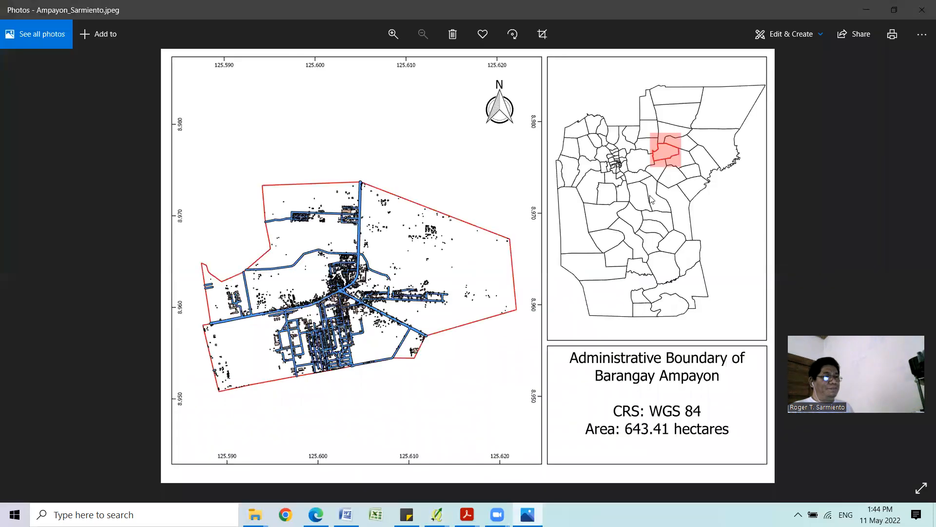
{"action": "key", "text": "alt+Tab"}
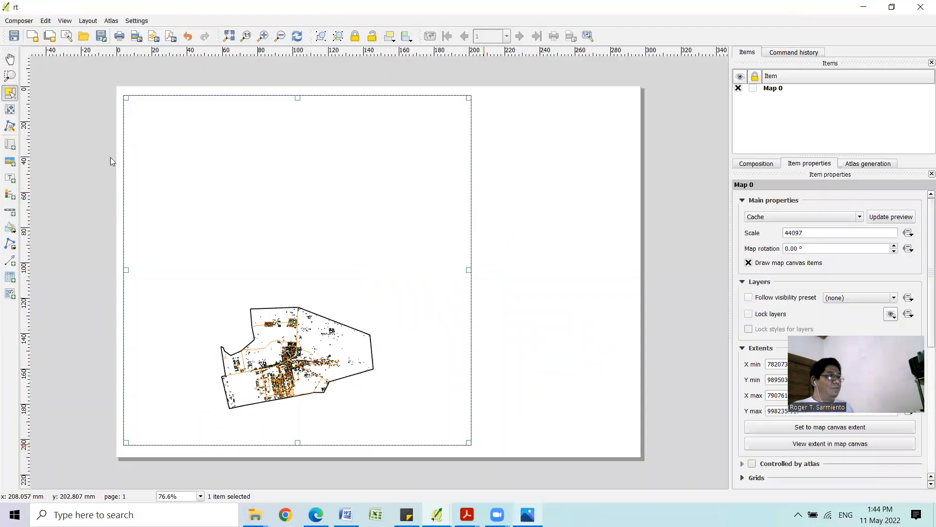
{"action": "left_click", "coordinate": [9, 144]}
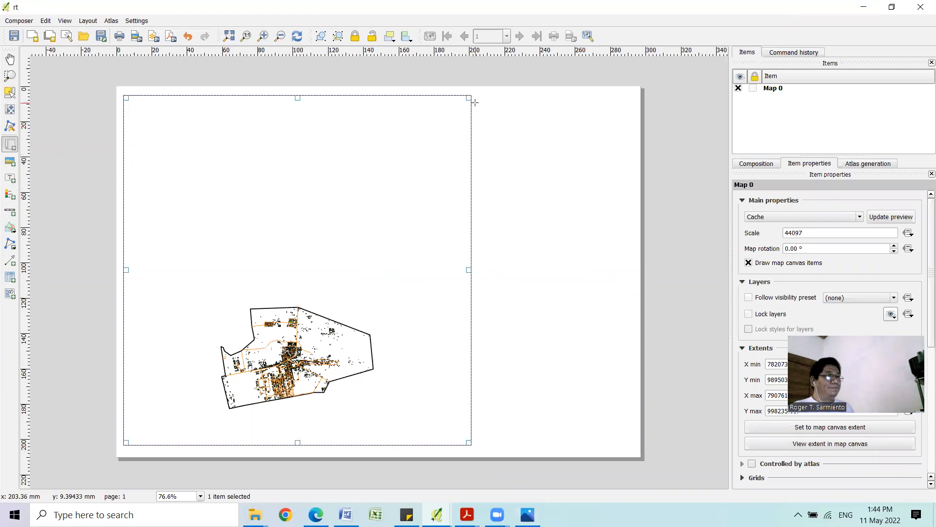
{"action": "left_click_drag", "start_coordinate": [475, 96], "coordinate": [633, 300]}
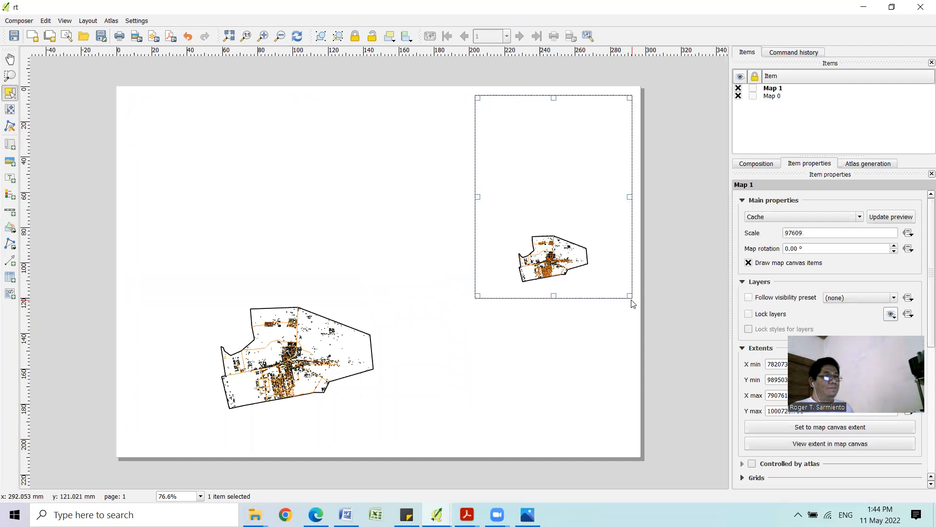
{"action": "left_click_drag", "start_coordinate": [554, 98], "coordinate": [553, 95]}
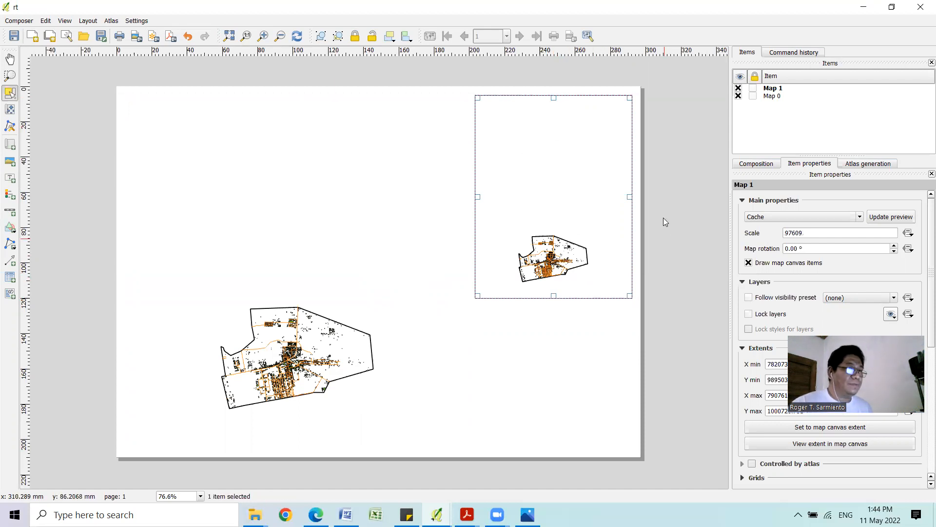
{"action": "left_click", "coordinate": [670, 235]}
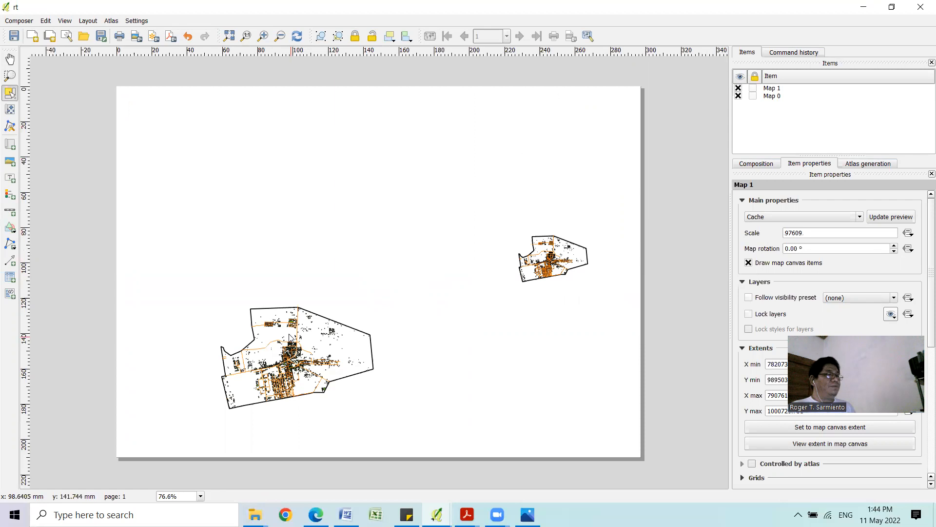
Step: Set the scale of Map 0 to 30000 and move its content up toward the middle of the frame
{"action": "left_click", "coordinate": [770, 97]}
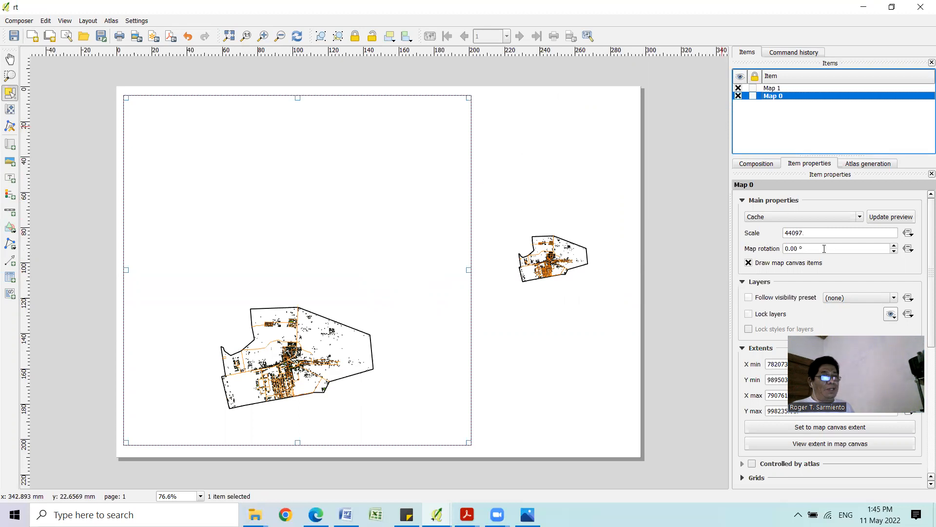
{"action": "scroll", "coordinate": [805, 247], "scroll_direction": "up", "scroll_amount": 1}
{"action": "left_click", "coordinate": [810, 233]}
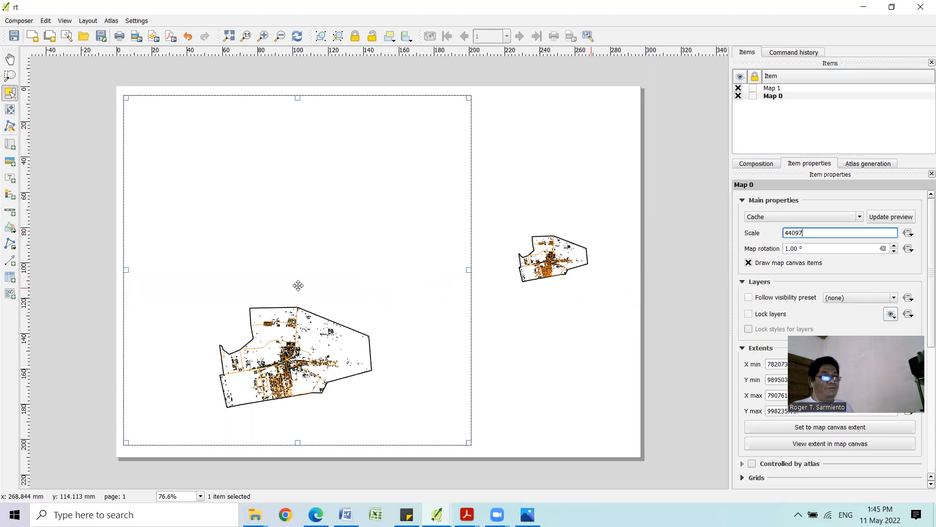
{"action": "left_click", "coordinate": [10, 109]}
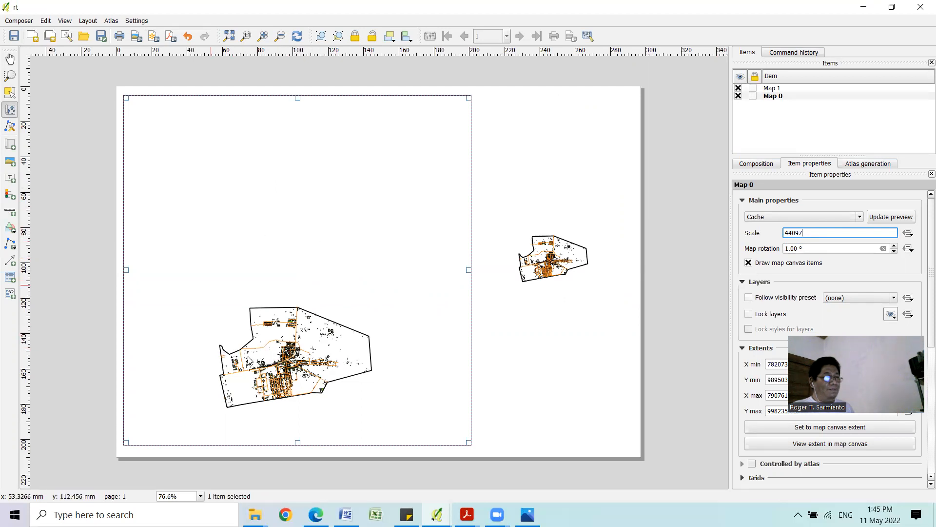
{"action": "double_click", "coordinate": [806, 232]}
{"action": "type", "text": "3"}
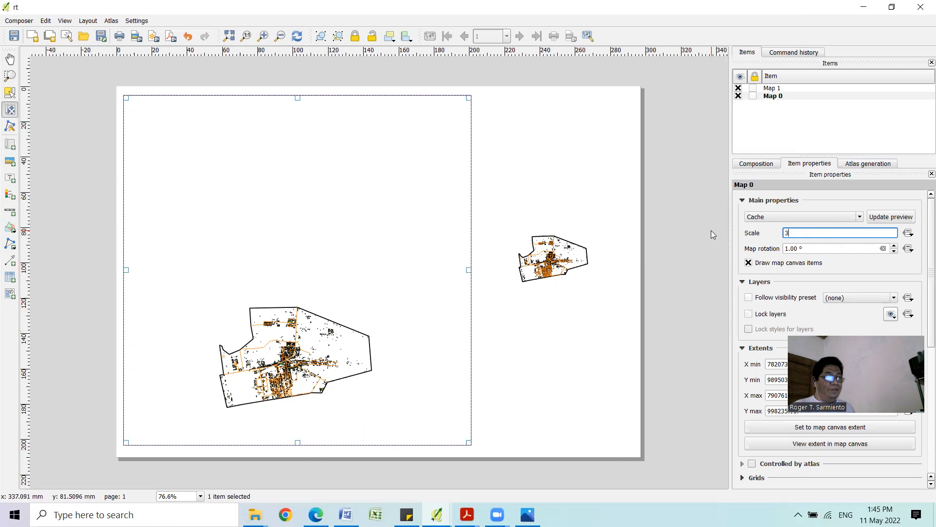
{"action": "type", "text": "0000"}
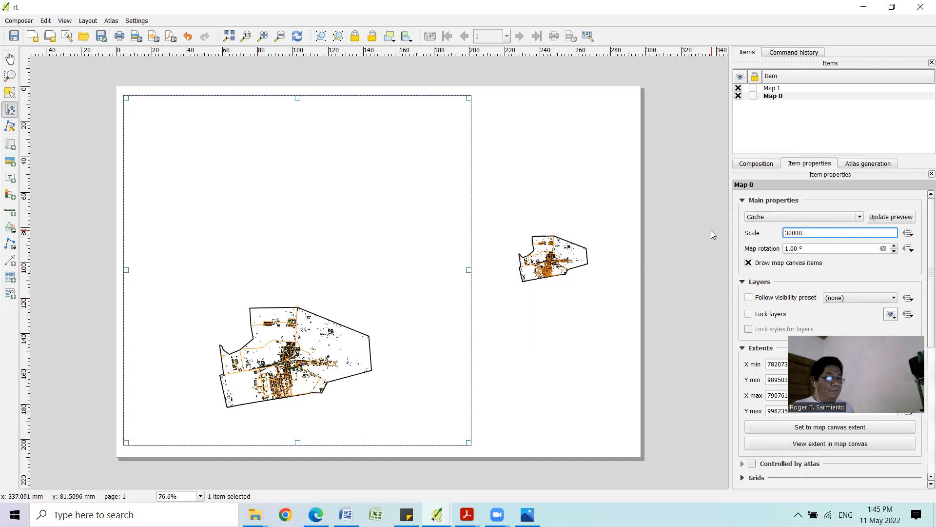
{"action": "key", "text": "Tab"}
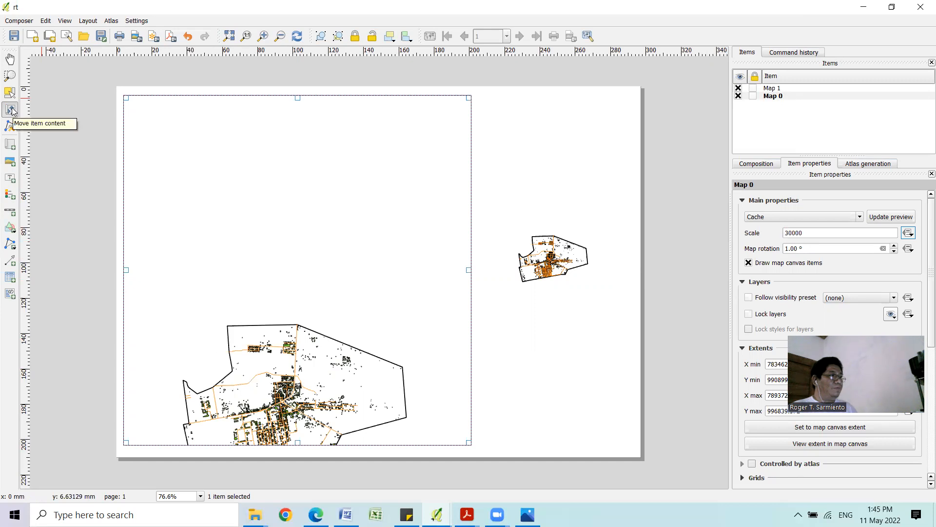
{"action": "left_click_drag", "start_coordinate": [304, 387], "coordinate": [315, 270]}
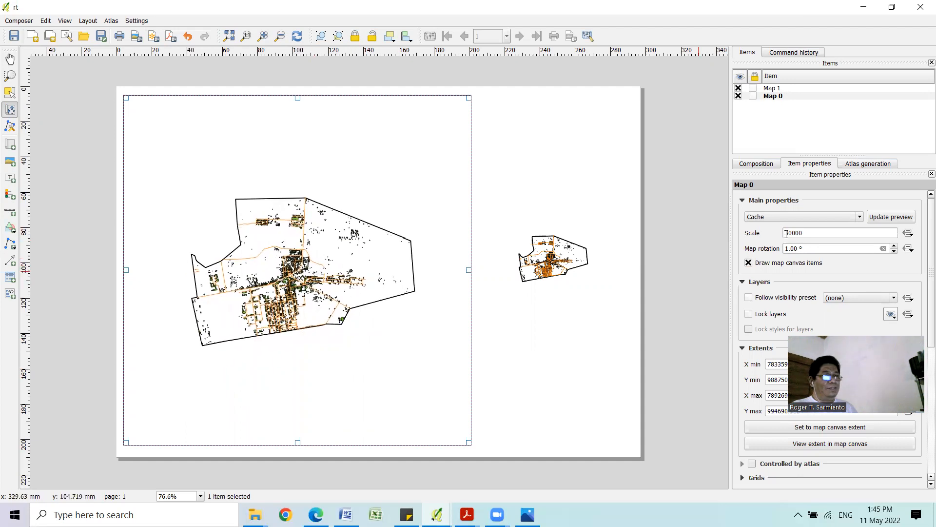
Step: Change the scale of Map 0 to 25000
{"action": "left_click_drag", "start_coordinate": [791, 233], "coordinate": [759, 233]}
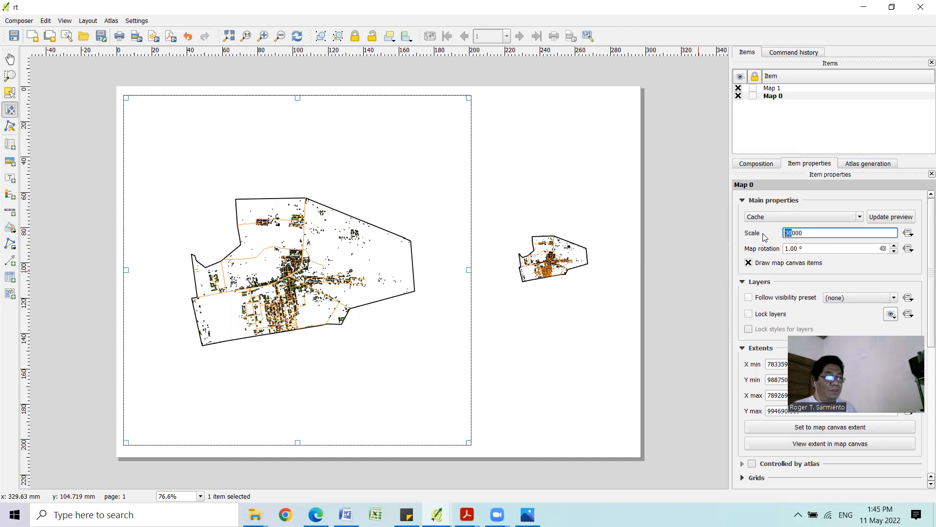
{"action": "type", "text": "25"}
{"action": "key", "text": "Return"}
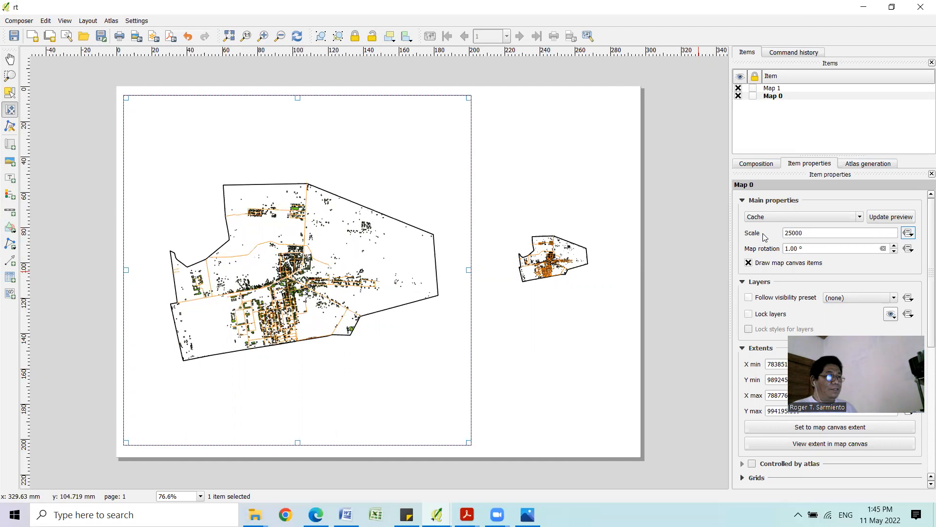
{"action": "key", "text": "Tab"}
Step: Try a scale of 20000 for Map 0 and set it back to 25000
{"action": "left_click", "coordinate": [791, 233]}
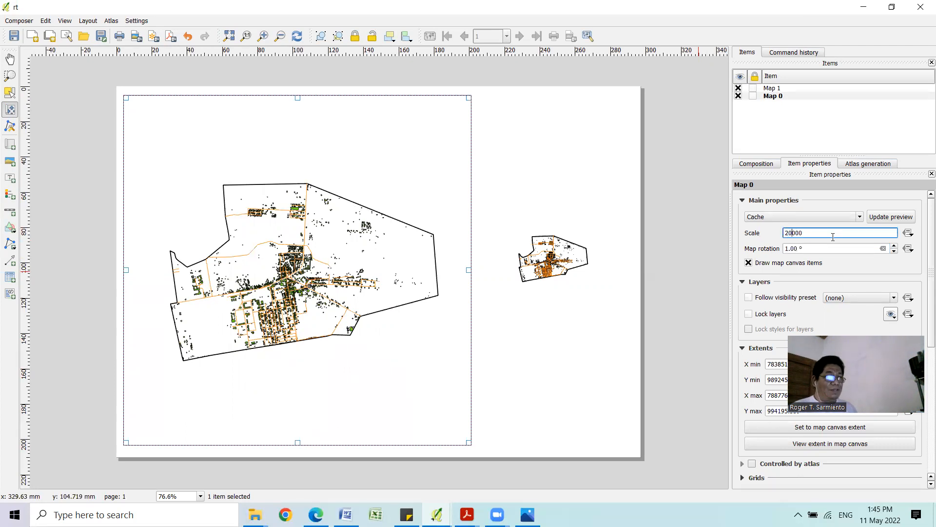
{"action": "key", "text": "Tab"}
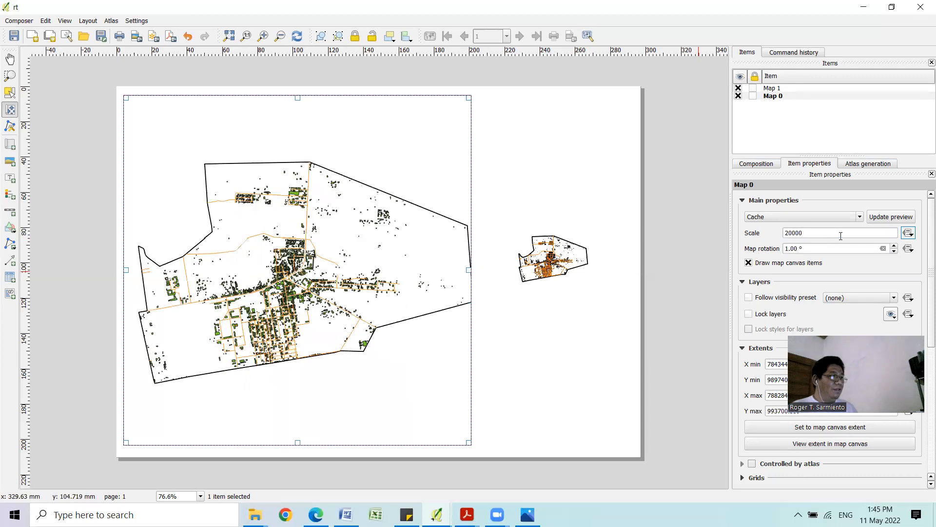
{"action": "left_click", "coordinate": [792, 233]}
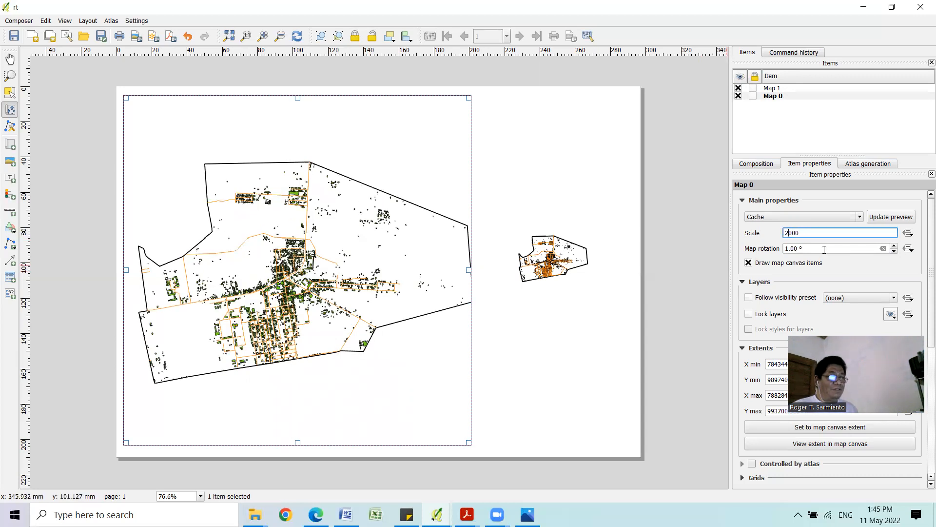
{"action": "key", "text": "Tab"}
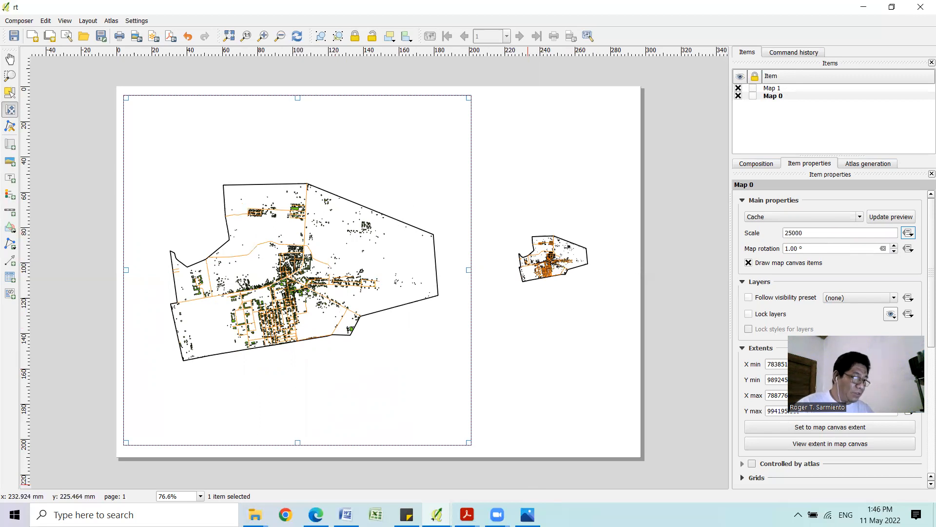
Step: Switch back to the main QGIS project window and hide the Buildings_Ampayon layer
{"action": "mouse_move", "coordinate": [436, 515]}
{"action": "left_click", "coordinate": [447, 426]}
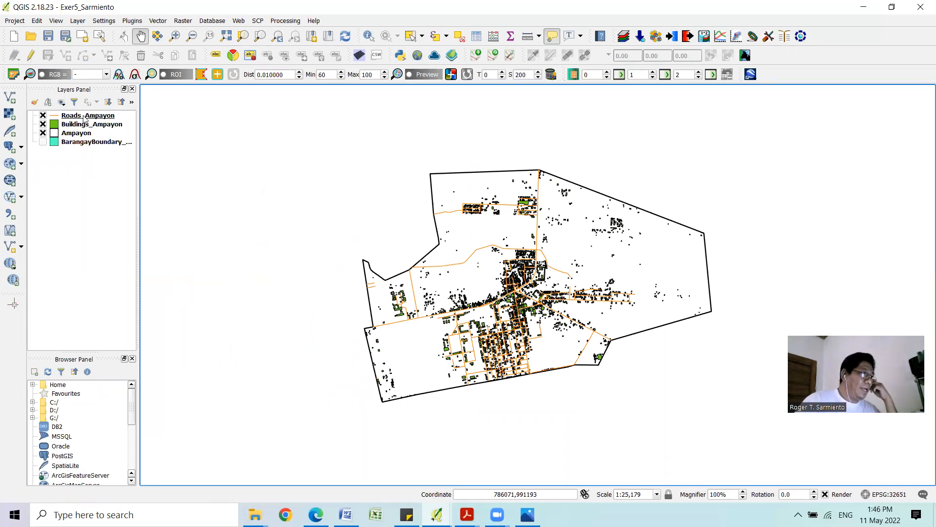
{"action": "left_click", "coordinate": [42, 124]}
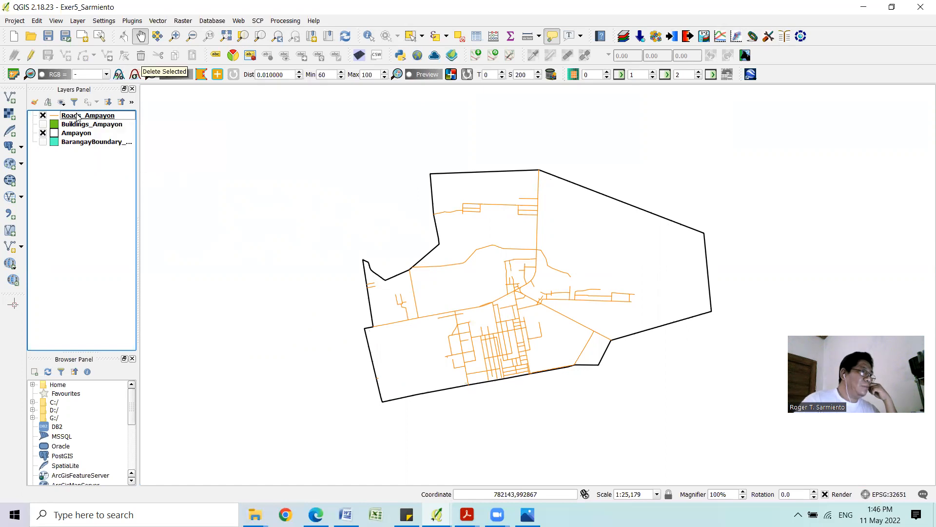
Step: Open the Variable distance buffer geoprocessing tool
{"action": "left_click", "coordinate": [157, 21]}
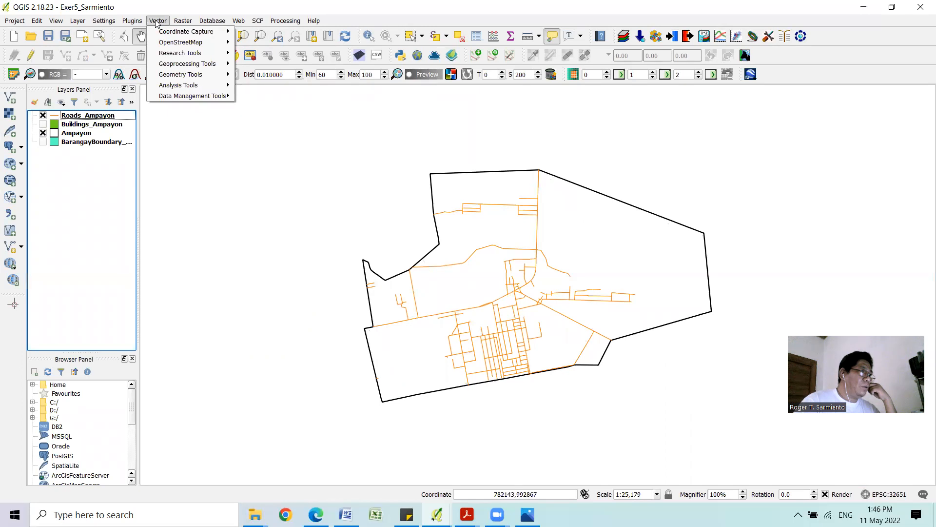
{"action": "mouse_move", "coordinate": [172, 68]}
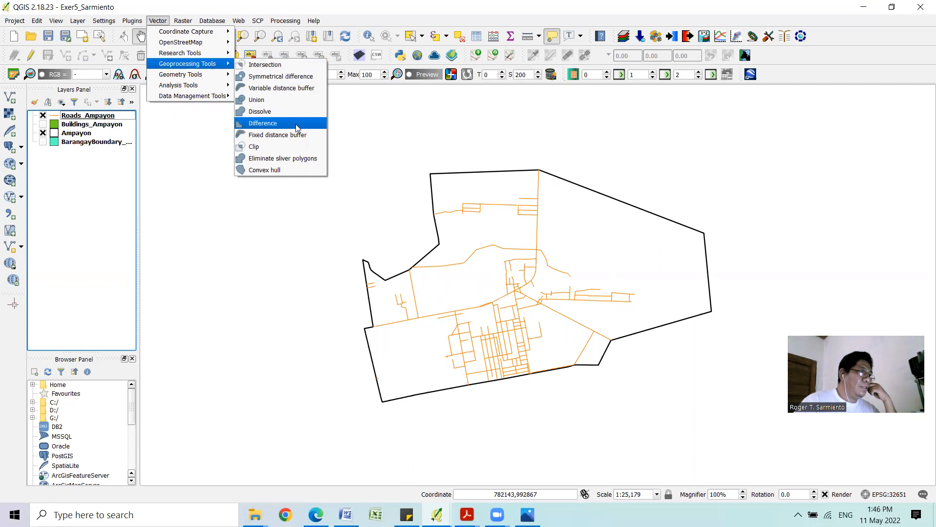
{"action": "left_click", "coordinate": [298, 91]}
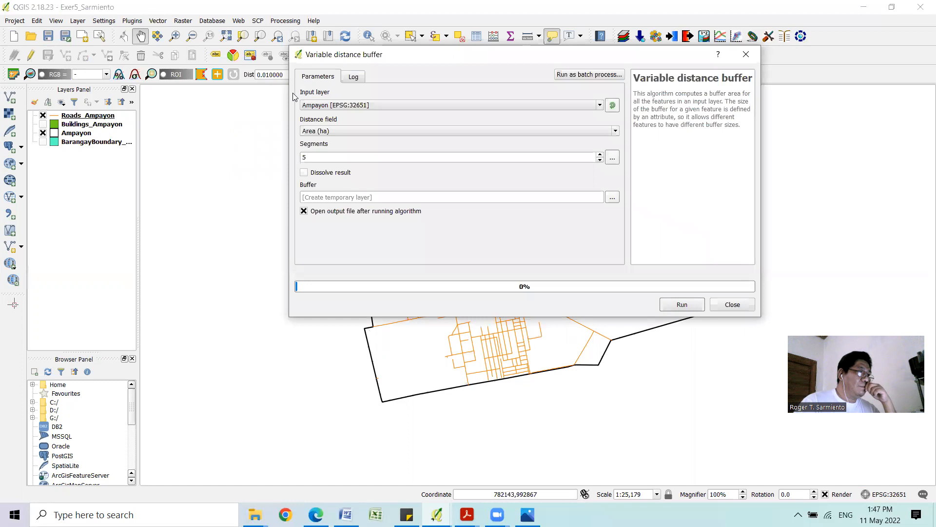
Step: Open the Roads_Ampayon attribute table and move its window beside the Layers Panel to examine the road attributes
{"action": "right_click", "coordinate": [84, 117]}
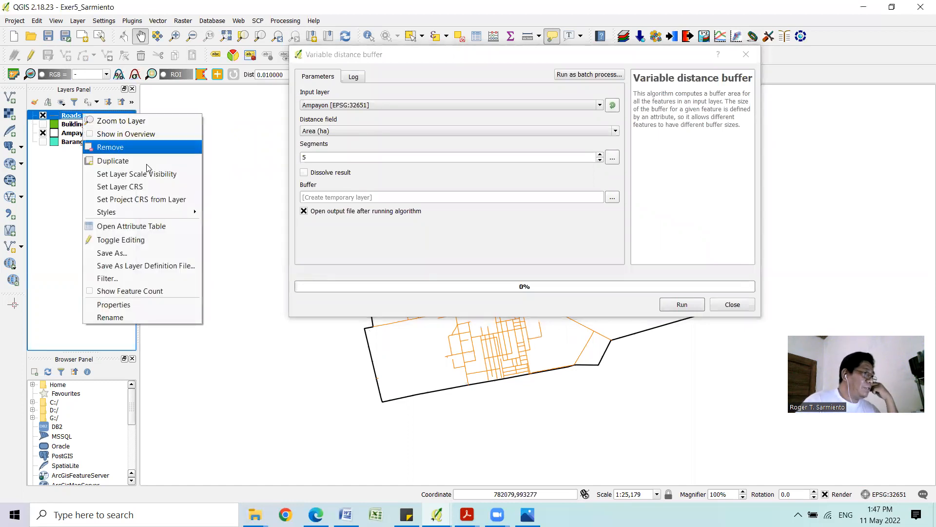
{"action": "left_click", "coordinate": [137, 227]}
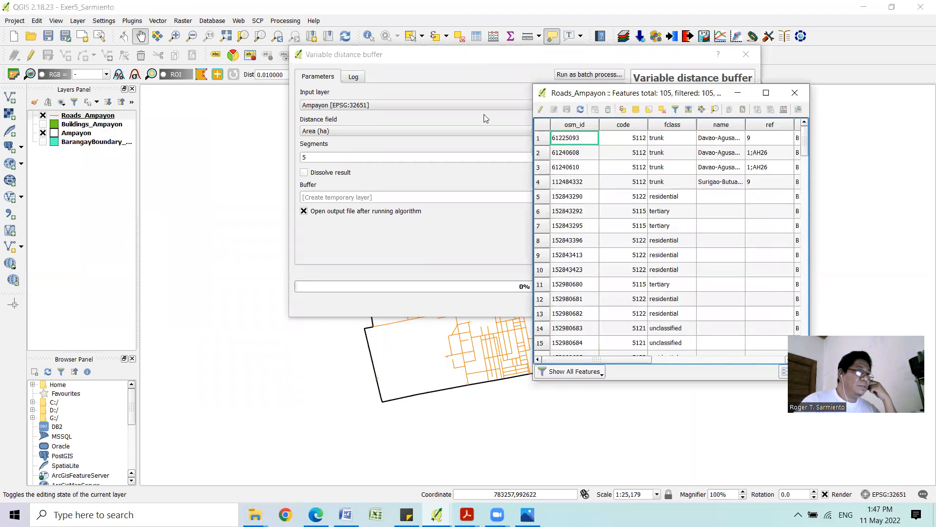
{"action": "left_click_drag", "start_coordinate": [597, 99], "coordinate": [233, 69]}
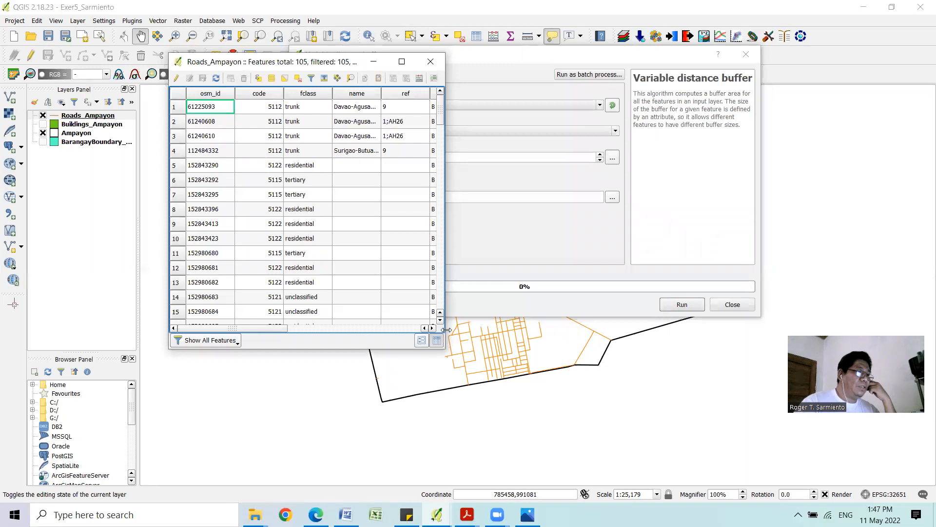
Step: Widen the Roads_Ampayon attribute table to examine the width values of the road classes, and close the table
{"action": "left_click_drag", "start_coordinate": [447, 330], "coordinate": [761, 330]}
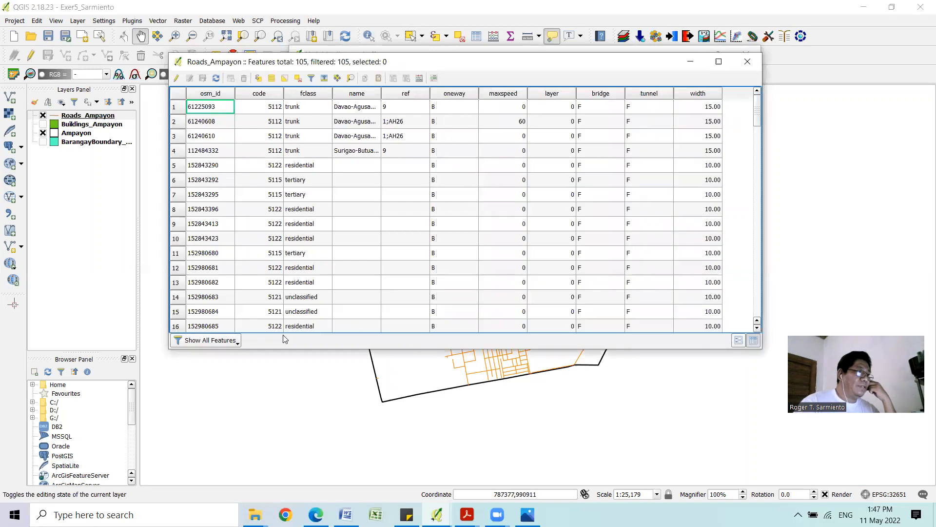
{"action": "left_click", "coordinate": [561, 282]}
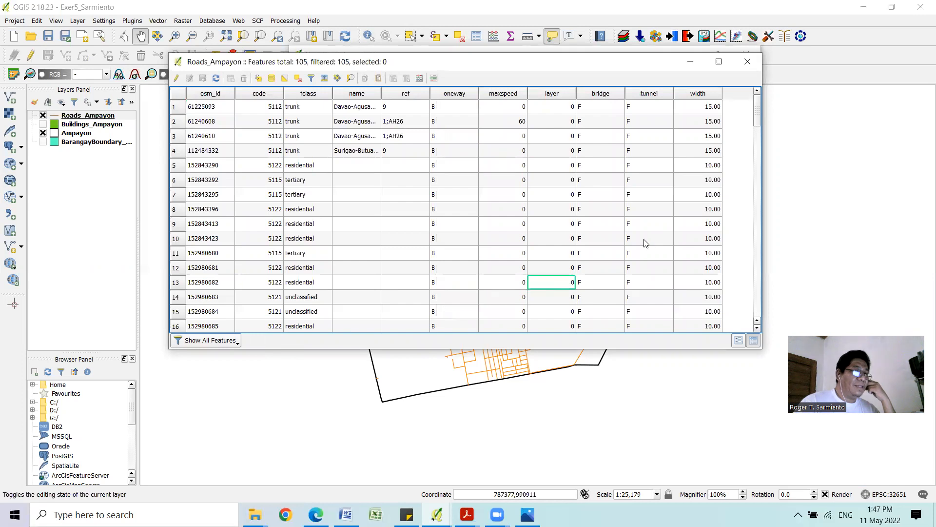
{"action": "scroll", "coordinate": [708, 144], "scroll_direction": "down", "scroll_amount": 3}
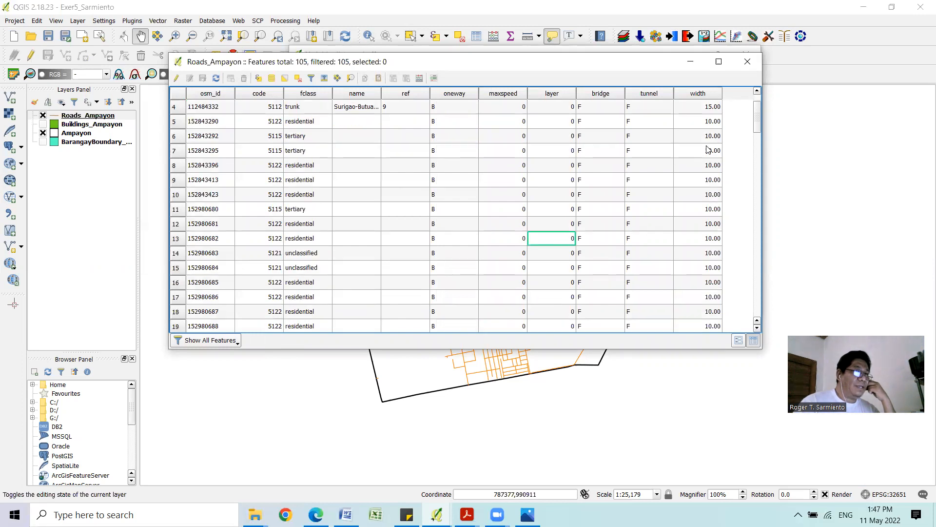
{"action": "scroll", "coordinate": [706, 188], "scroll_direction": "up", "scroll_amount": 3}
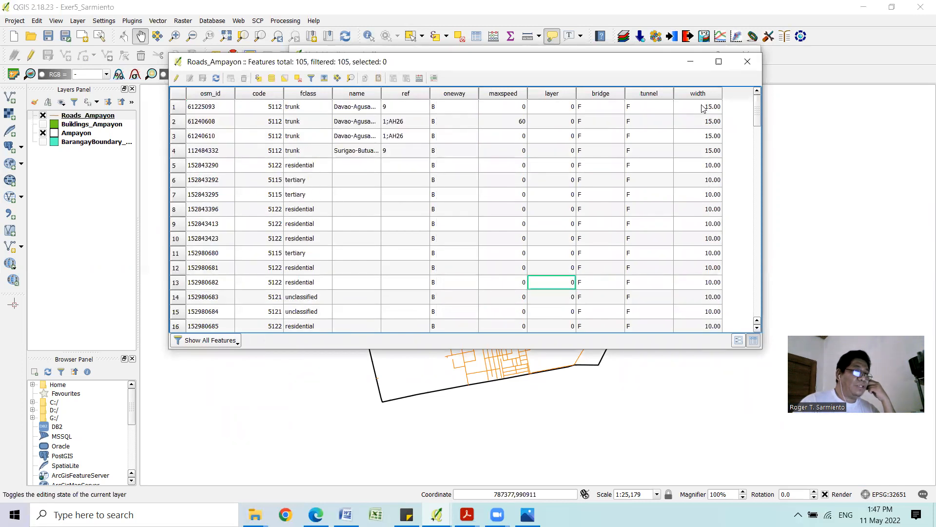
{"action": "scroll", "coordinate": [705, 141], "scroll_direction": "down", "scroll_amount": 13}
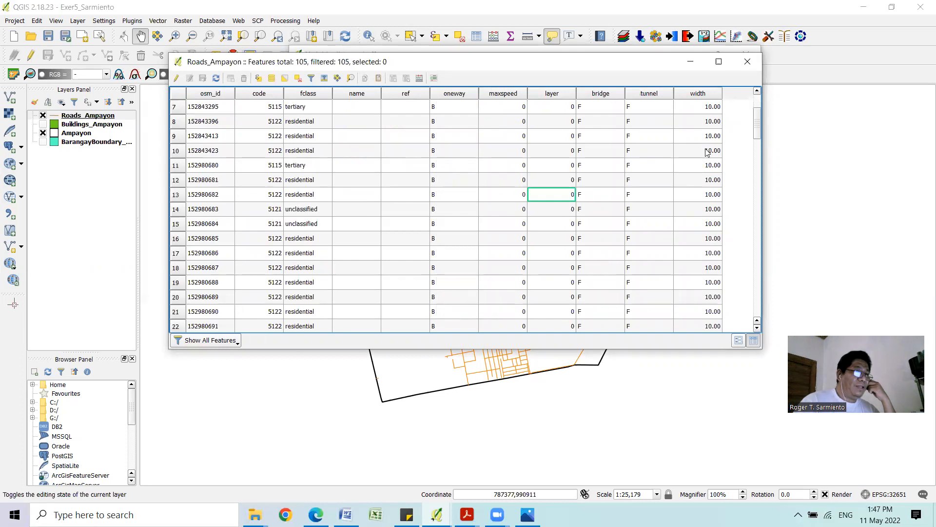
{"action": "scroll", "coordinate": [705, 230], "scroll_direction": "down", "scroll_amount": 17}
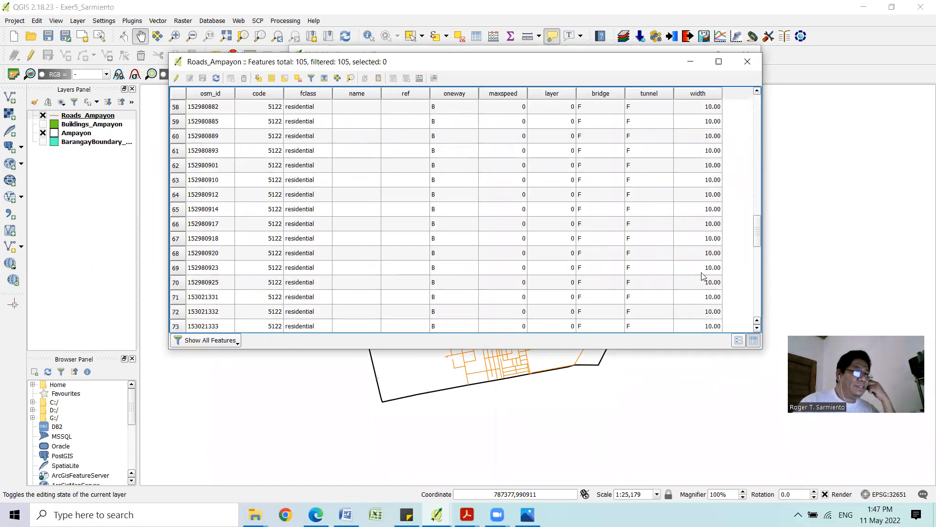
{"action": "scroll", "coordinate": [711, 298], "scroll_direction": "up", "scroll_amount": 20}
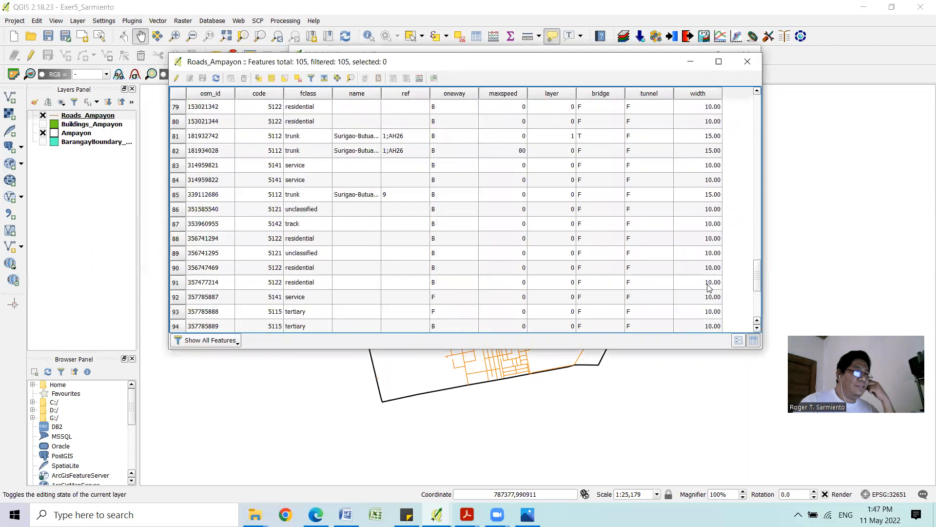
{"action": "scroll", "coordinate": [710, 288], "scroll_direction": "up", "scroll_amount": 6}
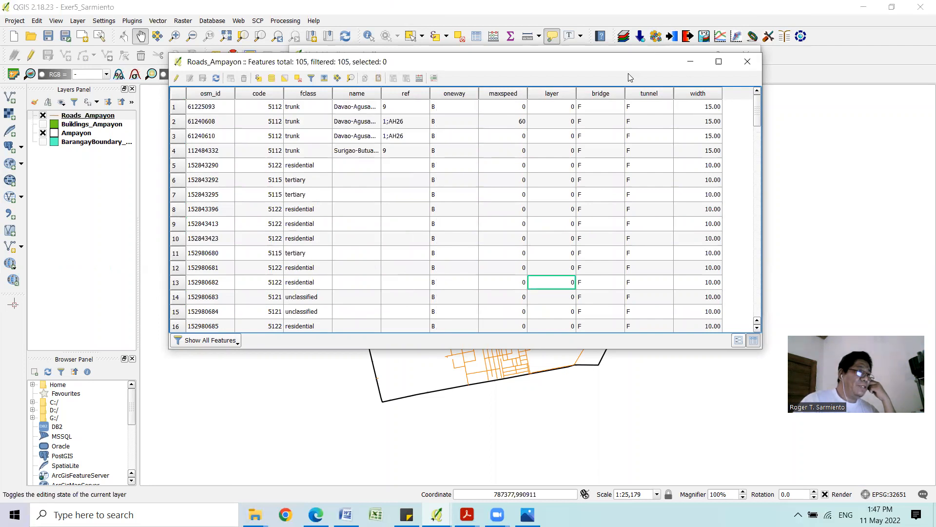
{"action": "left_click_drag", "start_coordinate": [570, 65], "coordinate": [538, 87]}
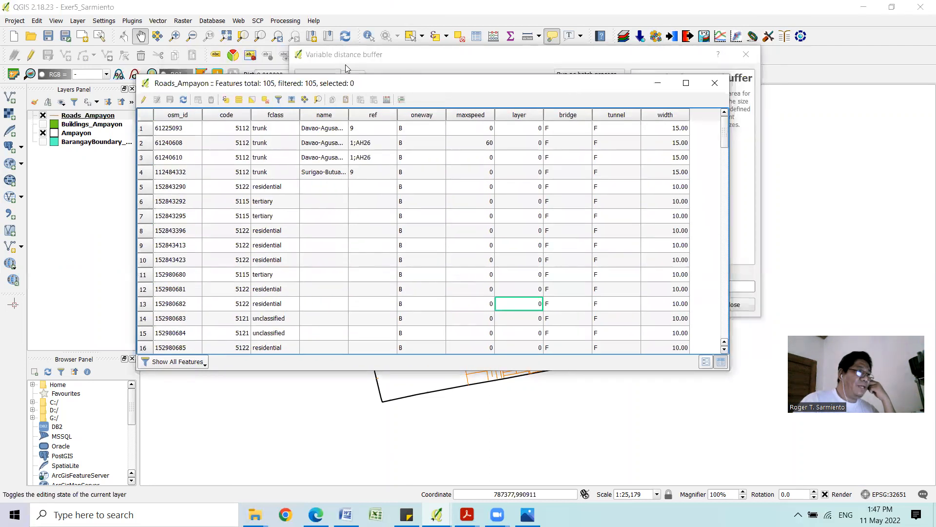
{"action": "left_click", "coordinate": [714, 87]}
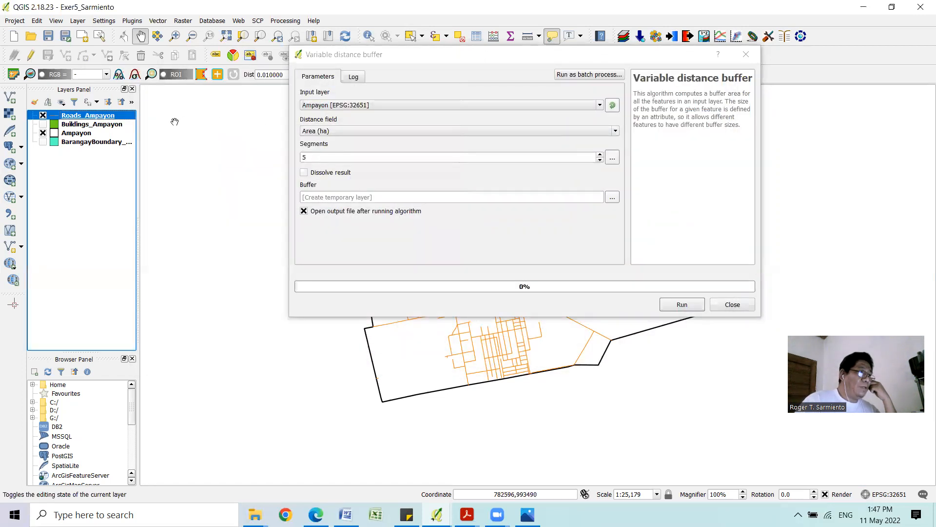
Step: Set Roads_Ampayon as the input layer of the variable distance buffer and width as its distance field
{"action": "left_click", "coordinate": [410, 105]}
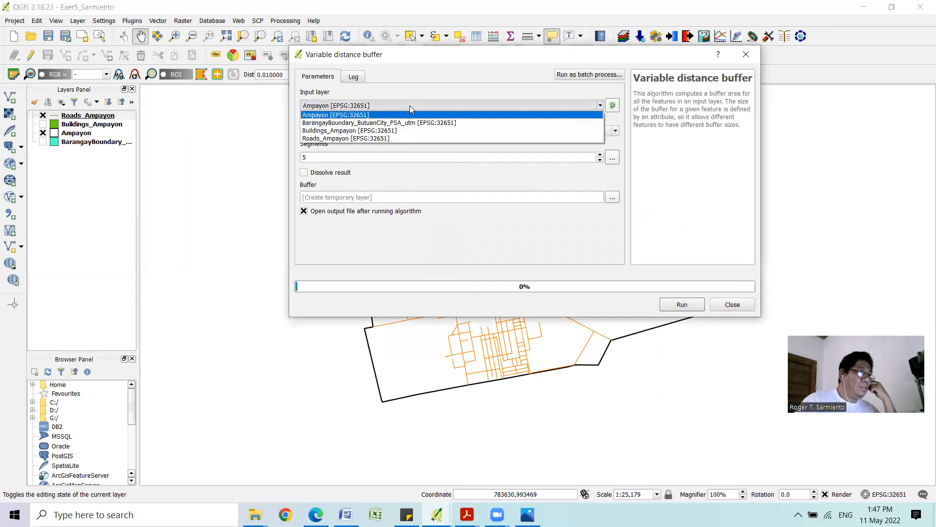
{"action": "left_click", "coordinate": [354, 139]}
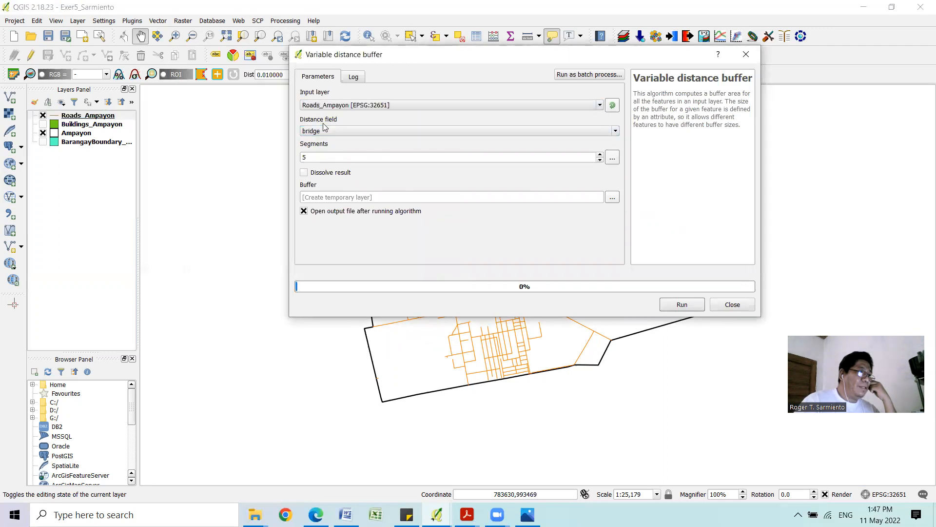
{"action": "left_click", "coordinate": [590, 129]}
{"action": "scroll", "coordinate": [614, 194], "scroll_direction": "down", "scroll_amount": 1}
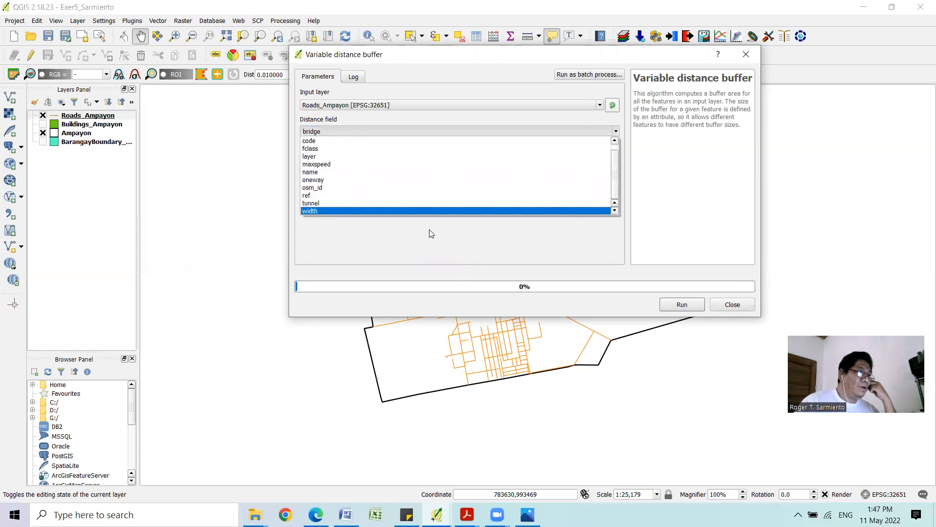
{"action": "left_click", "coordinate": [345, 210]}
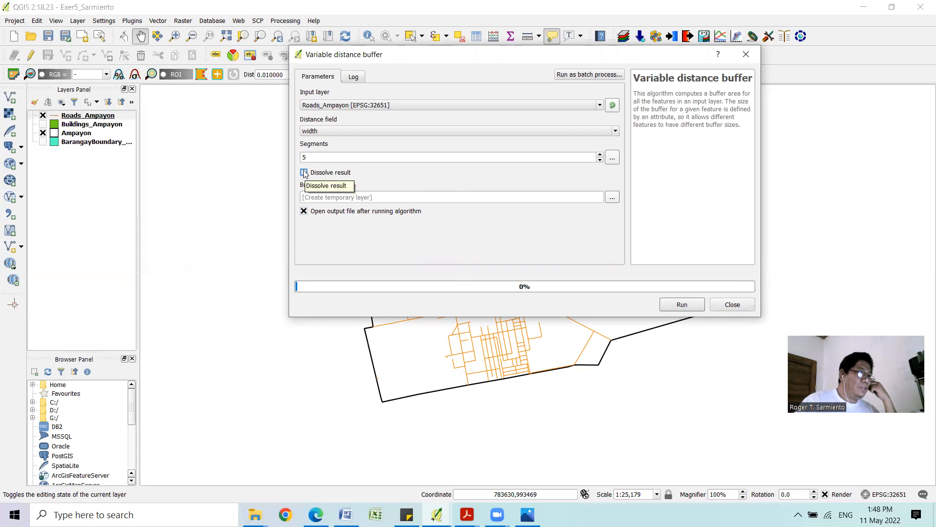
Step: Enable dissolving of the result, set the segments to 10, and run the buffer as a temporary layer
{"action": "left_click", "coordinate": [304, 173]}
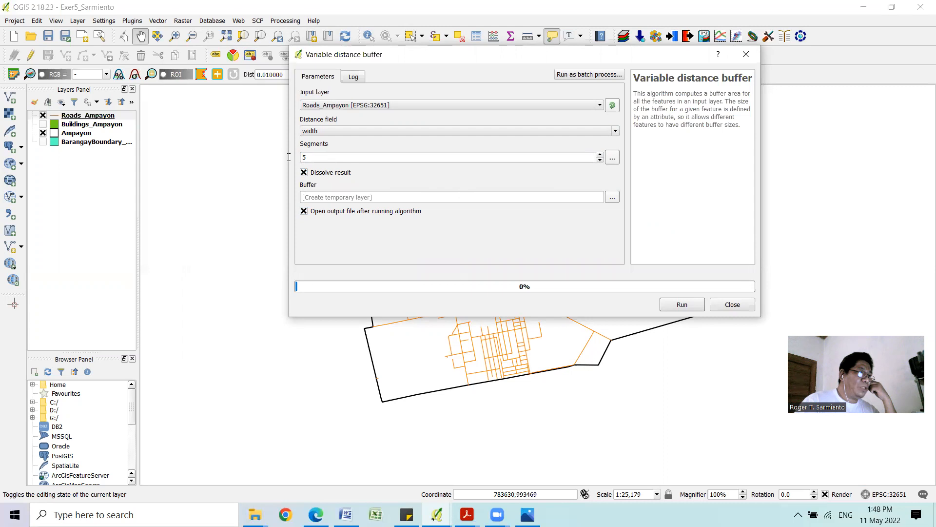
{"action": "double_click", "coordinate": [302, 158]}
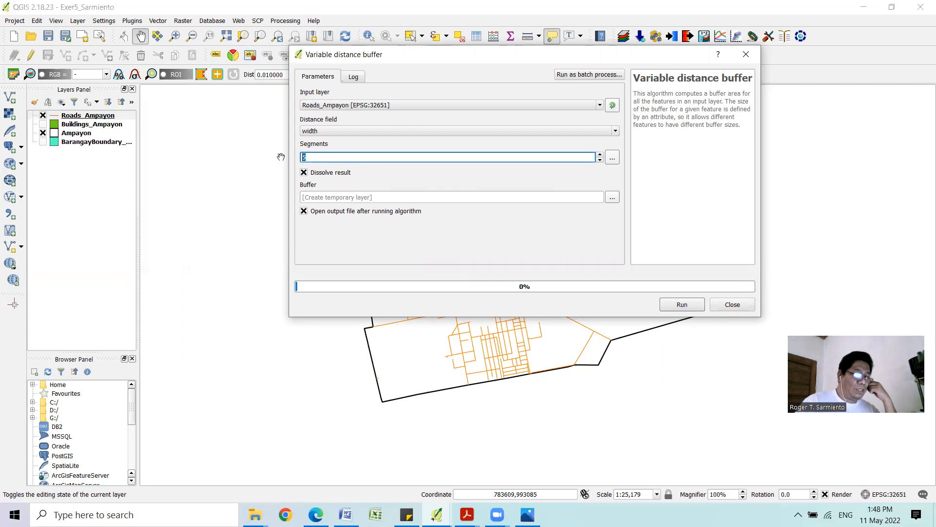
{"action": "type", "text": "10"}
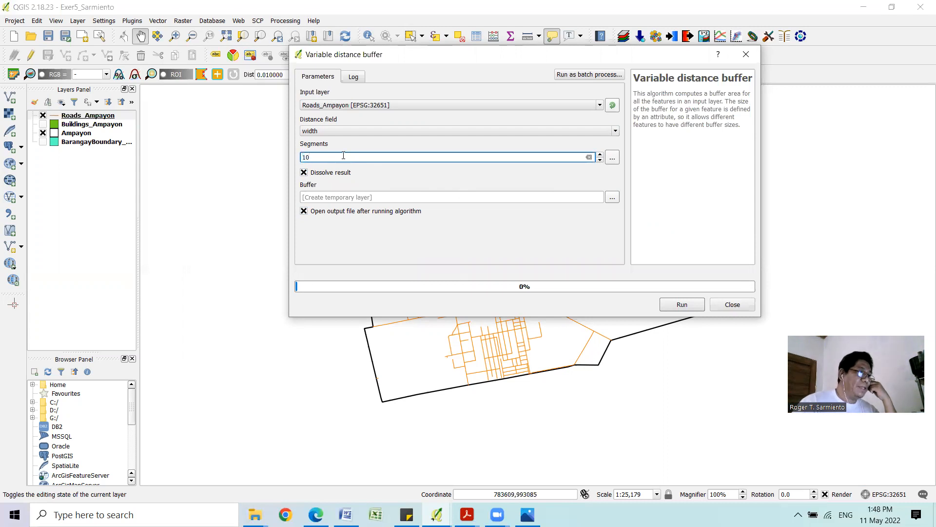
{"action": "left_click", "coordinate": [386, 174]}
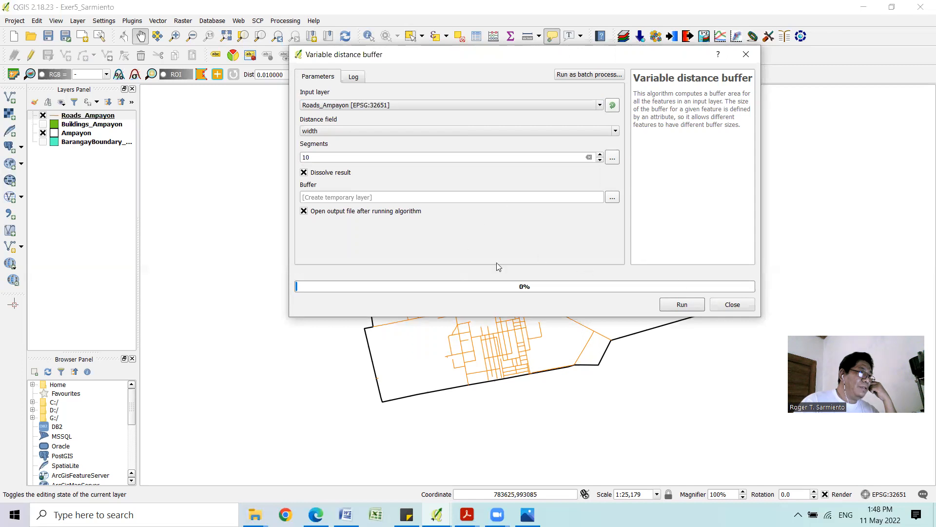
{"action": "left_click", "coordinate": [680, 306]}
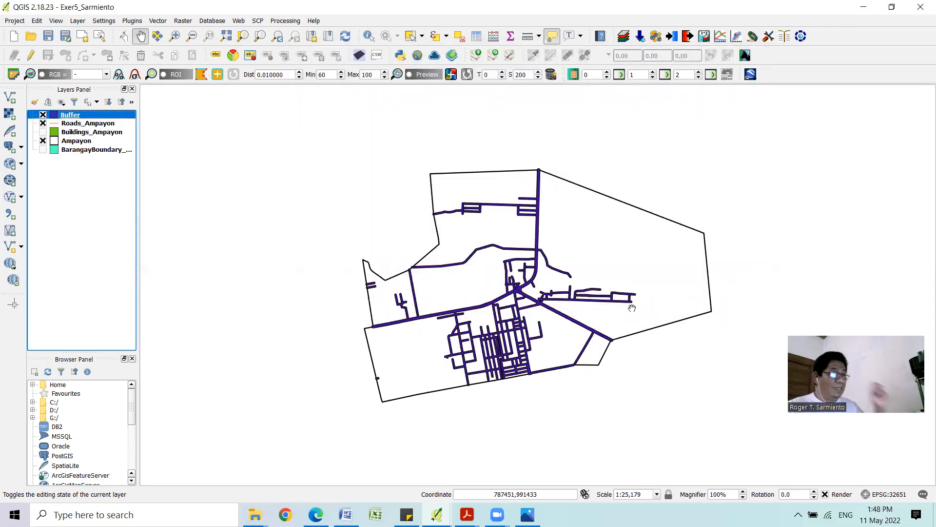
Step: Examine the buffered roads across Ampayon, comparing the widths of the main highway and the smaller roads
{"action": "scroll", "coordinate": [540, 283], "scroll_direction": "up", "scroll_amount": 1}
{"action": "scroll", "coordinate": [516, 271], "scroll_direction": "up", "scroll_amount": 1}
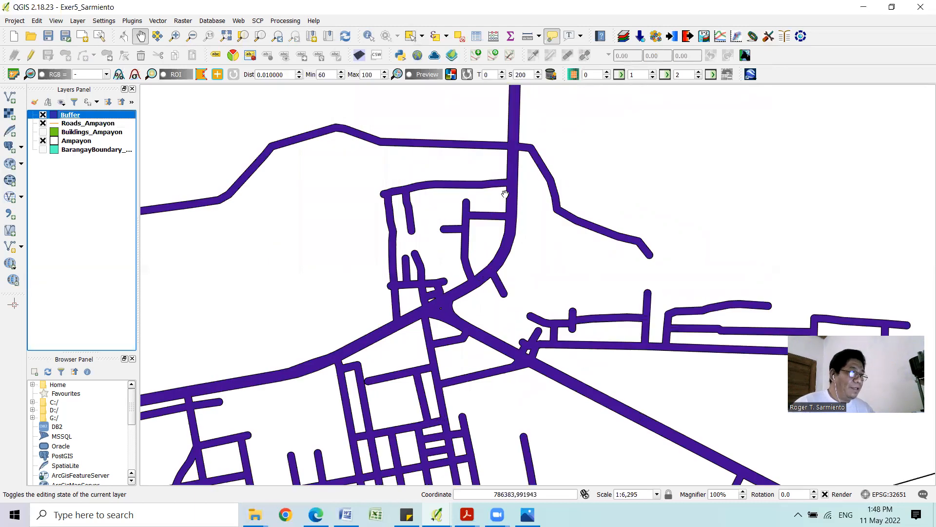
{"action": "scroll", "coordinate": [505, 193], "scroll_direction": "down", "scroll_amount": 1}
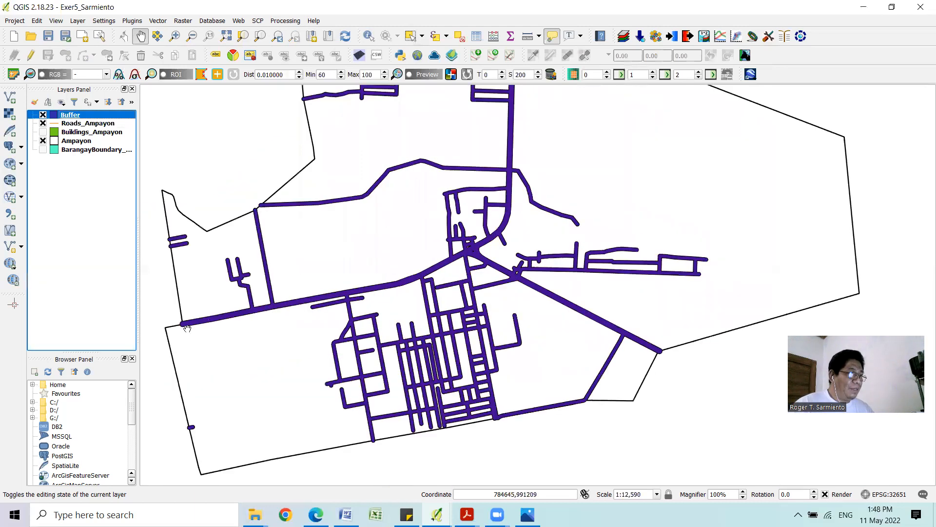
{"action": "scroll", "coordinate": [503, 231], "scroll_direction": "up", "scroll_amount": 1}
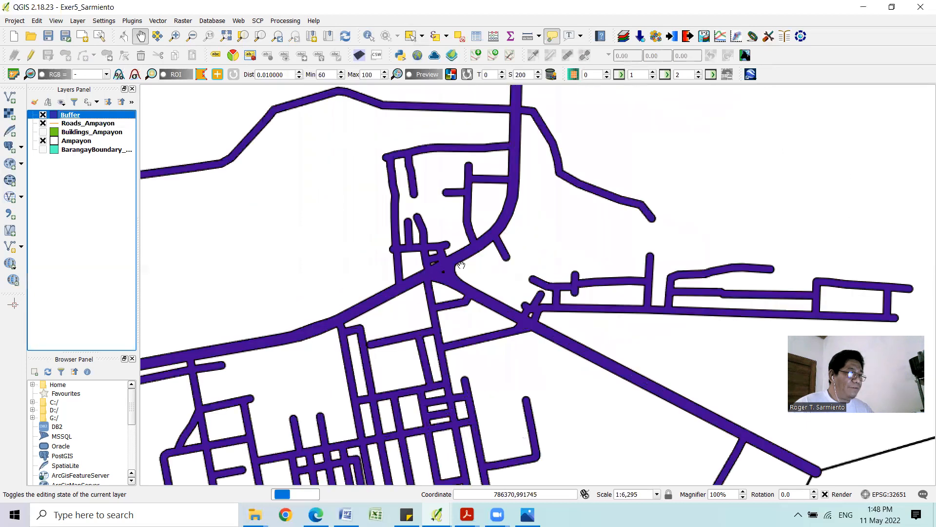
{"action": "left_click_drag", "start_coordinate": [494, 241], "coordinate": [487, 289]}
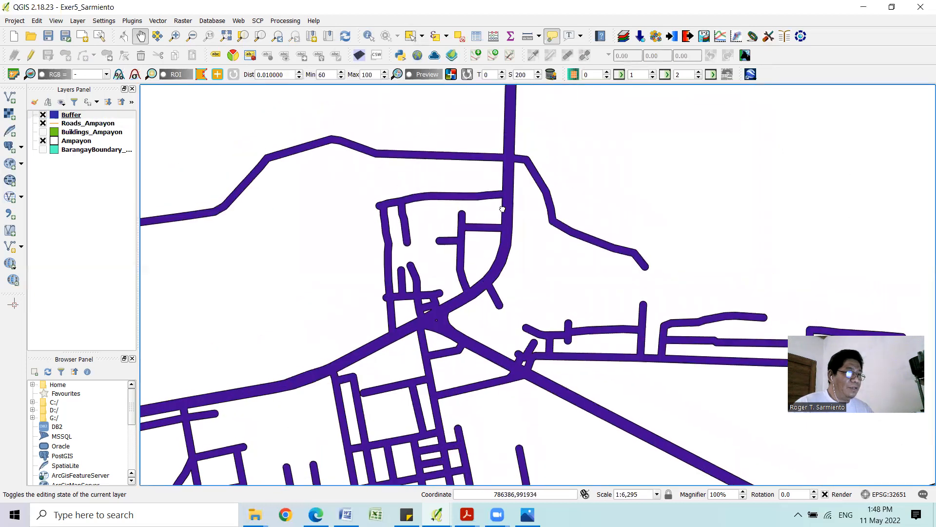
{"action": "left_click_drag", "start_coordinate": [502, 208], "coordinate": [502, 260]}
{"action": "left_click_drag", "start_coordinate": [500, 200], "coordinate": [501, 242]}
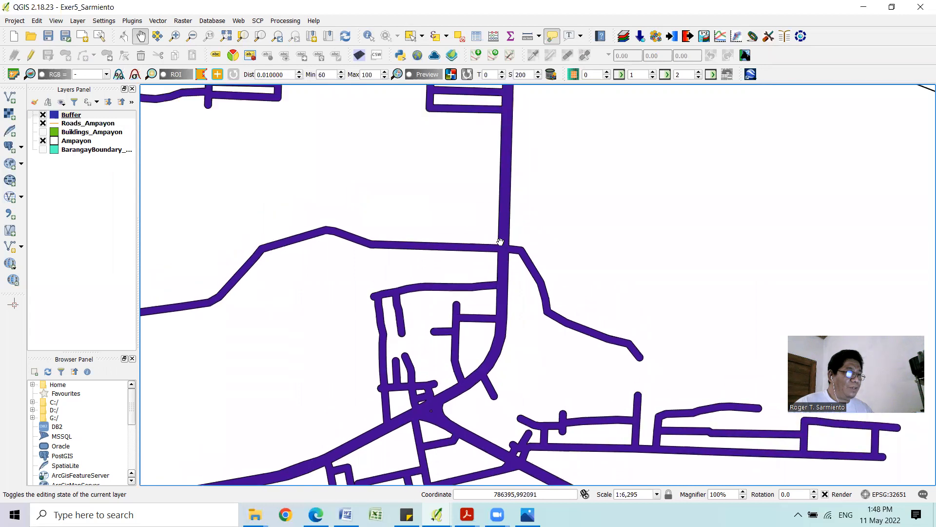
{"action": "scroll", "coordinate": [493, 189], "scroll_direction": "down", "scroll_amount": 2}
{"action": "scroll", "coordinate": [494, 195], "scroll_direction": "up", "scroll_amount": 2}
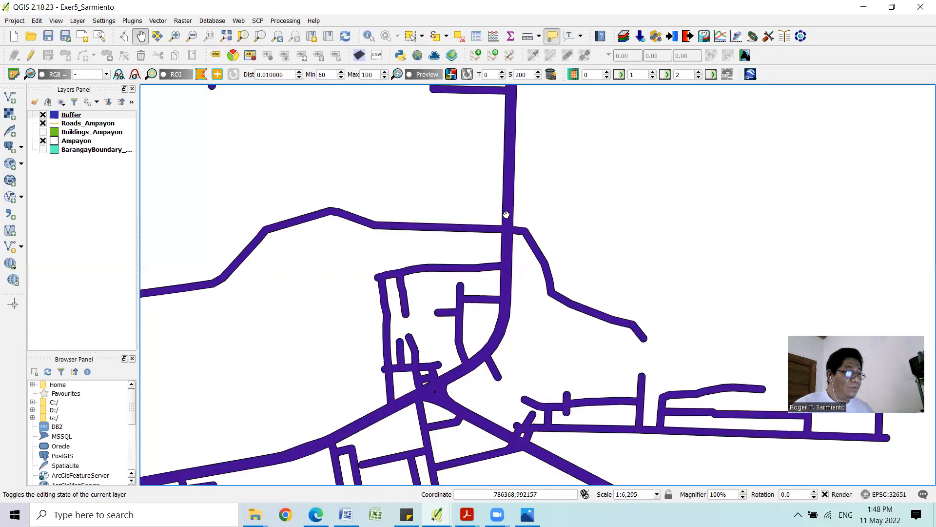
{"action": "scroll", "coordinate": [507, 215], "scroll_direction": "up", "scroll_amount": 1}
{"action": "scroll", "coordinate": [533, 241], "scroll_direction": "down", "scroll_amount": 1}
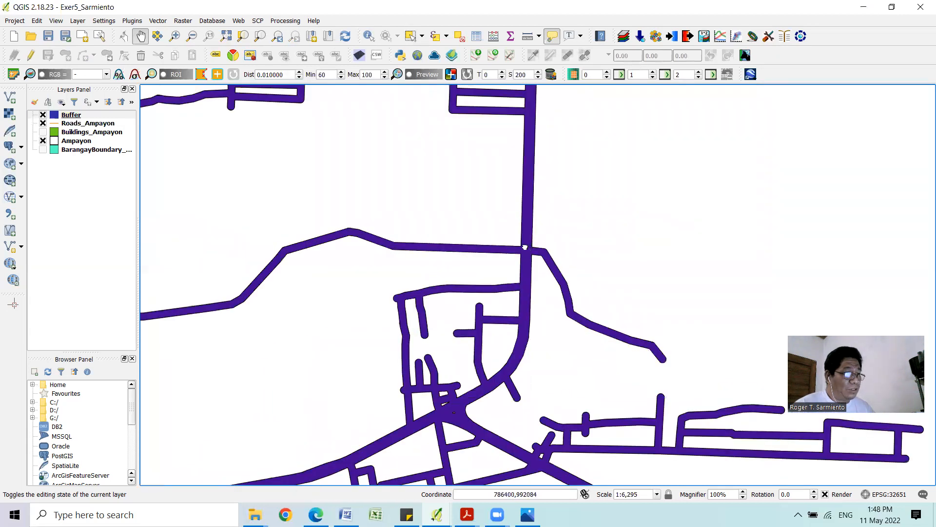
{"action": "left_click_drag", "start_coordinate": [524, 248], "coordinate": [494, 234]}
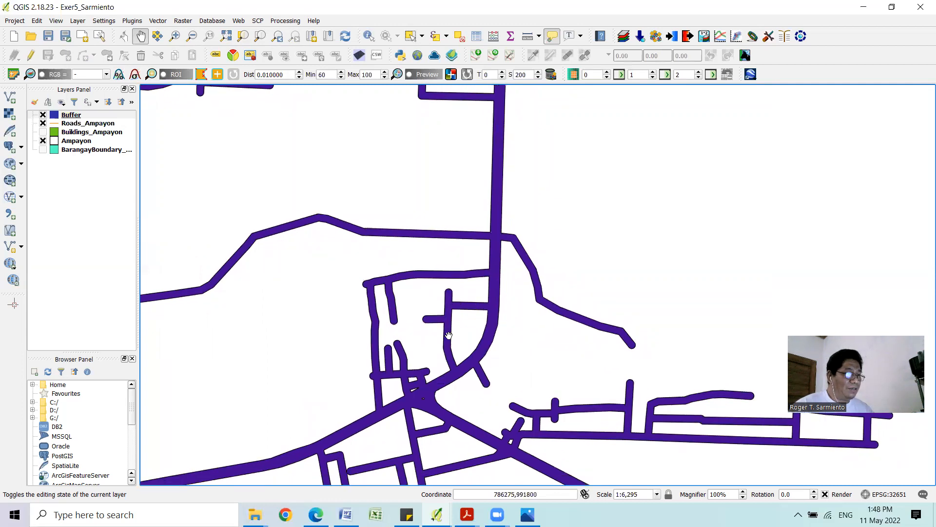
{"action": "left_click_drag", "start_coordinate": [448, 336], "coordinate": [482, 290]}
{"action": "left_click_drag", "start_coordinate": [577, 344], "coordinate": [582, 264]}
{"action": "scroll", "coordinate": [557, 332], "scroll_direction": "down", "scroll_amount": 1}
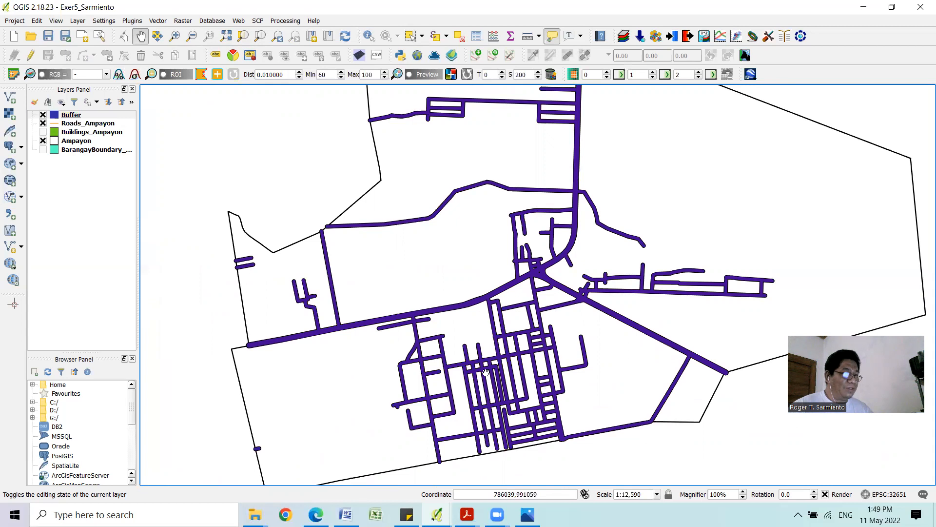
{"action": "scroll", "coordinate": [529, 302], "scroll_direction": "down", "scroll_amount": 1}
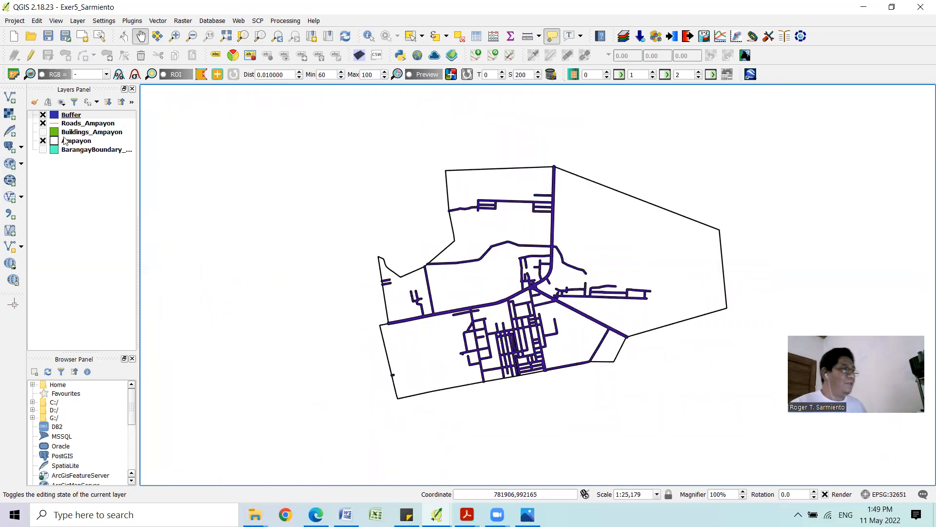
Step: Change the Buffer layer's simple fill to orange from the recent colors and apply the style
{"action": "left_click", "coordinate": [70, 116]}
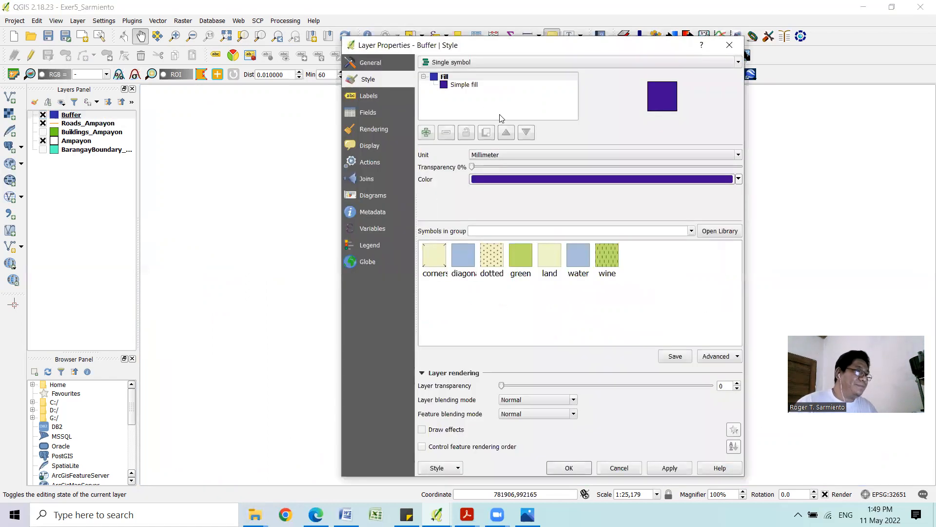
{"action": "left_click", "coordinate": [466, 86]}
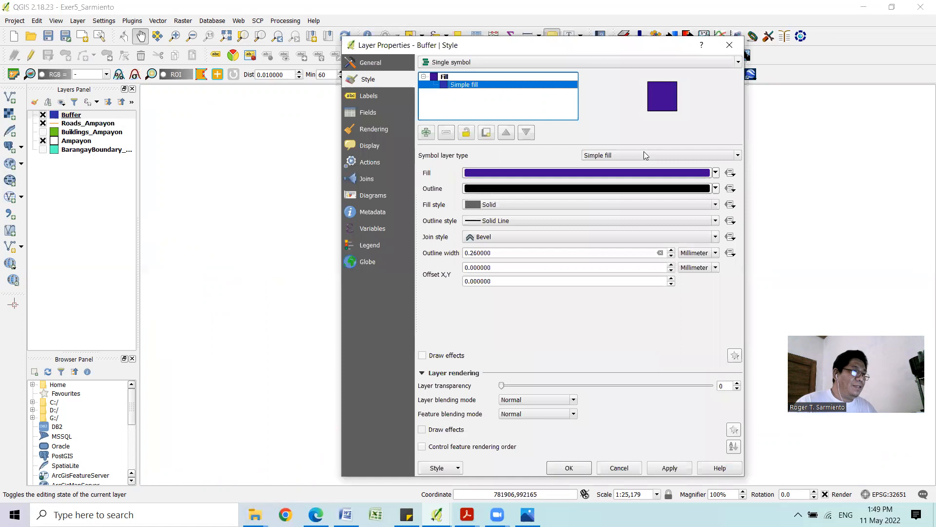
{"action": "left_click", "coordinate": [717, 174]}
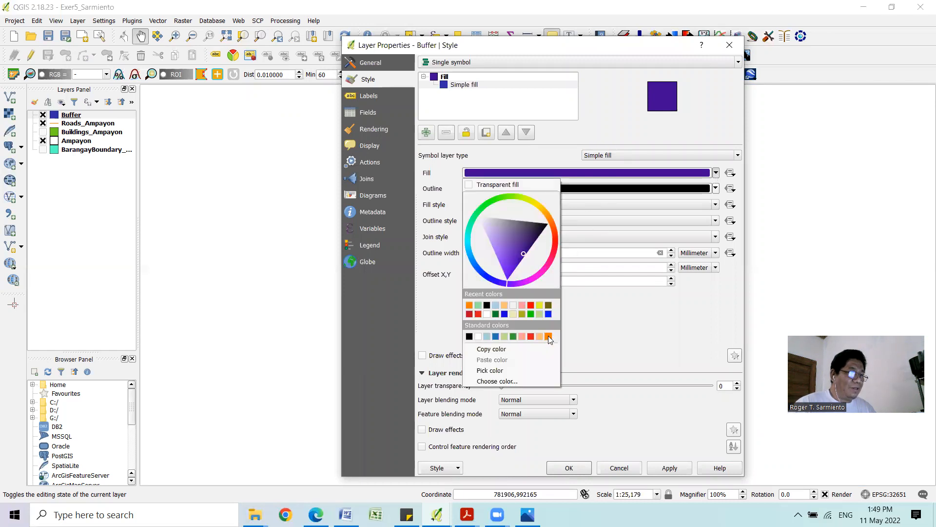
{"action": "left_click", "coordinate": [469, 305]}
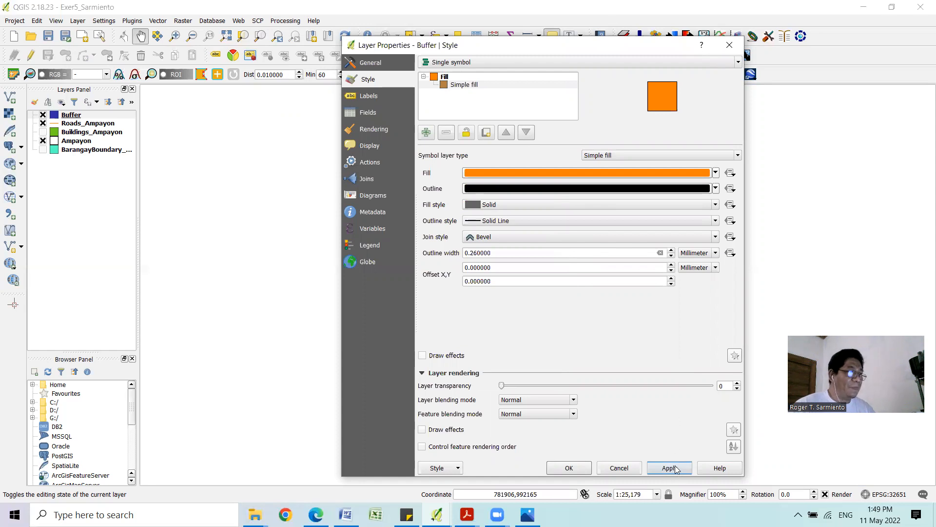
{"action": "left_click", "coordinate": [568, 467]}
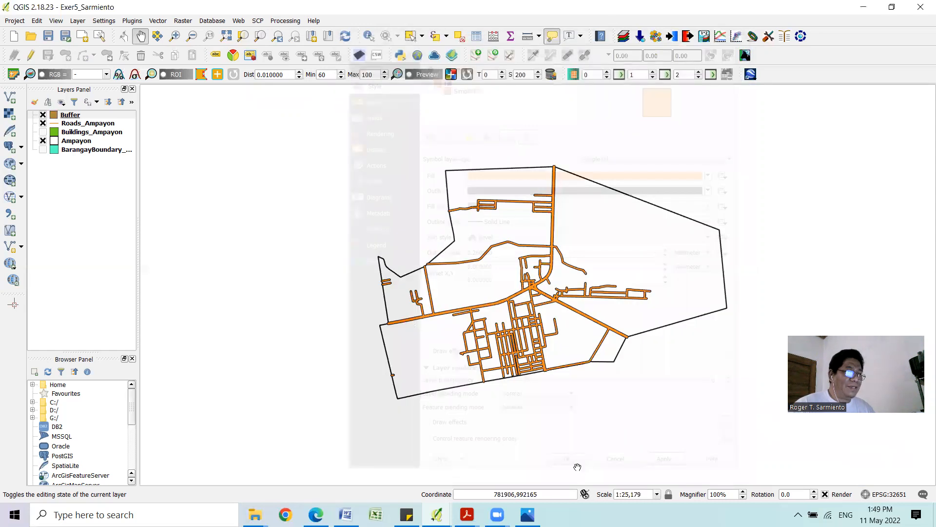
{"action": "scroll", "coordinate": [536, 290], "scroll_direction": "up", "scroll_amount": 1}
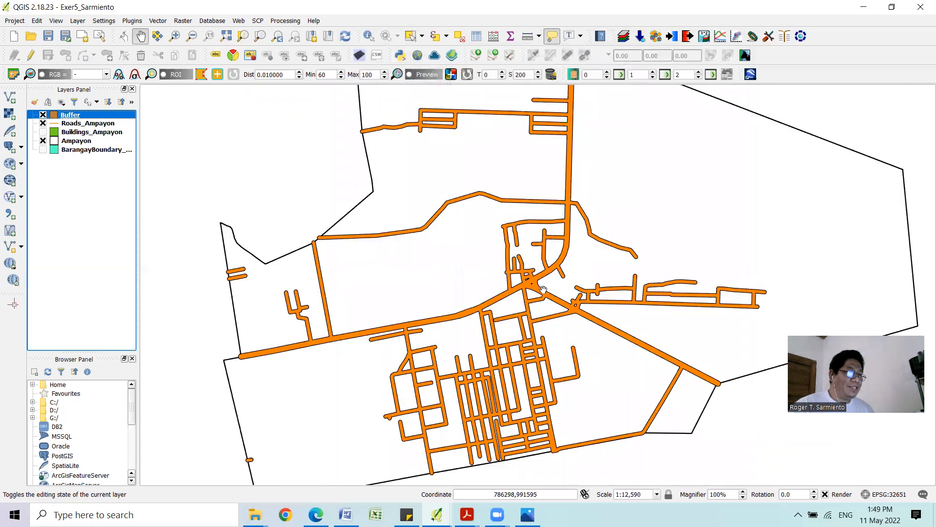
Step: Hide the Roads_Ampayon layer and show the Buildings_Ampayon layer together with the buffered roads
{"action": "scroll", "coordinate": [543, 291], "scroll_direction": "up", "scroll_amount": 1}
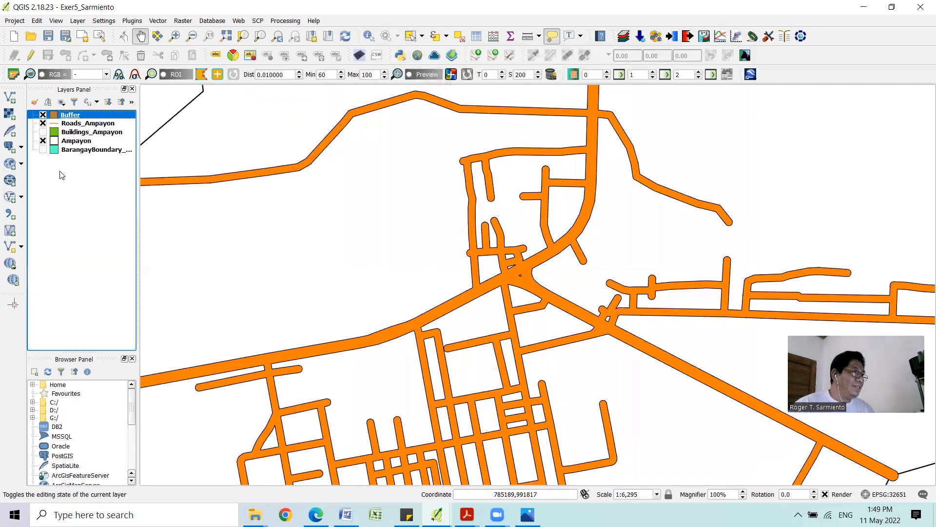
{"action": "left_click", "coordinate": [43, 123]}
{"action": "scroll", "coordinate": [423, 227], "scroll_direction": "down", "scroll_amount": 1}
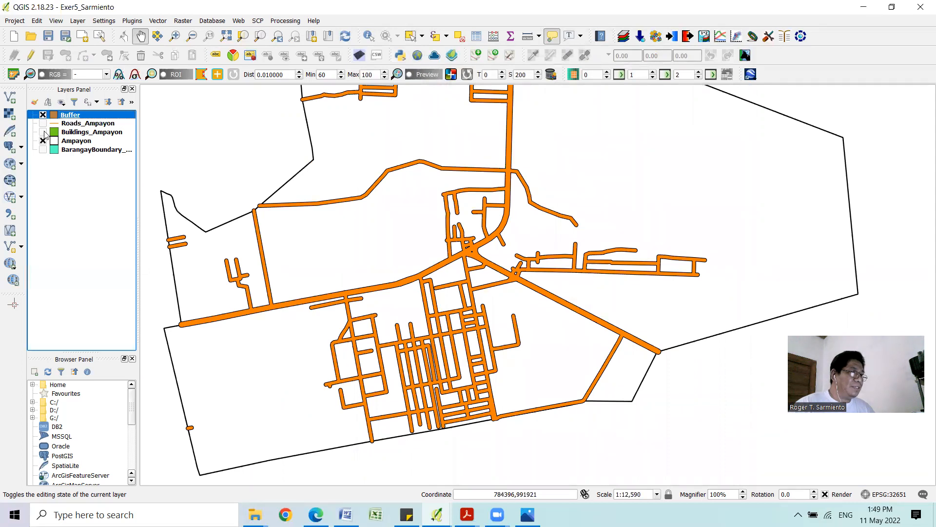
{"action": "left_click", "coordinate": [43, 132]}
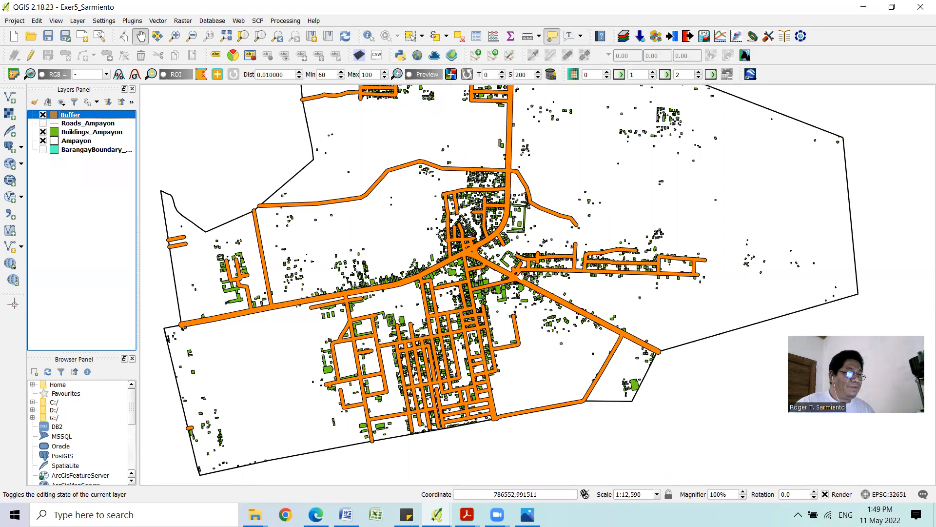
{"action": "scroll", "coordinate": [520, 274], "scroll_direction": "up", "scroll_amount": 2}
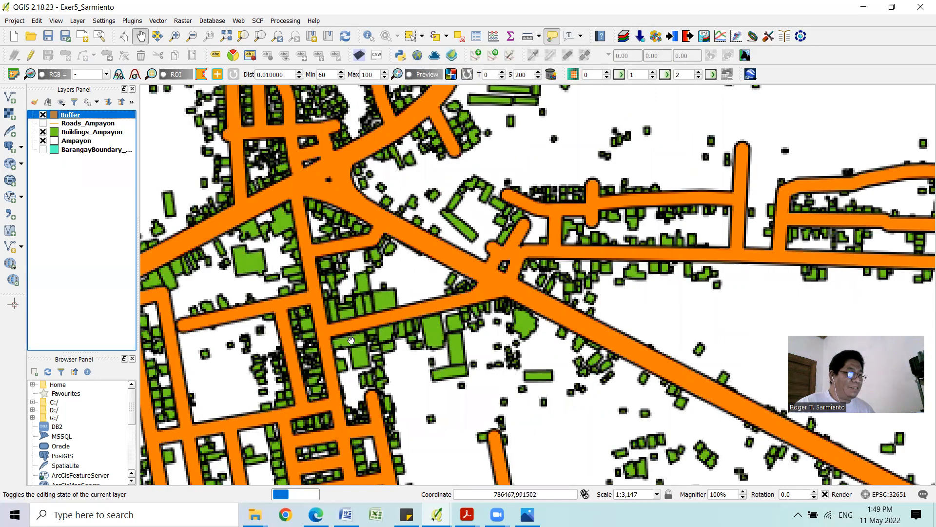
{"action": "scroll", "coordinate": [373, 346], "scroll_direction": "down", "scroll_amount": 2}
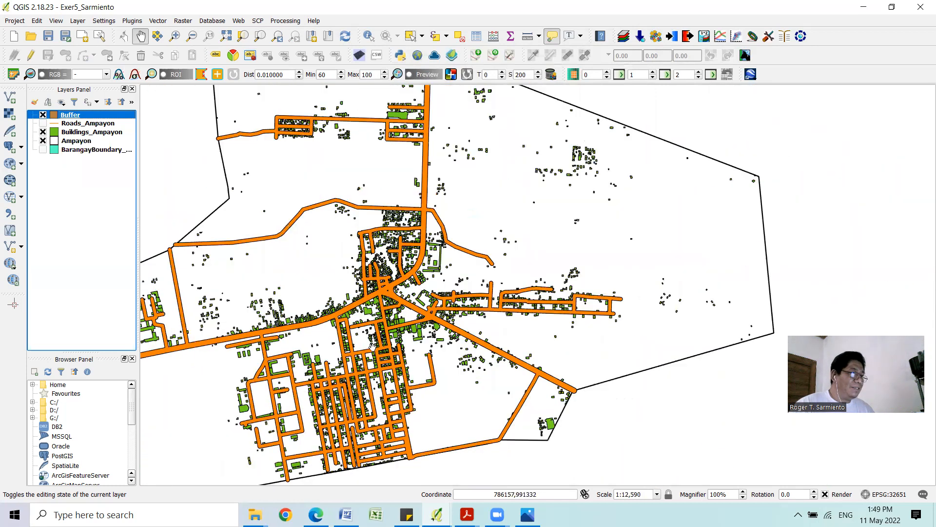
{"action": "left_click_drag", "start_coordinate": [373, 341], "coordinate": [413, 311]}
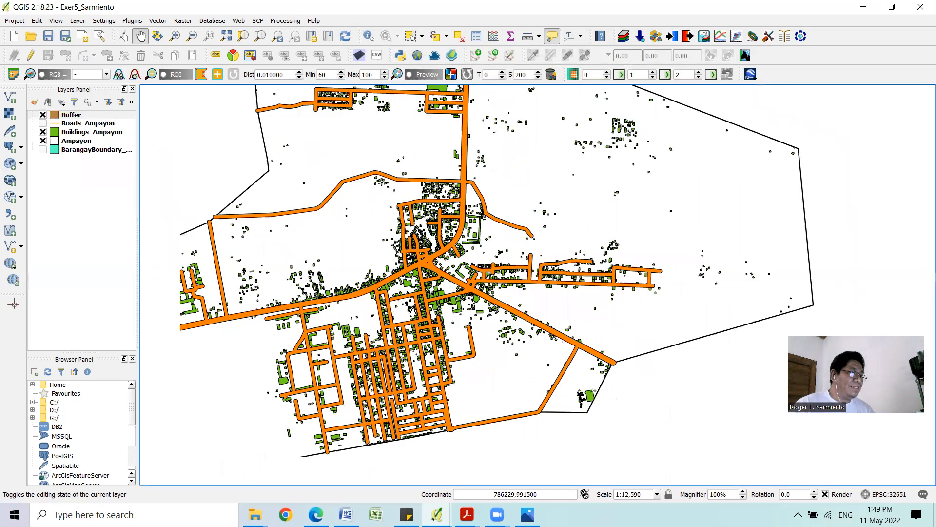
{"action": "scroll", "coordinate": [415, 313], "scroll_direction": "up", "scroll_amount": 1}
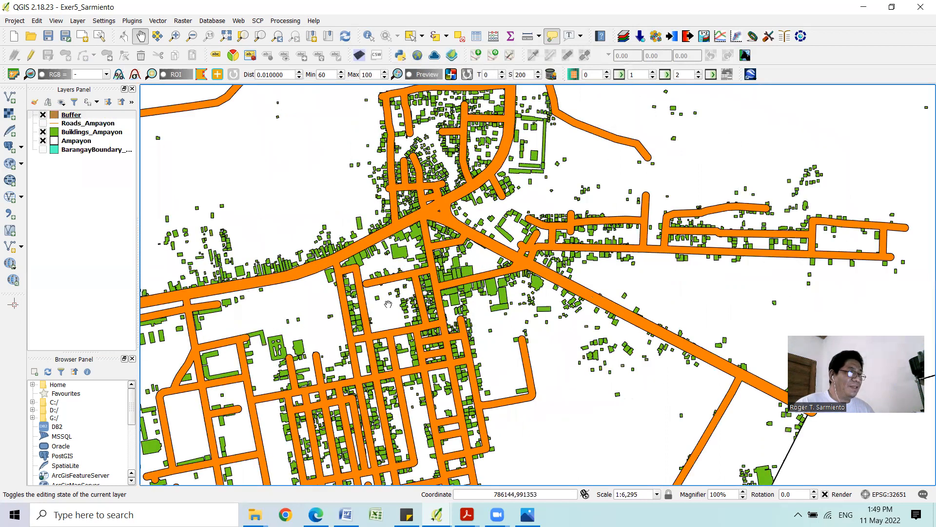
{"action": "scroll", "coordinate": [389, 304], "scroll_direction": "down", "scroll_amount": 1}
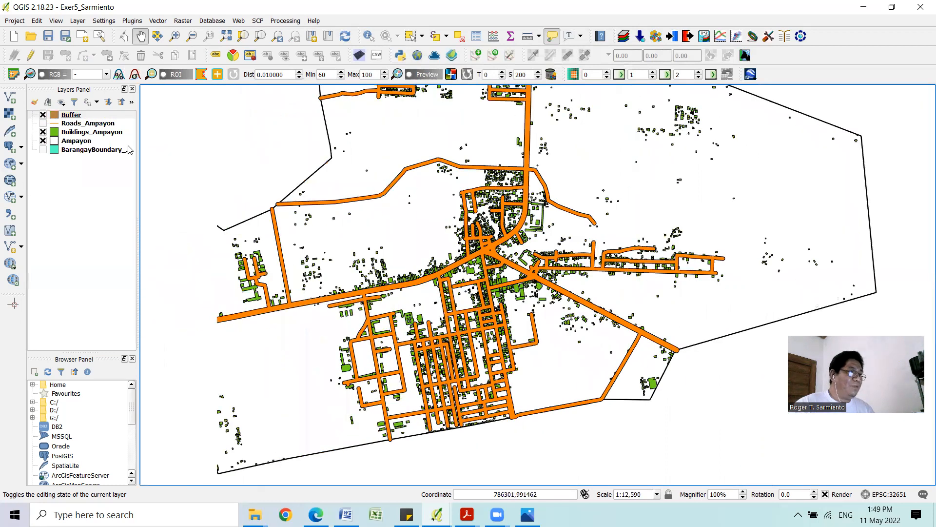
{"action": "scroll", "coordinate": [451, 259], "scroll_direction": "down", "scroll_amount": 1}
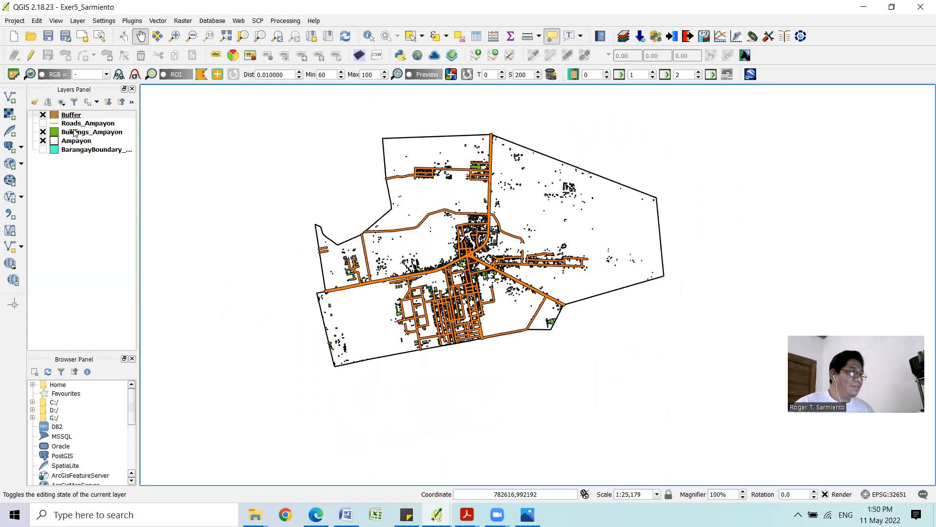
Step: Change the fill and outline of the Buildings_Ampayon layer's simple fill to blue from the recent colors and apply the style
{"action": "left_click", "coordinate": [78, 136]}
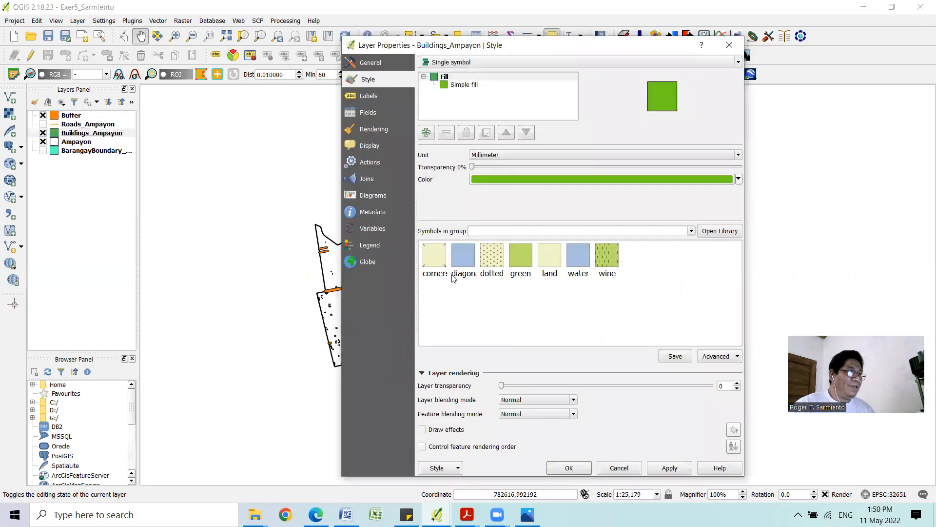
{"action": "left_click", "coordinate": [466, 85]}
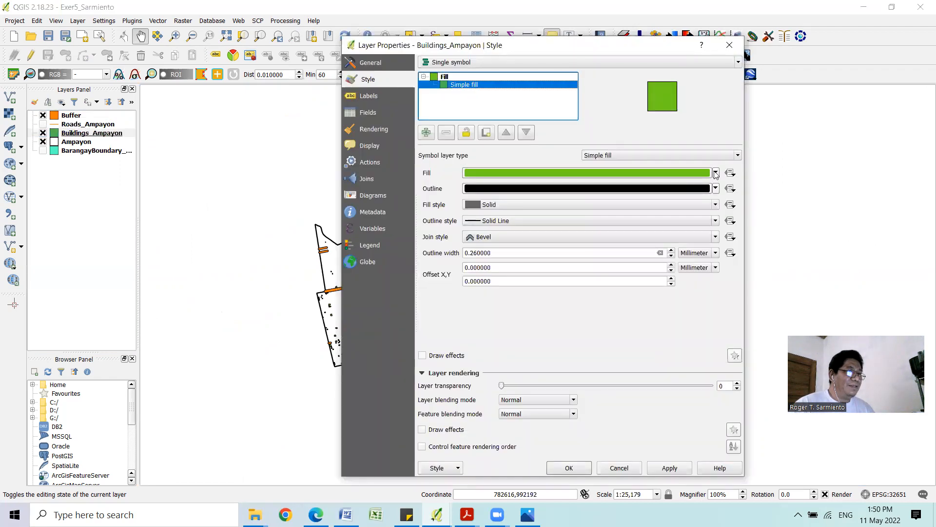
{"action": "left_click", "coordinate": [715, 174]}
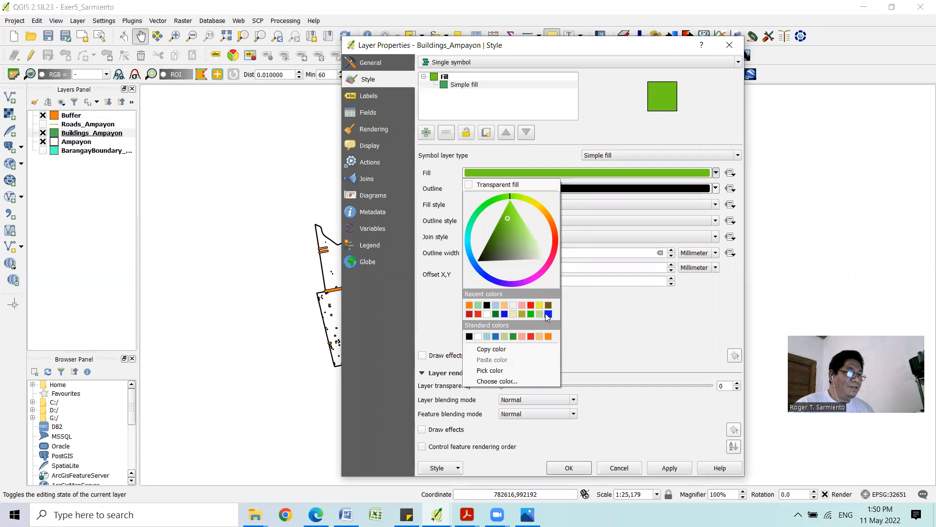
{"action": "left_click", "coordinate": [548, 316]}
{"action": "left_click", "coordinate": [670, 468]}
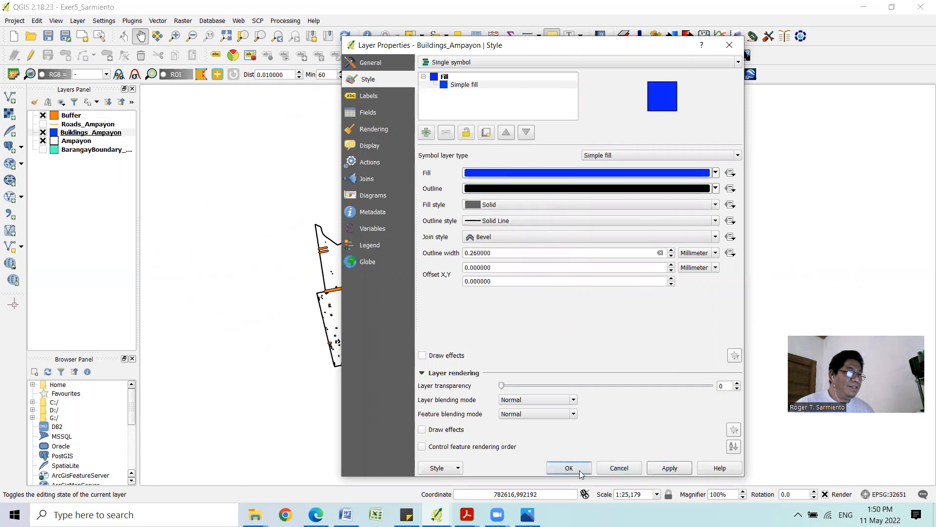
{"action": "left_click", "coordinate": [715, 189]}
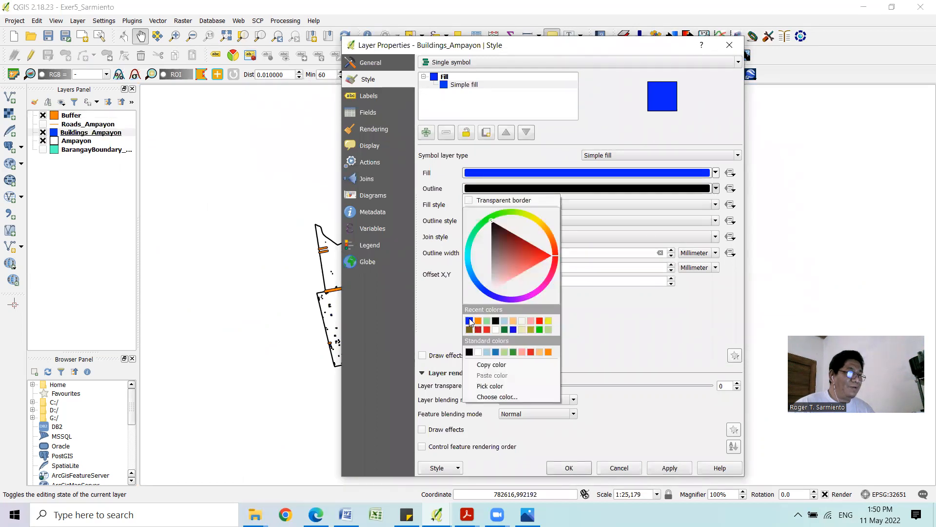
{"action": "left_click", "coordinate": [514, 330]}
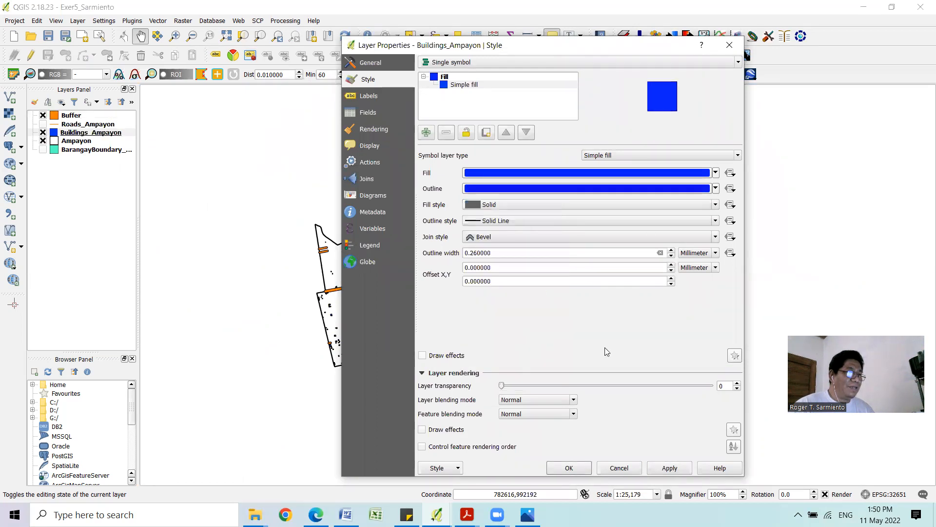
{"action": "left_click", "coordinate": [670, 468]}
{"action": "left_click", "coordinate": [619, 467]}
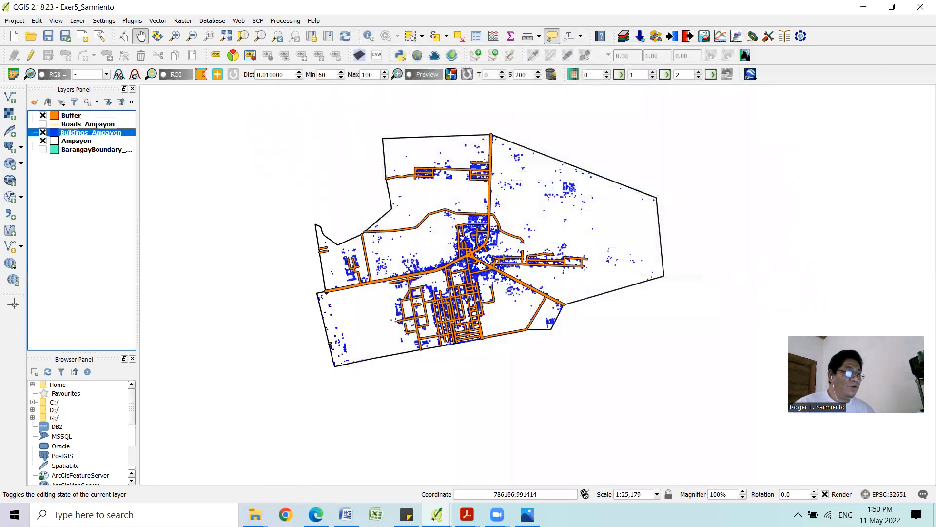
Step: Check the restyled buildings on the canvas, switch to the rt print composer and refresh its maps
{"action": "scroll", "coordinate": [481, 265], "scroll_direction": "up", "scroll_amount": 3}
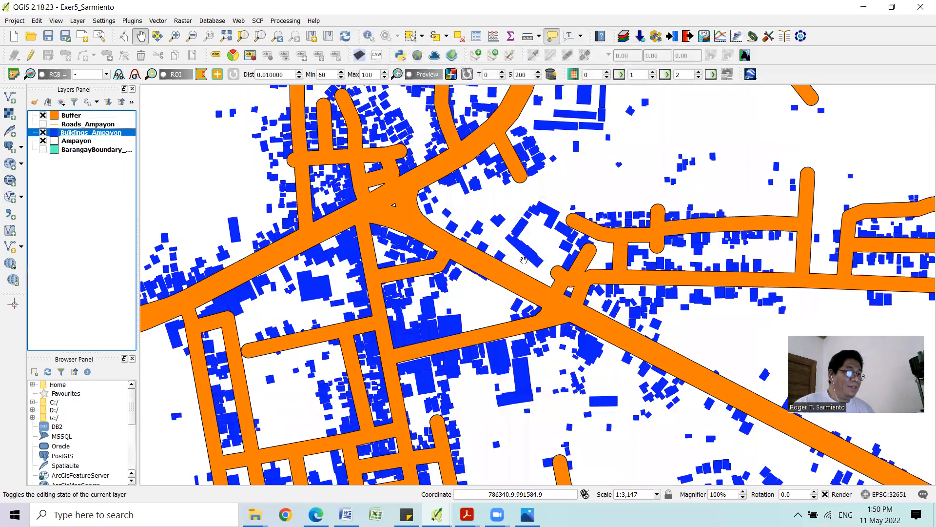
{"action": "scroll", "coordinate": [526, 268], "scroll_direction": "down", "scroll_amount": 2}
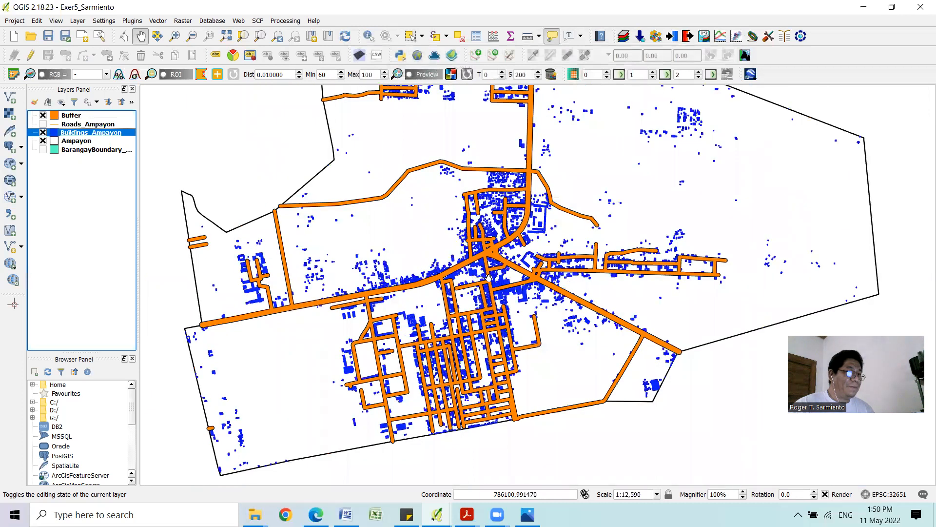
{"action": "scroll", "coordinate": [493, 285], "scroll_direction": "down", "scroll_amount": 1}
{"action": "scroll", "coordinate": [522, 285], "scroll_direction": "up", "scroll_amount": 1}
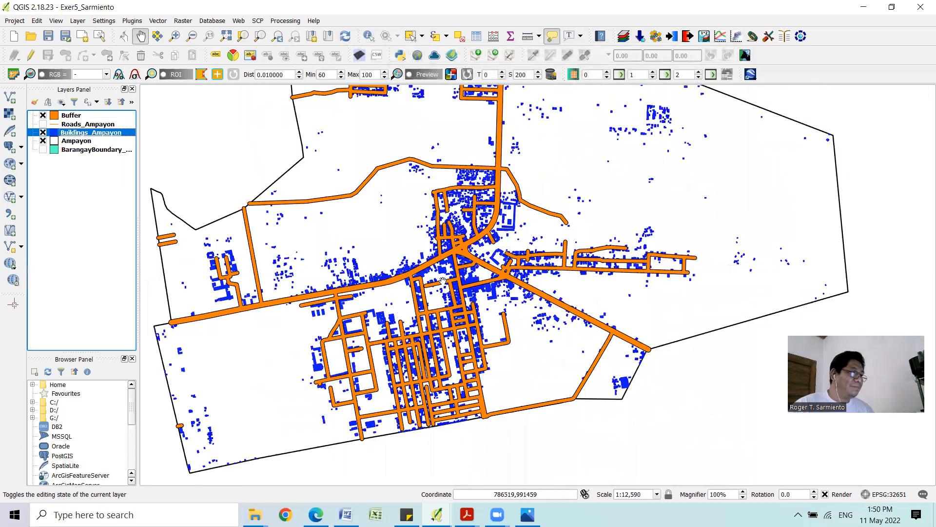
{"action": "scroll", "coordinate": [447, 282], "scroll_direction": "down", "scroll_amount": 1}
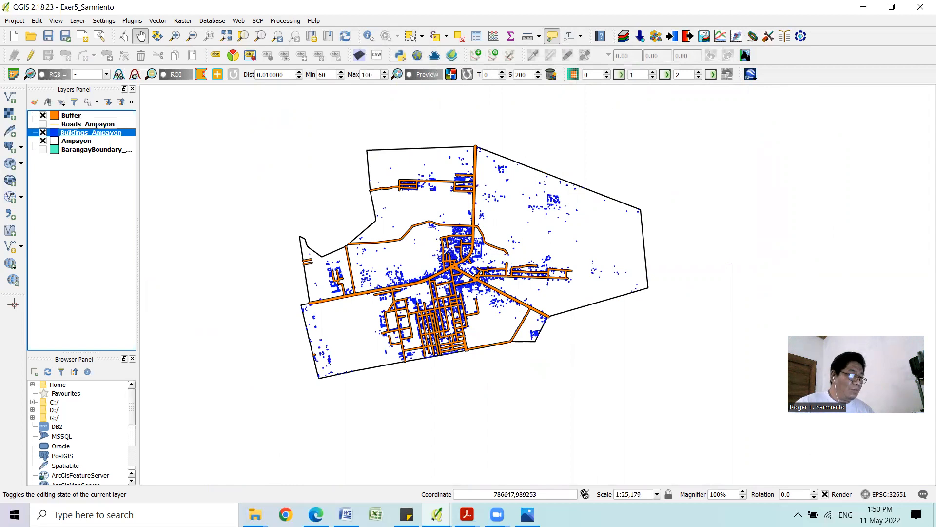
{"action": "mouse_move", "coordinate": [436, 514]}
{"action": "left_click", "coordinate": [476, 431]}
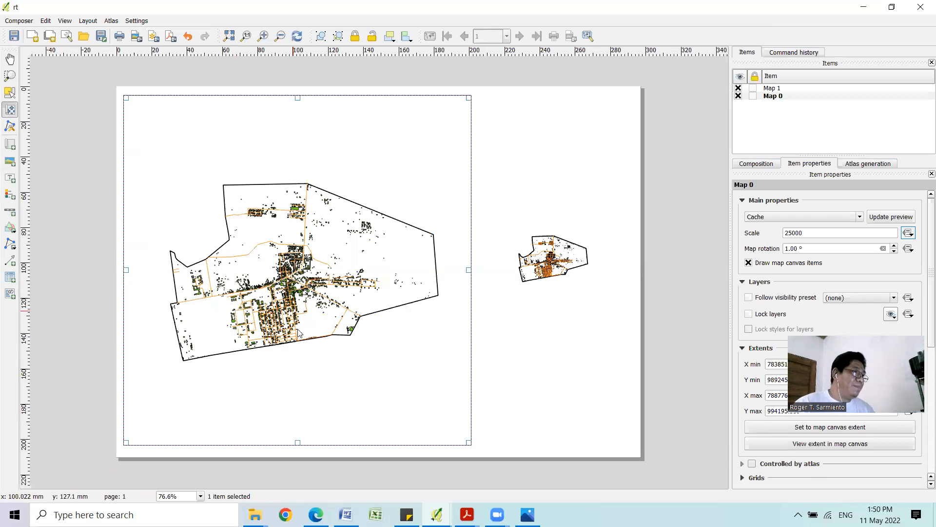
{"action": "left_click", "coordinate": [297, 36]}
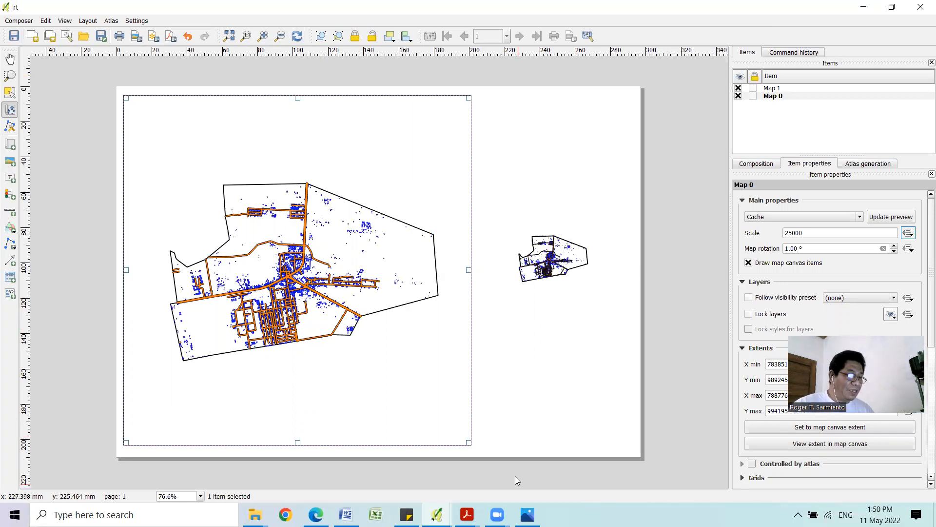
Step: Consult the sample map image Ampayon_Sarmiento.jpeg and add a grid to Map 0 in the composer
{"action": "left_click", "coordinate": [527, 515]}
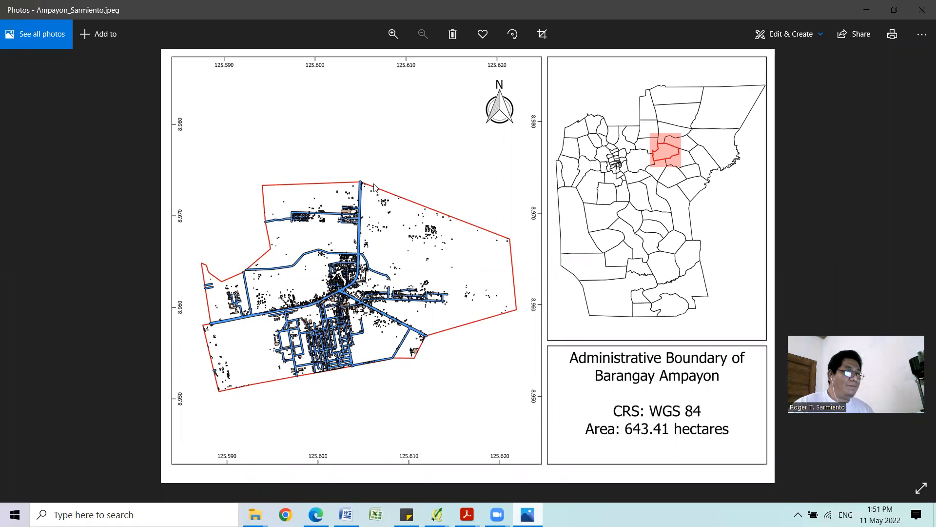
{"action": "key", "text": "alt+Tab"}
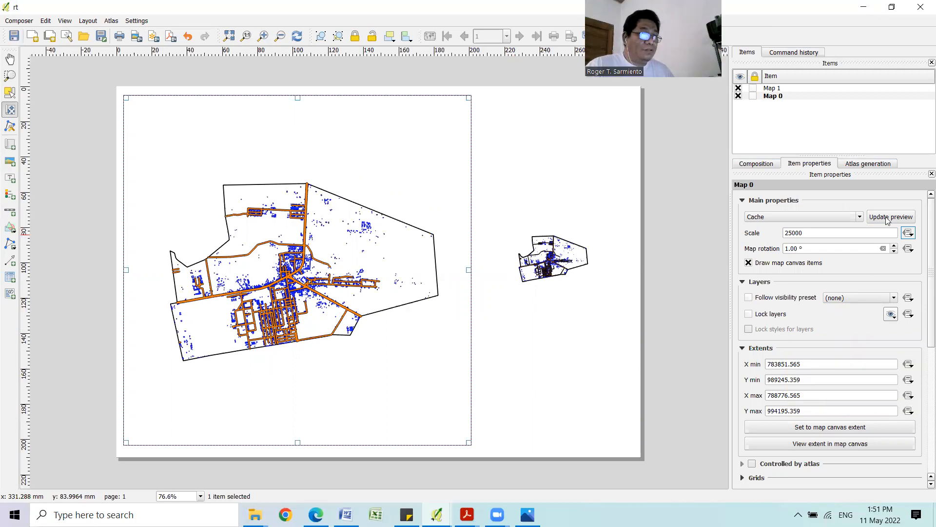
{"action": "scroll", "coordinate": [924, 293], "scroll_direction": "down", "scroll_amount": 3}
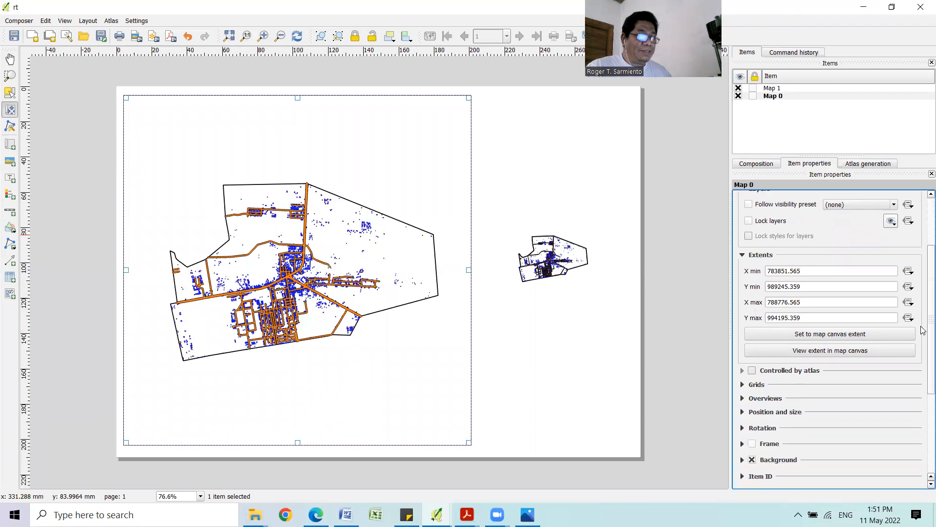
{"action": "scroll", "coordinate": [923, 330], "scroll_direction": "down", "scroll_amount": 2}
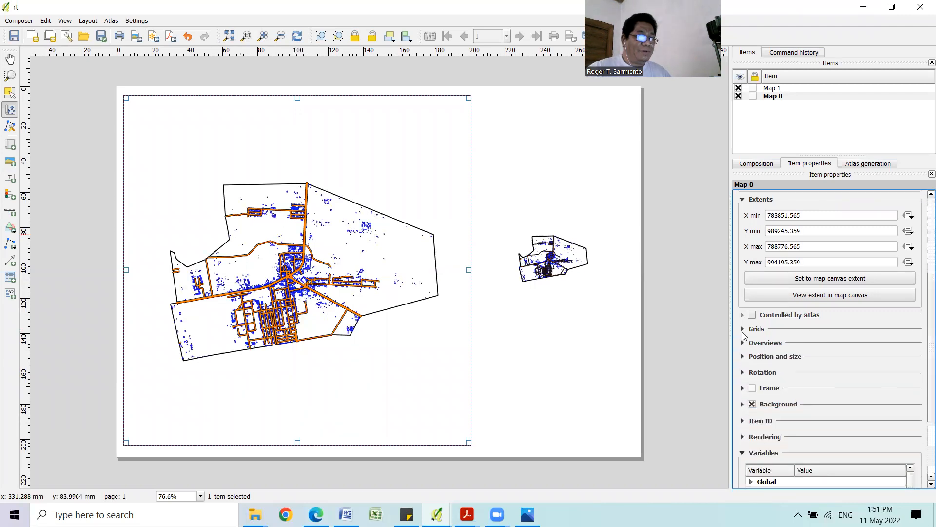
{"action": "left_click", "coordinate": [743, 330]}
{"action": "left_click", "coordinate": [761, 214]}
{"action": "left_click", "coordinate": [753, 230]}
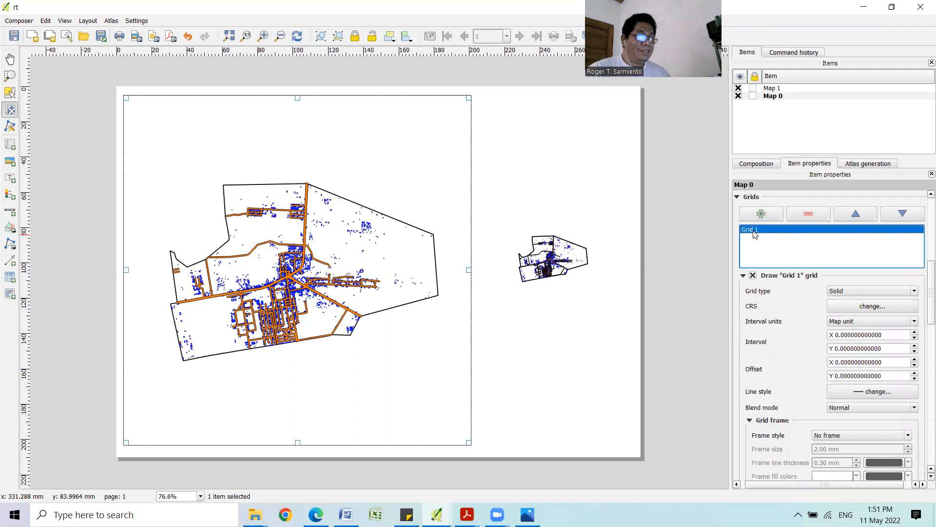
Step: Set the new grid's type to Frame and annotations only and select WGS 84 / UTM zone 51N for its CRS
{"action": "left_click", "coordinate": [915, 291]}
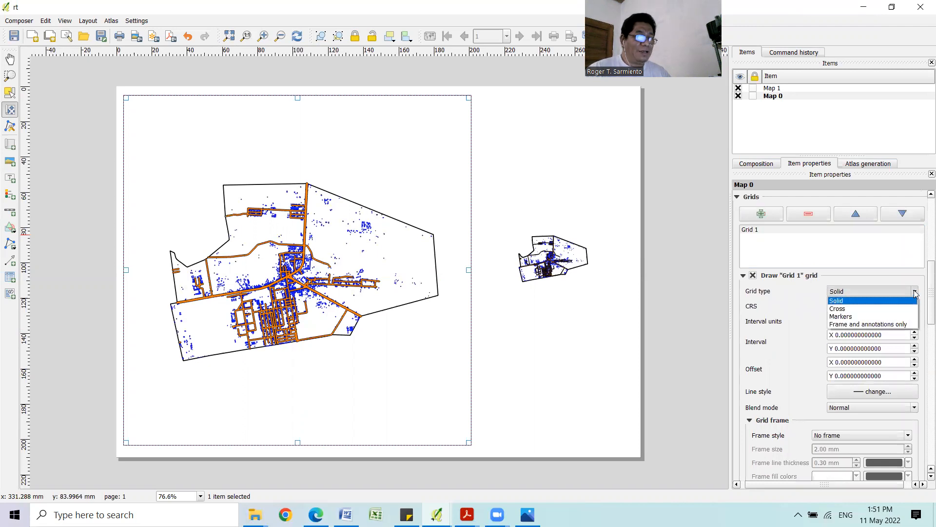
{"action": "left_click", "coordinate": [892, 324]}
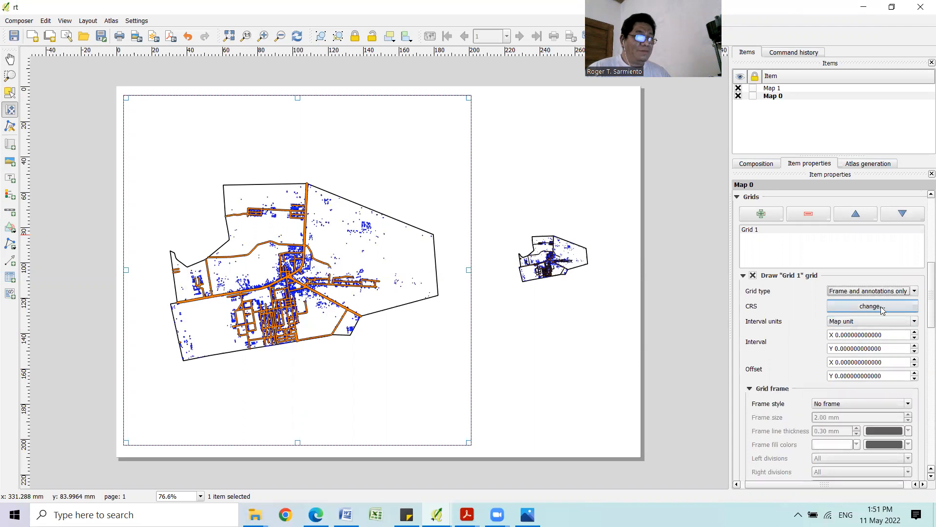
{"action": "left_click", "coordinate": [886, 305]}
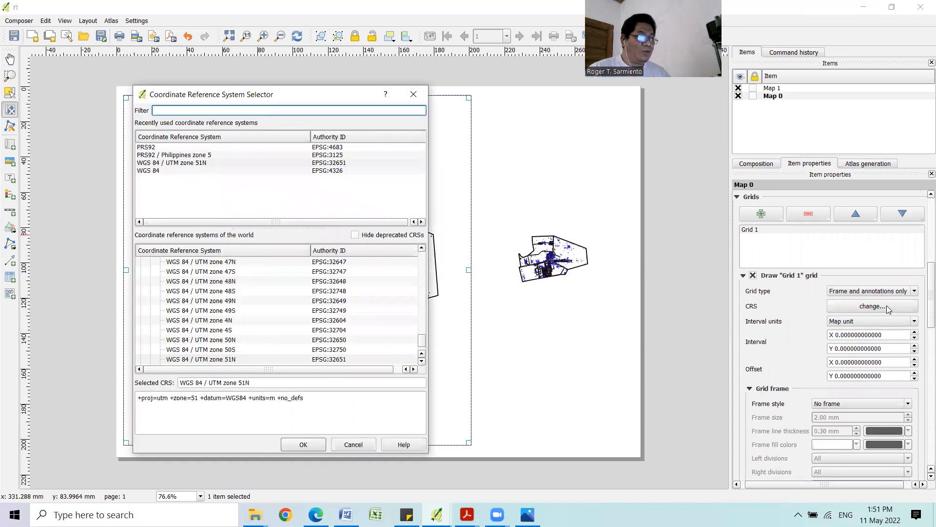
{"action": "left_click", "coordinate": [205, 164]}
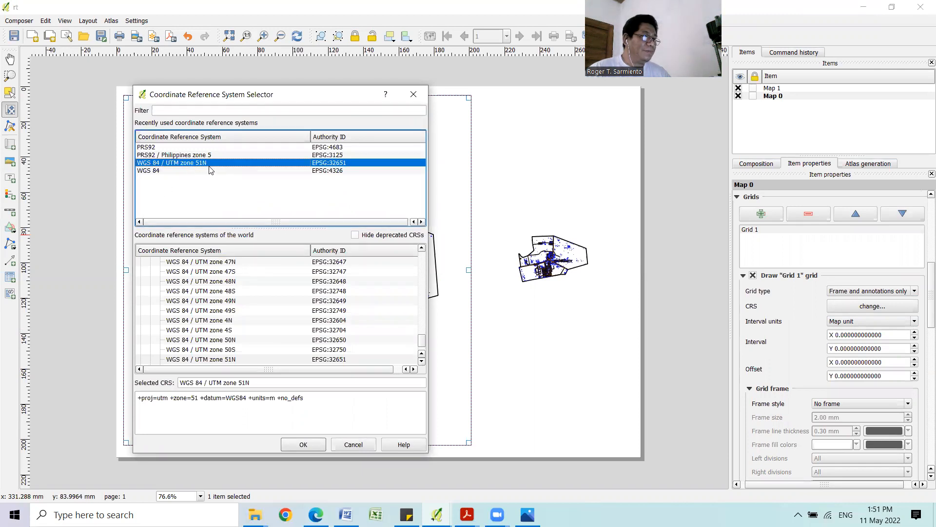
Step: Assign the WGS 84 / UTM zone 51N reference system to Grid 1 and set its X and Y intervals to 500 map units
{"action": "left_click", "coordinate": [303, 444]}
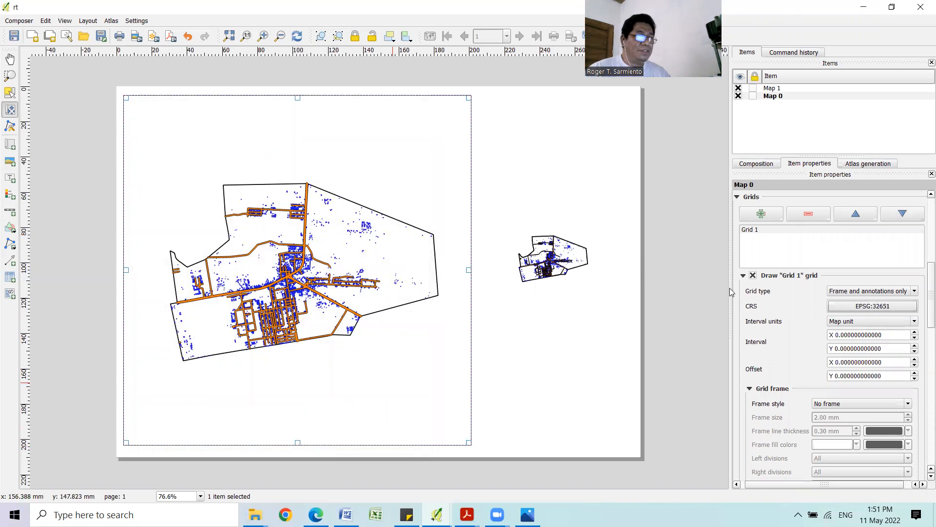
{"action": "left_click", "coordinate": [837, 335]}
{"action": "type", "text": "5"}
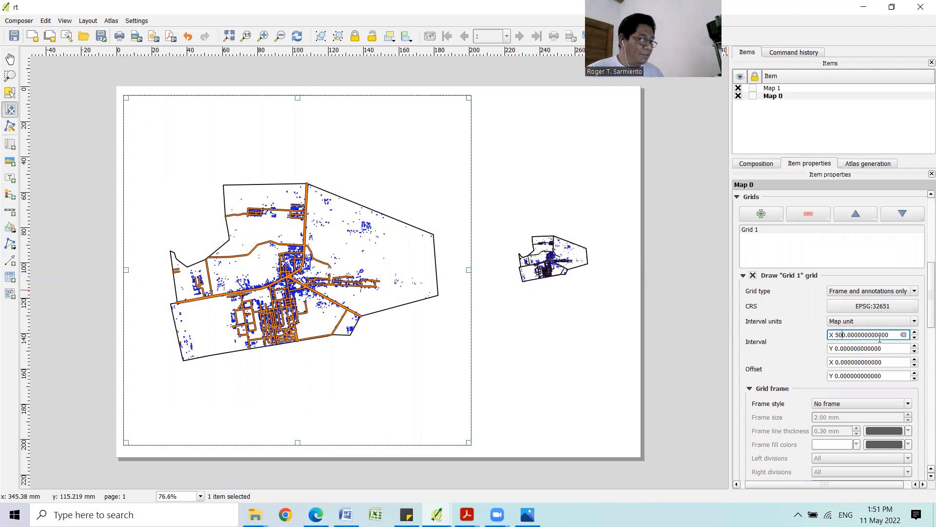
{"action": "type", "text": "0"}
{"action": "key", "text": "Tab"}
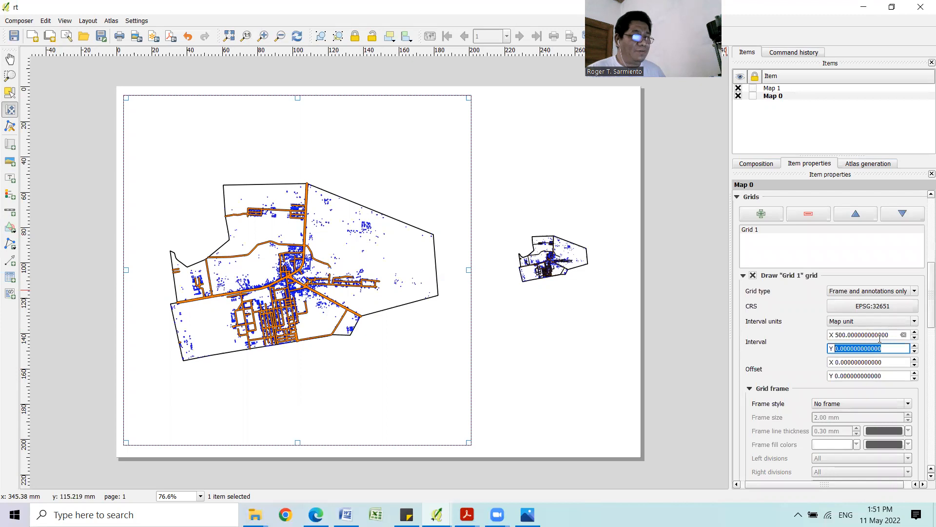
{"action": "type", "text": "5"}
{"action": "key", "text": "Tab"}
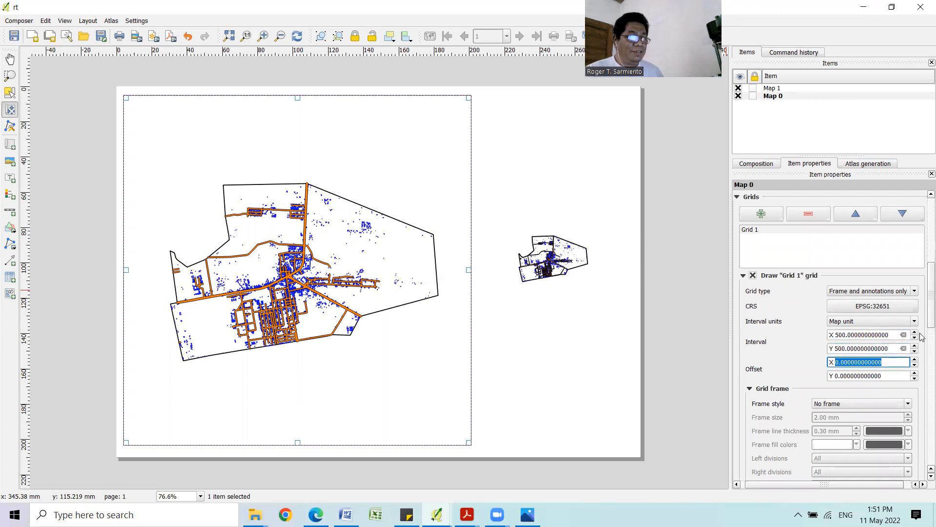
Step: Set the grid frame style of Grid 1 to Interior ticks
{"action": "left_click_drag", "start_coordinate": [924, 305], "coordinate": [924, 334]}
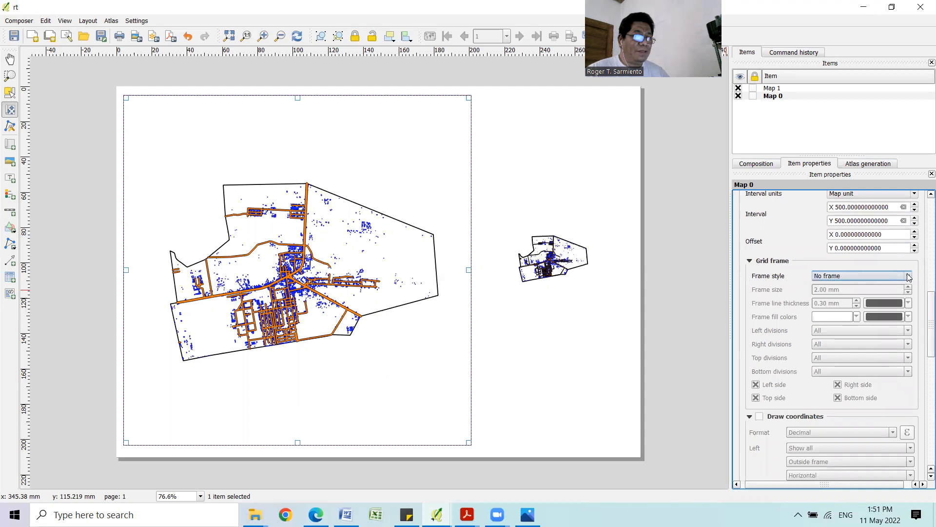
{"action": "left_click", "coordinate": [908, 277]}
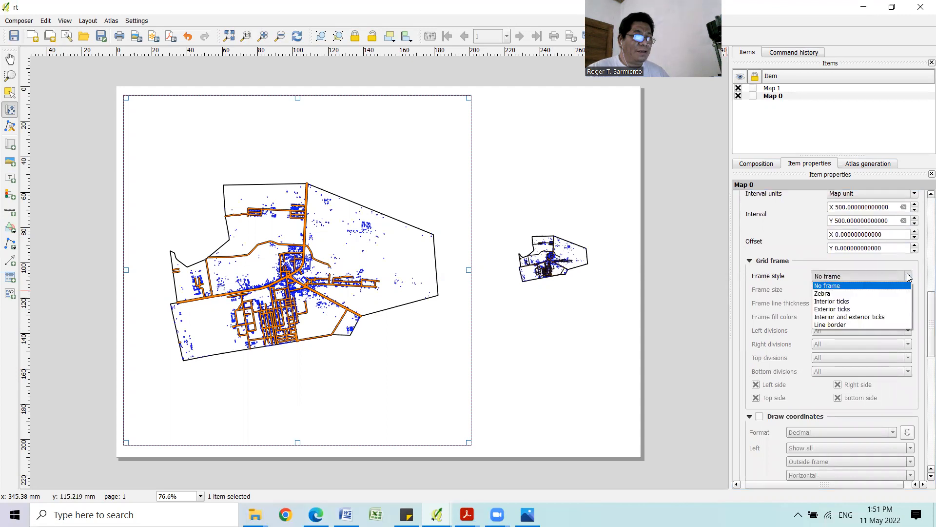
{"action": "left_click", "coordinate": [894, 303]}
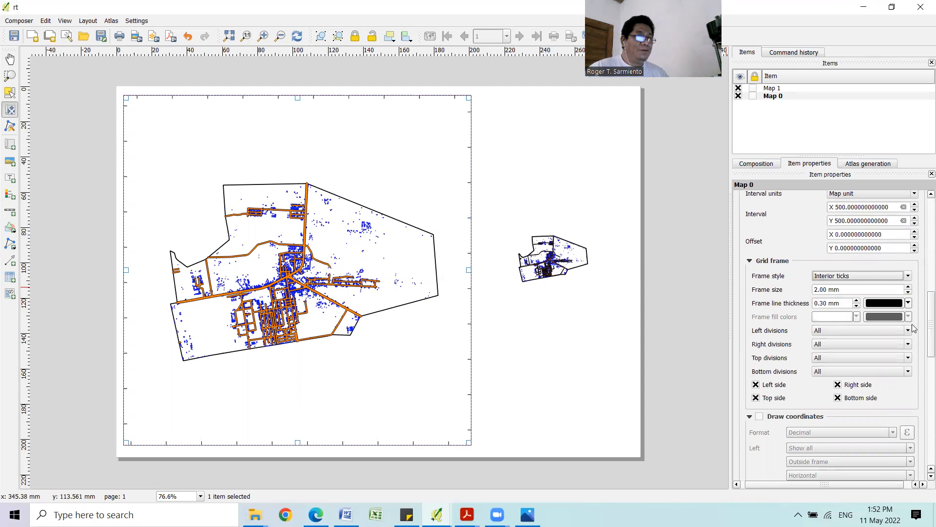
Step: Set the grid's X and Y intervals to 1000 map units and shift the map content slightly down and right within its frame
{"action": "scroll", "coordinate": [923, 344], "scroll_direction": "up", "scroll_amount": 3}
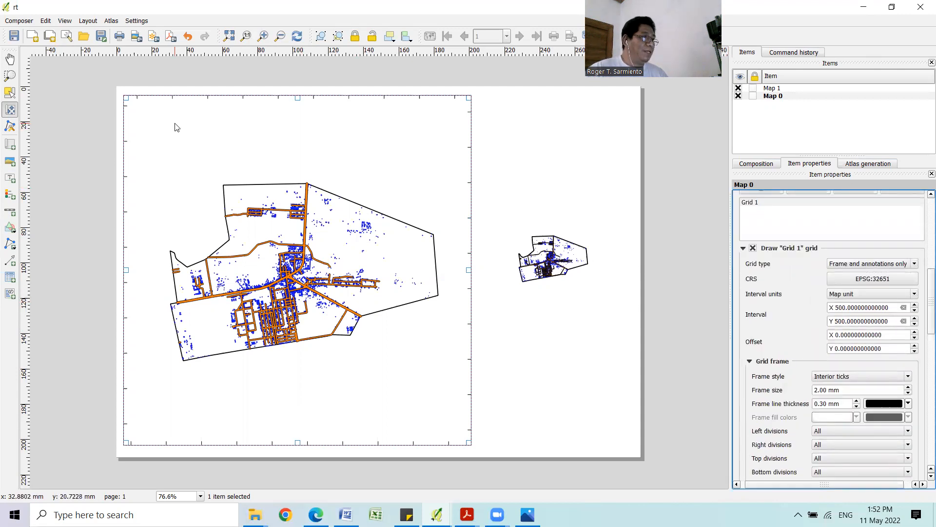
{"action": "left_click", "coordinate": [845, 308]}
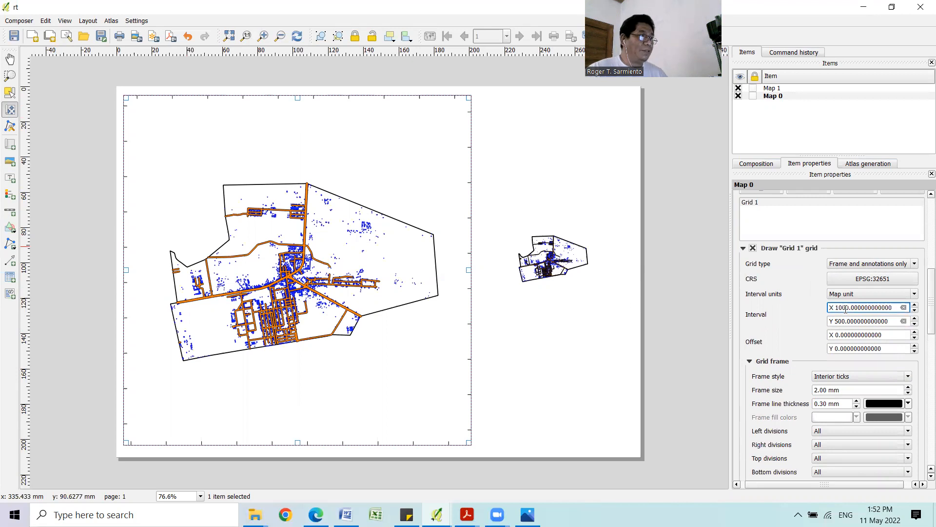
{"action": "key", "text": "Tab"}
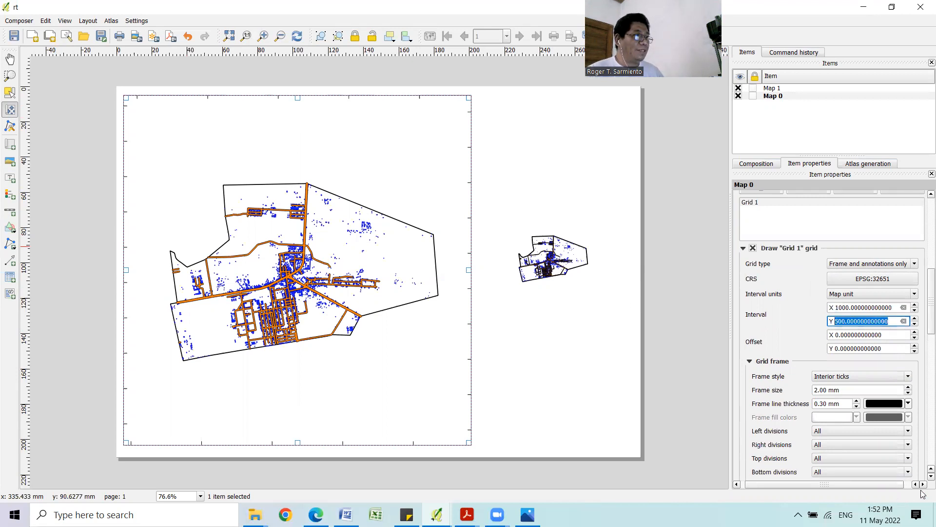
{"action": "type", "text": "10"}
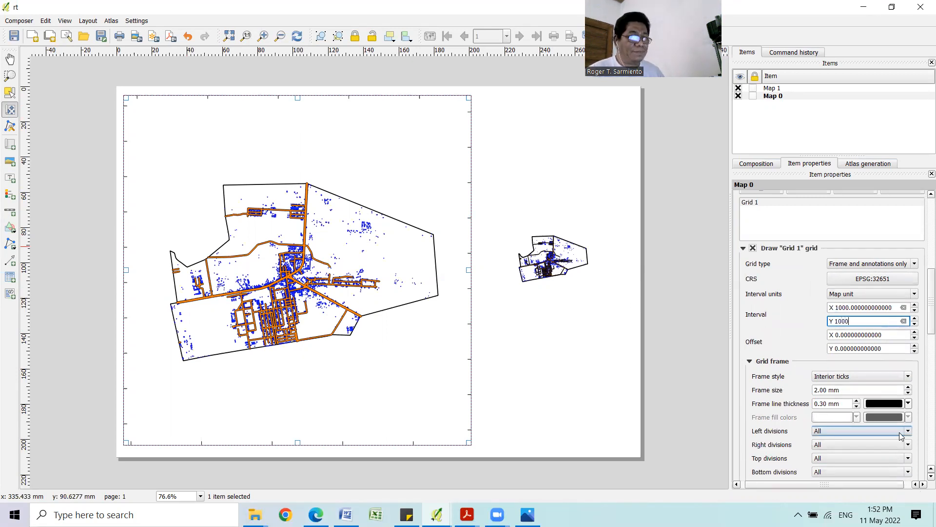
{"action": "key", "text": "Tab"}
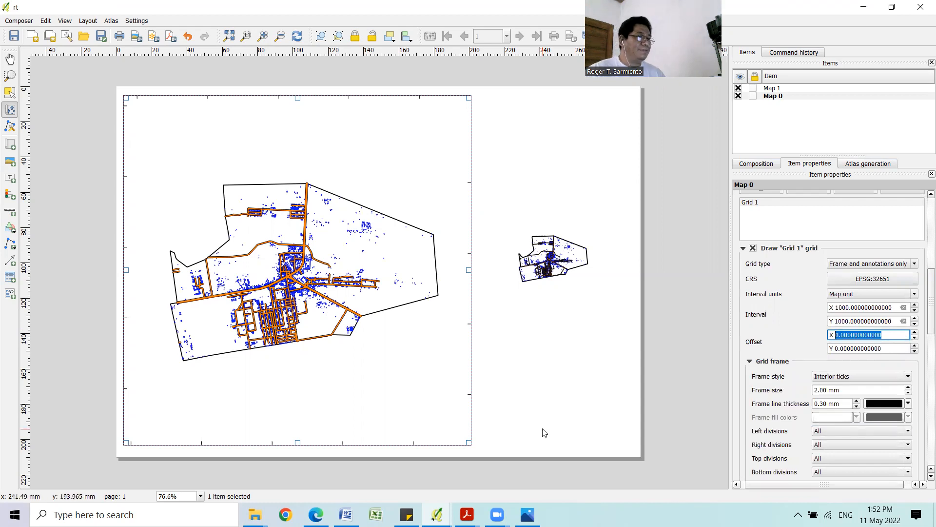
{"action": "left_click", "coordinate": [302, 282]}
{"action": "left_click_drag", "start_coordinate": [303, 282], "coordinate": [315, 299]}
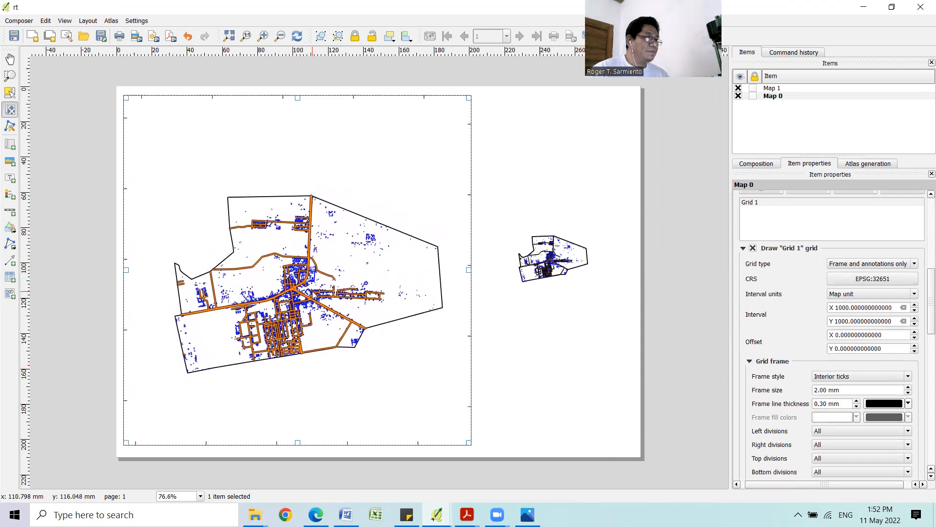
Step: Enable coordinate drawing for Grid 1 on Map 0
{"action": "scroll", "coordinate": [923, 342], "scroll_direction": "down", "scroll_amount": 5}
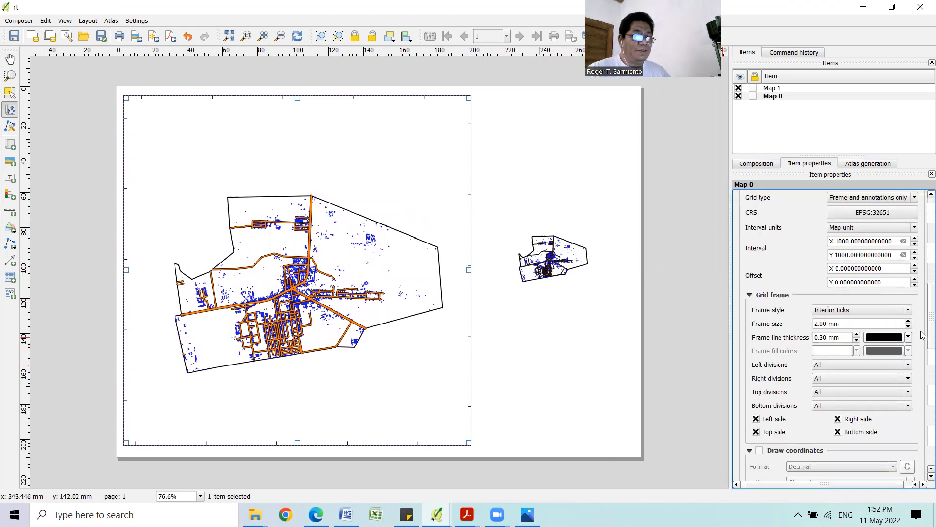
{"action": "scroll", "coordinate": [923, 373], "scroll_direction": "down", "scroll_amount": 1}
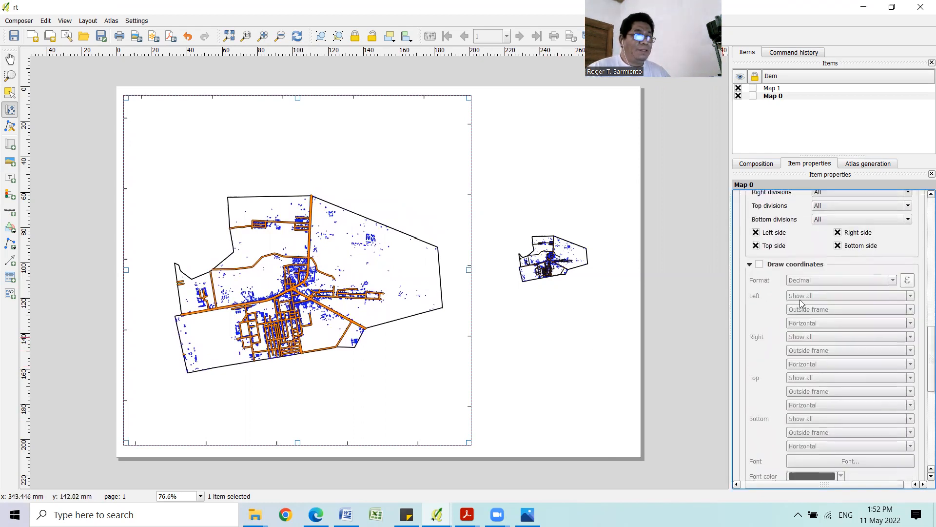
{"action": "left_click", "coordinate": [759, 264]}
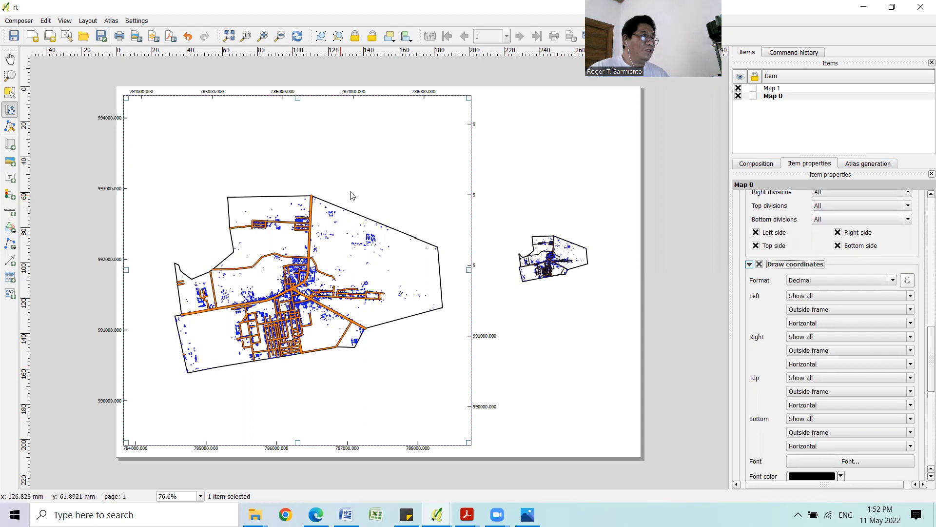
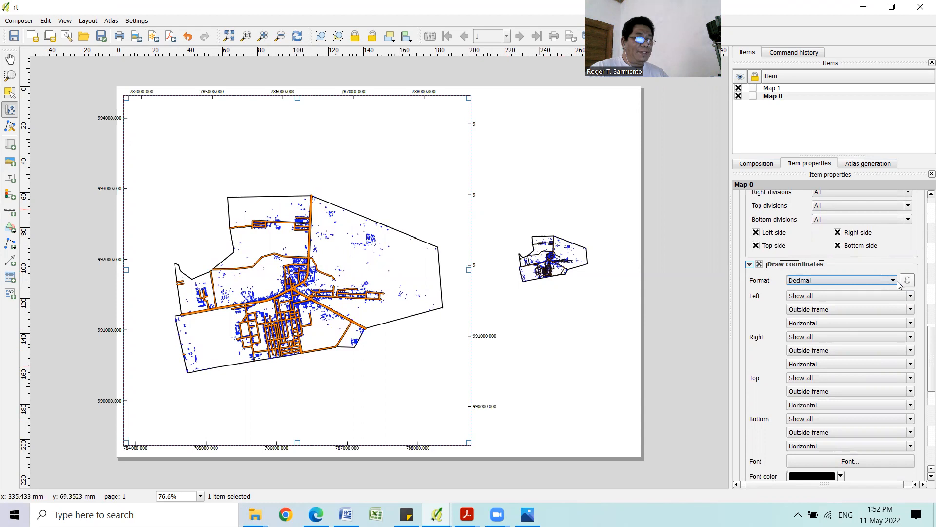
Step: Place the grid's left coordinates inside the frame with vertical ascending orientation
{"action": "left_click", "coordinate": [911, 311]}
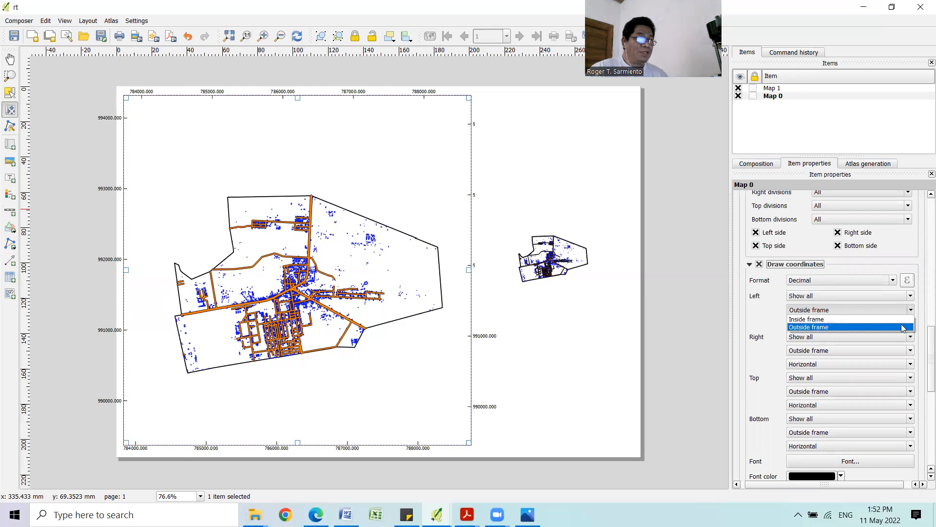
{"action": "left_click", "coordinate": [897, 320]}
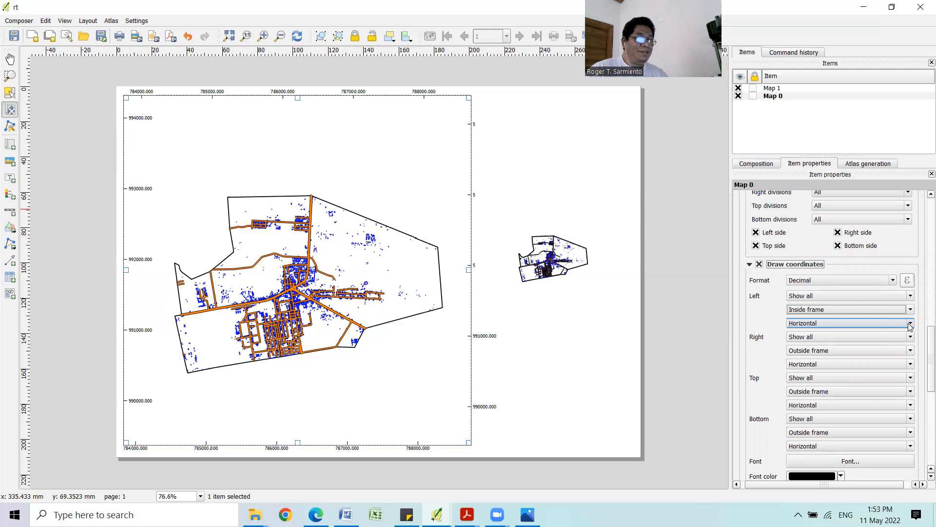
{"action": "left_click", "coordinate": [910, 325]}
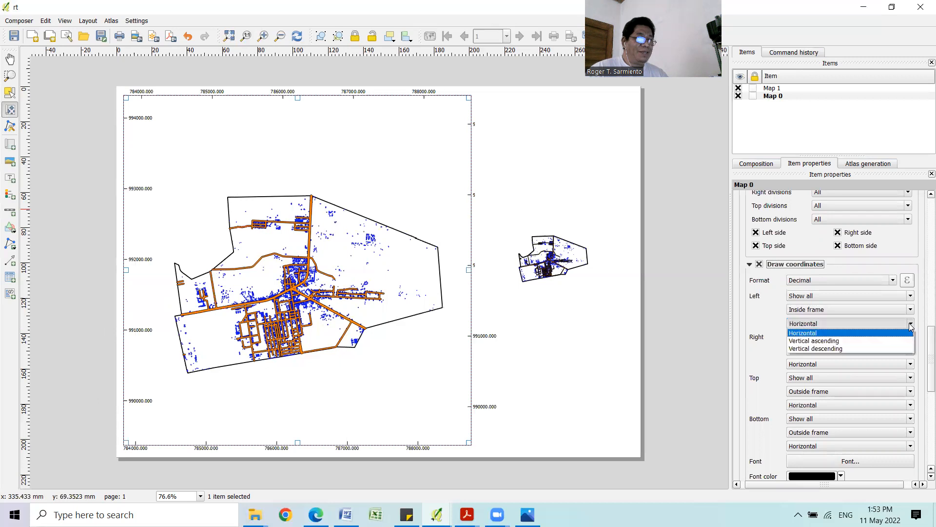
{"action": "left_click", "coordinate": [875, 341]}
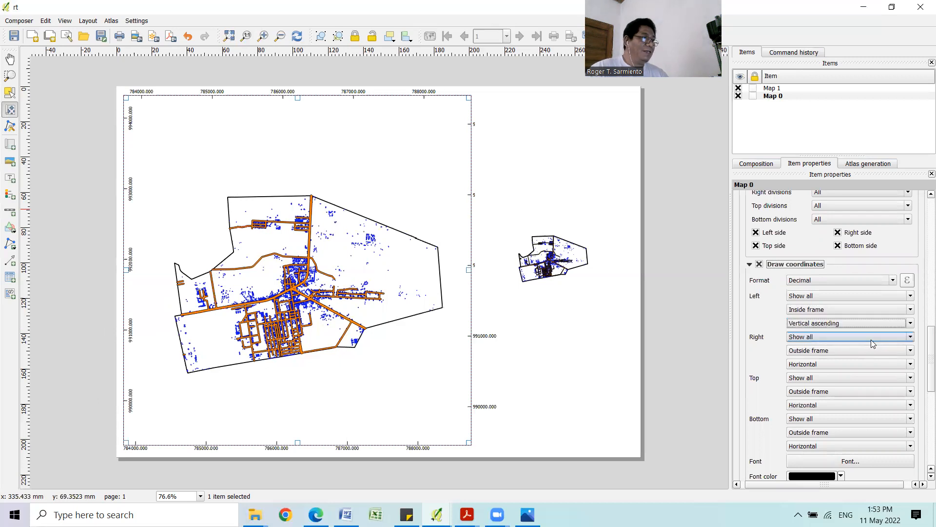
Step: Set the grid's coordinate precision to 0 decimals
{"action": "scroll", "coordinate": [923, 354], "scroll_direction": "down", "scroll_amount": 5}
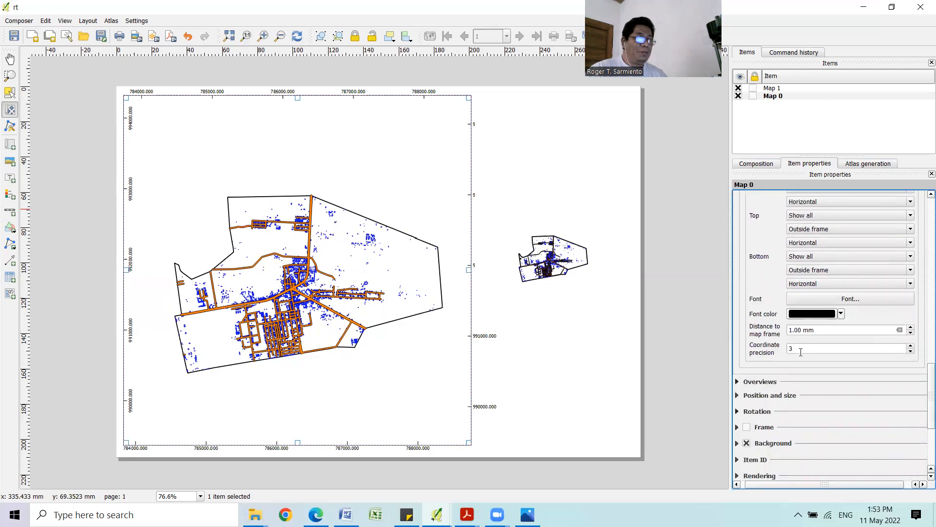
{"action": "left_click", "coordinate": [812, 352]}
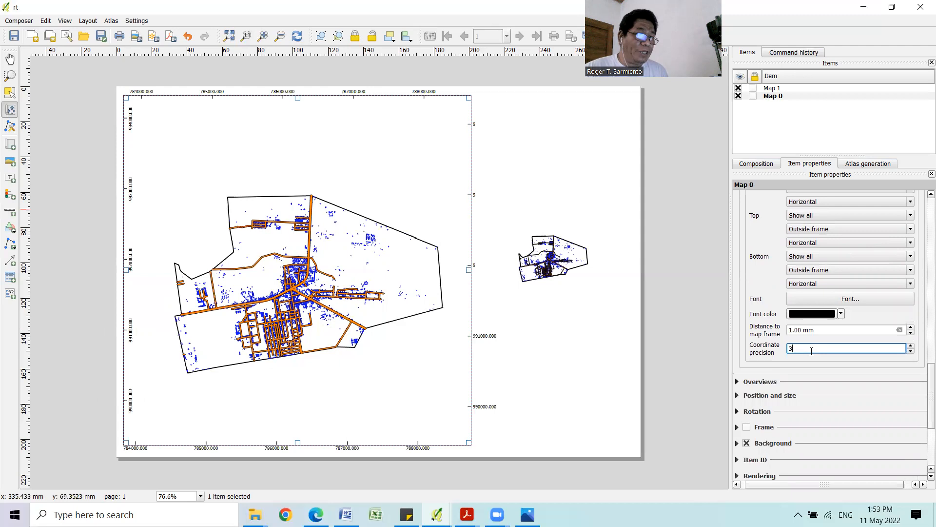
{"action": "left_click", "coordinate": [911, 352]}
{"action": "double_click", "coordinate": [910, 352]}
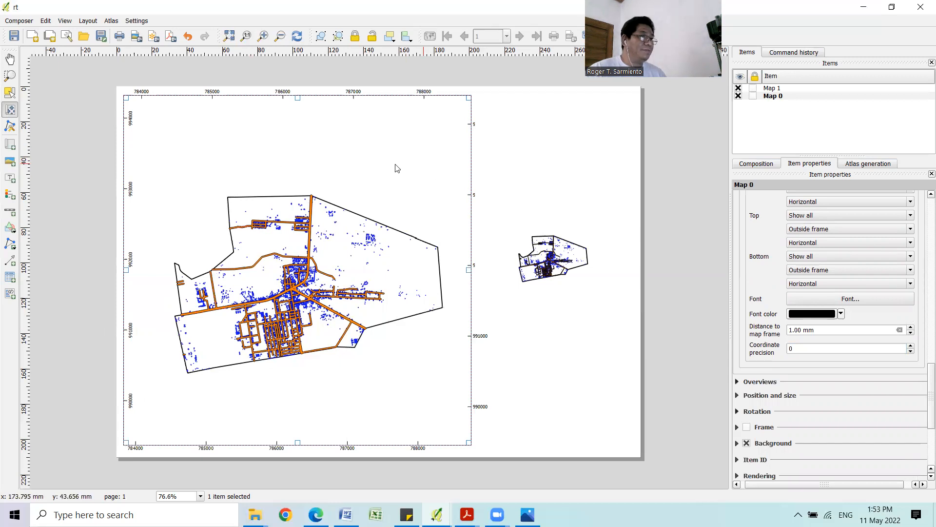
Step: Place the grid's right coordinates inside the frame with vertical descending orientation
{"action": "scroll", "coordinate": [829, 342], "scroll_direction": "up", "scroll_amount": 5}
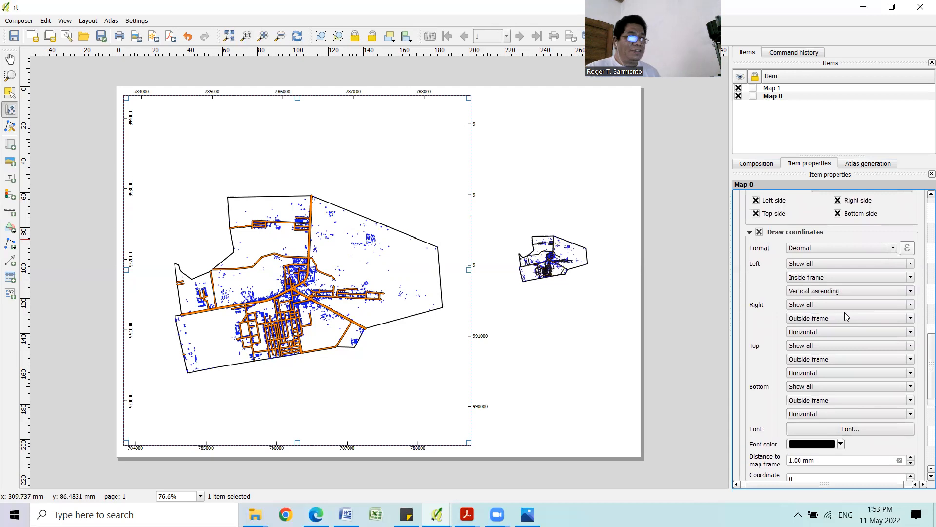
{"action": "left_click", "coordinate": [910, 320]}
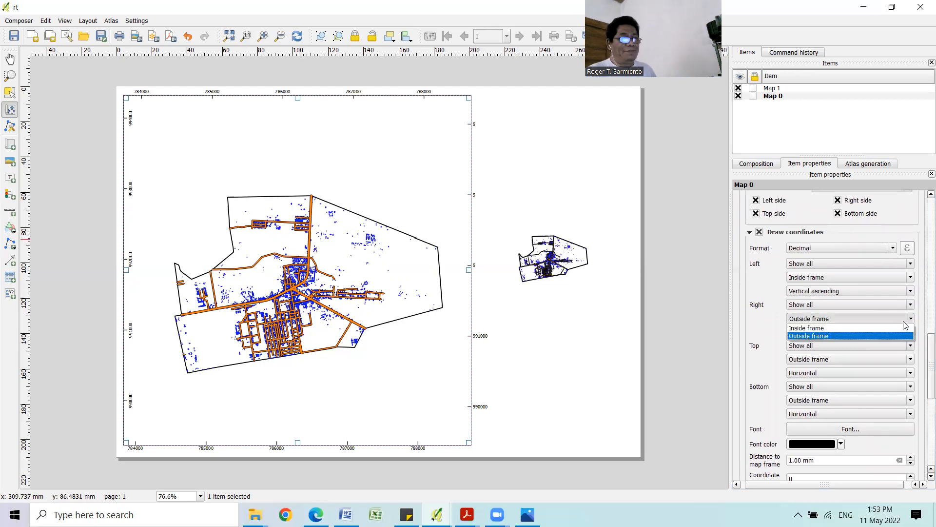
{"action": "left_click", "coordinate": [902, 329]}
{"action": "left_click", "coordinate": [904, 332]}
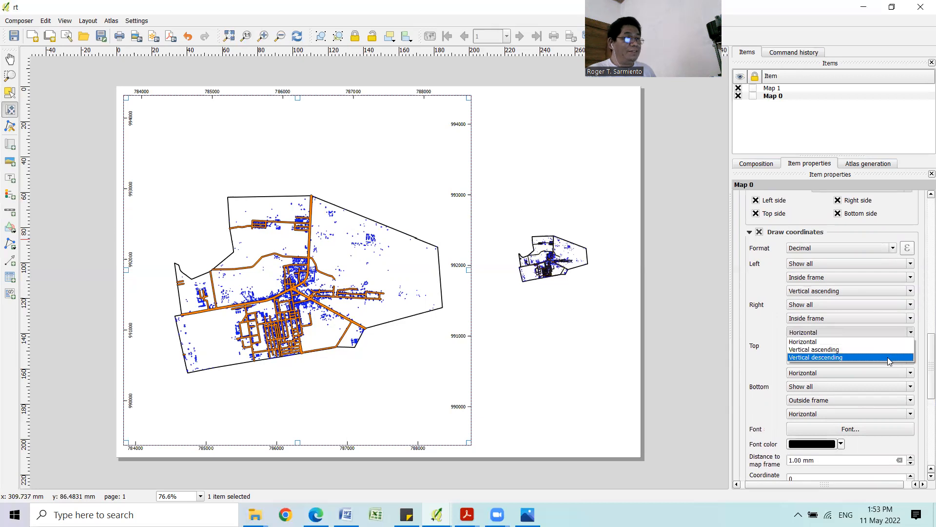
{"action": "left_click", "coordinate": [889, 361]}
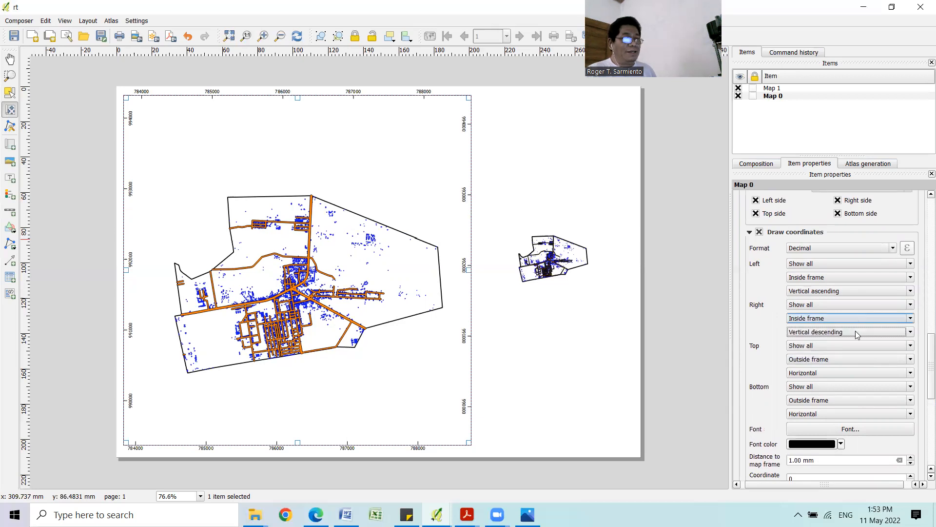
Step: Place the grid's top and bottom coordinates inside the frame
{"action": "left_click", "coordinate": [910, 360]}
{"action": "left_click", "coordinate": [886, 372]}
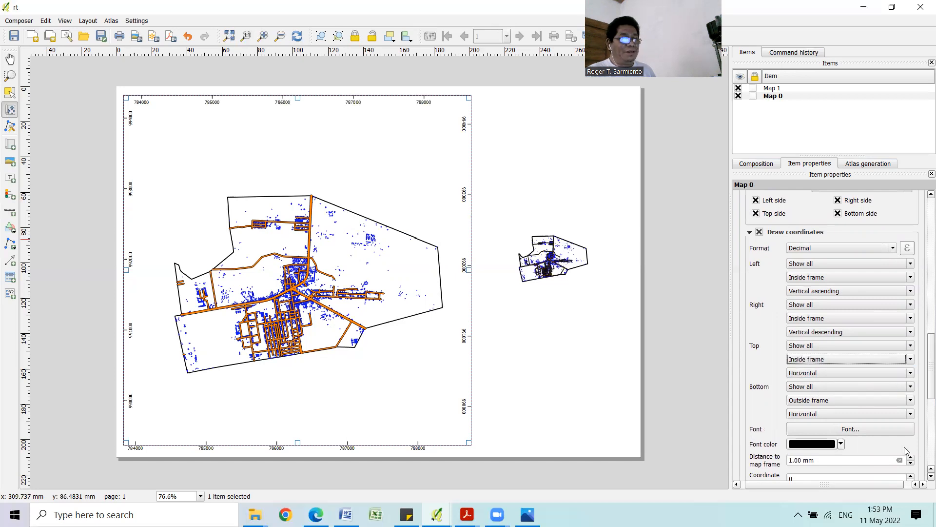
{"action": "left_click", "coordinate": [910, 401]}
{"action": "left_click", "coordinate": [897, 411]}
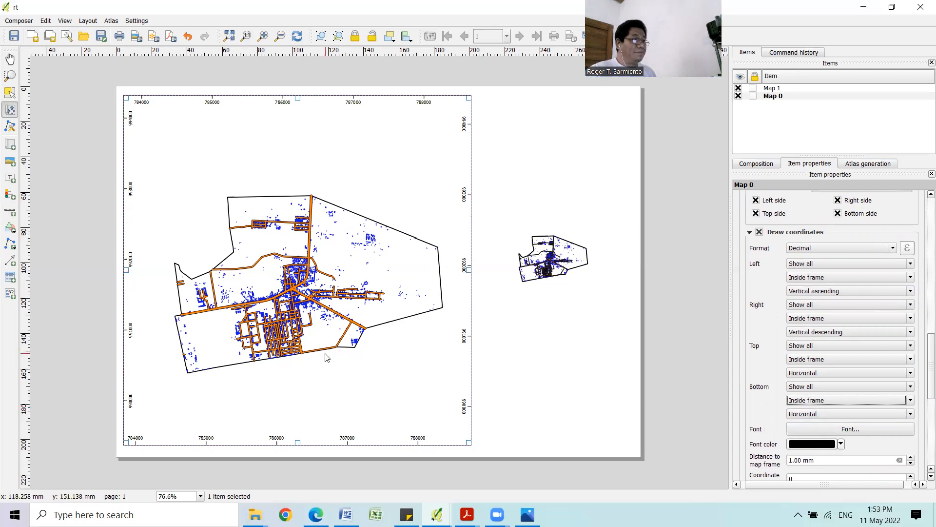
Step: Set the scale of Map 0 to 22000 and reposition the map content within its frame
{"action": "left_click_drag", "start_coordinate": [326, 357], "coordinate": [318, 339]}
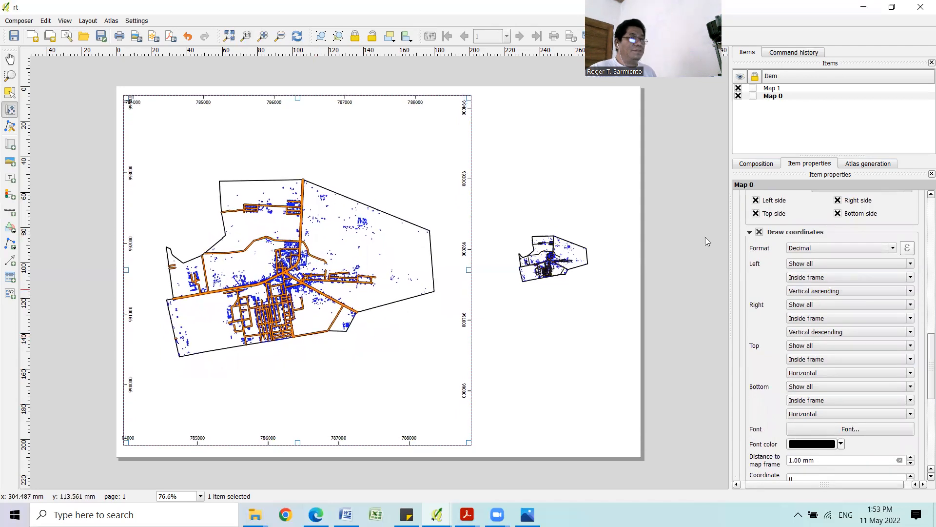
{"action": "scroll", "coordinate": [922, 358], "scroll_direction": "up", "scroll_amount": 15}
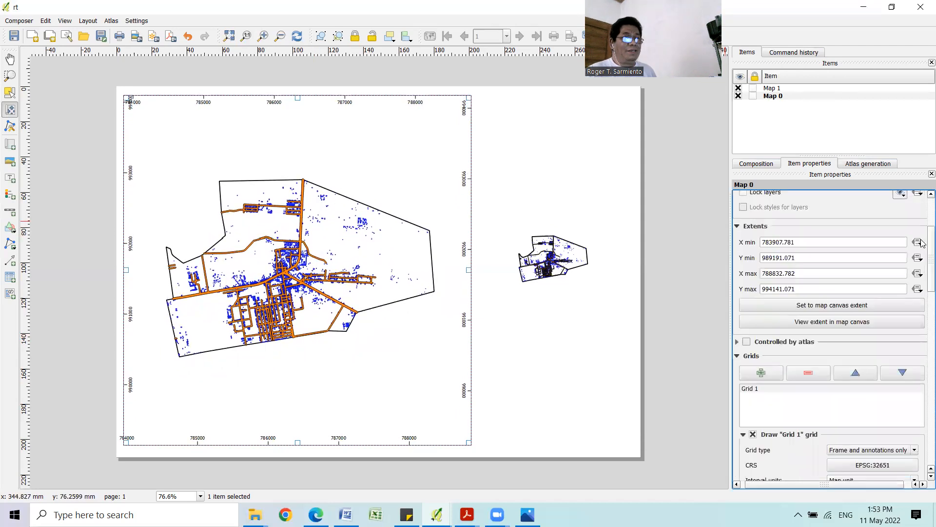
{"action": "left_click", "coordinate": [785, 233]}
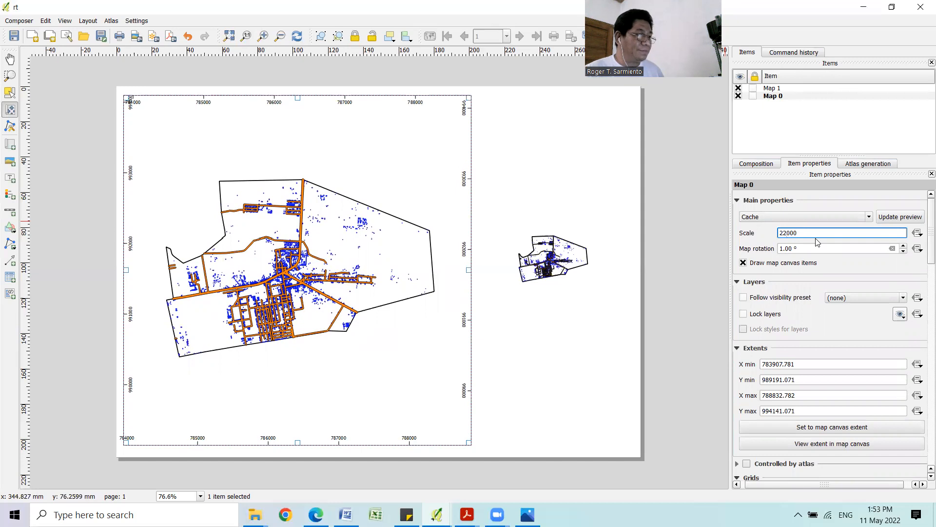
{"action": "key", "text": "Tab"}
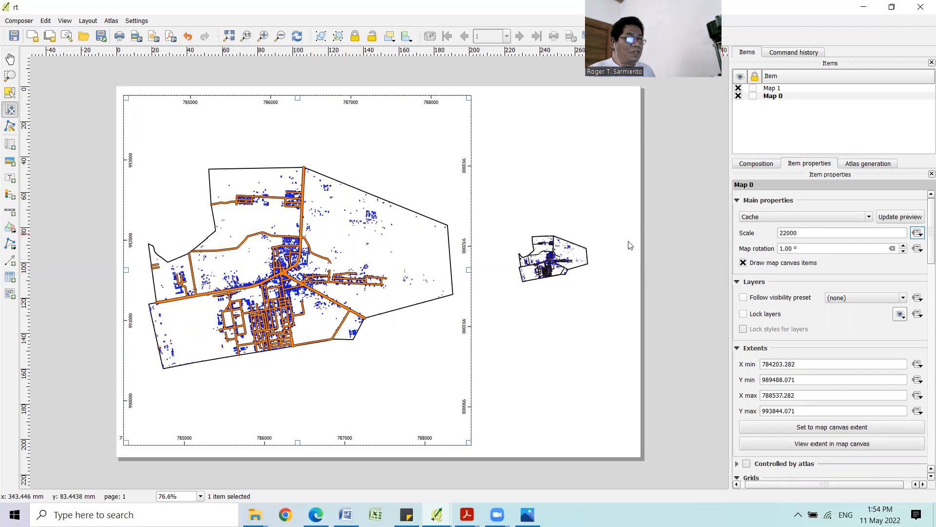
{"action": "left_click_drag", "start_coordinate": [296, 236], "coordinate": [313, 230]}
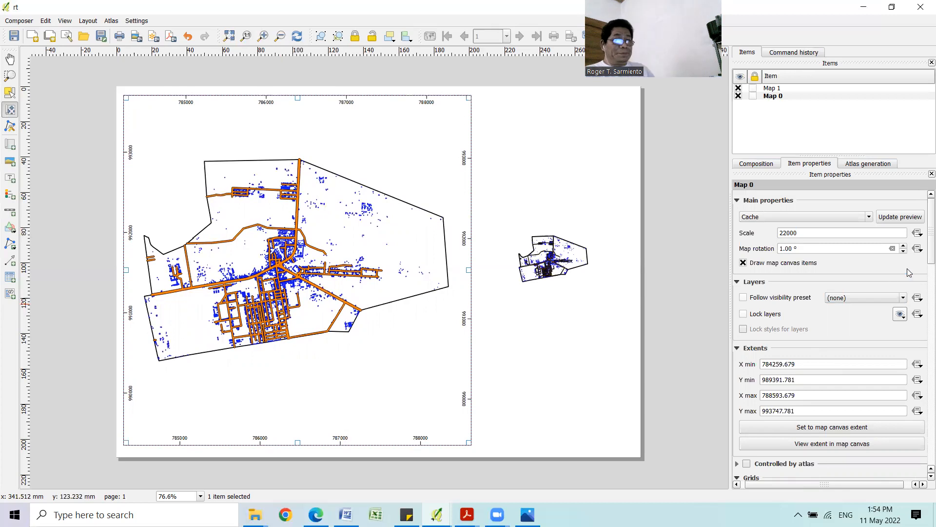
Step: Enable the frame around Map 0 and deselect the map
{"action": "left_click_drag", "start_coordinate": [922, 251], "coordinate": [920, 437]}
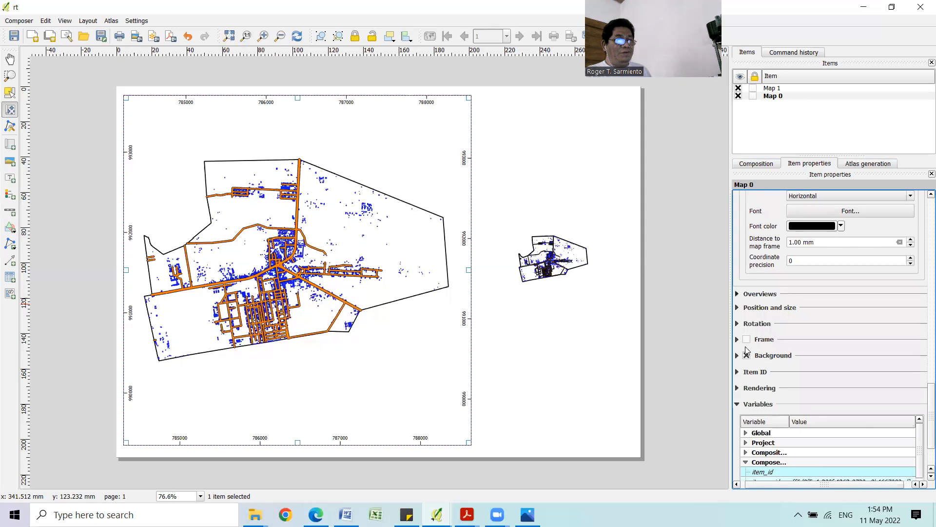
{"action": "left_click", "coordinate": [747, 340]}
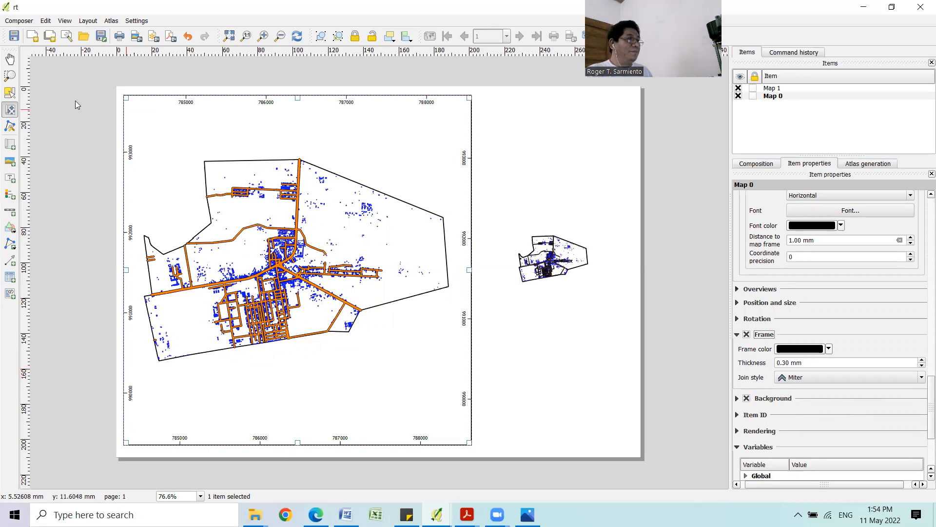
{"action": "left_click", "coordinate": [10, 93]}
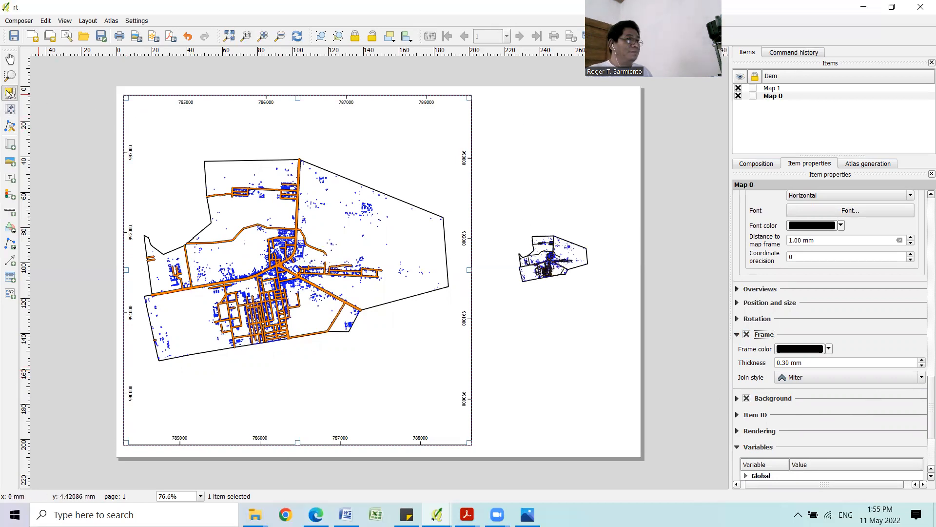
{"action": "left_click", "coordinate": [674, 209]}
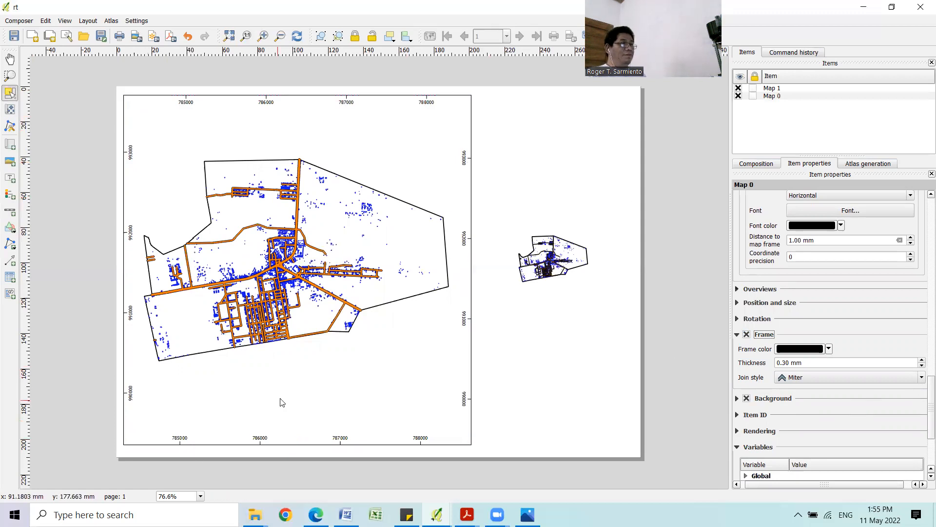
Step: Add a small, narrow image item inside Map 0 near its upper-right corner
{"action": "left_click", "coordinate": [89, 23]}
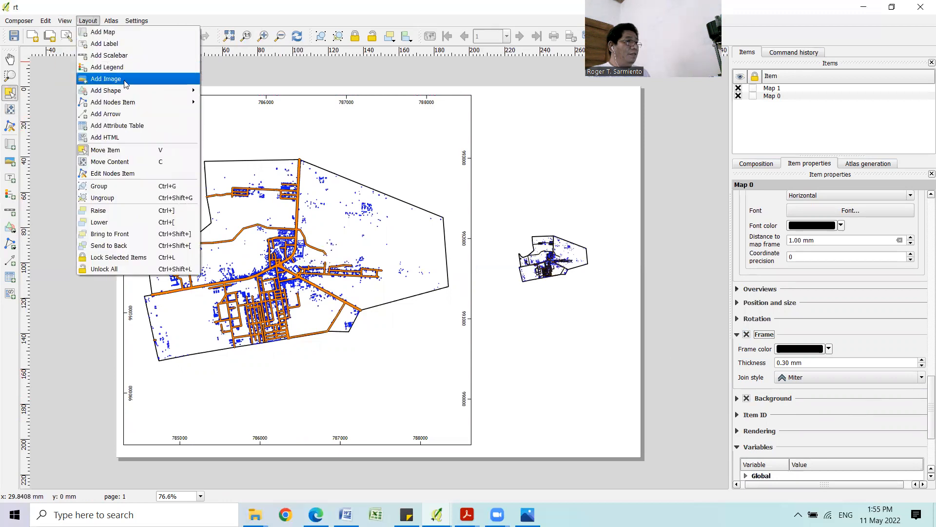
{"action": "left_click", "coordinate": [105, 79]}
{"action": "left_click_drag", "start_coordinate": [449, 107], "coordinate": [438, 135]}
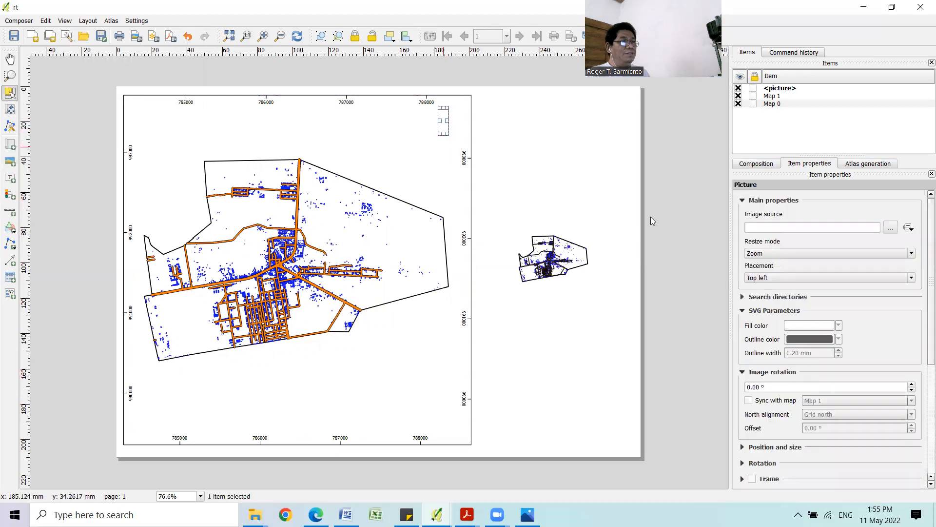
Step: Load the SVG search directory previews for the picture item and choose NorthArrow_03.svg as its image
{"action": "left_click", "coordinate": [783, 90]}
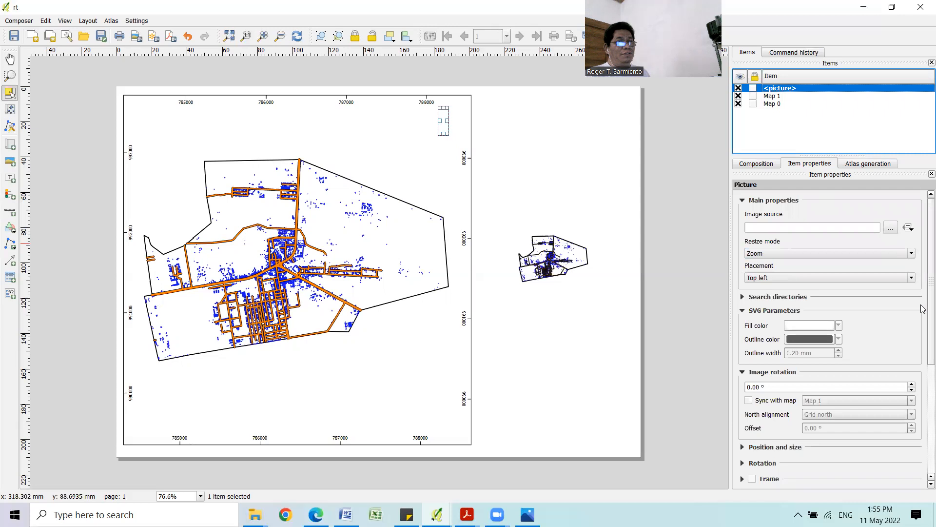
{"action": "left_click", "coordinate": [922, 278]}
{"action": "scroll", "coordinate": [858, 298], "scroll_direction": "down", "scroll_amount": 3}
{"action": "scroll", "coordinate": [866, 303], "scroll_direction": "up", "scroll_amount": 1}
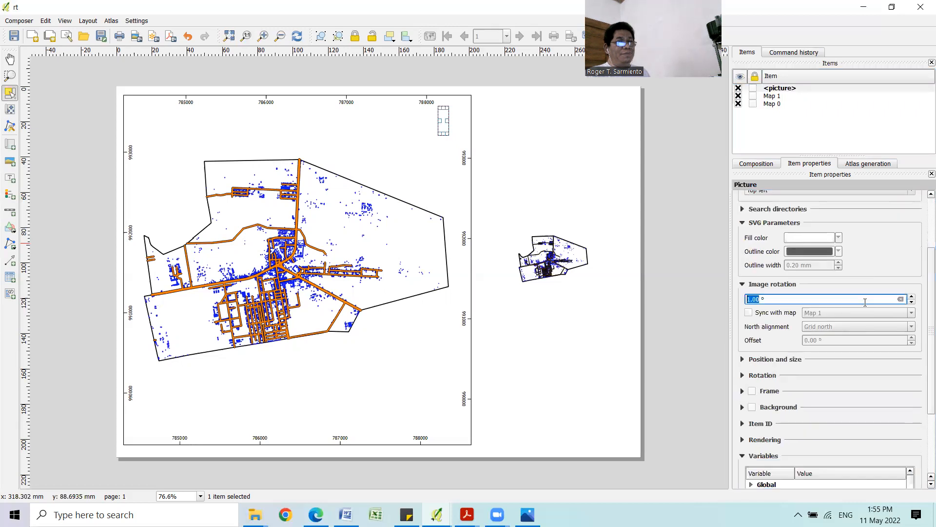
{"action": "scroll", "coordinate": [923, 303], "scroll_direction": "up", "scroll_amount": 3}
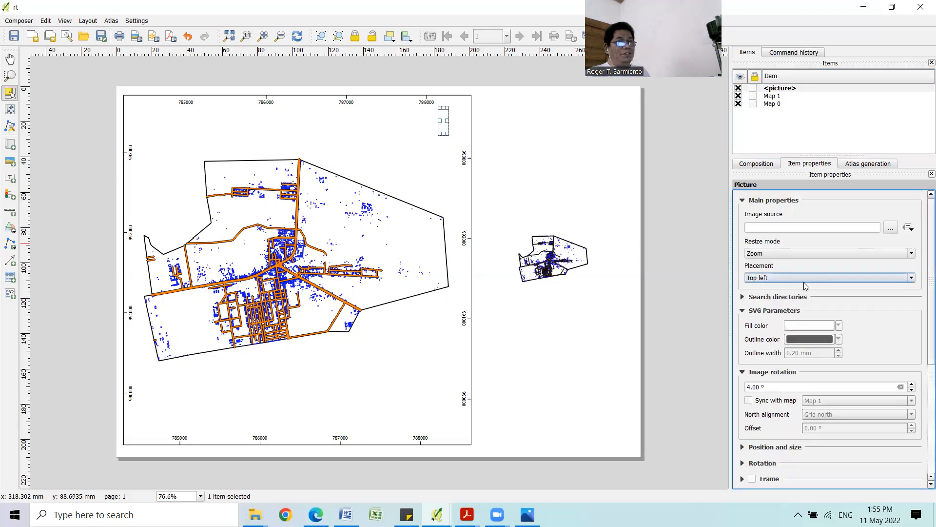
{"action": "left_click", "coordinate": [777, 297]}
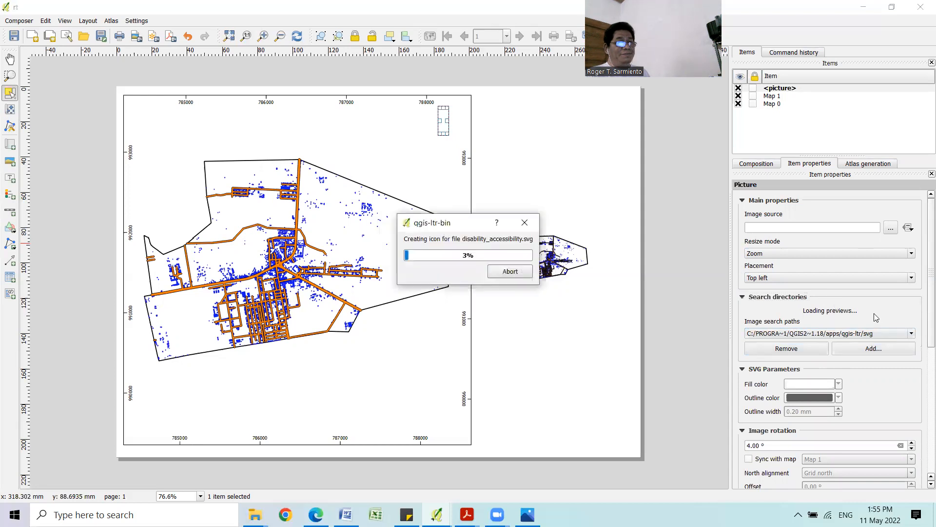
{"action": "scroll", "coordinate": [877, 318], "scroll_direction": "down", "scroll_amount": 1}
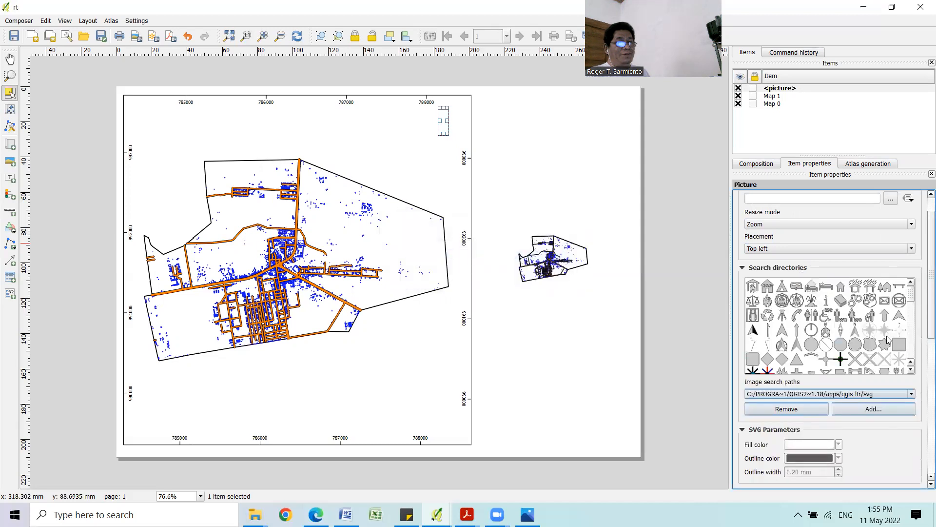
{"action": "left_click", "coordinate": [841, 333]}
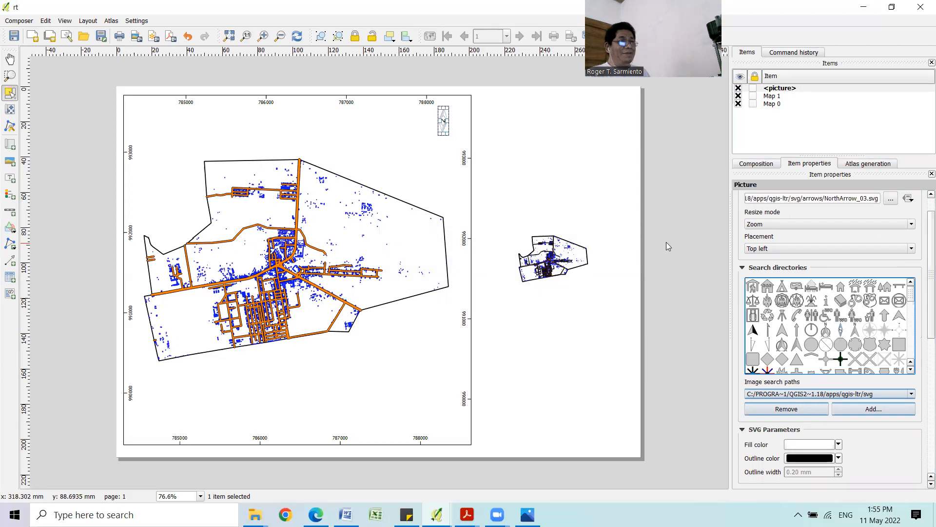
Step: Enlarge the north arrow slightly and move it closer to the upper-right corner of Map 0's frame
{"action": "left_click_drag", "start_coordinate": [447, 133], "coordinate": [459, 114]}
{"action": "left_click", "coordinate": [684, 196]}
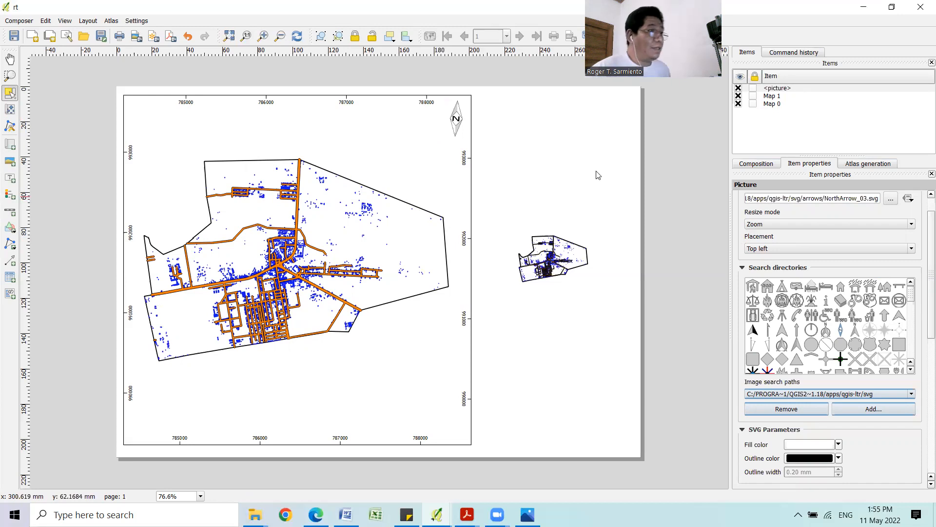
{"action": "left_click", "coordinate": [456, 121]}
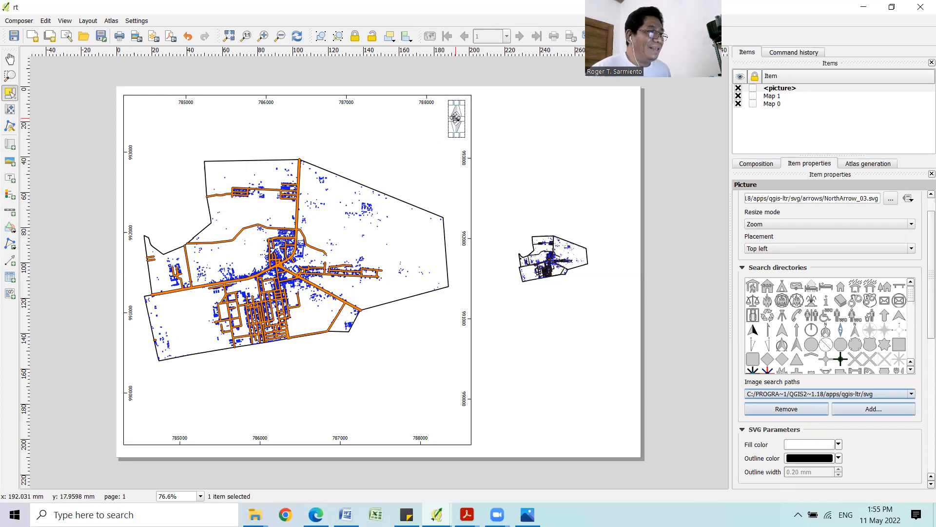
{"action": "left_click", "coordinate": [690, 194]}
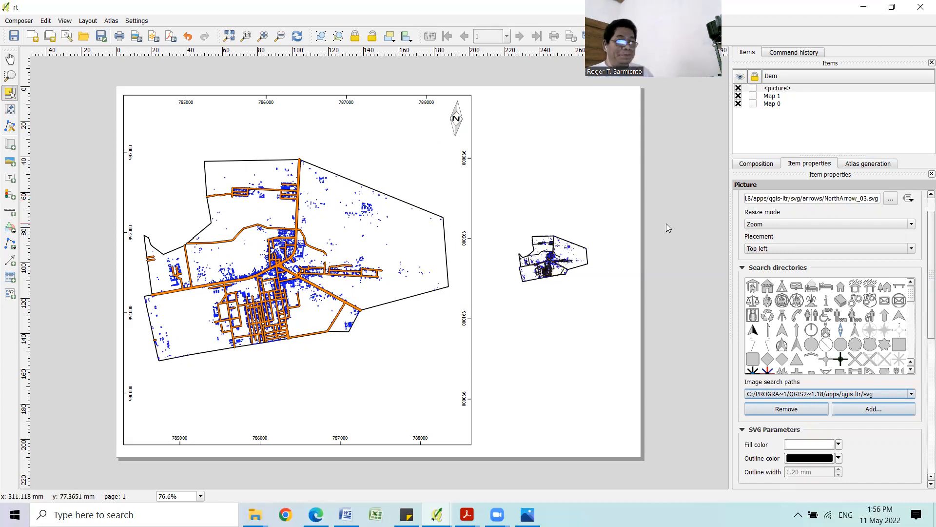
Step: Try the NorthArrow_02.svg symbol and settle on NorthArrow_04.svg for the north arrow
{"action": "left_click", "coordinate": [856, 331]}
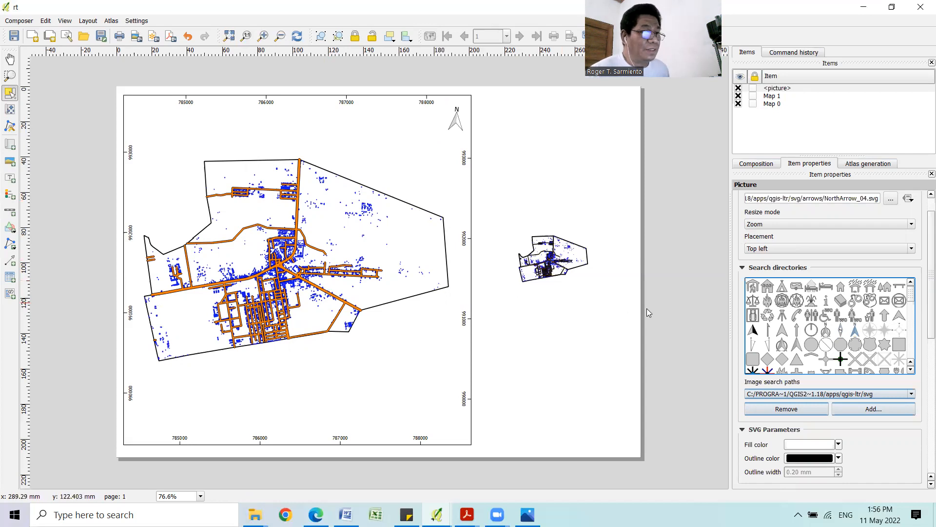
{"action": "left_click", "coordinate": [826, 332]}
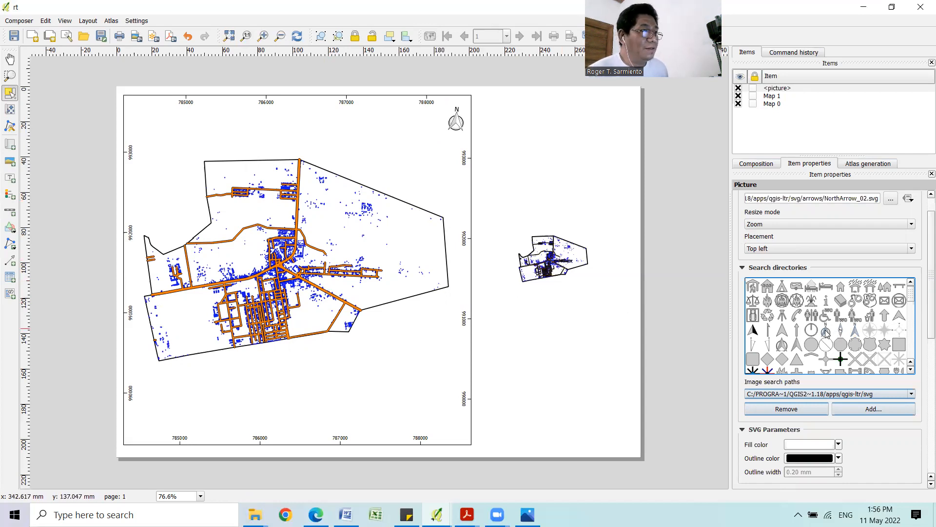
{"action": "left_click", "coordinate": [854, 332]}
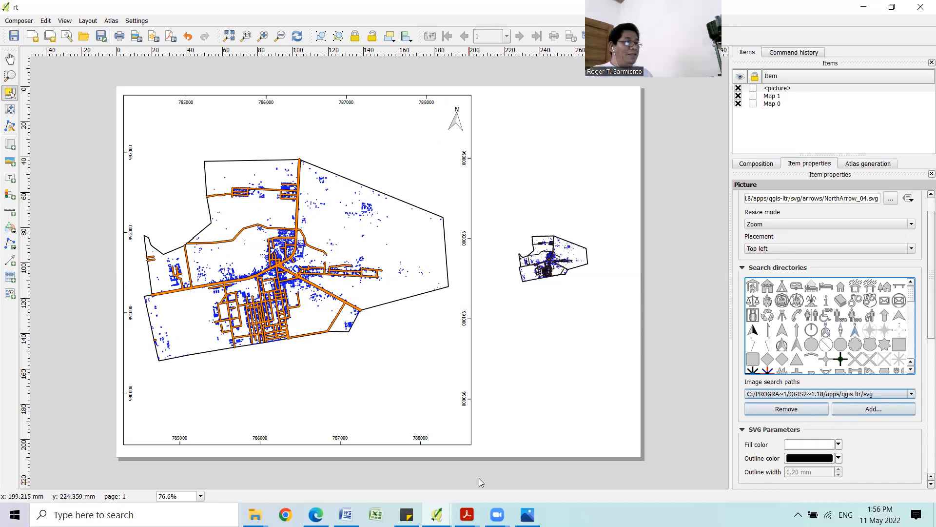
{"action": "mouse_move", "coordinate": [436, 515]}
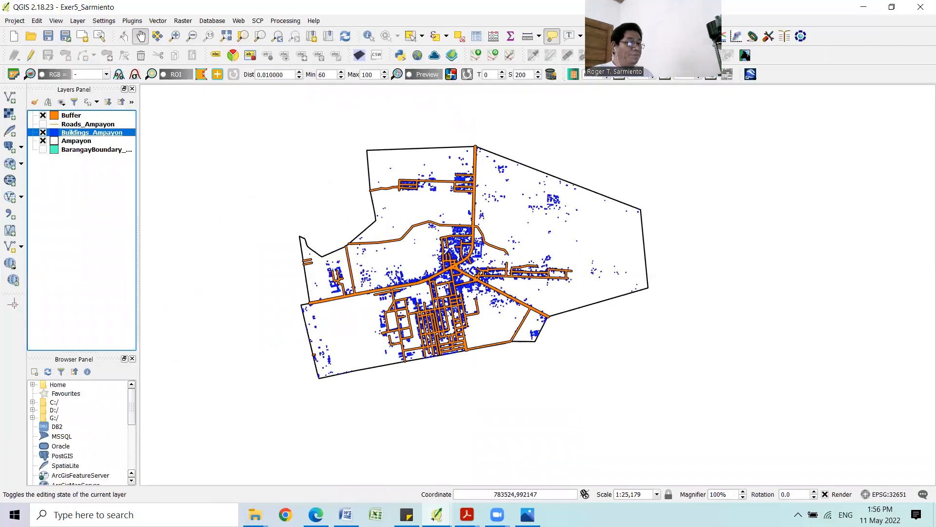
{"action": "mouse_move", "coordinate": [436, 515]}
{"action": "left_click", "coordinate": [507, 462]}
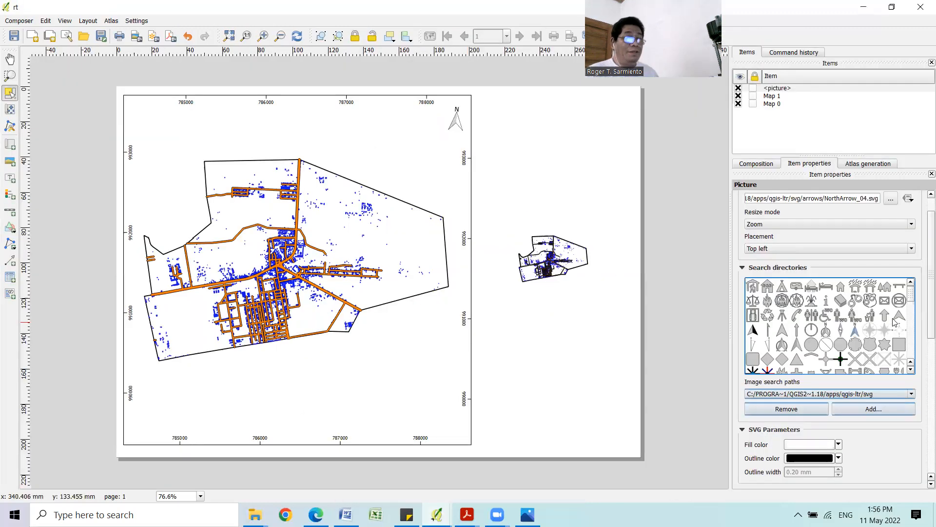
Step: Set the map rotation of Map 0 to 0° and refresh the composition view
{"action": "scroll", "coordinate": [923, 320], "scroll_direction": "up", "scroll_amount": 2}
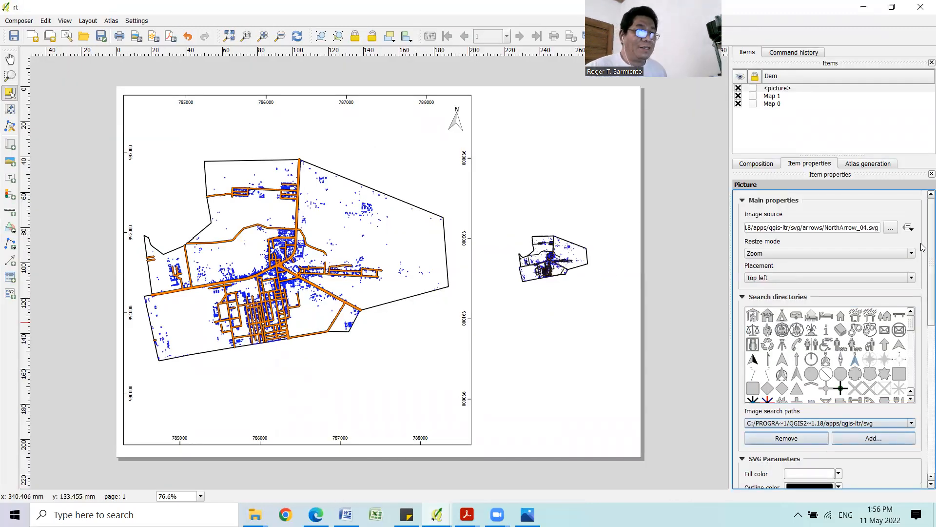
{"action": "left_click", "coordinate": [774, 104]}
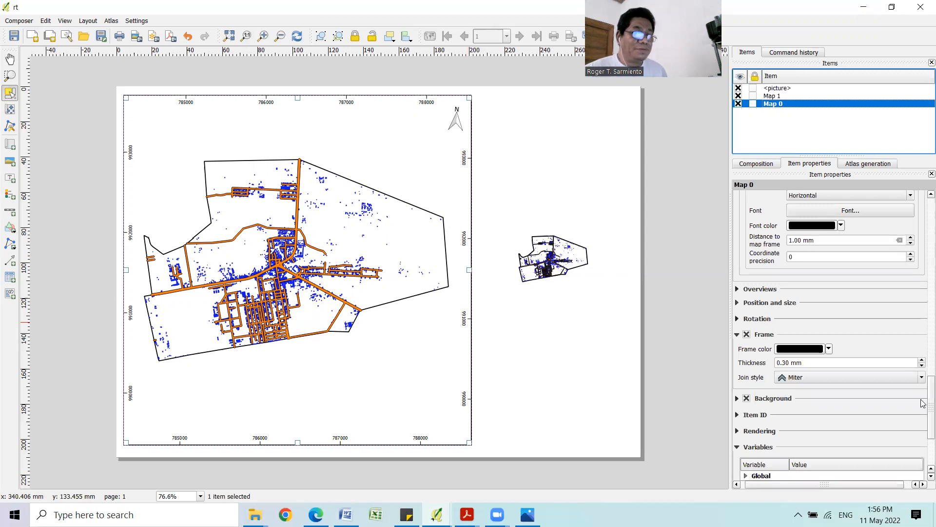
{"action": "left_click_drag", "start_coordinate": [923, 420], "coordinate": [924, 228]}
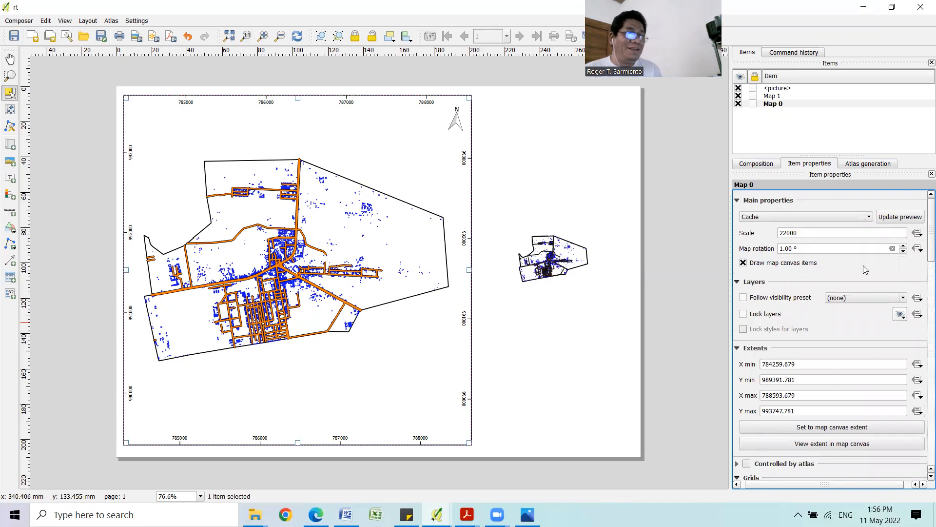
{"action": "left_click", "coordinate": [904, 252]}
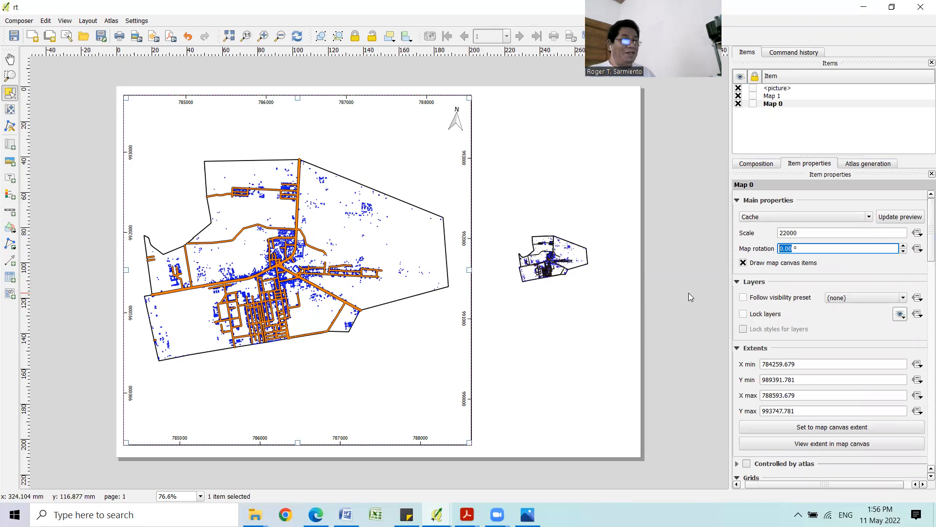
{"action": "key", "text": "Tab"}
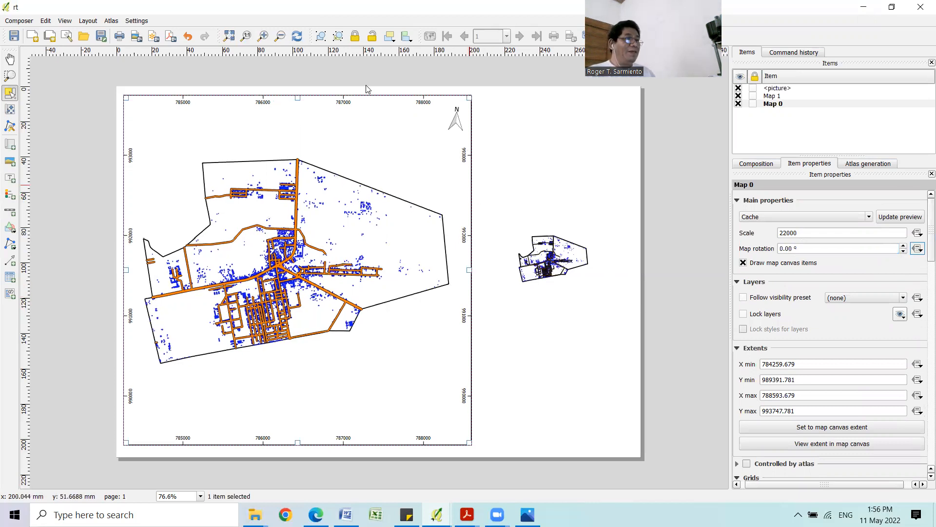
{"action": "left_click", "coordinate": [299, 37]}
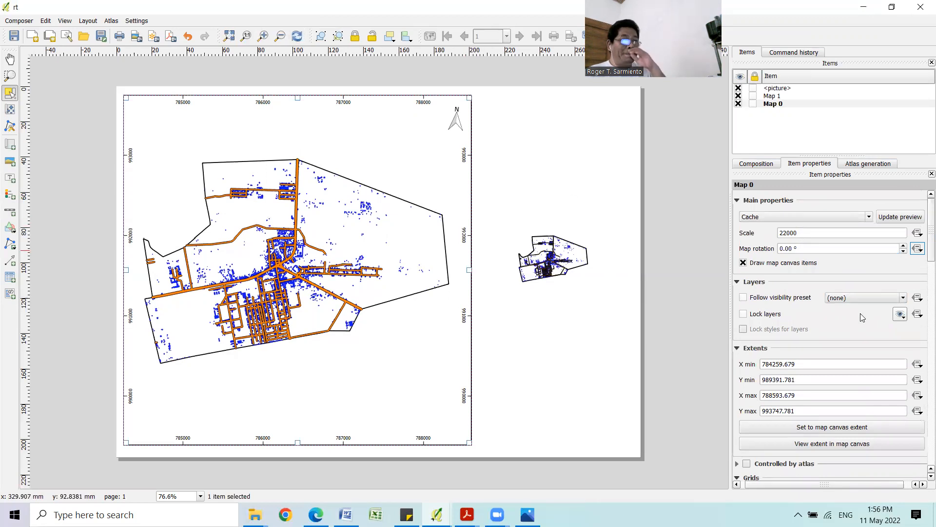
{"action": "left_click", "coordinate": [903, 253]}
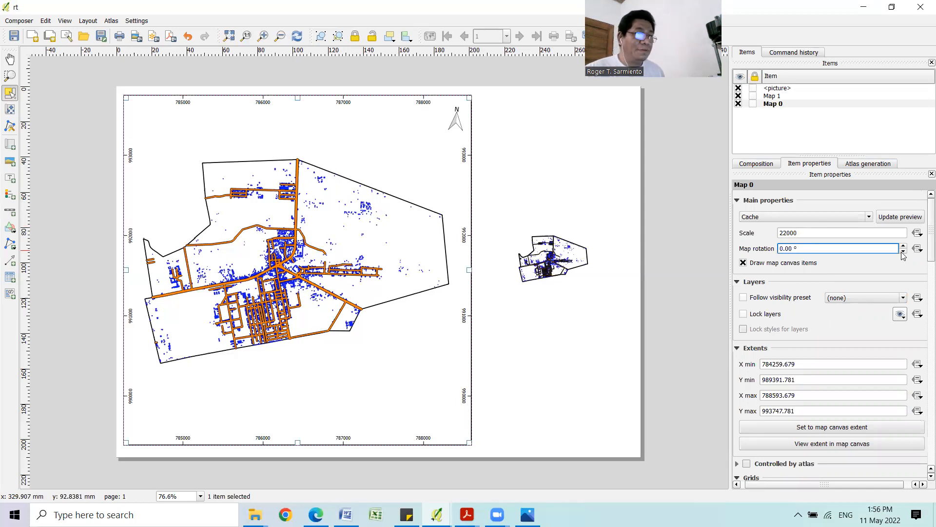
{"action": "scroll", "coordinate": [903, 250], "scroll_direction": "up", "scroll_amount": 3}
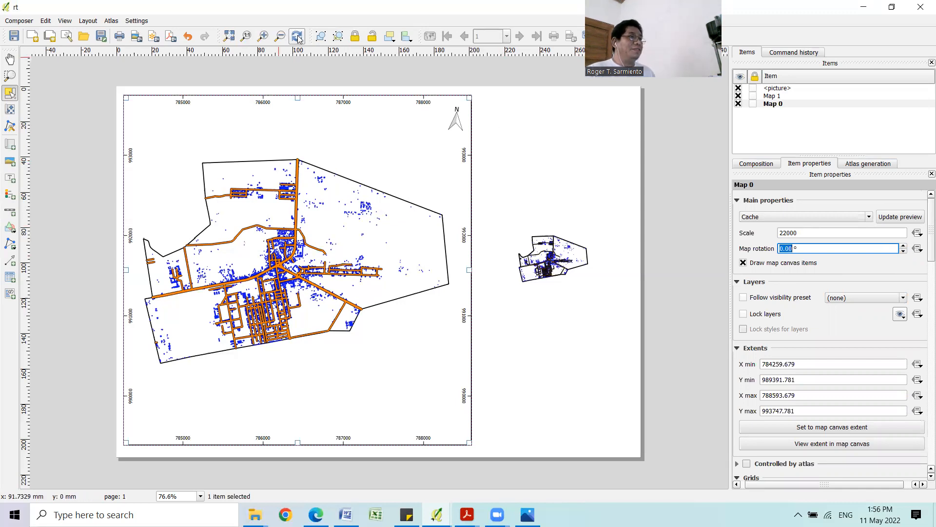
{"action": "left_click", "coordinate": [678, 216]}
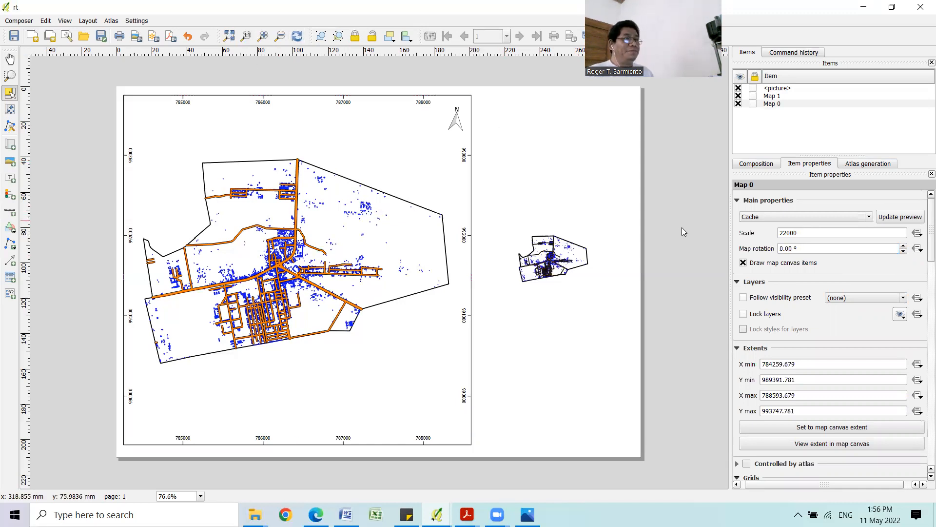
Step: Try NorthArrow_03.svg and NorthArrow_01.svg for the north arrow and return to NorthArrow_04.svg
{"action": "left_click", "coordinate": [460, 125]}
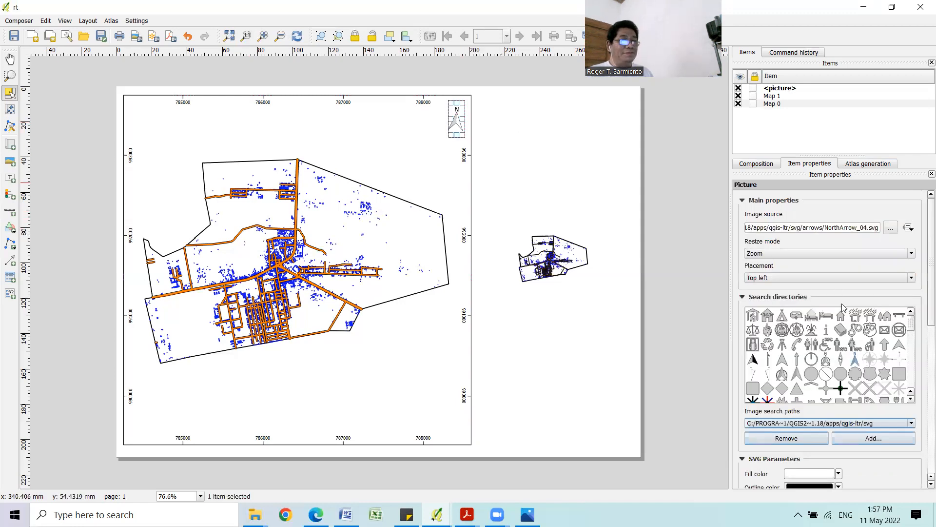
{"action": "left_click", "coordinate": [840, 363]}
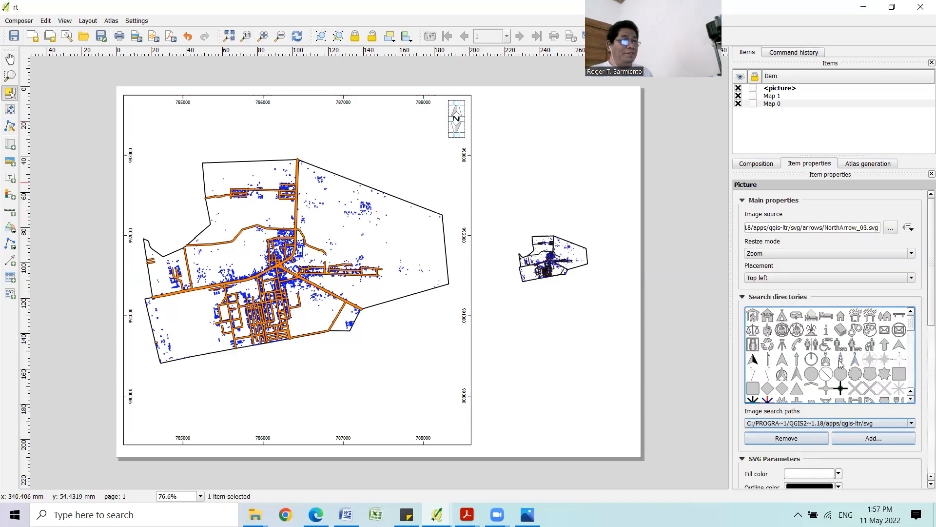
{"action": "left_click", "coordinate": [823, 362]}
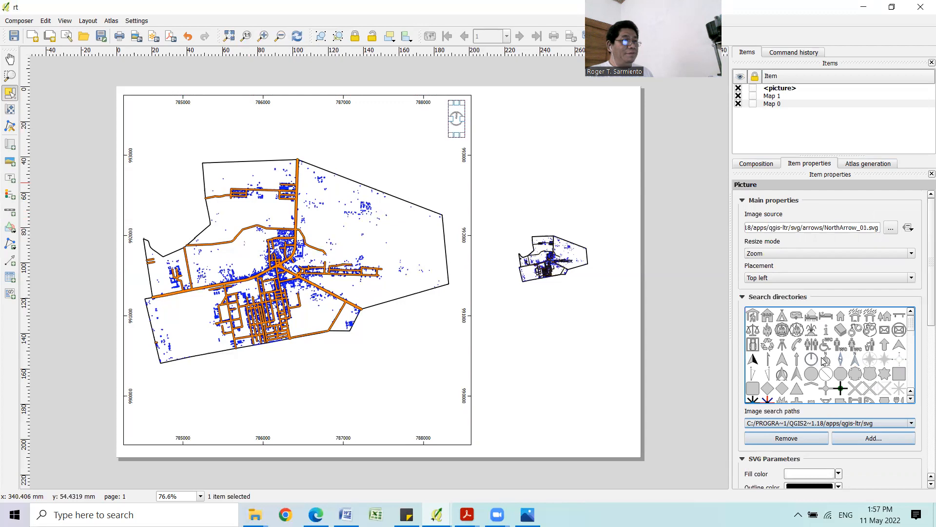
{"action": "left_click", "coordinate": [854, 362]}
{"action": "left_click", "coordinate": [699, 294]}
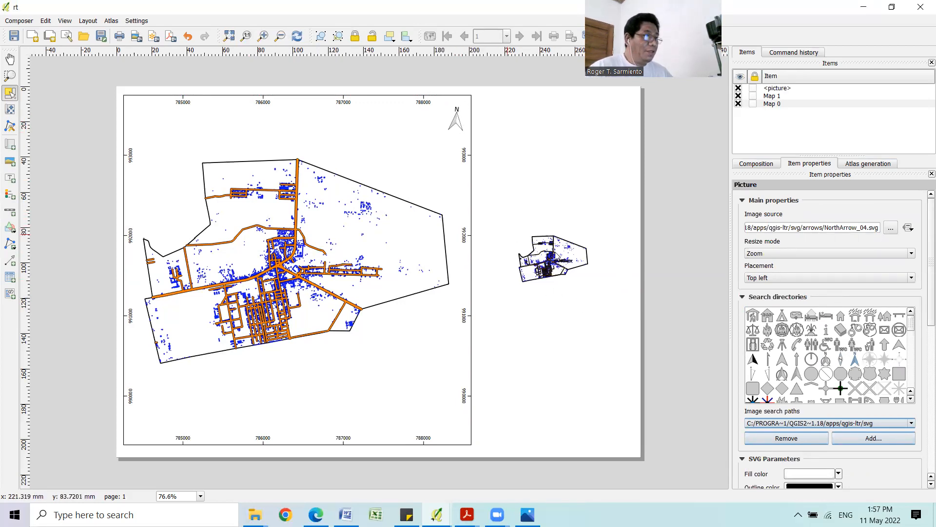
Step: Switch to Photos to examine the layout of the finished reference map, and return to the composer
{"action": "left_click", "coordinate": [528, 515]}
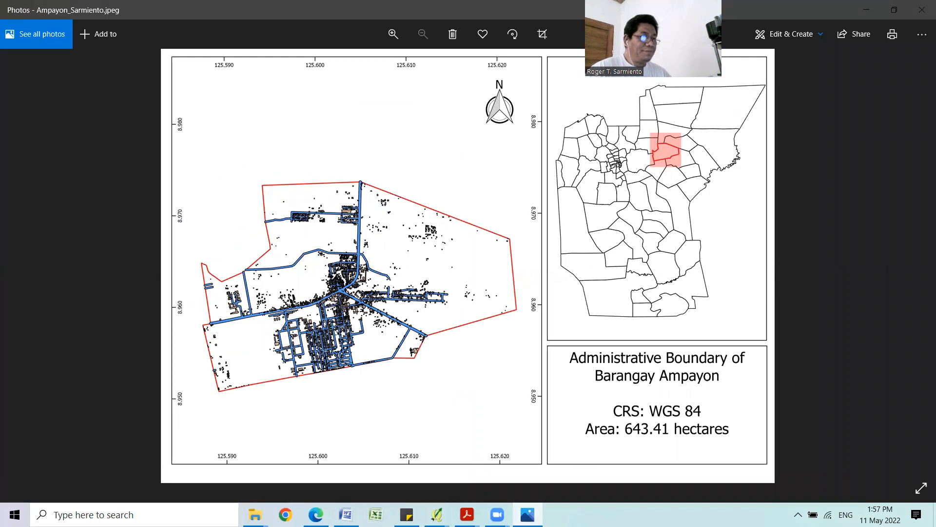
{"action": "left_click", "coordinate": [528, 514]}
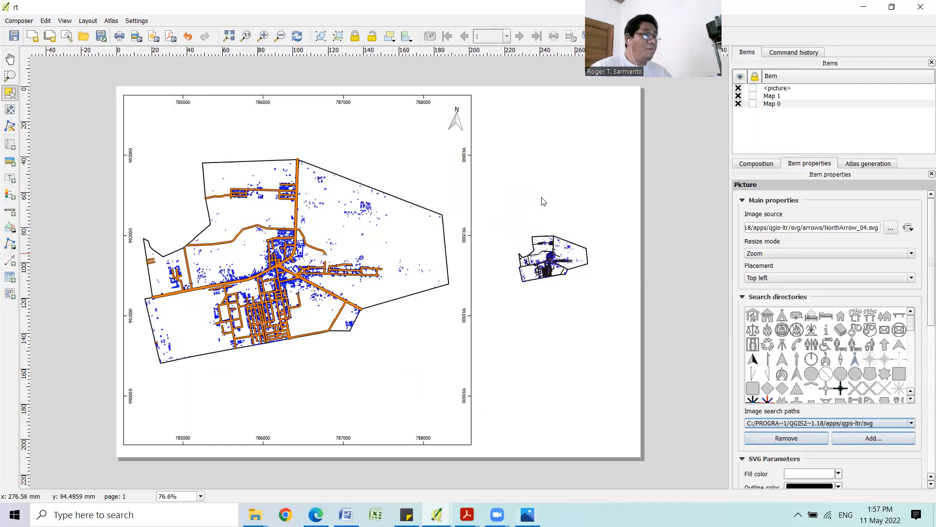
Step: Lock the layers and layer styles of Map 0, and lock the Map 0 item in the composition
{"action": "left_click", "coordinate": [773, 104]}
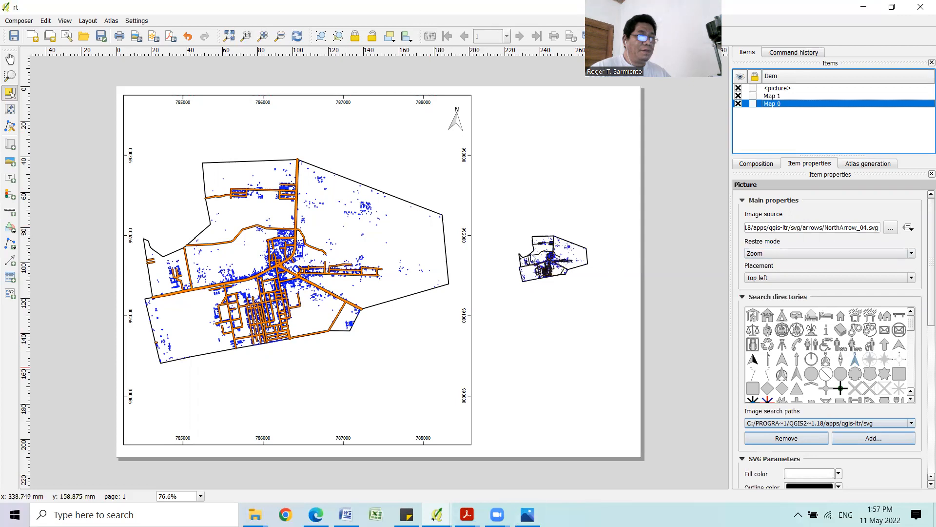
{"action": "left_click", "coordinate": [385, 150]}
{"action": "left_click", "coordinate": [743, 315]}
{"action": "left_click", "coordinate": [743, 330]}
{"action": "left_click", "coordinate": [681, 316]}
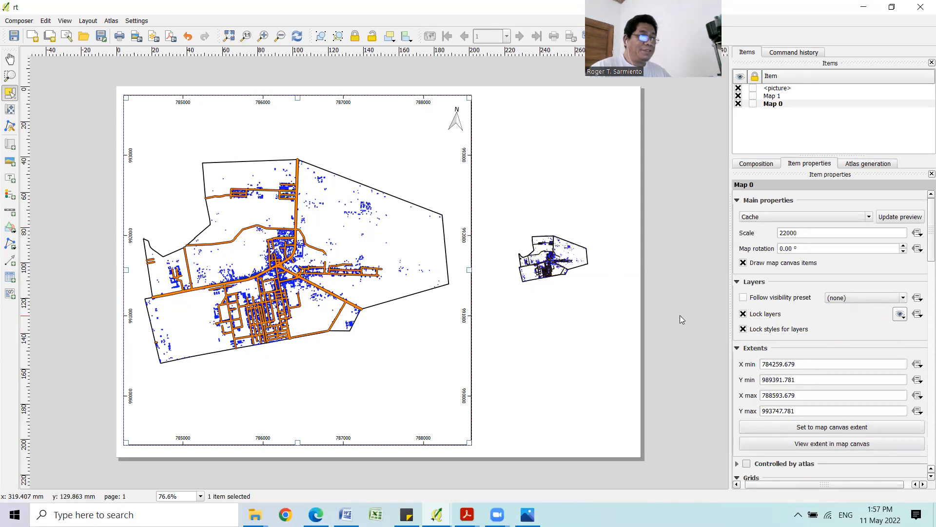
{"action": "left_click", "coordinate": [752, 104]}
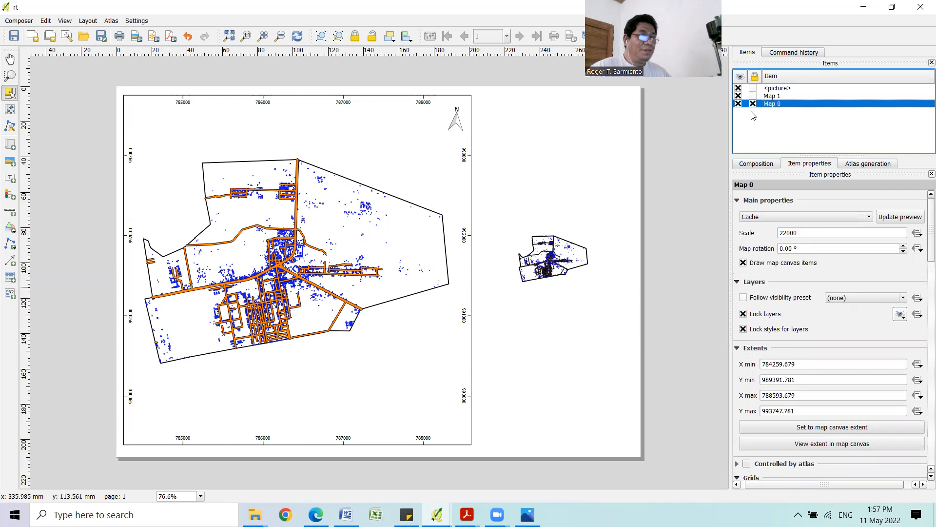
Step: Switch to the main QGIS window, show the BarangayBoundary layer and hide the Buildings_Ampayon and Buffer layers
{"action": "left_click", "coordinate": [778, 96]}
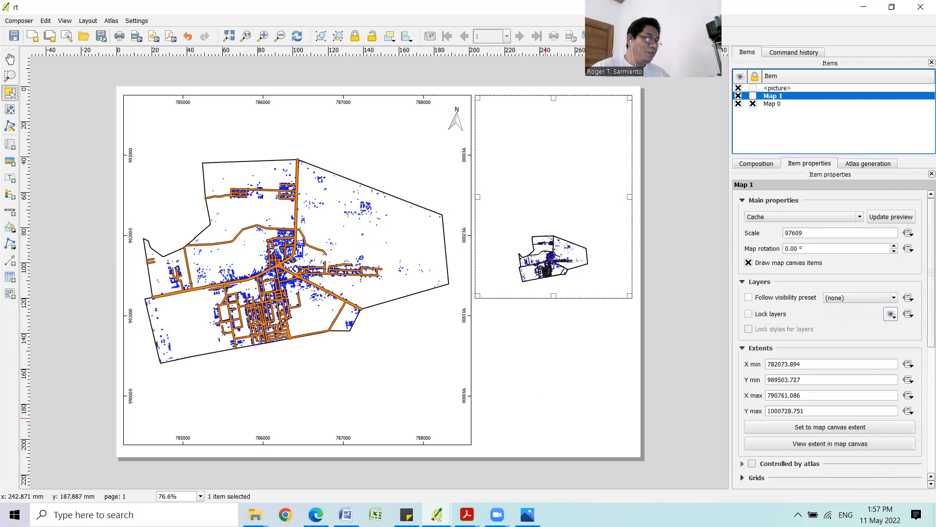
{"action": "mouse_move", "coordinate": [436, 515]}
{"action": "left_click", "coordinate": [368, 466]}
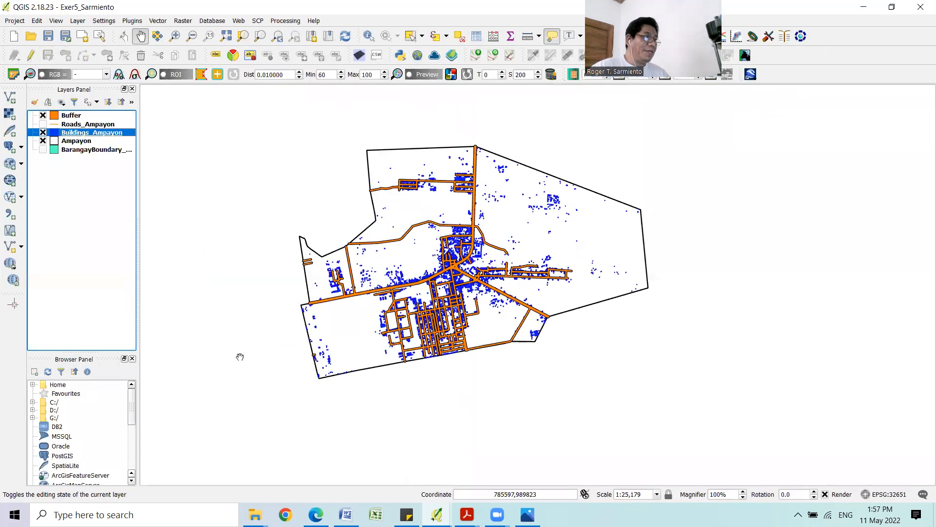
{"action": "left_click", "coordinate": [527, 515]}
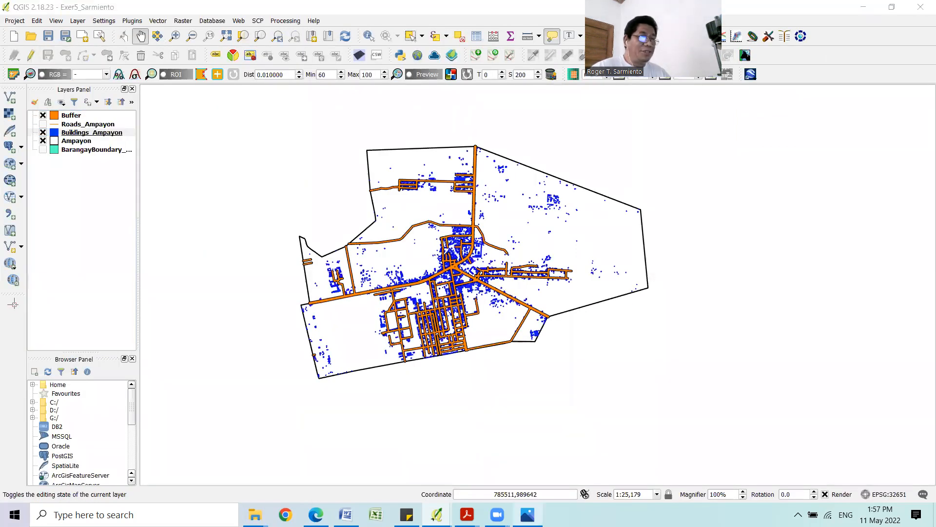
{"action": "left_click", "coordinate": [528, 514]}
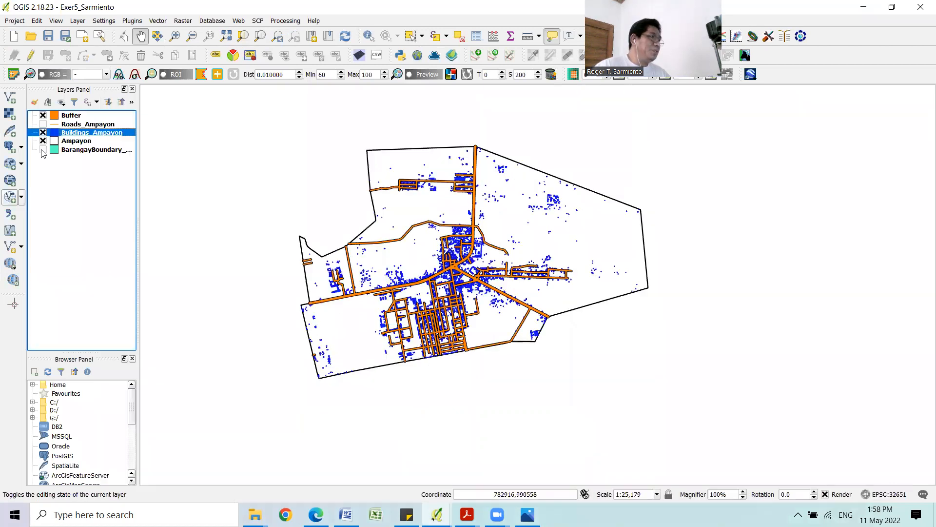
{"action": "left_click", "coordinate": [43, 149]}
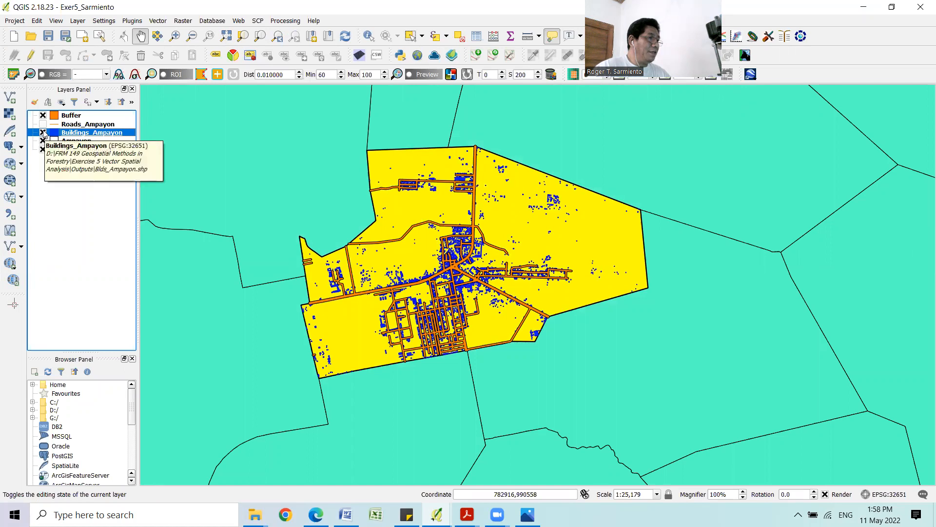
{"action": "left_click", "coordinate": [43, 132]}
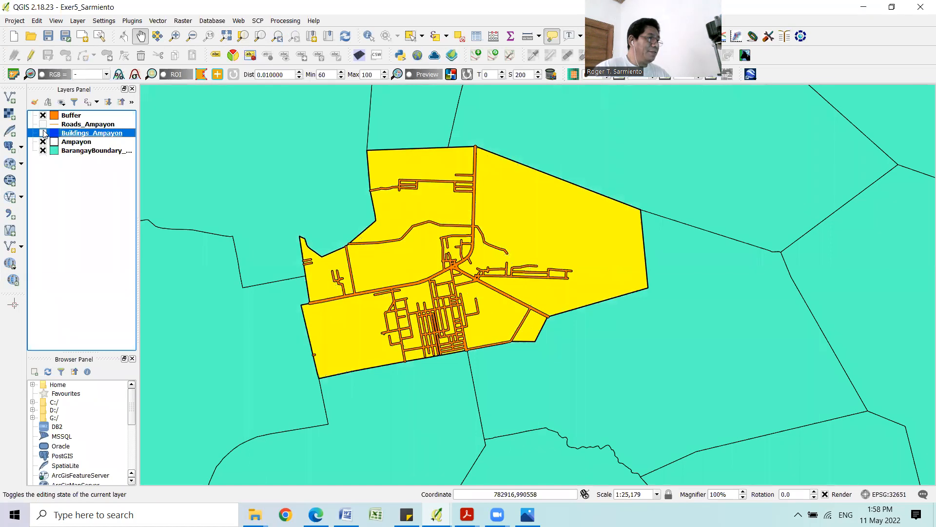
{"action": "left_click", "coordinate": [43, 116]}
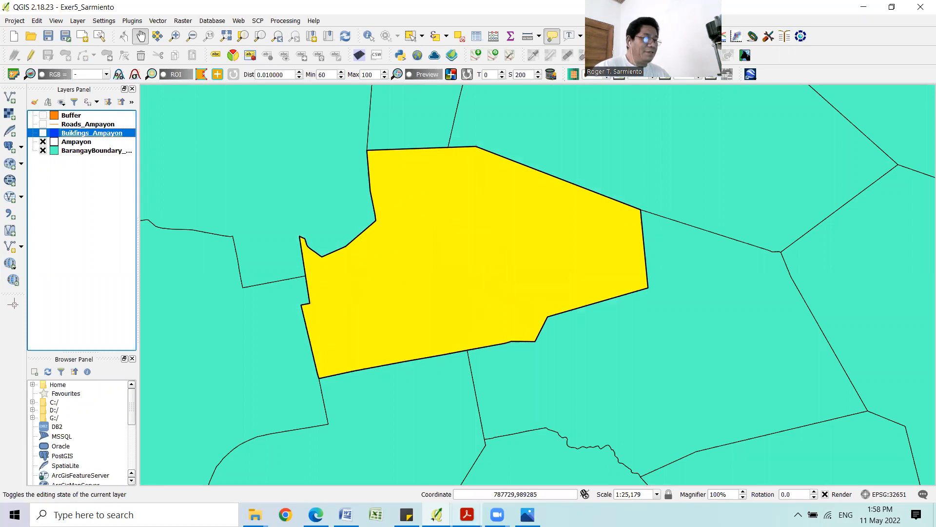
Step: Return to the composer and refresh the view to update Map 1 with the currently shown layers
{"action": "left_click", "coordinate": [436, 515]}
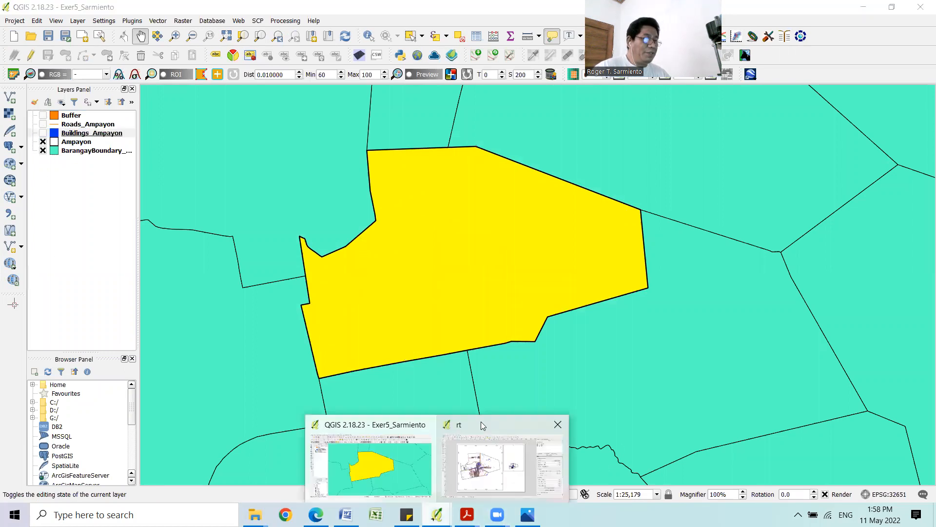
{"action": "left_click", "coordinate": [481, 421]}
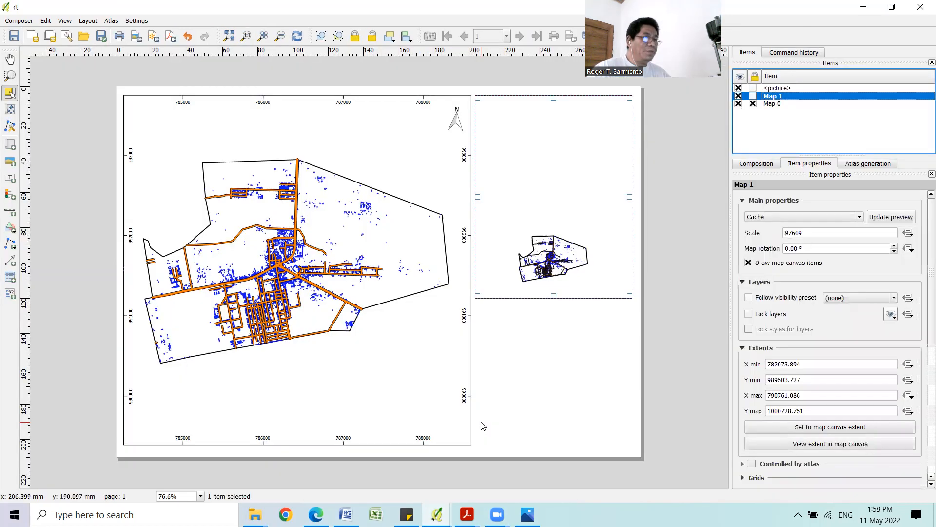
{"action": "left_click", "coordinate": [298, 36]}
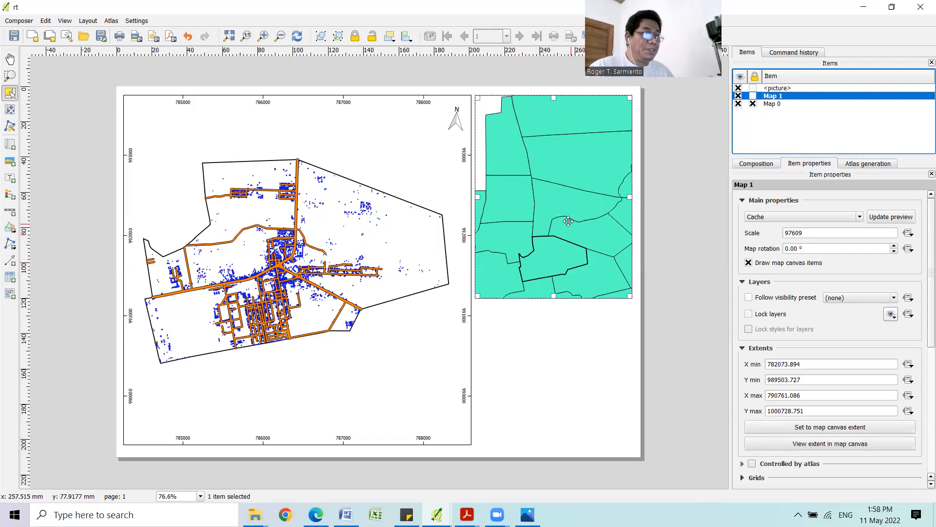
Step: Try scales of 120000, 1200000 and 500000 for Map 1
{"action": "left_click_drag", "start_coordinate": [813, 236], "coordinate": [779, 235]}
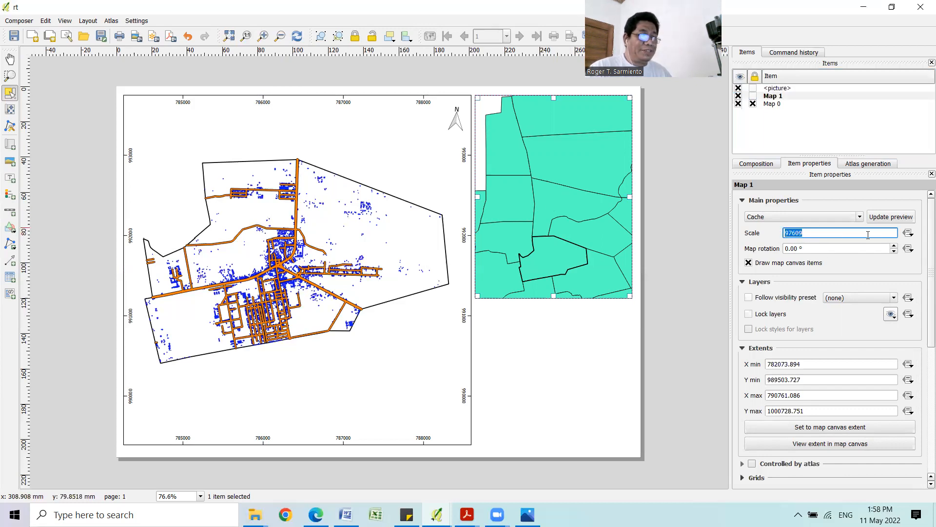
{"action": "type", "text": "120000"}
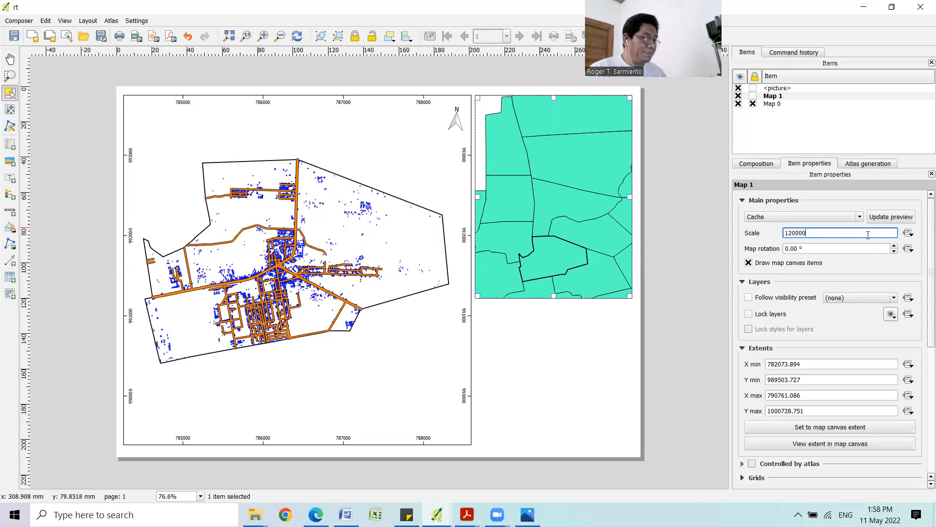
{"action": "key", "text": "Return"}
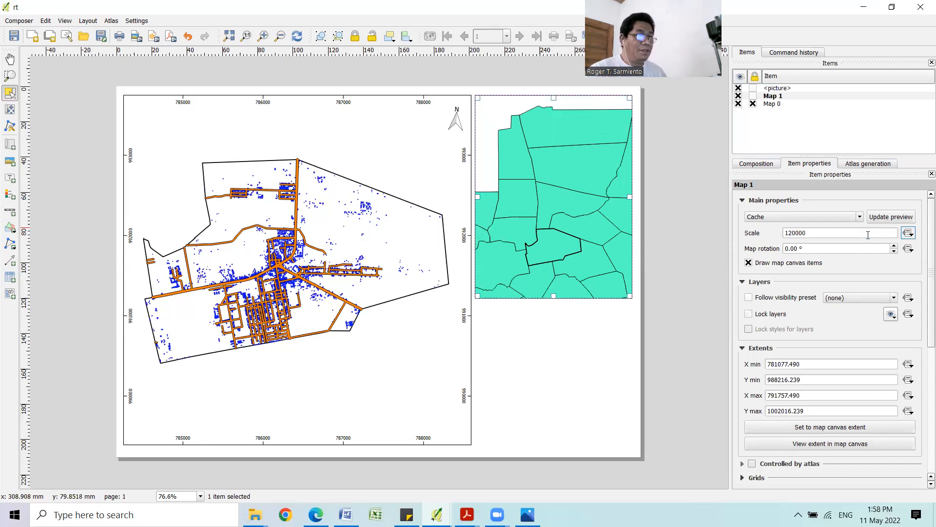
{"action": "left_click", "coordinate": [832, 233]}
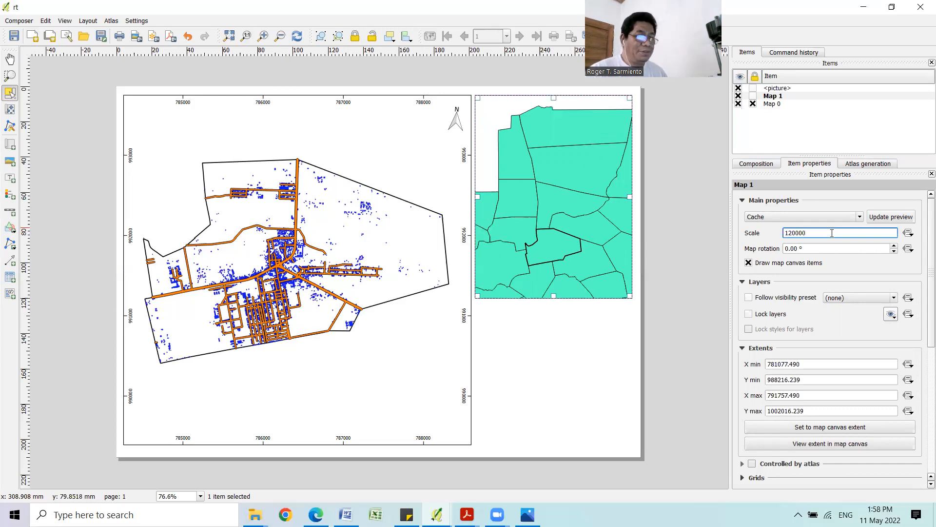
{"action": "key", "text": "Return"}
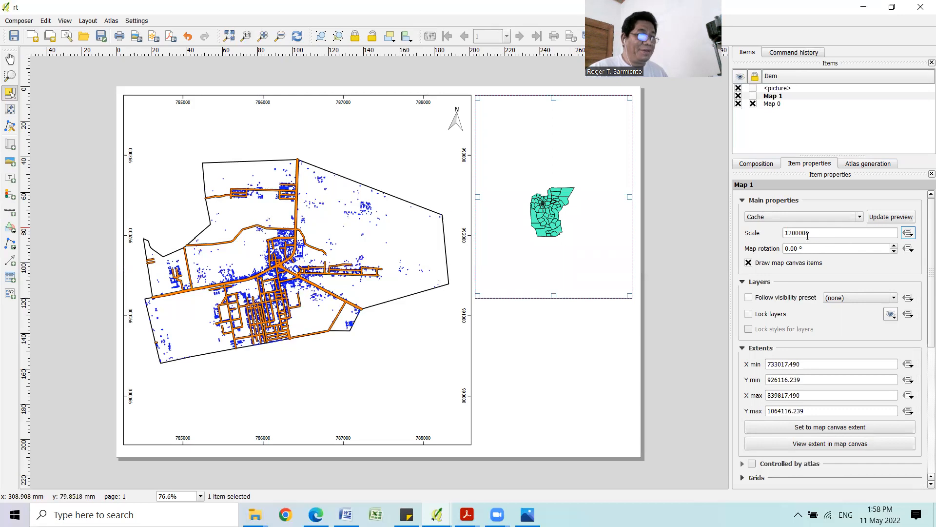
{"action": "double_click", "coordinate": [815, 233]}
{"action": "type", "text": "5"}
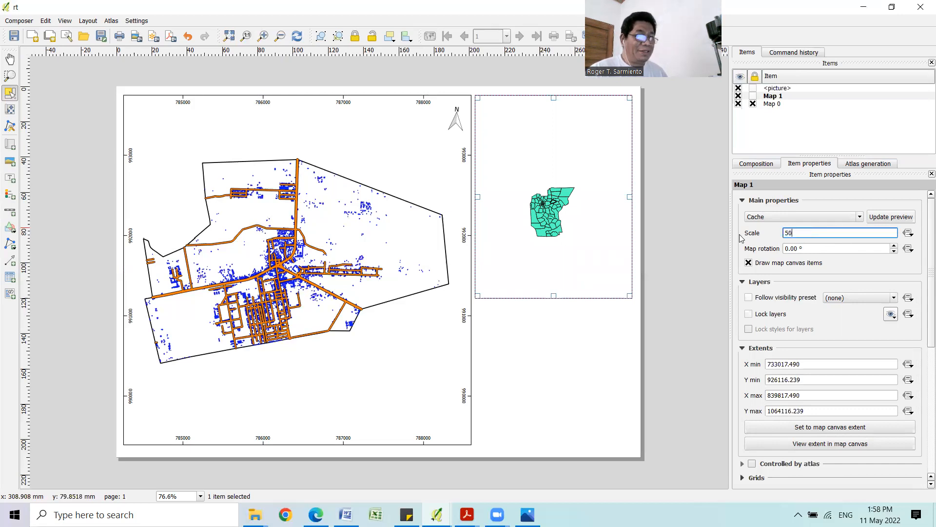
{"action": "key", "text": "Return"}
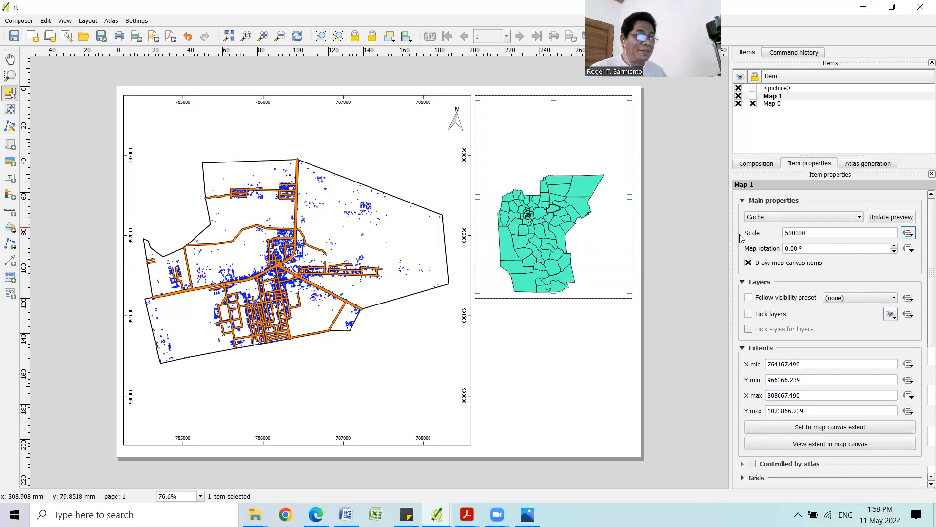
Step: Set the scale of Map 1 to 400000 and move its content to centre the city boundary in the frame
{"action": "key", "text": "shift+Tab"}
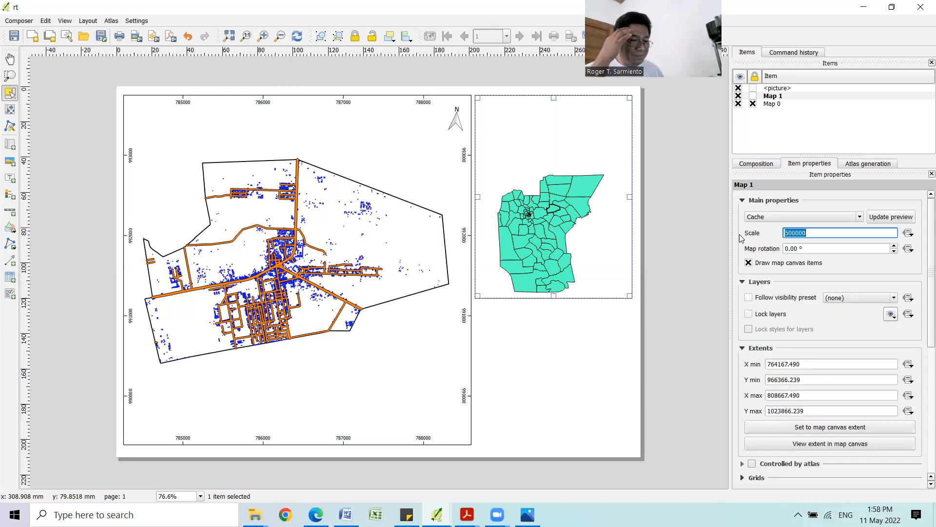
{"action": "key", "text": "Left"}
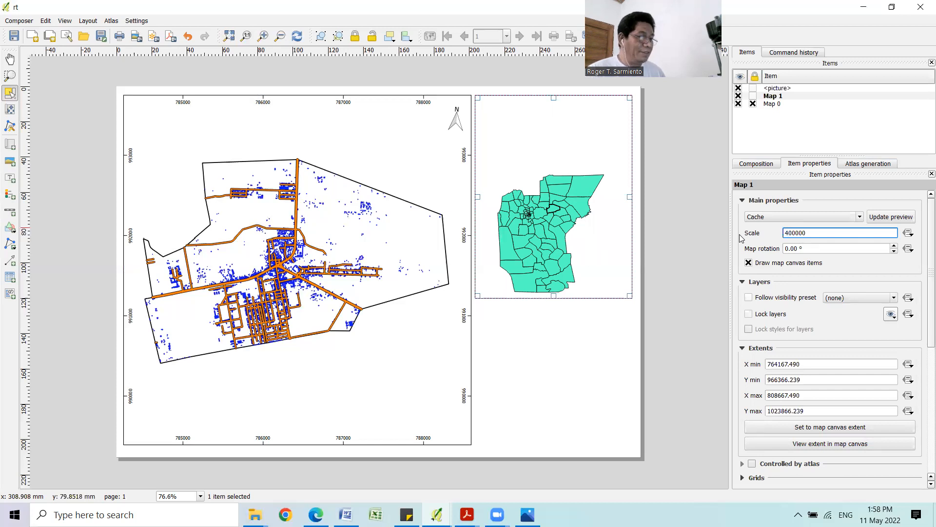
{"action": "key", "text": "Tab"}
{"action": "key", "text": "c"}
{"action": "left_click_drag", "start_coordinate": [580, 229], "coordinate": [567, 195]}
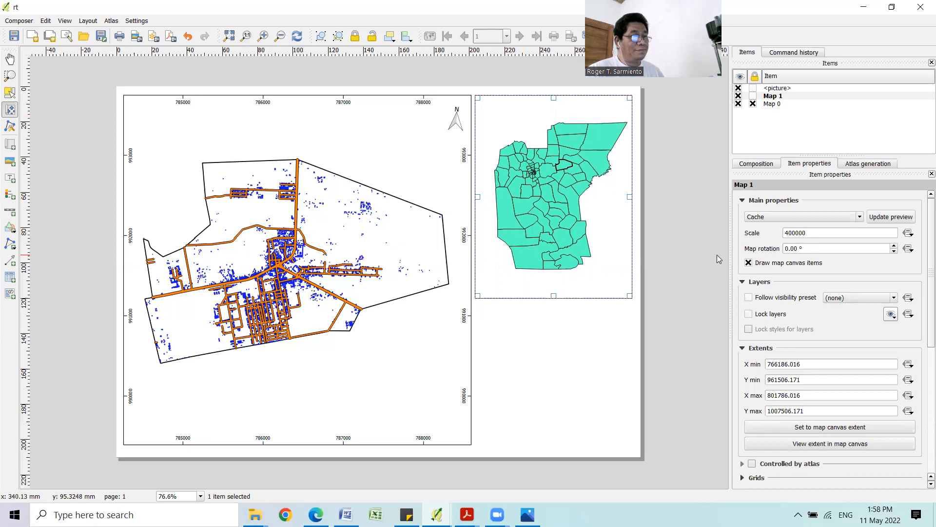
{"action": "left_click_drag", "start_coordinate": [554, 209], "coordinate": [555, 219]}
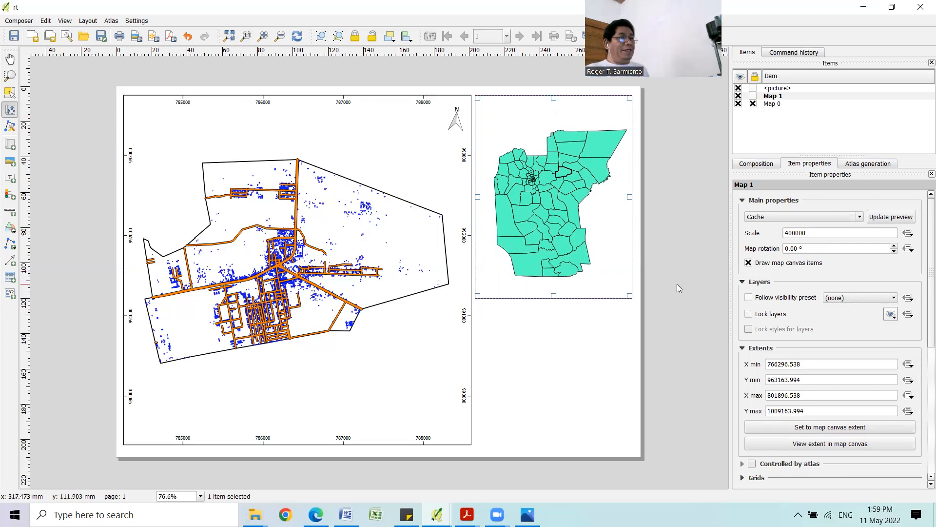
Step: Enable the frame of Map 1 and add an overview that uses Map 0 as its map frame
{"action": "scroll", "coordinate": [923, 332], "scroll_direction": "down", "scroll_amount": 5}
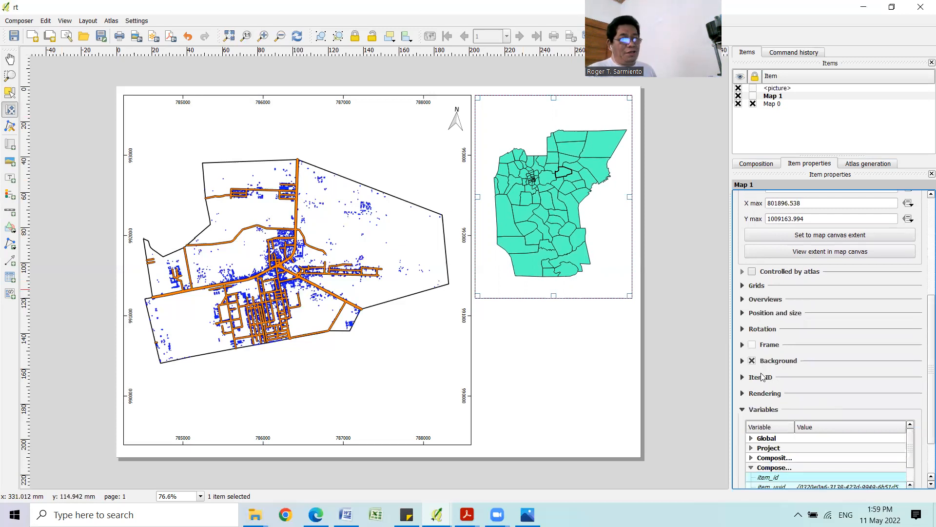
{"action": "left_click", "coordinate": [753, 345]}
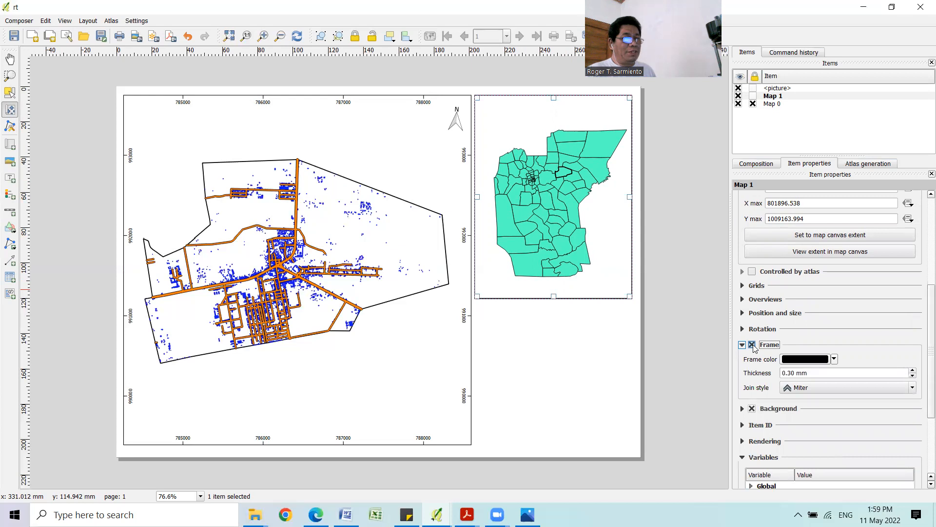
{"action": "left_click", "coordinate": [743, 300]}
{"action": "left_click", "coordinate": [764, 316]}
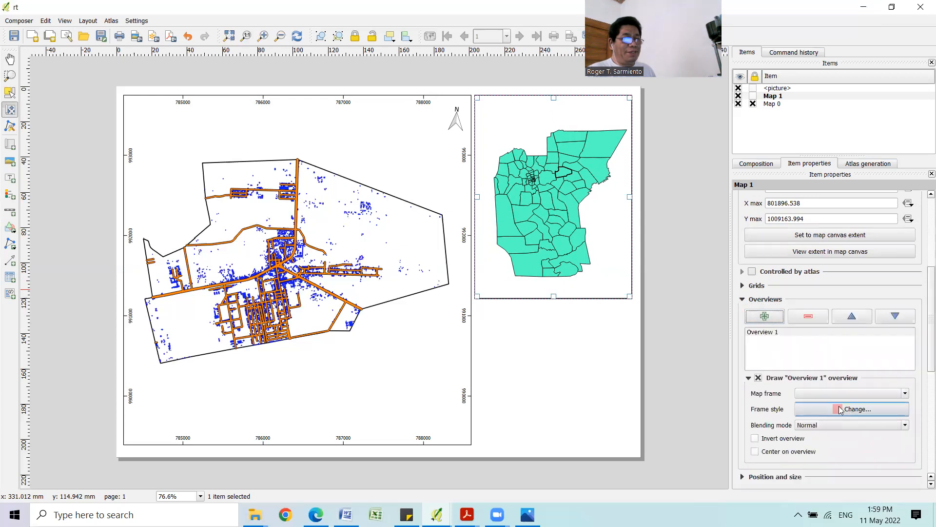
{"action": "left_click", "coordinate": [888, 393]}
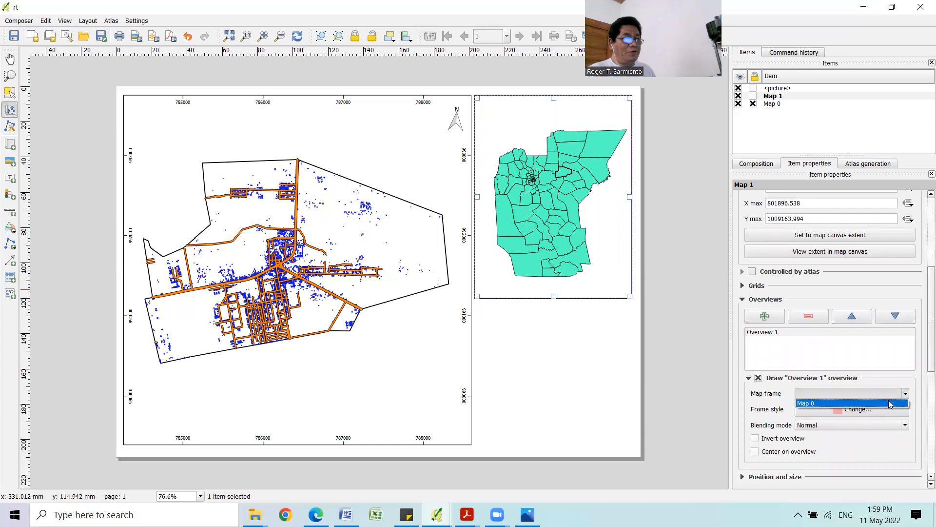
{"action": "left_click", "coordinate": [888, 403]}
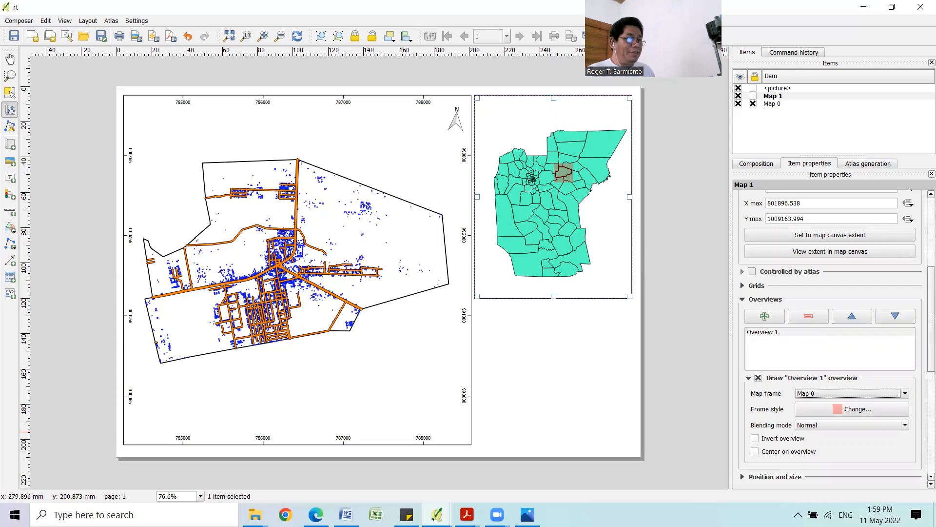
Step: In the main QGIS window, deselect all features and set the Ampayon layer's simple fill colour to red
{"action": "key", "text": "alt+Tab"}
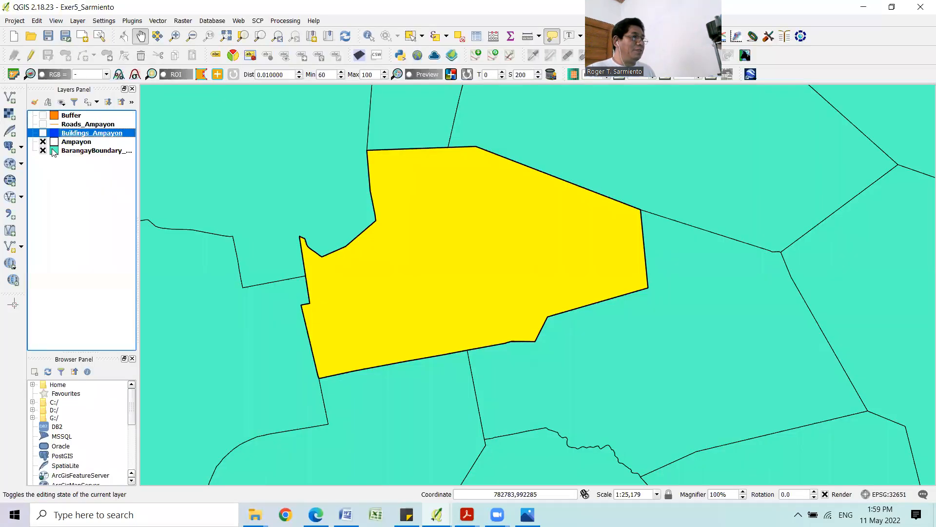
{"action": "left_click", "coordinate": [458, 37]}
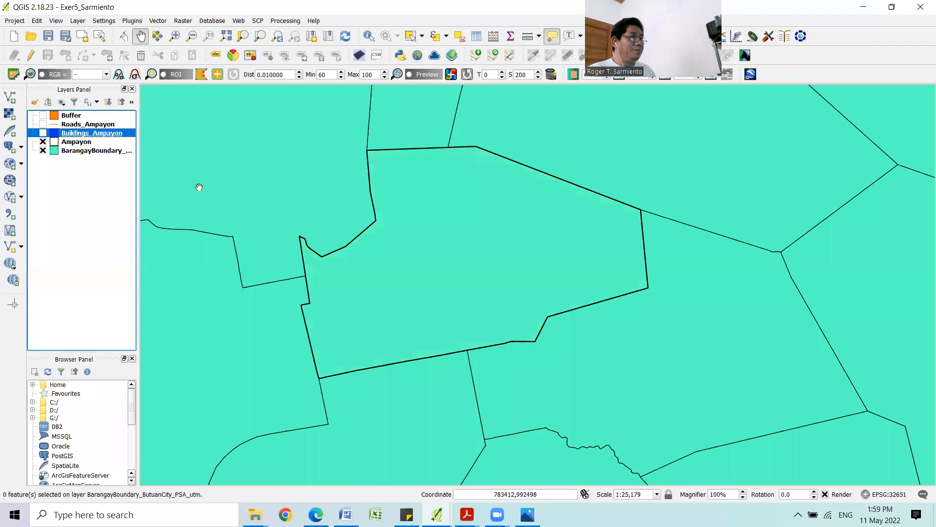
{"action": "left_click", "coordinate": [74, 142]}
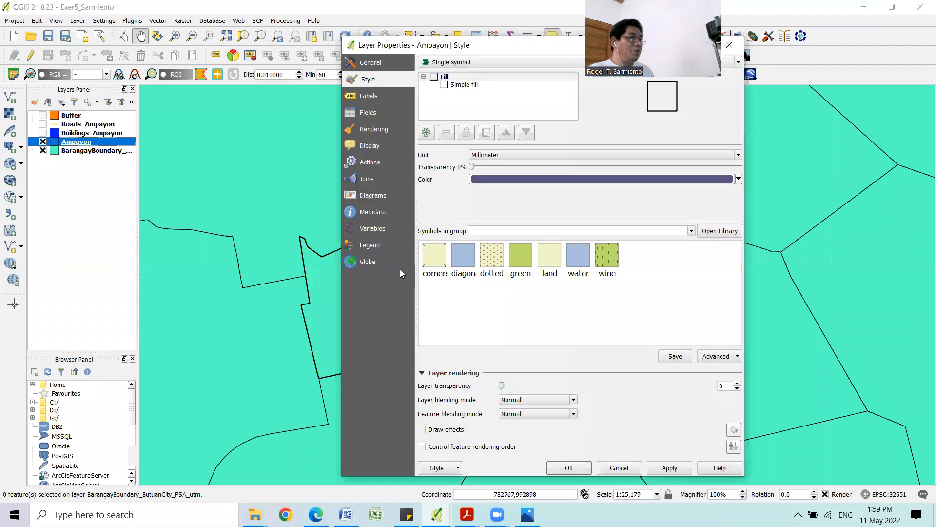
{"action": "left_click", "coordinate": [466, 86]}
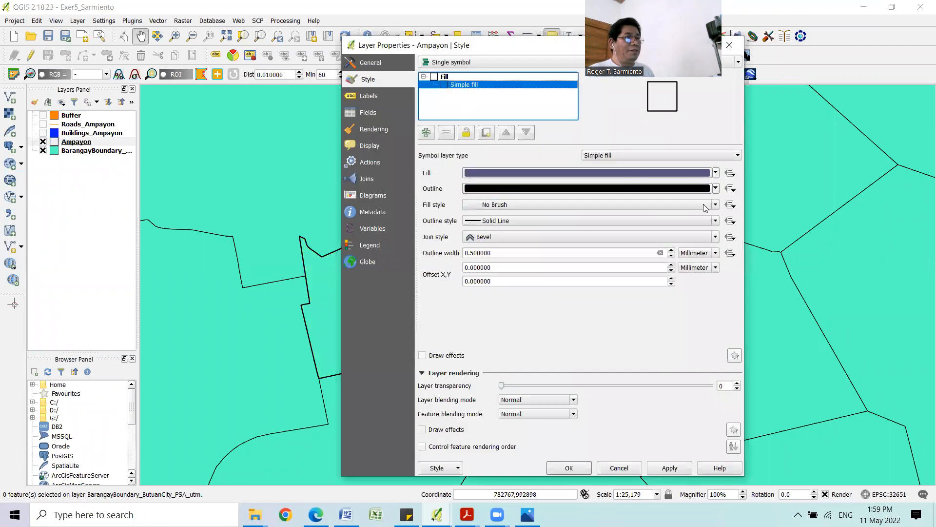
{"action": "left_click", "coordinate": [716, 173]}
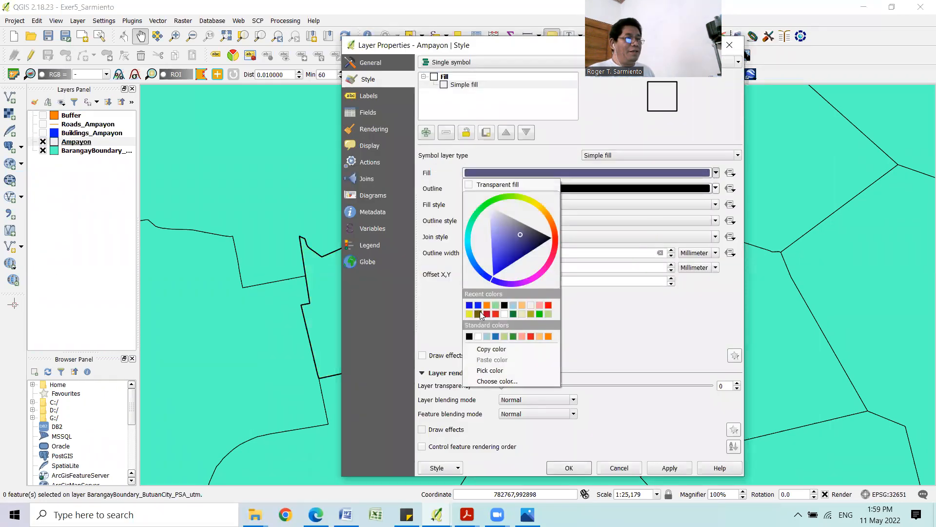
{"action": "left_click", "coordinate": [531, 337]}
{"action": "left_click", "coordinate": [670, 468]}
{"action": "left_click", "coordinate": [569, 467]}
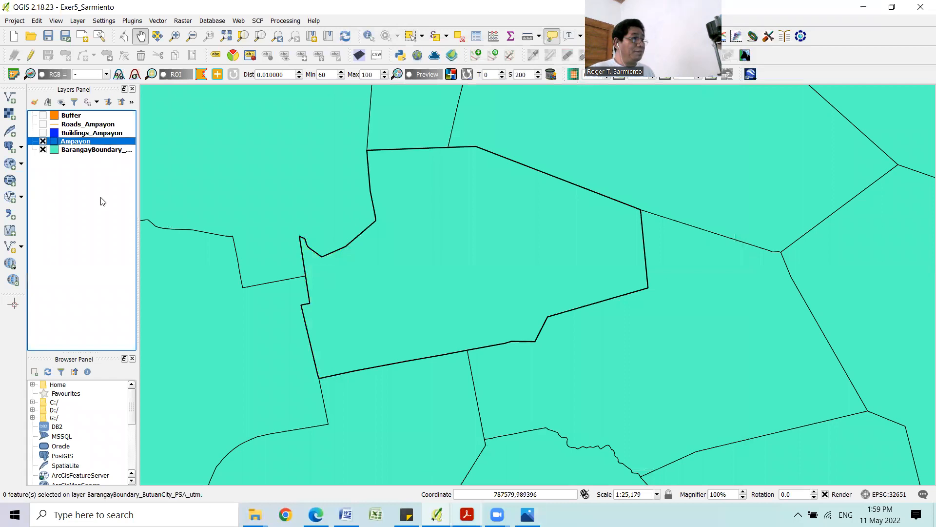
Step: Set the Ampayon layer's simple fill style to Solid with a bright red fill colour and apply it
{"action": "double_click", "coordinate": [78, 145]}
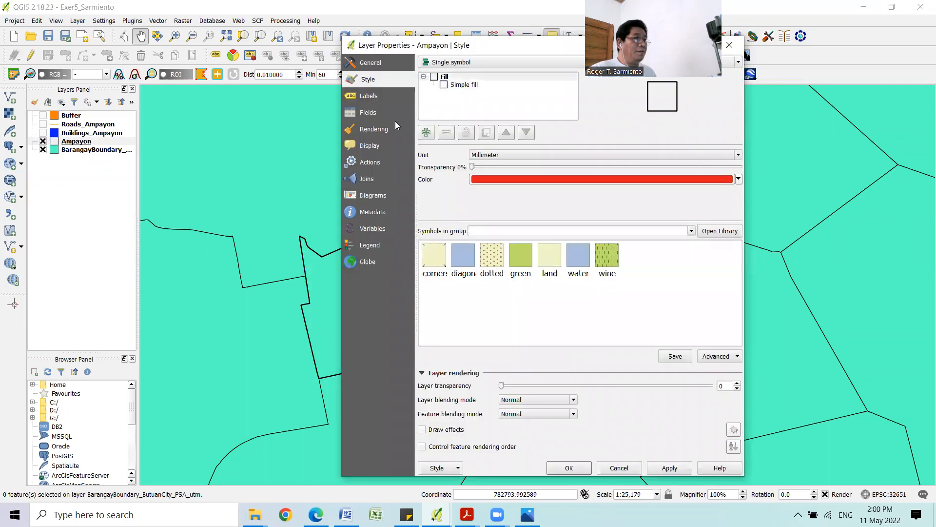
{"action": "left_click_drag", "start_coordinate": [485, 47], "coordinate": [438, 49]}
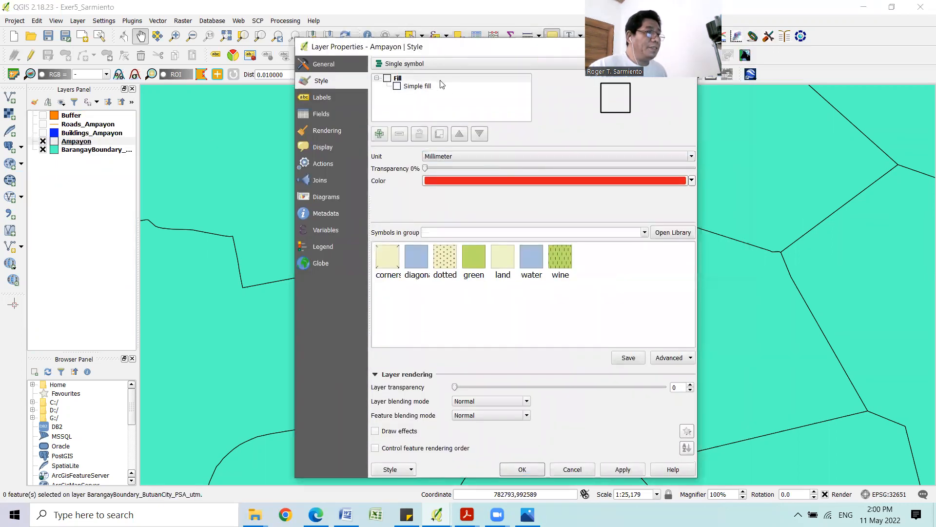
{"action": "left_click", "coordinate": [420, 88]}
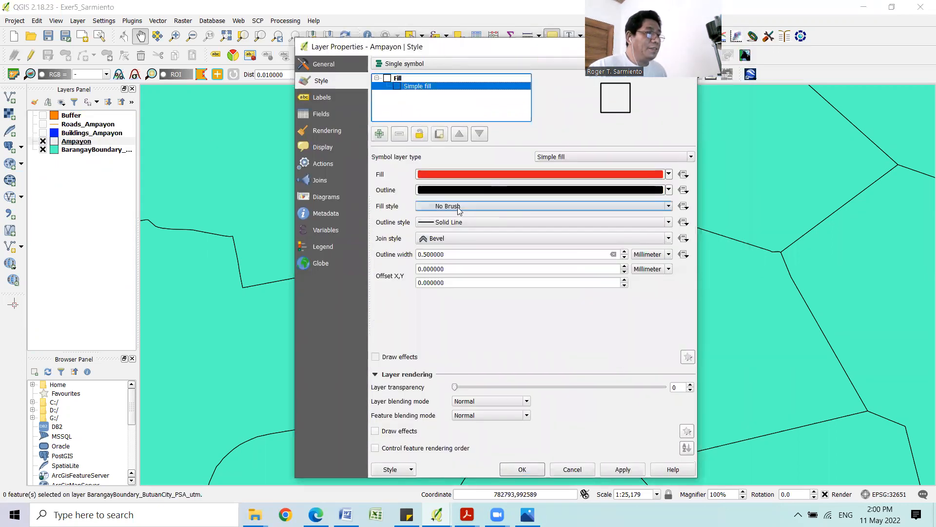
{"action": "left_click", "coordinate": [668, 210]}
{"action": "left_click", "coordinate": [640, 219]}
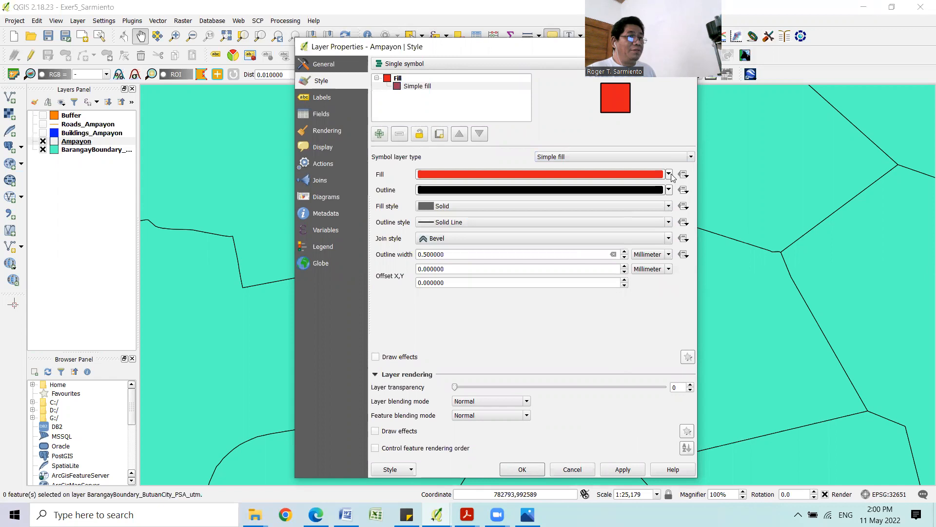
{"action": "left_click", "coordinate": [669, 175]}
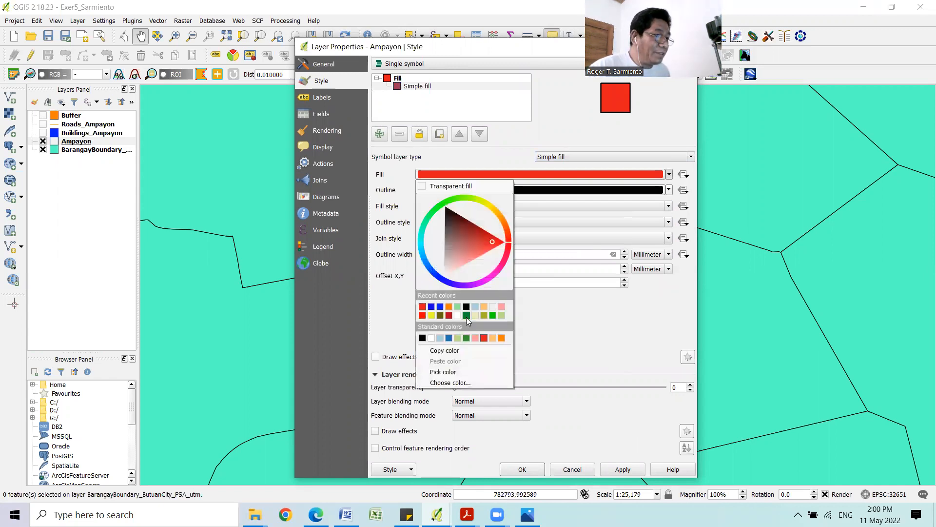
{"action": "left_click", "coordinate": [423, 315]}
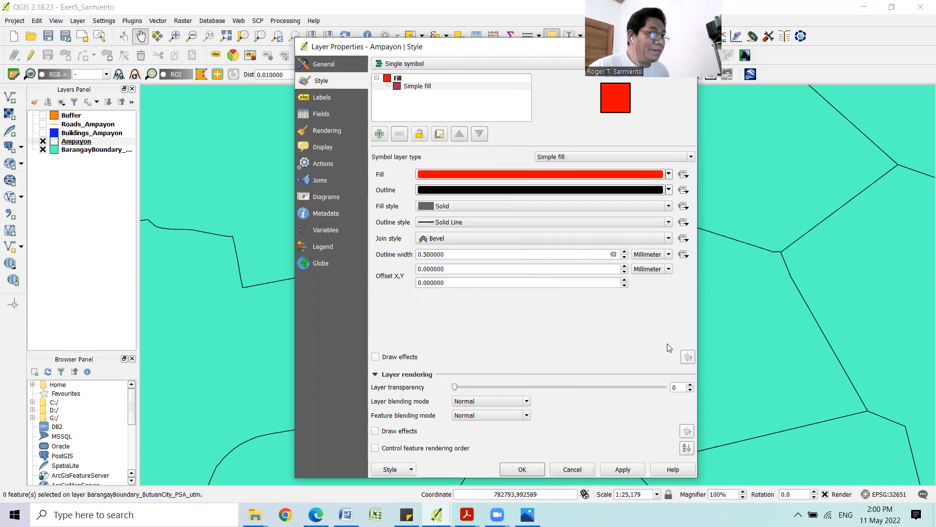
{"action": "left_click", "coordinate": [619, 472]}
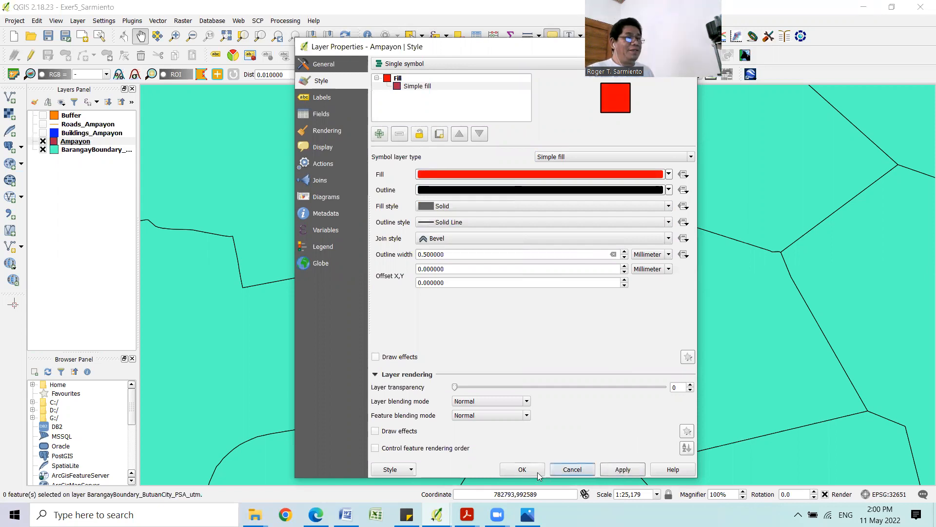
{"action": "left_click", "coordinate": [522, 470]}
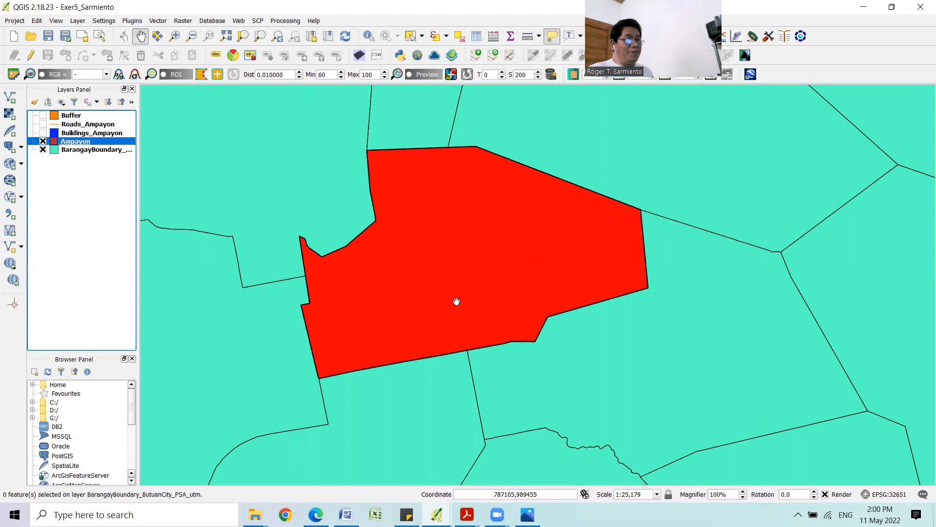
Step: Switch back to the print composer and refresh the layout so the location map uses the red Ampayon fill
{"action": "mouse_move", "coordinate": [436, 515]}
{"action": "left_click", "coordinate": [487, 428]}
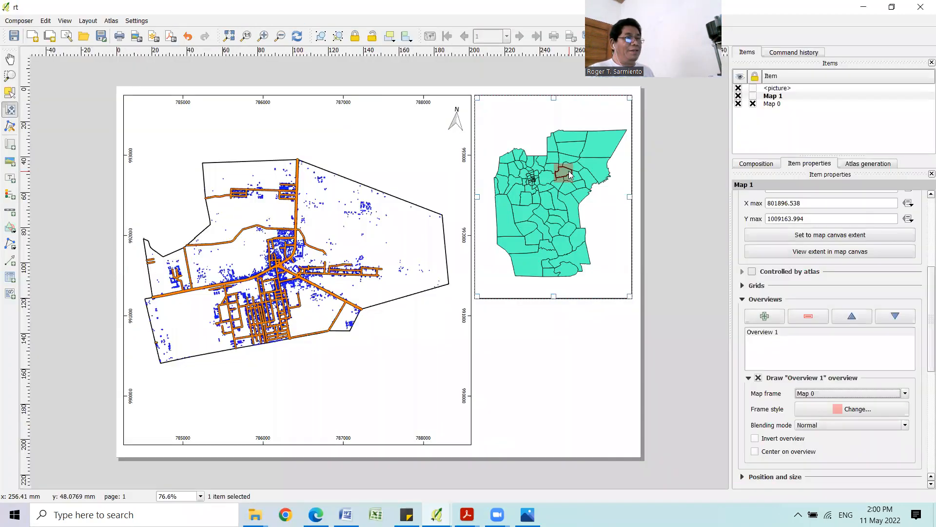
{"action": "left_click", "coordinate": [297, 37]}
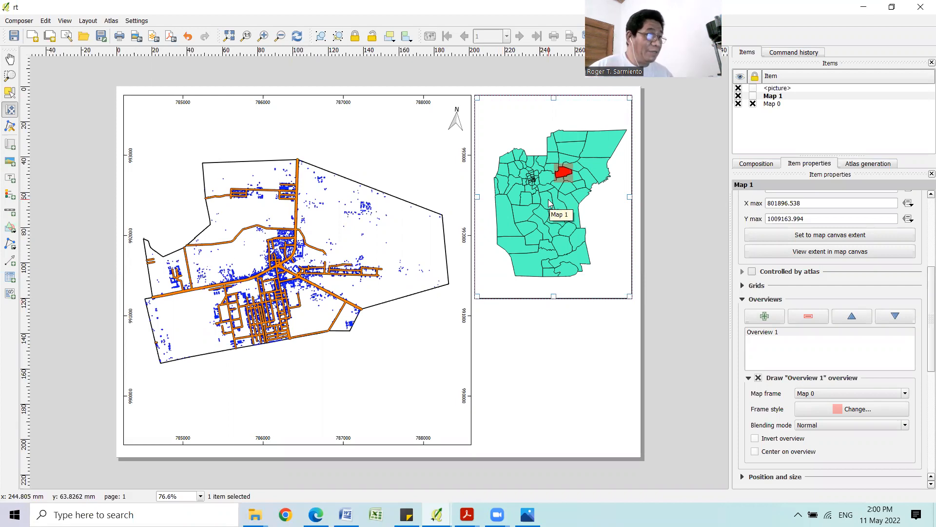
Step: Add a label reading "Butuan City" in the upper corner of the location map, above the city boundary
{"action": "left_click", "coordinate": [88, 21]}
{"action": "left_click", "coordinate": [97, 31]}
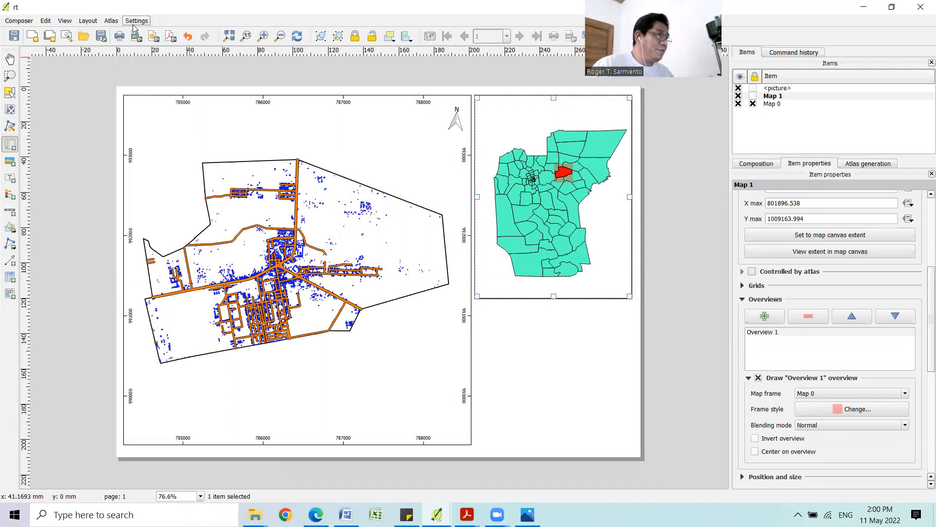
{"action": "left_click", "coordinate": [88, 21]}
{"action": "left_click", "coordinate": [103, 44]}
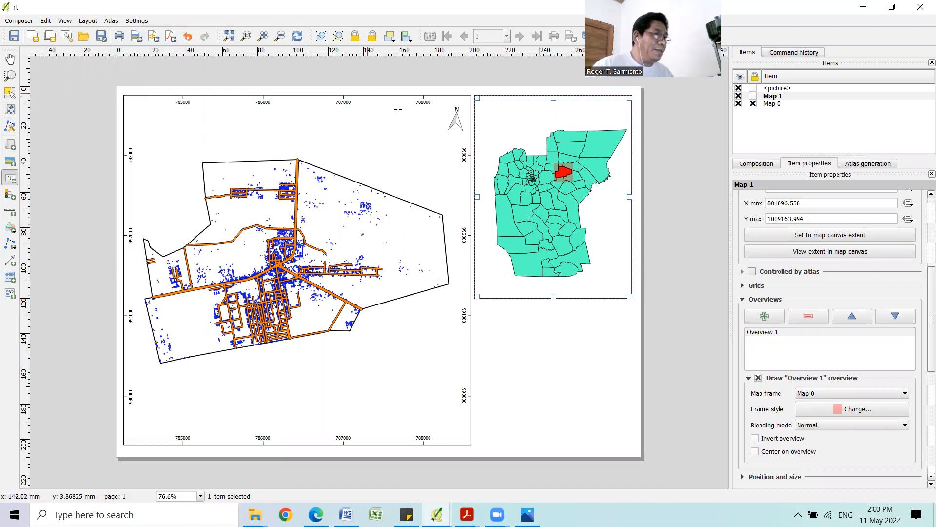
{"action": "left_click_drag", "start_coordinate": [478, 104], "coordinate": [519, 119]}
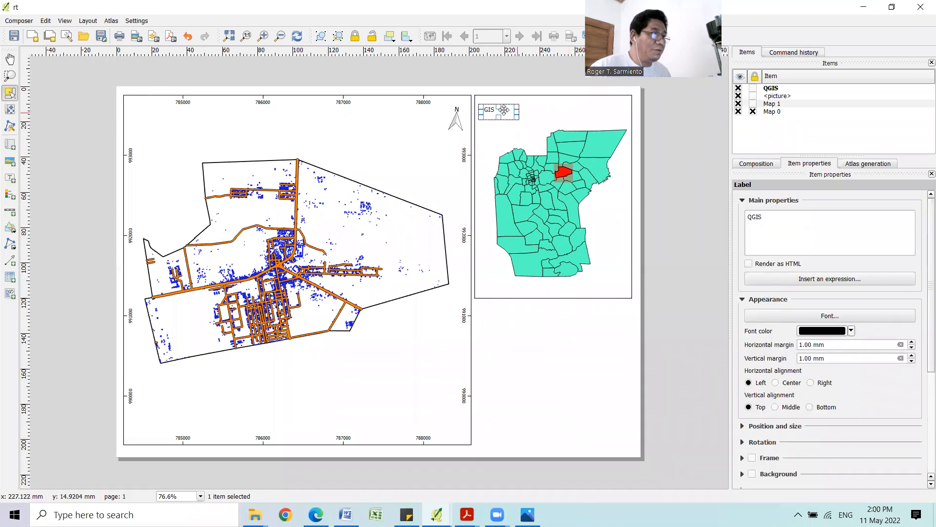
{"action": "left_click", "coordinate": [761, 222]}
{"action": "key", "text": "ctrl+a"}
{"action": "type", "text": "Butuan City"}
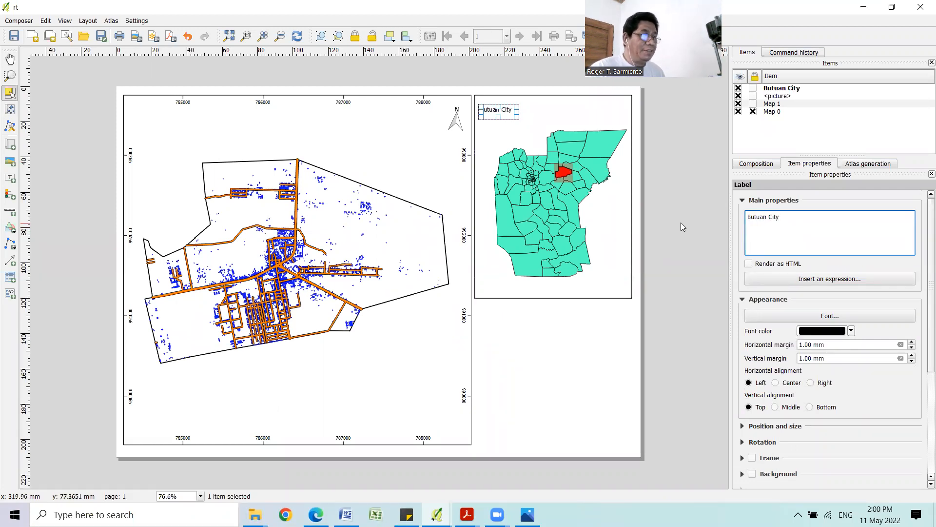
{"action": "left_click", "coordinate": [649, 175]}
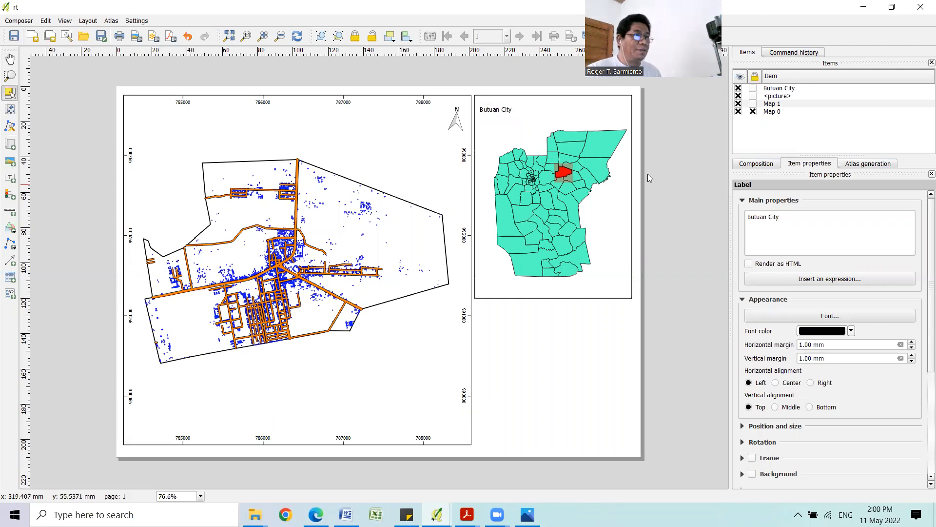
Step: Set the "Butuan City" label's font size to 12 and widen its box to about 36 mm
{"action": "left_click_drag", "start_coordinate": [511, 115], "coordinate": [510, 114]}
{"action": "left_click", "coordinate": [830, 317]}
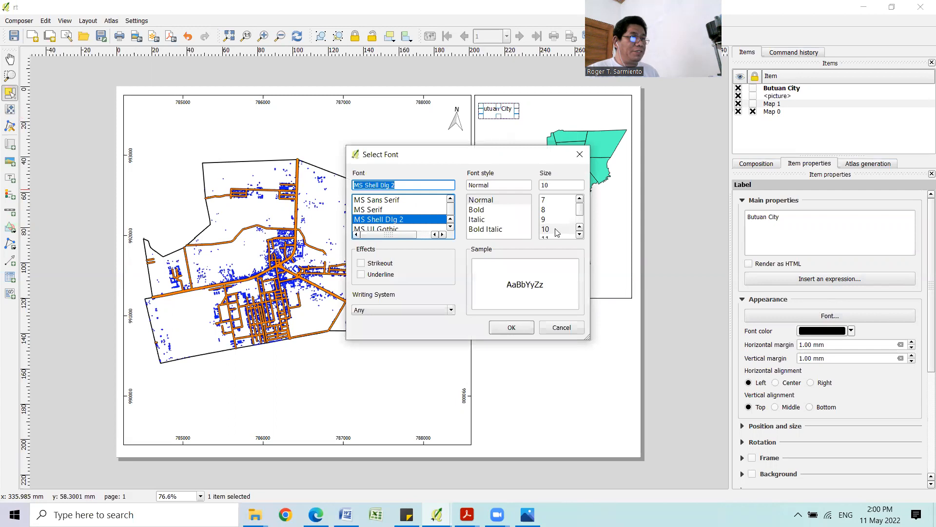
{"action": "left_click", "coordinate": [580, 235]}
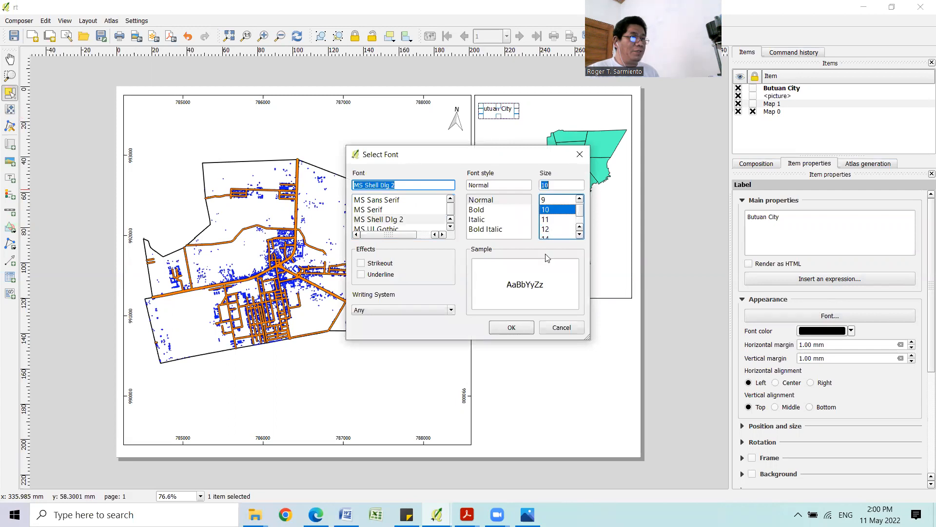
{"action": "left_click", "coordinate": [547, 229]}
{"action": "left_click", "coordinate": [527, 327]}
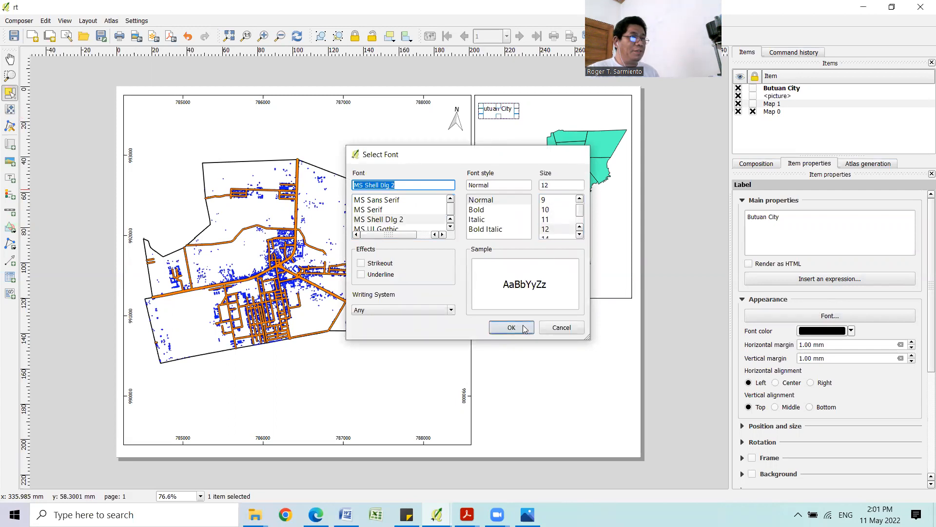
{"action": "left_click_drag", "start_coordinate": [514, 108], "coordinate": [543, 109]}
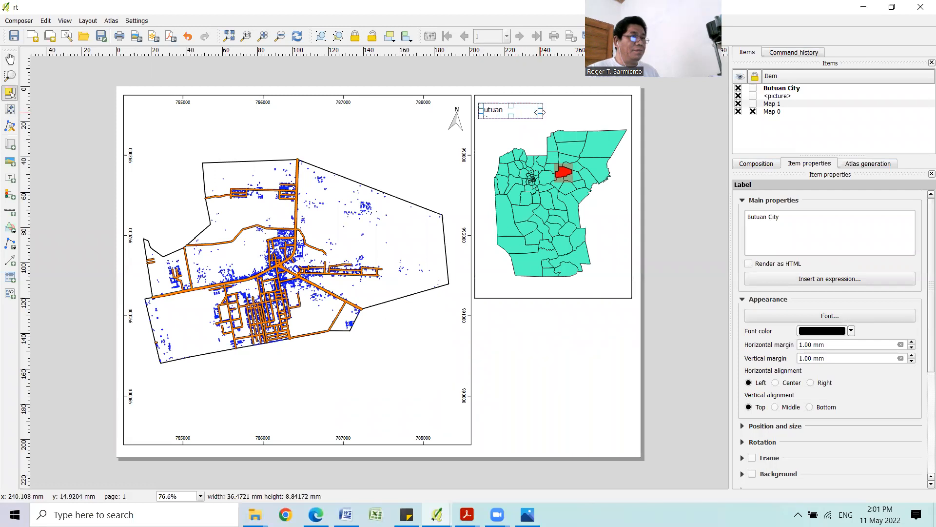
{"action": "left_click", "coordinate": [663, 157]}
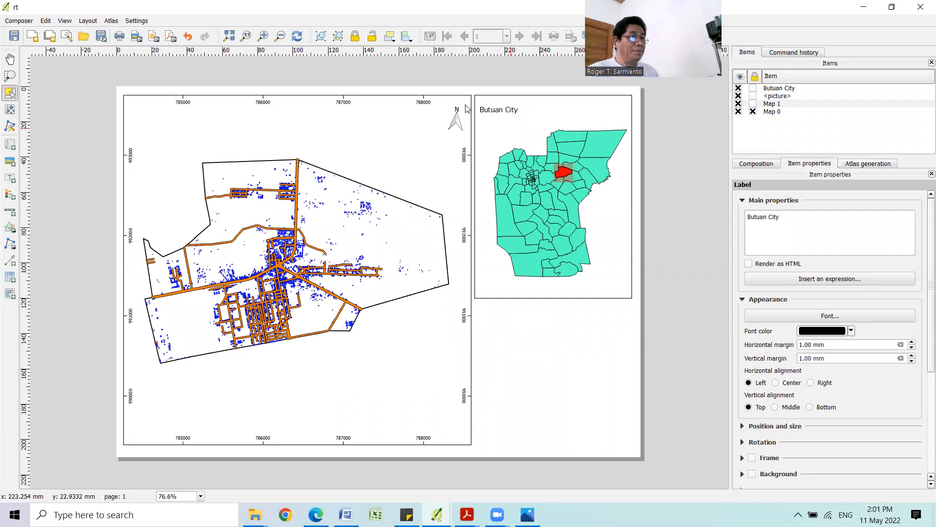
Step: Change the font of the "Butuan City" label to Arial
{"action": "left_click", "coordinate": [505, 109]}
{"action": "left_click", "coordinate": [826, 315]}
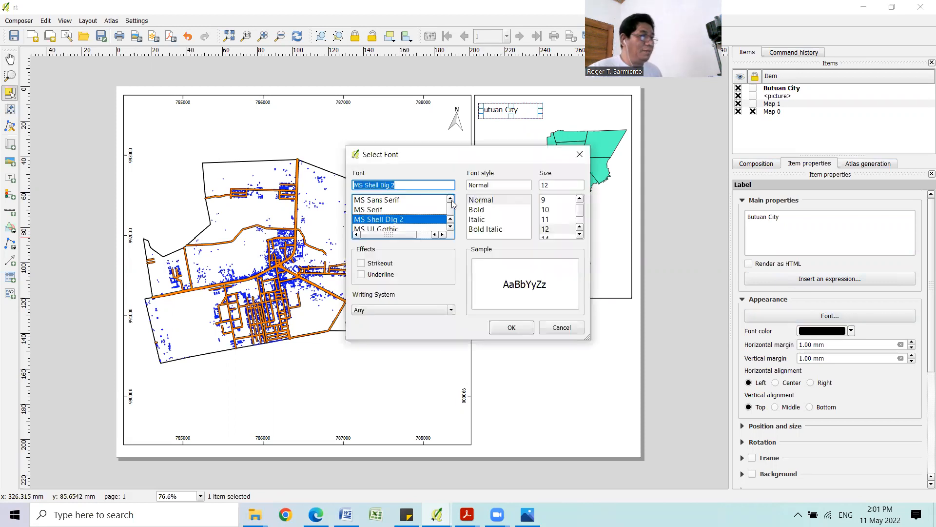
{"action": "left_click", "coordinate": [451, 227]}
{"action": "left_click", "coordinate": [451, 226]}
{"action": "left_click", "coordinate": [450, 226]}
{"action": "left_click", "coordinate": [450, 227]}
{"action": "left_click", "coordinate": [451, 226]}
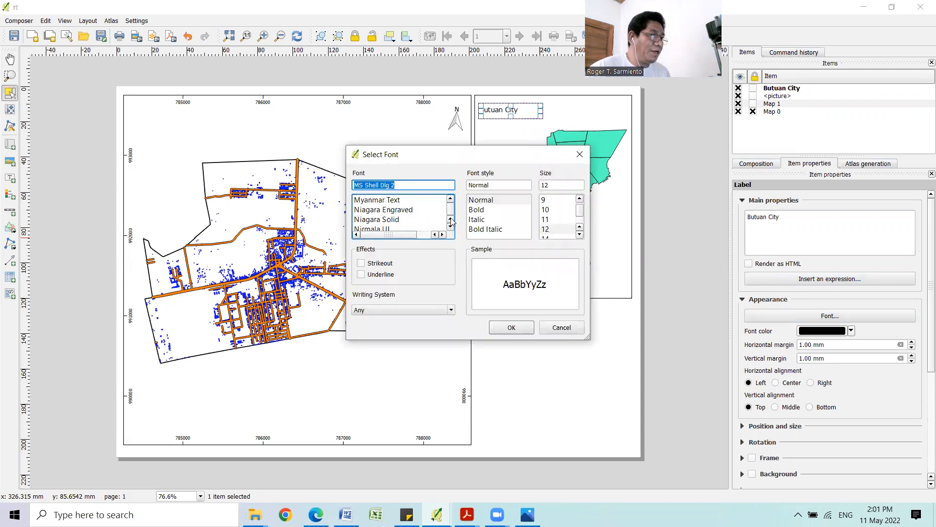
{"action": "left_click_drag", "start_coordinate": [451, 210], "coordinate": [451, 195]}
{"action": "scroll", "coordinate": [403, 222], "scroll_direction": "down", "scroll_amount": 1}
{"action": "left_click", "coordinate": [367, 210]}
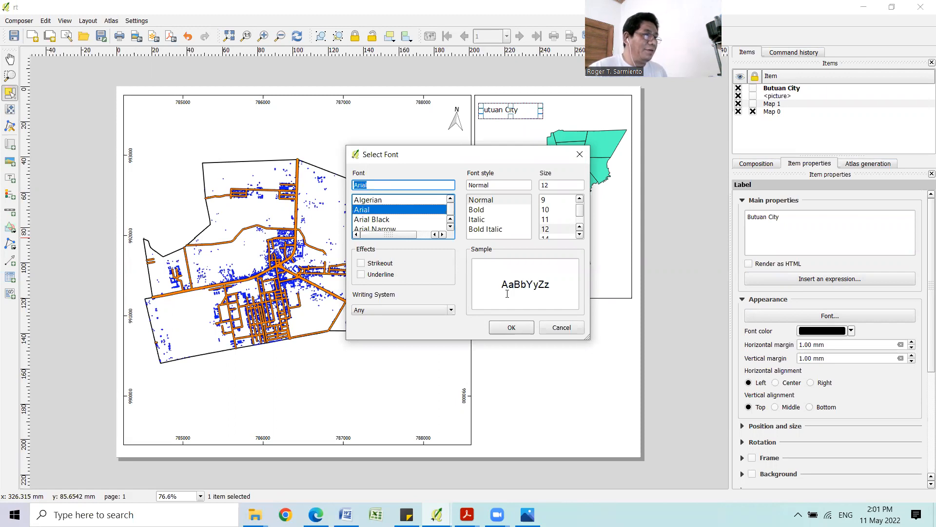
{"action": "left_click", "coordinate": [512, 327]}
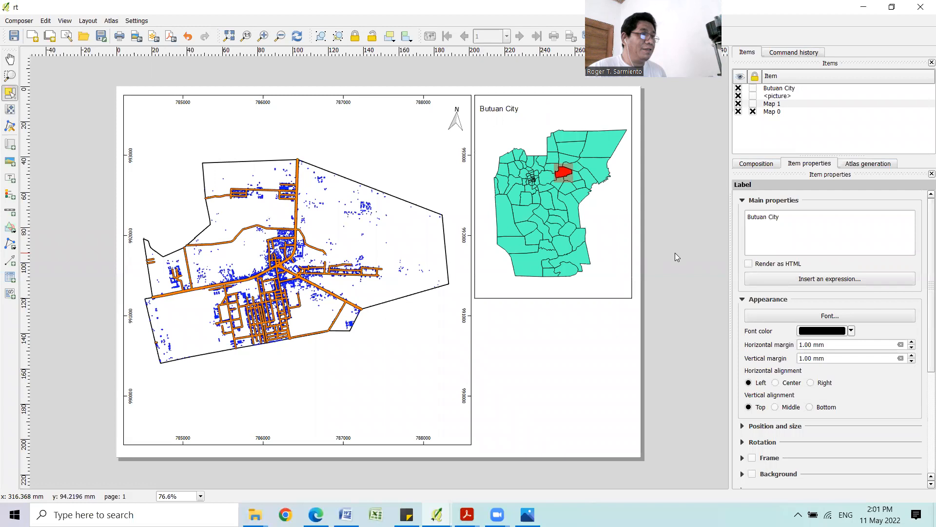
Step: Set the horizontal alignment of the "Butuan City" label to Center
{"action": "left_click", "coordinate": [518, 112]}
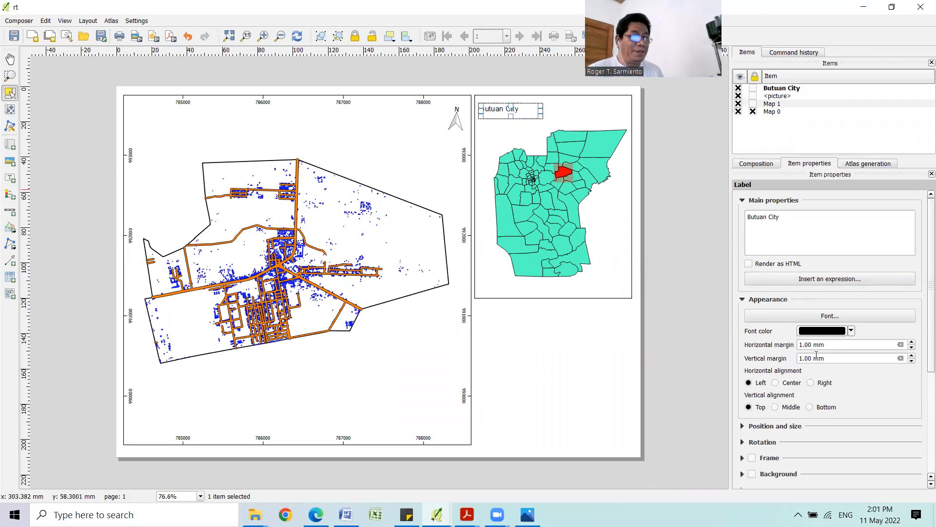
{"action": "left_click", "coordinate": [777, 383]}
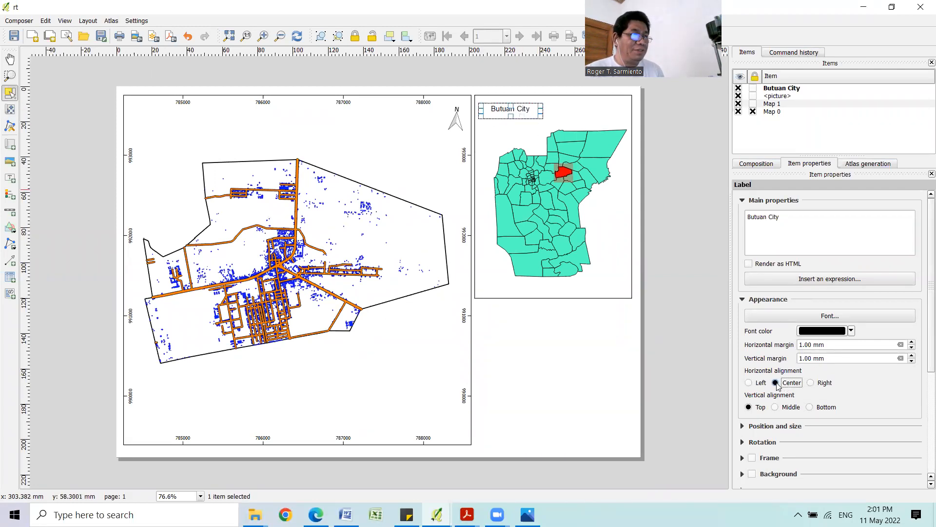
{"action": "left_click", "coordinate": [661, 200]}
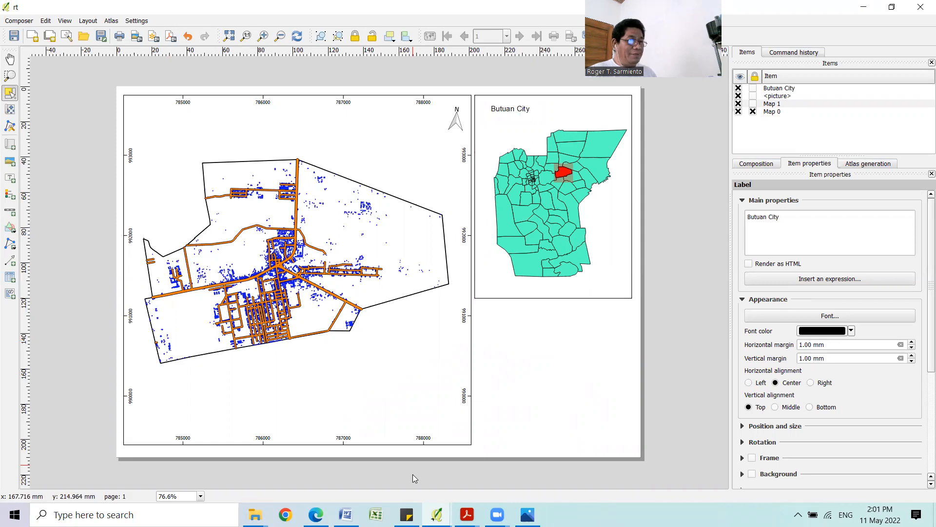
Step: Check the sample Ampayon map for its title block, and draw a new label box in the empty space below the location map
{"action": "key", "text": "alt+Tab"}
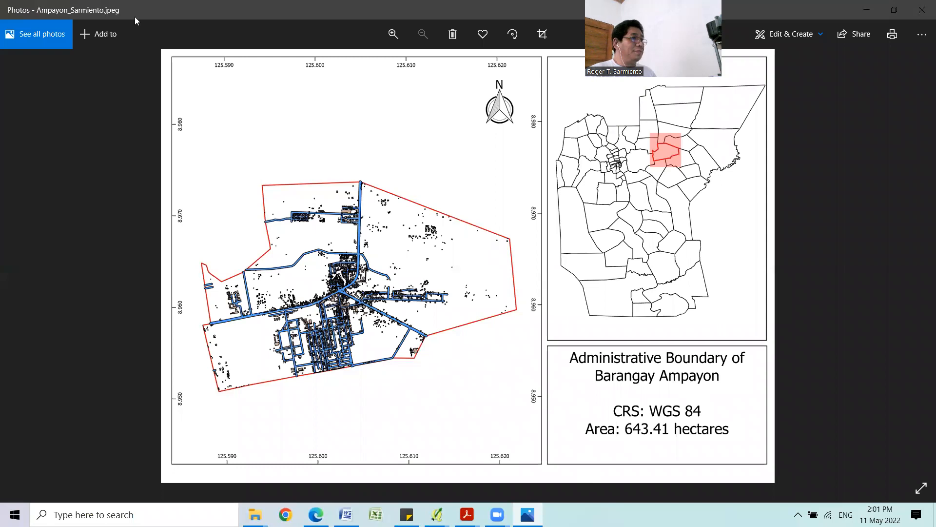
{"action": "key", "text": "alt+Tab"}
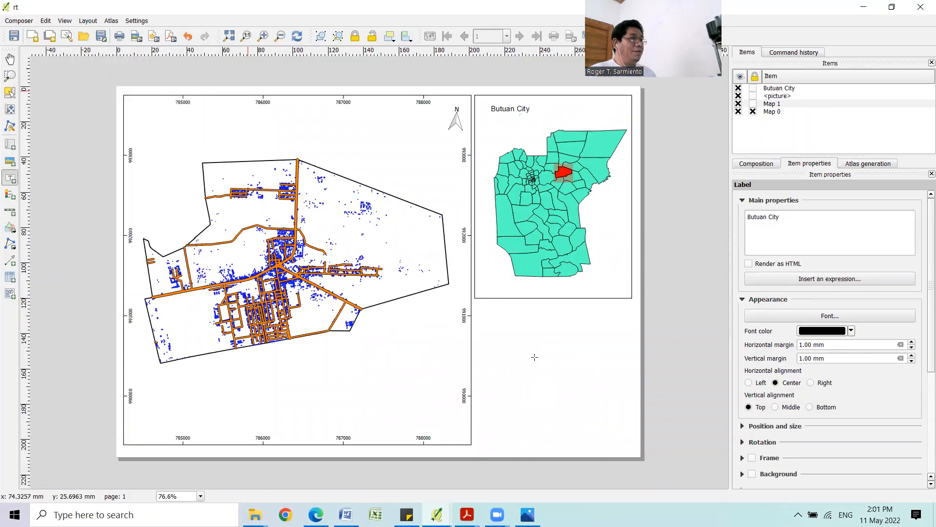
{"action": "left_click_drag", "start_coordinate": [494, 325], "coordinate": [593, 400]}
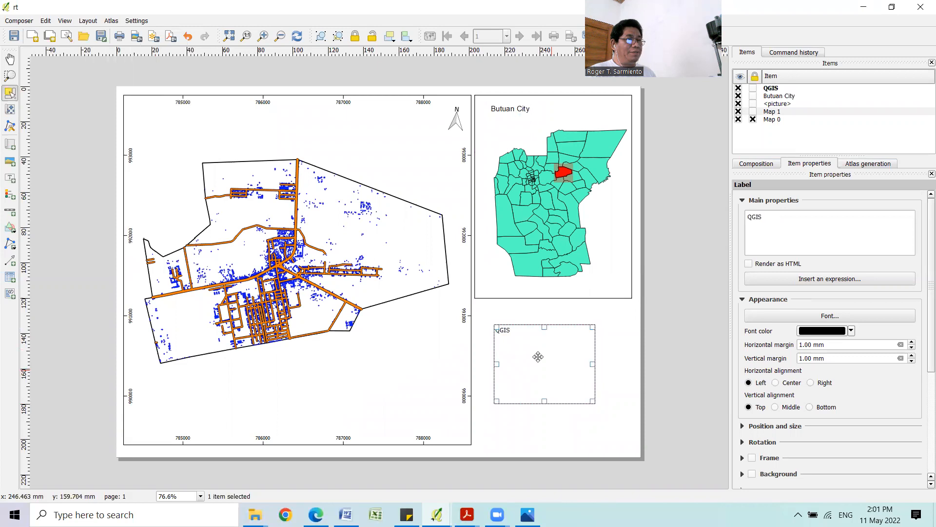
Step: Replace the new label's placeholder text with "Administrative Boundary of Barangay Ampayon"
{"action": "left_click", "coordinate": [773, 213]}
{"action": "key", "text": "ctrl+a"}
{"action": "type", "text": "Adminis"}
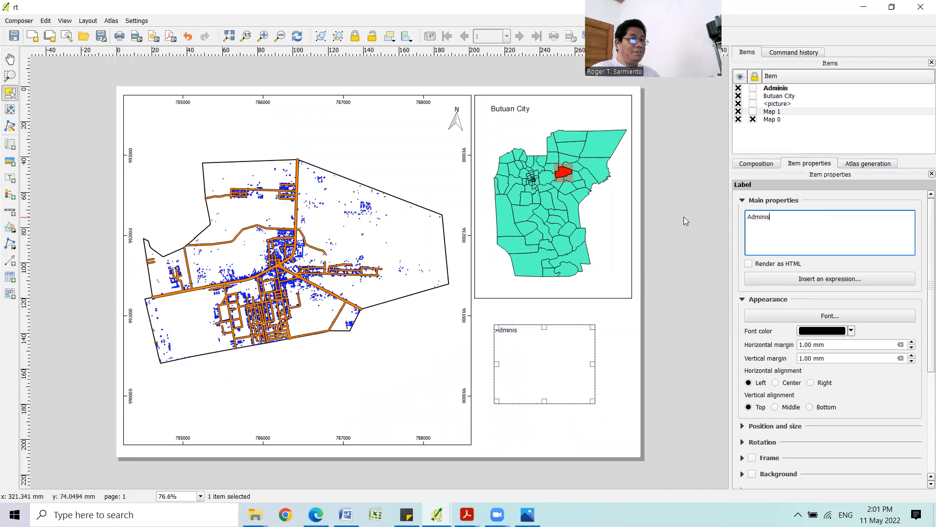
{"action": "type", "text": "trative B"}
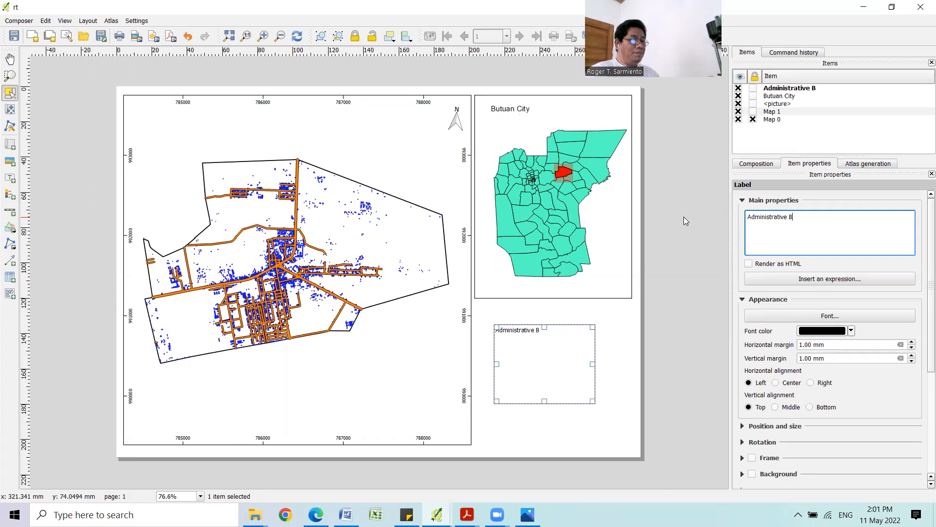
{"action": "type", "text": "oundary of"}
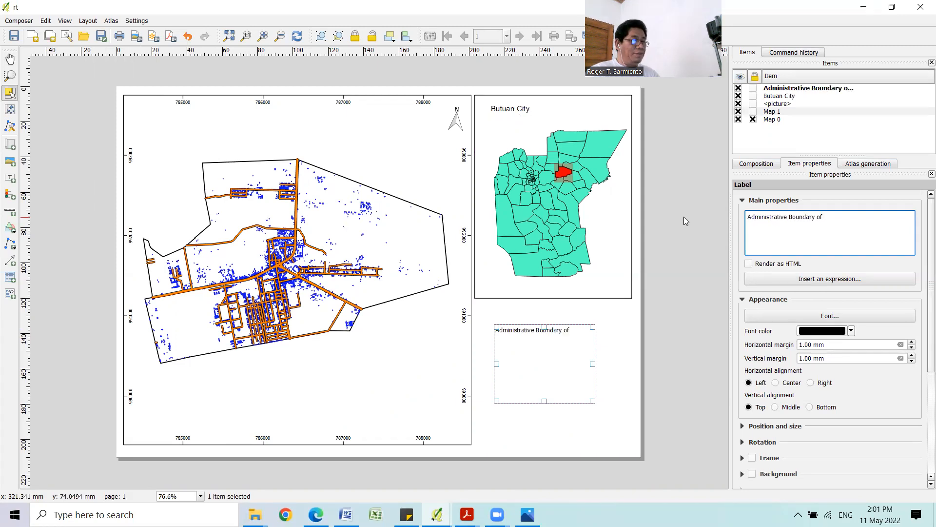
{"action": "type", "text": " Barag"}
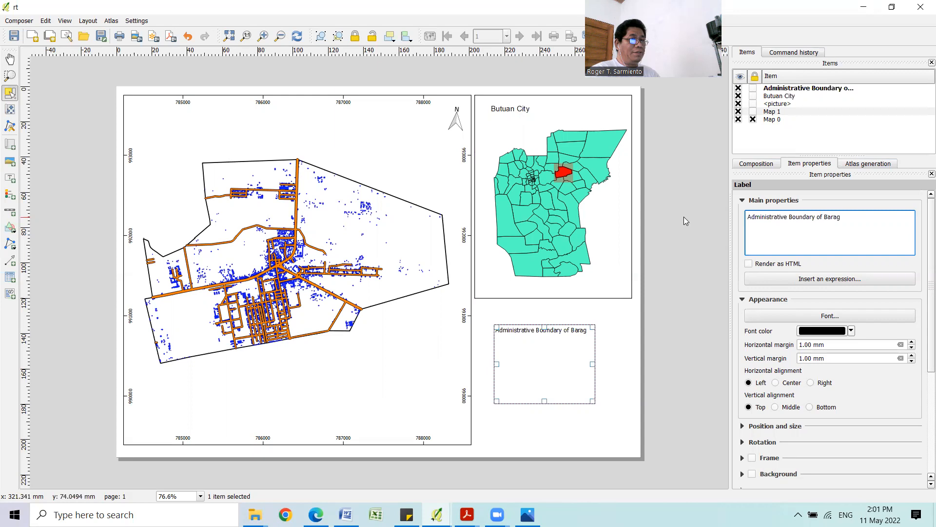
{"action": "type", "text": "ngay Amay"}
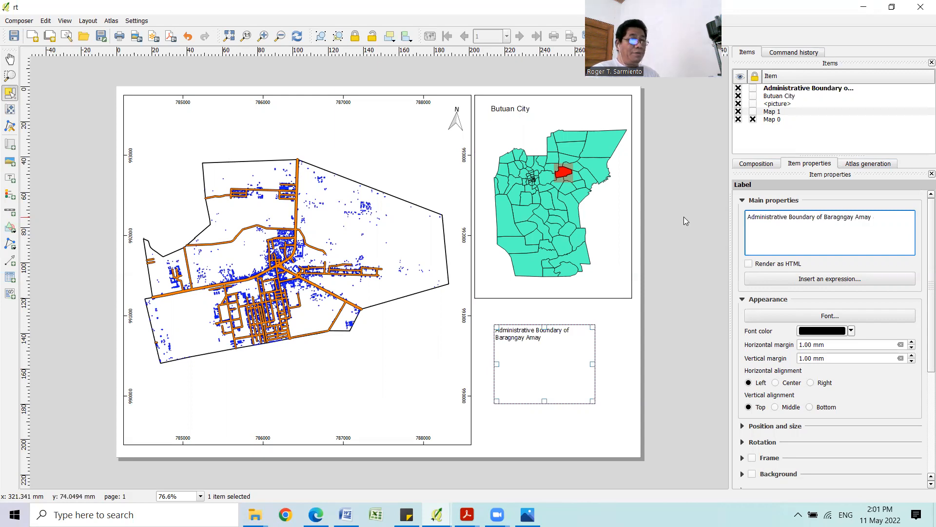
{"action": "key", "text": "BackSpace"}
{"action": "key", "text": "BackSpace"}
{"action": "type", "text": "payon"}
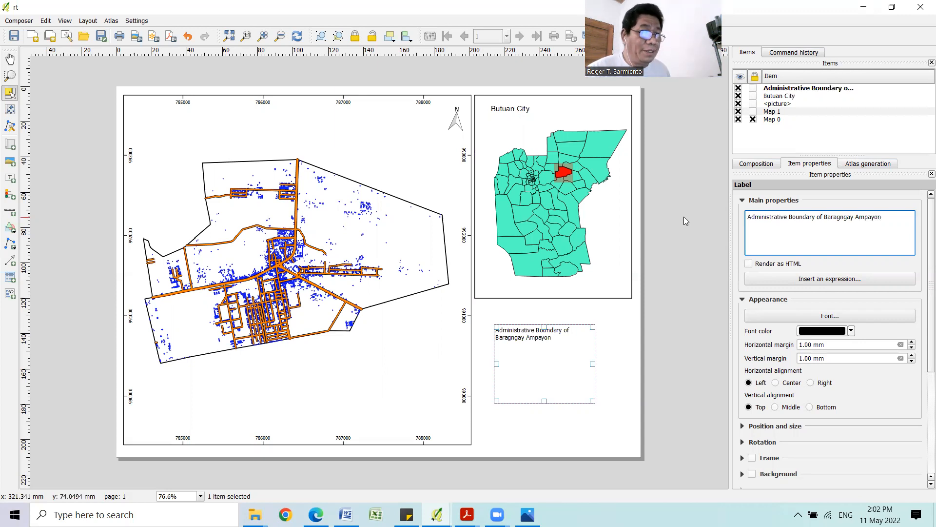
{"action": "key", "text": "BackSpace"}
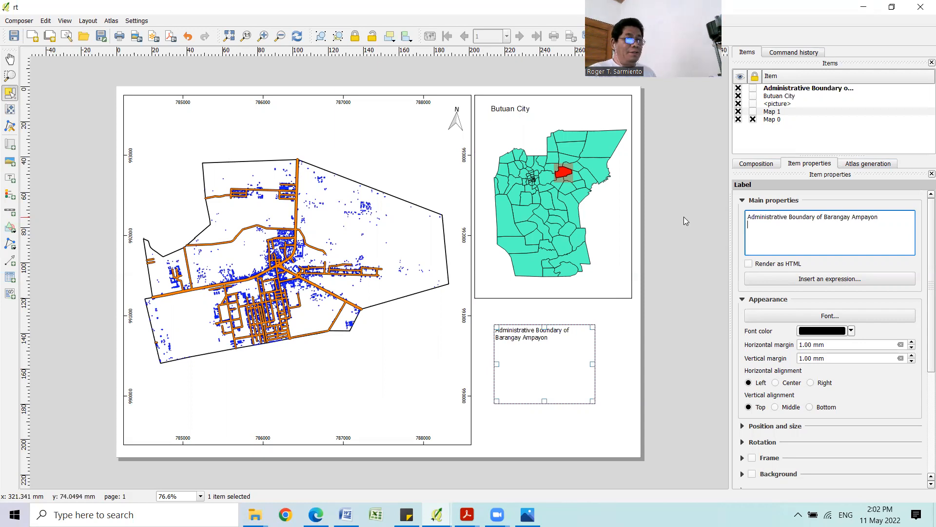
Step: Following the sample map, add the line "CRS: WGS 84, UTM Zone 51 N" to the title label, separated by a blank line
{"action": "key", "text": "alt+Tab"}
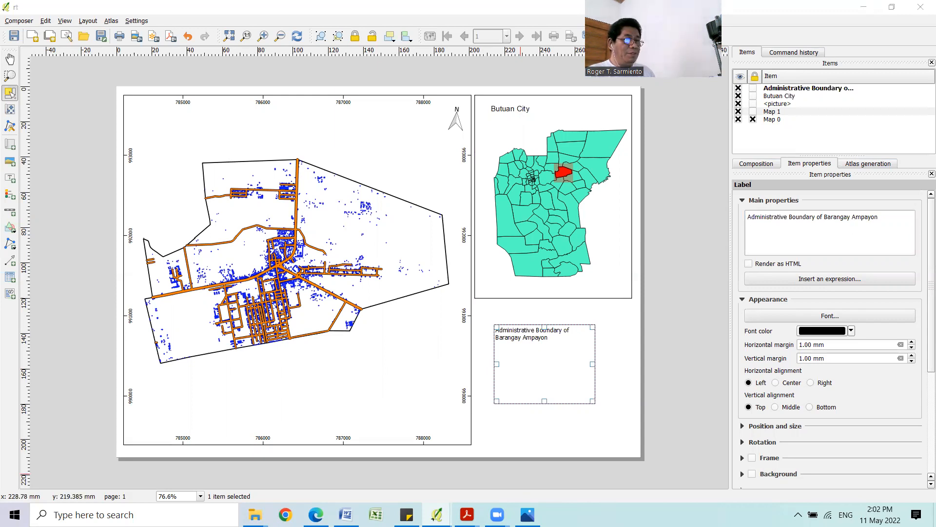
{"action": "key", "text": "alt+Tab"}
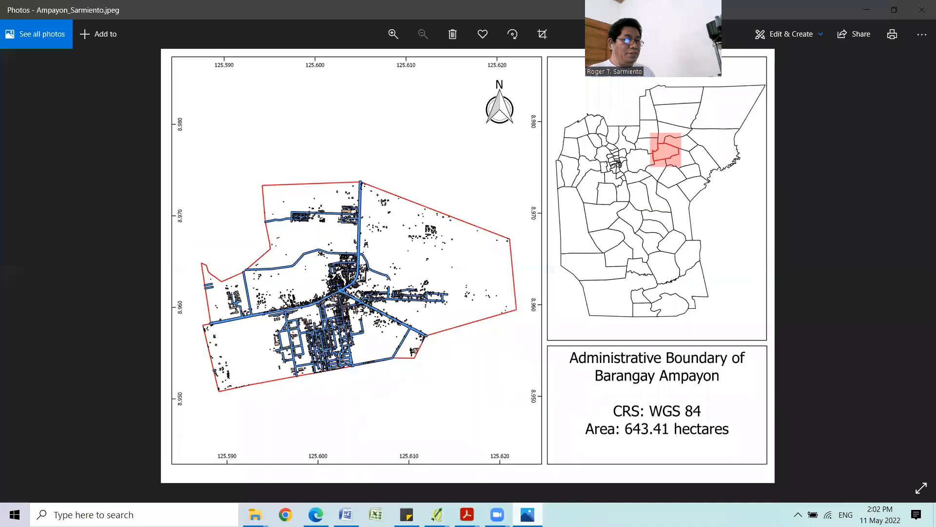
{"action": "key", "text": "alt+Tab"}
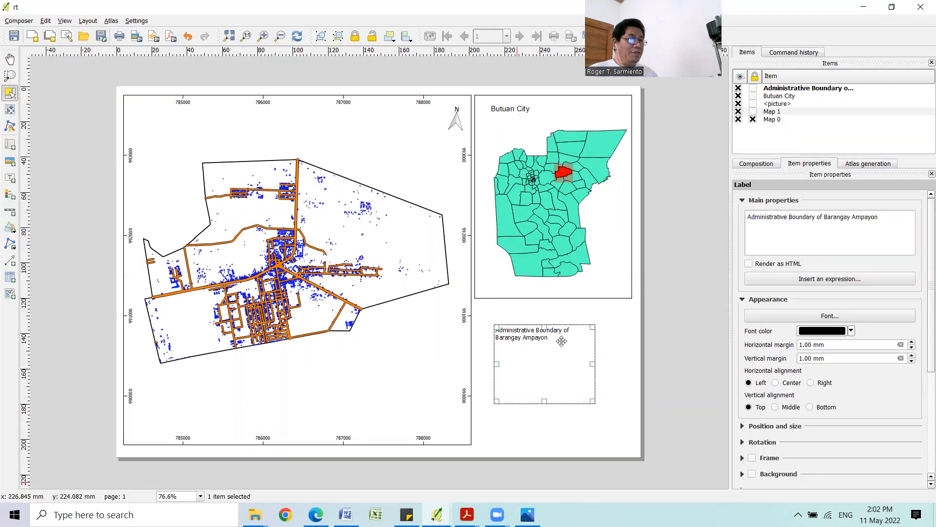
{"action": "left_click_drag", "start_coordinate": [562, 340], "coordinate": [559, 341]}
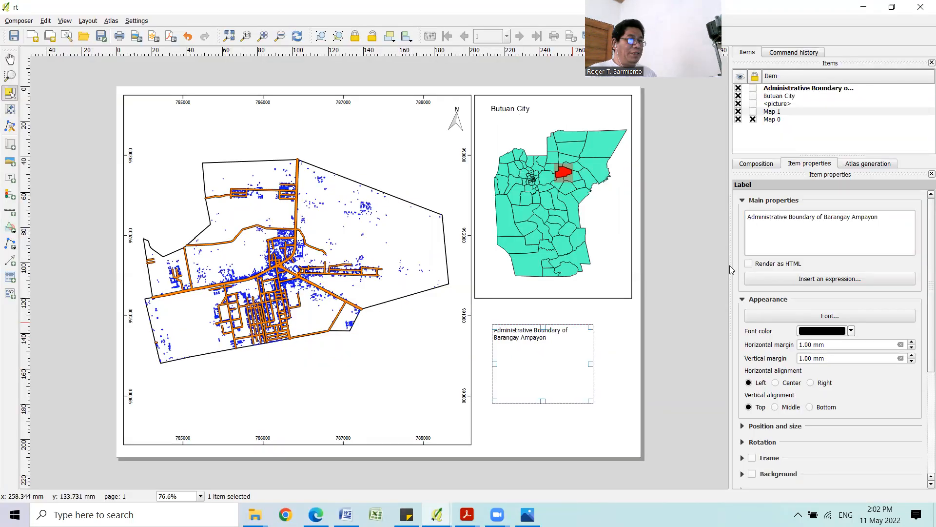
{"action": "left_click", "coordinate": [886, 219]}
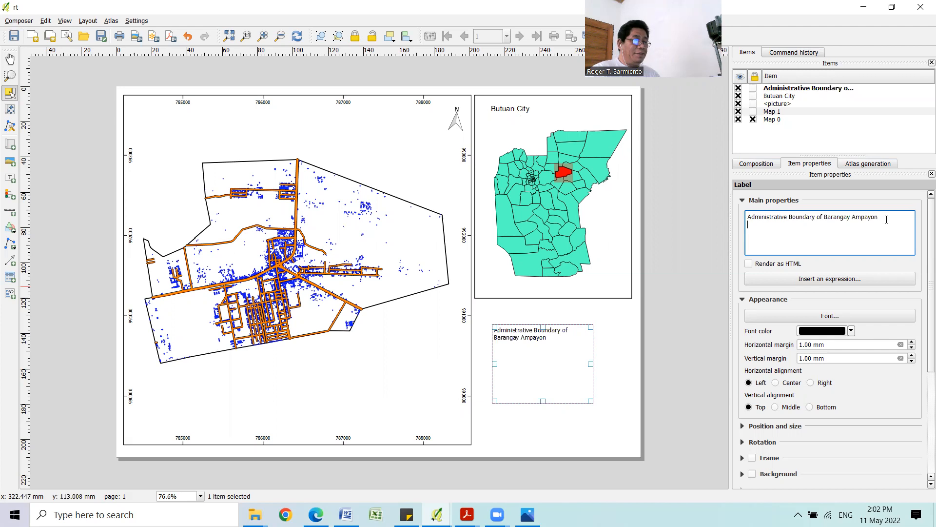
{"action": "key", "text": "Return"}
{"action": "type", "text": "CRS: WGS 84 Z"}
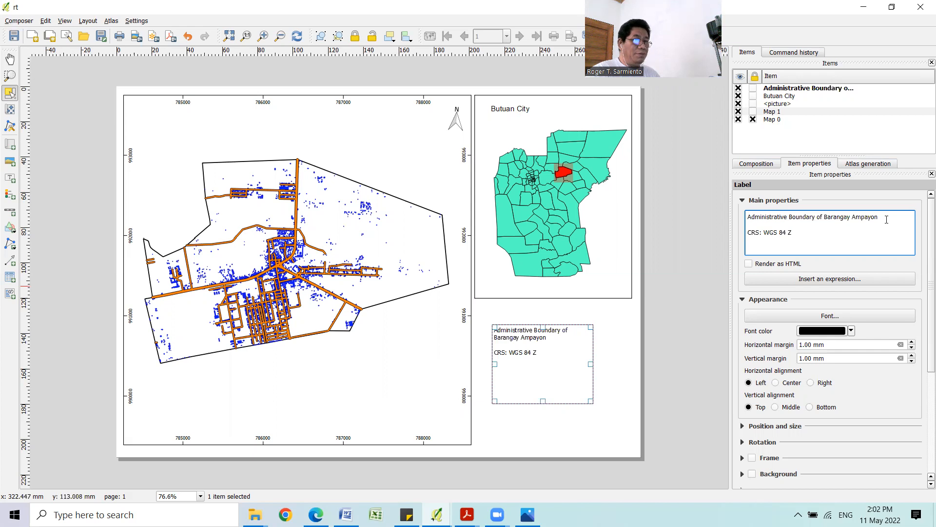
{"action": "type", "text": "one 51"}
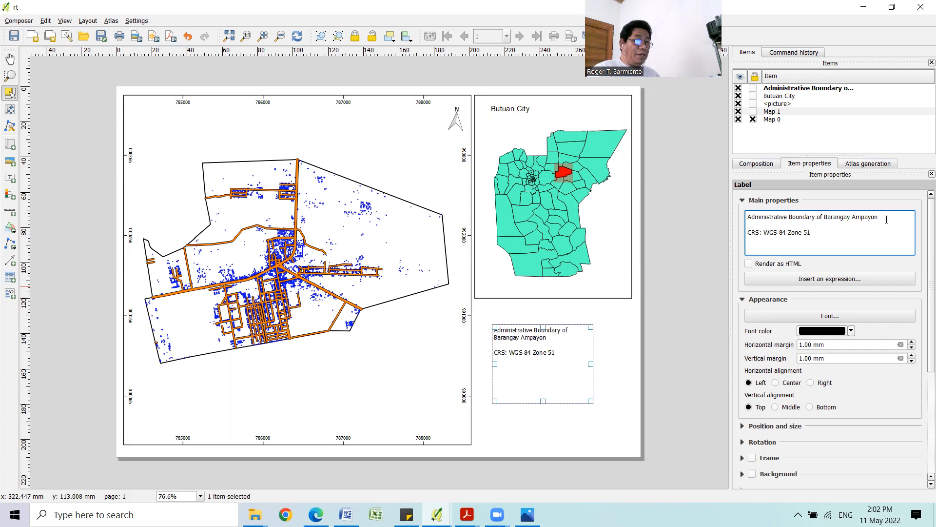
{"action": "type", "text": " N"}
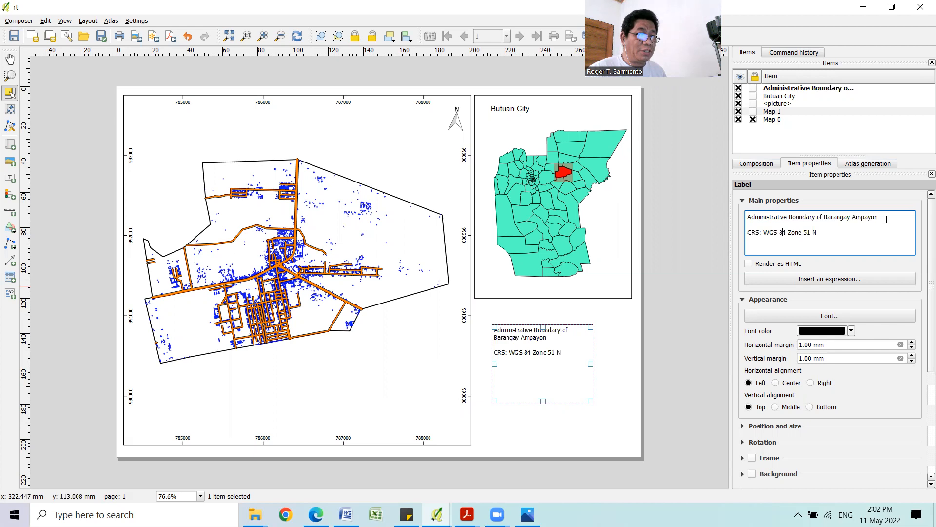
{"action": "type", "text": ", UT"}
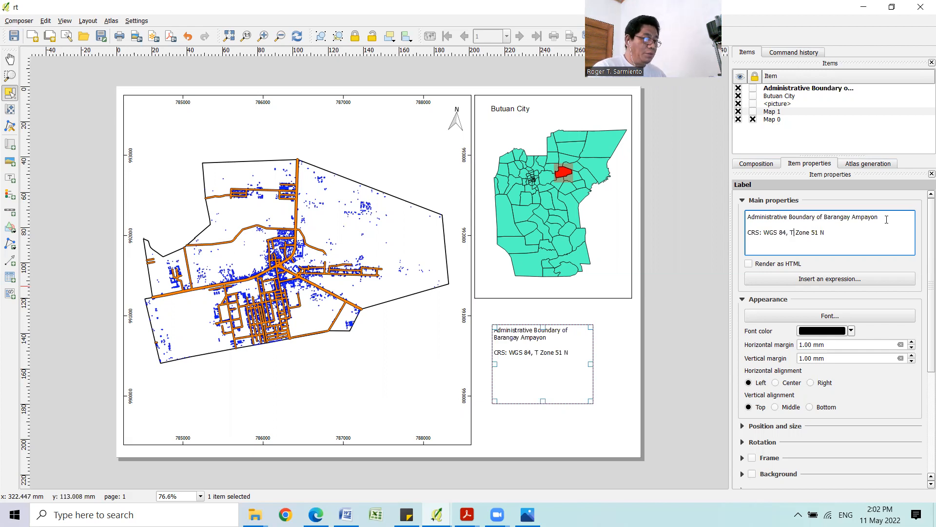
{"action": "type", "text": "M"}
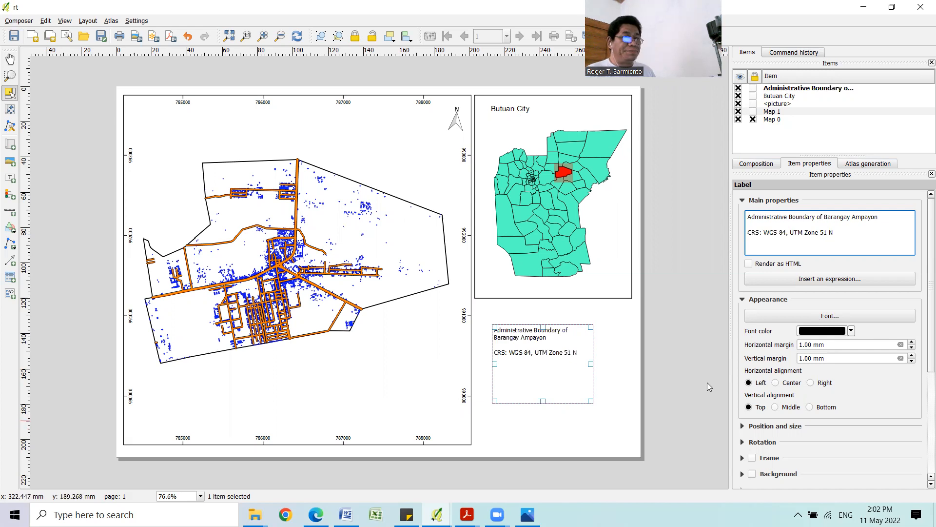
Step: Insert an "Area:" line between the title and the CRS line, with a blank line before the CRS text
{"action": "key", "text": "Return"}
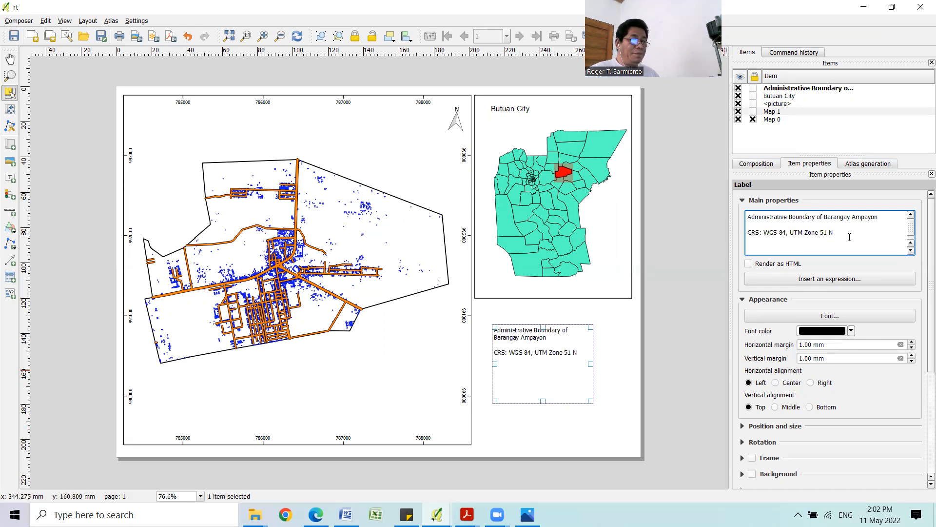
{"action": "key", "text": "Return"}
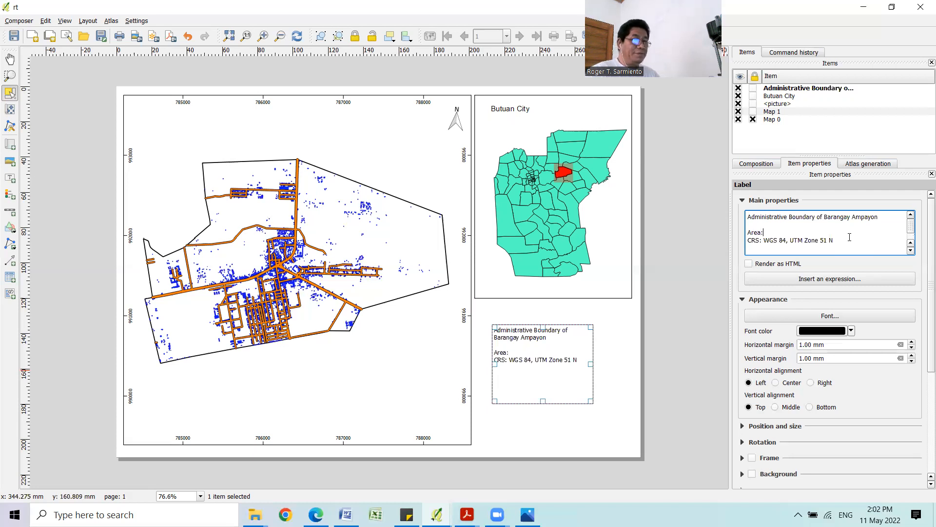
{"action": "key", "text": "Return"}
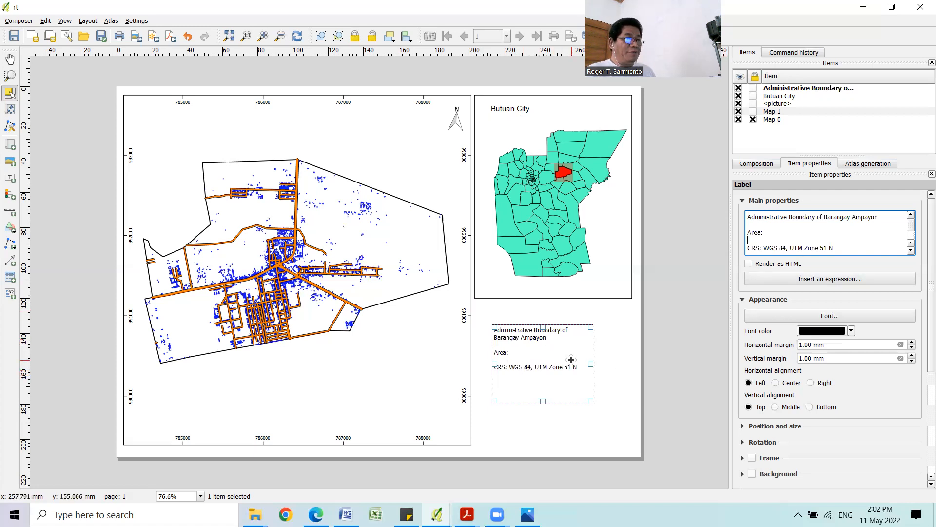
Step: Set the font size of the "Administrative Boundary" title label to 14
{"action": "left_click", "coordinate": [843, 318]}
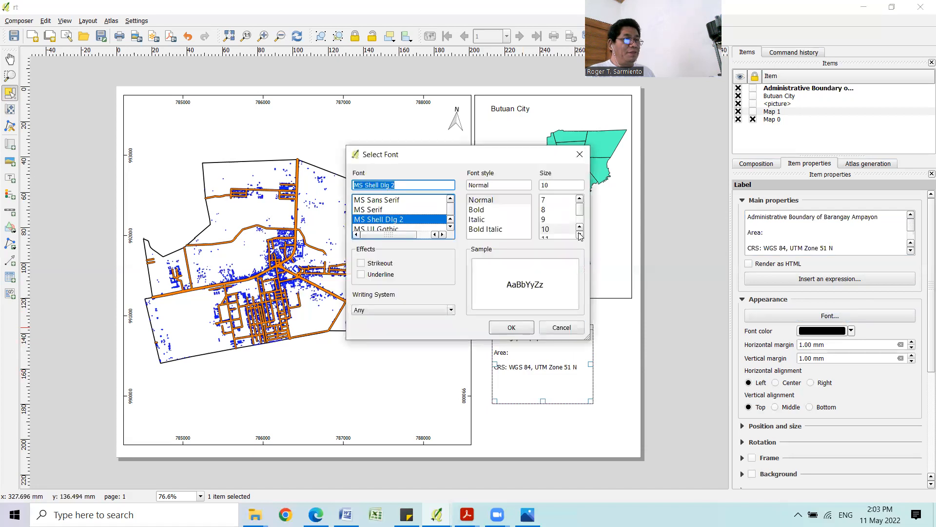
{"action": "left_click", "coordinate": [580, 236]}
{"action": "left_click", "coordinate": [581, 236]}
{"action": "left_click", "coordinate": [580, 236]}
{"action": "left_click", "coordinate": [566, 231]}
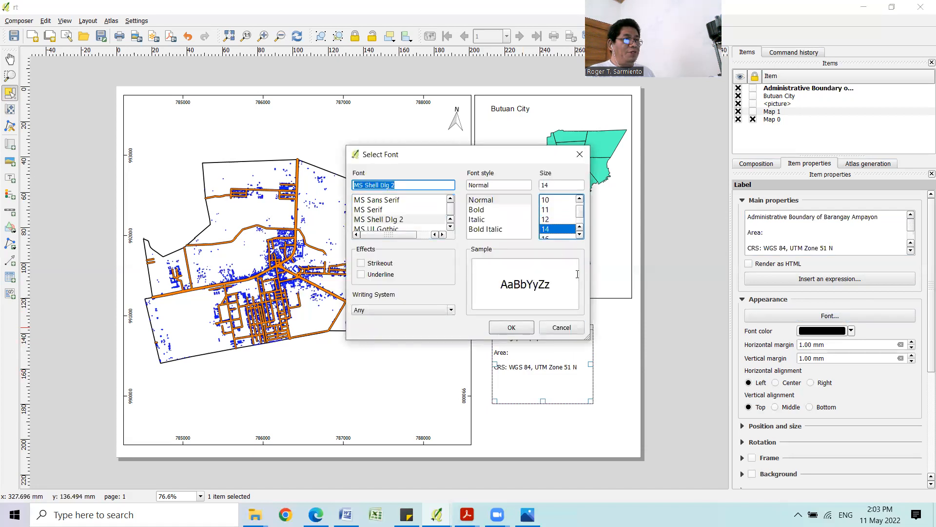
{"action": "left_click", "coordinate": [511, 328]}
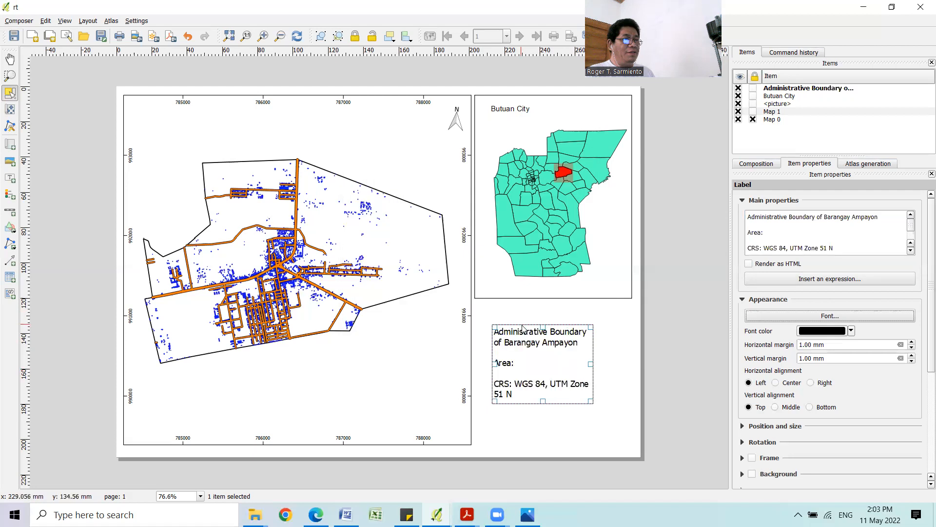
Step: Set the font size of the "Butuan City" label to 14
{"action": "left_click", "coordinate": [512, 110]}
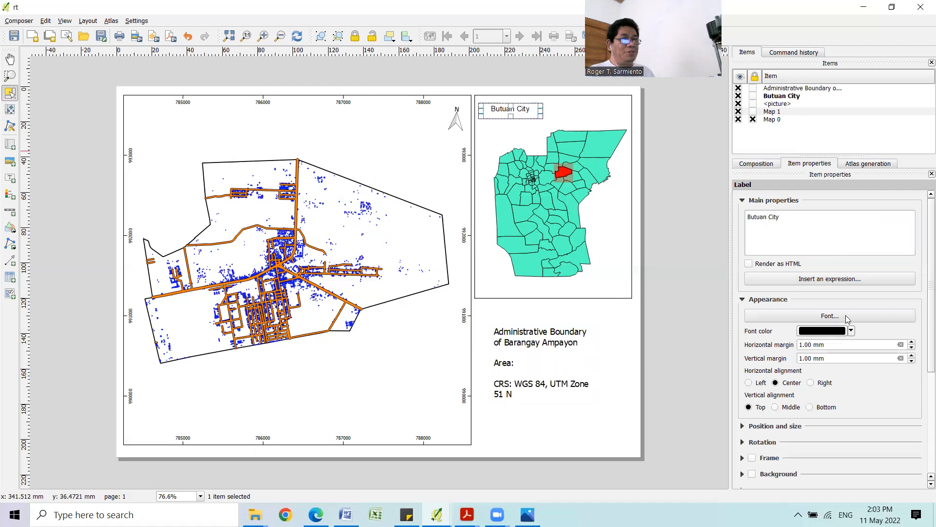
{"action": "left_click", "coordinate": [847, 315]}
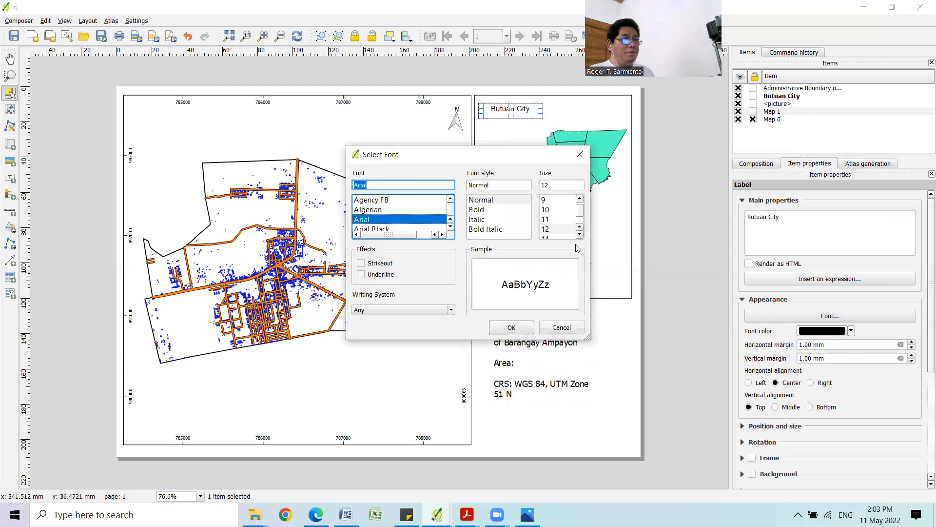
{"action": "left_click", "coordinate": [579, 235]}
{"action": "left_click", "coordinate": [556, 220]}
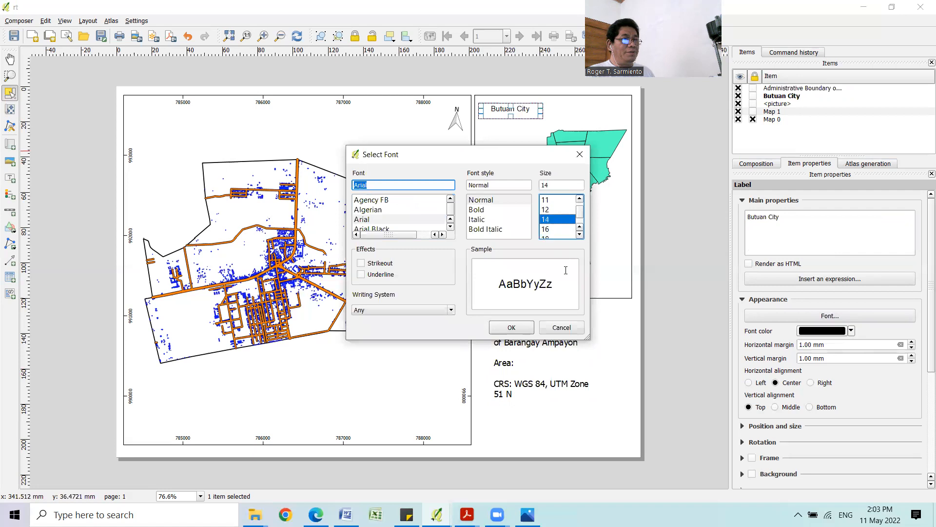
{"action": "left_click", "coordinate": [523, 331]}
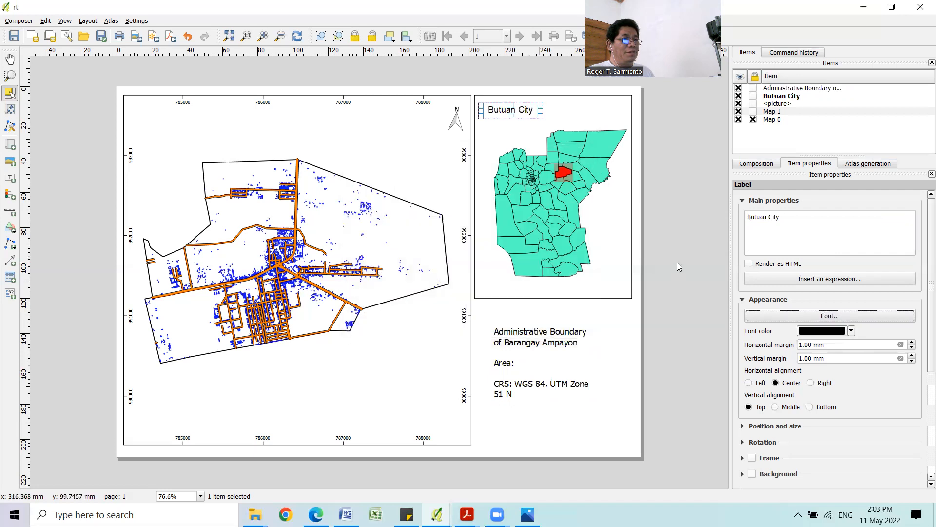
Step: Set the horizontal alignment of the "Administrative Boundary" title label to Center
{"action": "left_click", "coordinate": [647, 339]}
{"action": "left_click", "coordinate": [556, 335]}
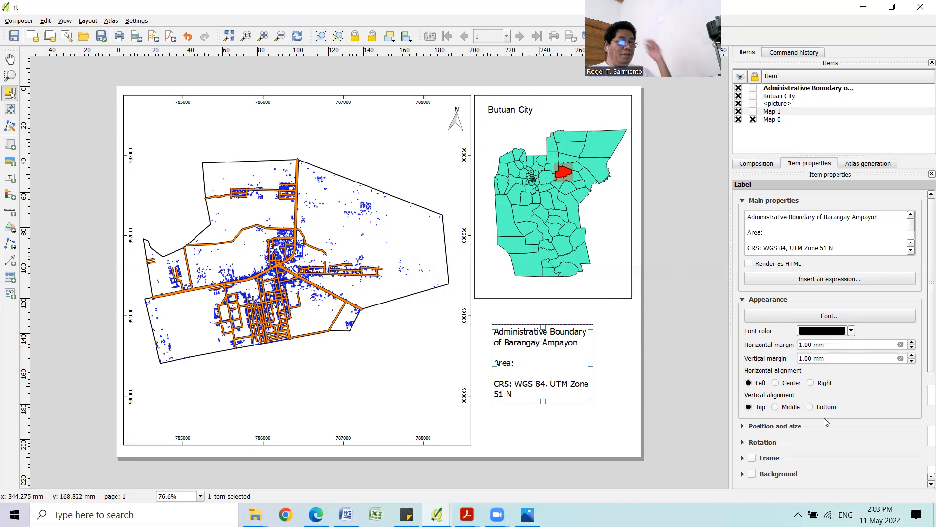
{"action": "left_click", "coordinate": [776, 383]}
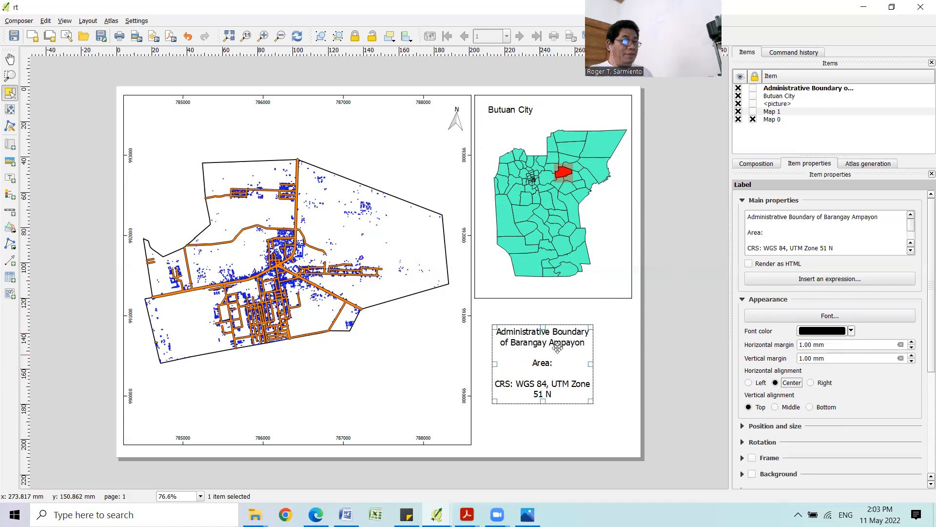
Step: Resize the title label to fill the space below the location map, matching that map's width and reaching the main map's lower edge
{"action": "left_click_drag", "start_coordinate": [543, 325], "coordinate": [543, 307]}
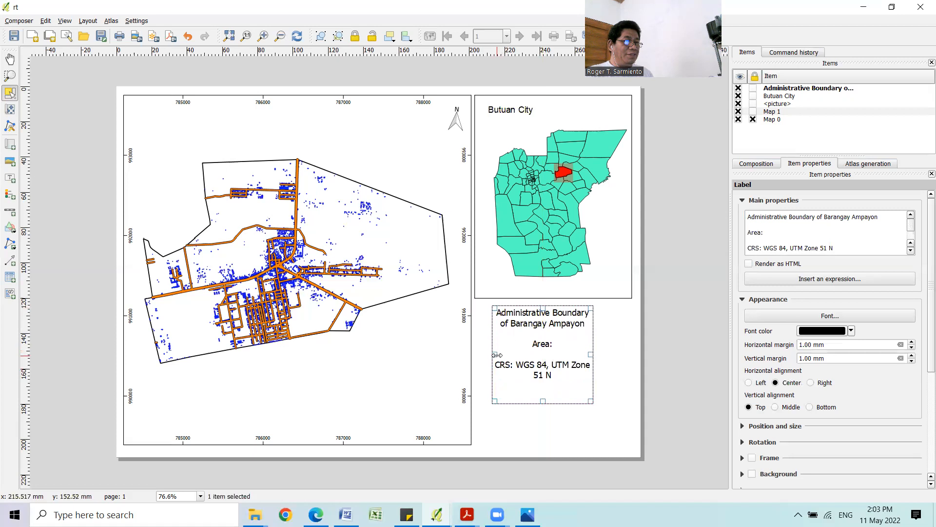
{"action": "left_click_drag", "start_coordinate": [495, 355], "coordinate": [477, 354]}
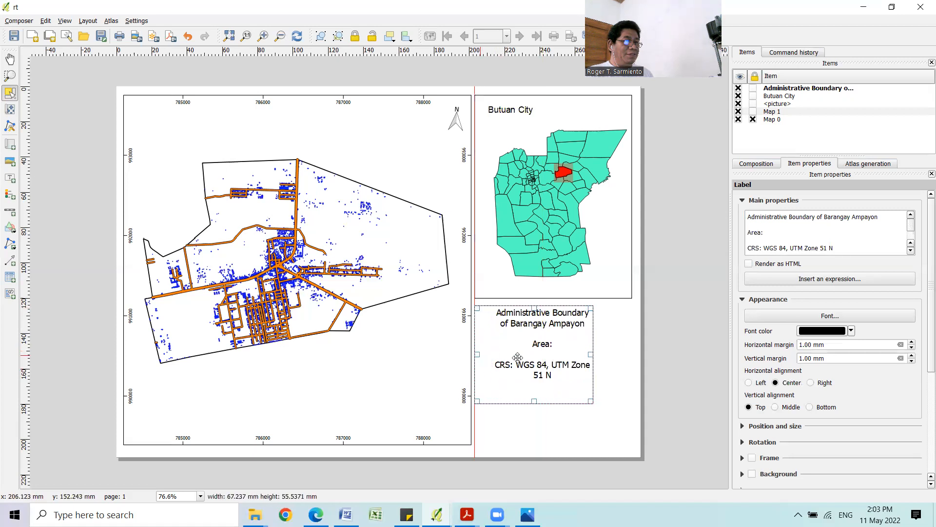
{"action": "left_click_drag", "start_coordinate": [591, 355], "coordinate": [629, 354]}
{"action": "left_click_drag", "start_coordinate": [554, 402], "coordinate": [554, 444]}
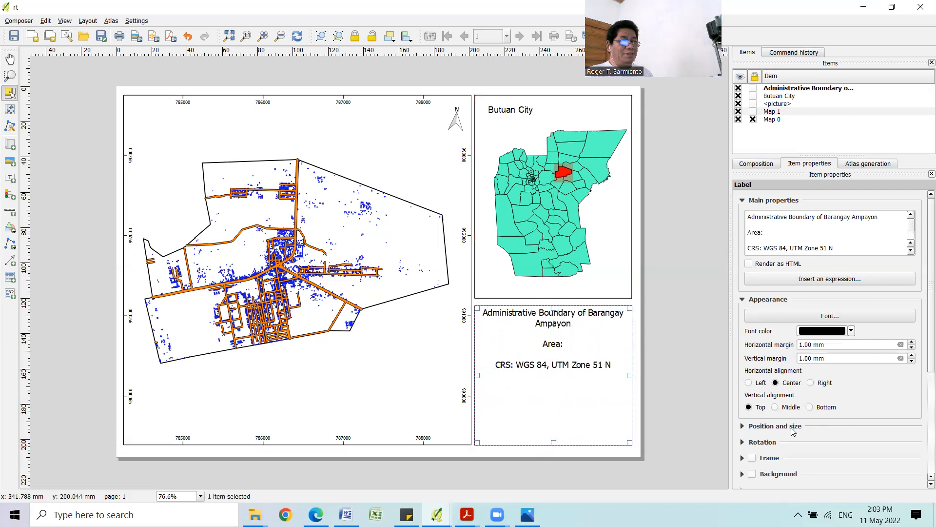
Step: Enable the frame around the "Administrative Boundary" title label
{"action": "left_click", "coordinate": [752, 458]}
{"action": "left_click", "coordinate": [704, 422]}
Step: Set the font size of the "Administrative Boundary" title label to 22
{"action": "left_click", "coordinate": [525, 324]}
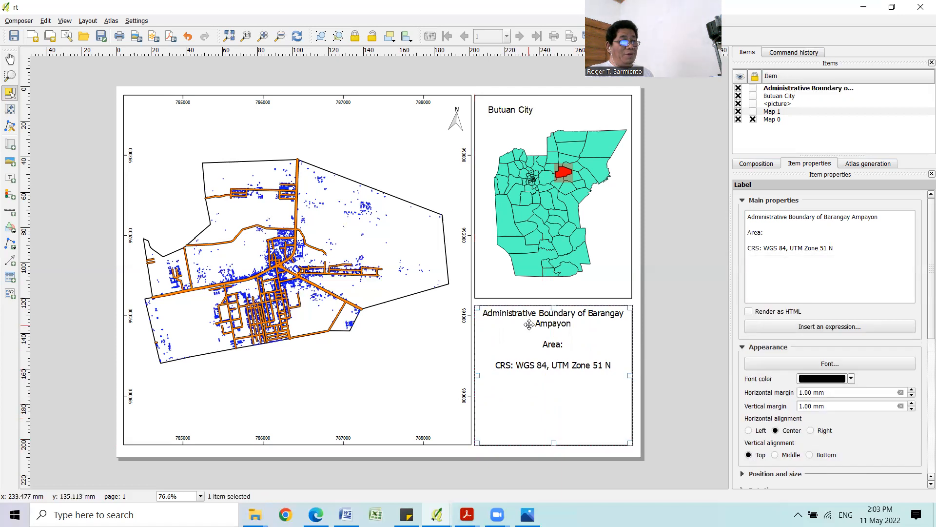
{"action": "left_click", "coordinate": [813, 363]}
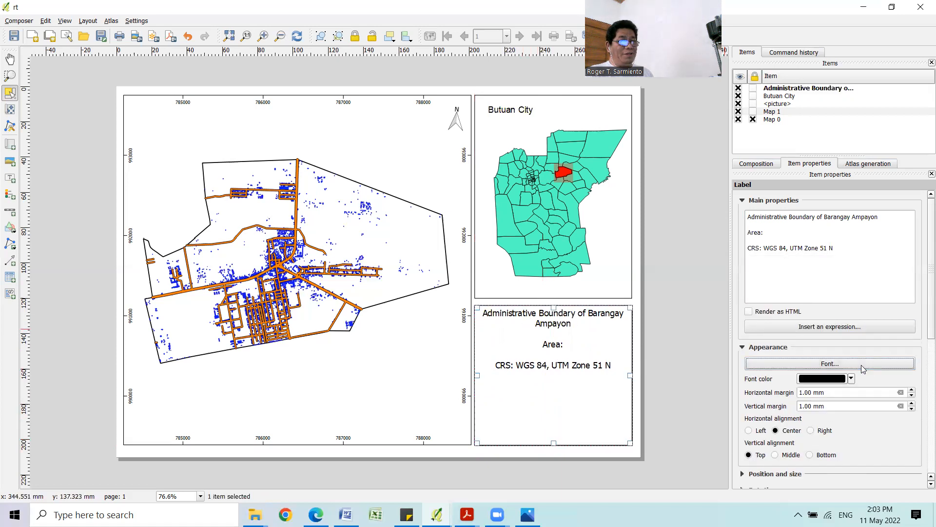
{"action": "left_click", "coordinate": [580, 234]}
{"action": "left_click", "coordinate": [579, 234]}
{"action": "left_click", "coordinate": [579, 235]}
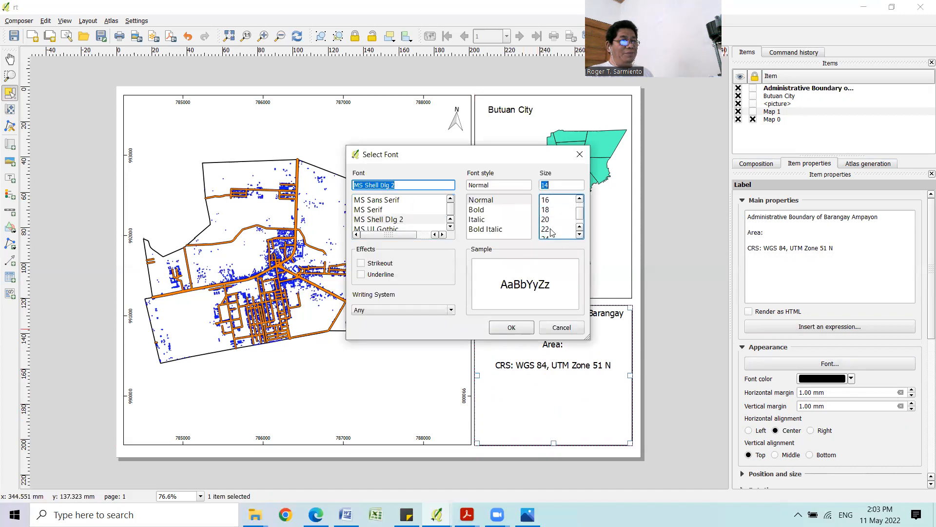
{"action": "left_click", "coordinate": [551, 230]}
{"action": "left_click", "coordinate": [511, 327]}
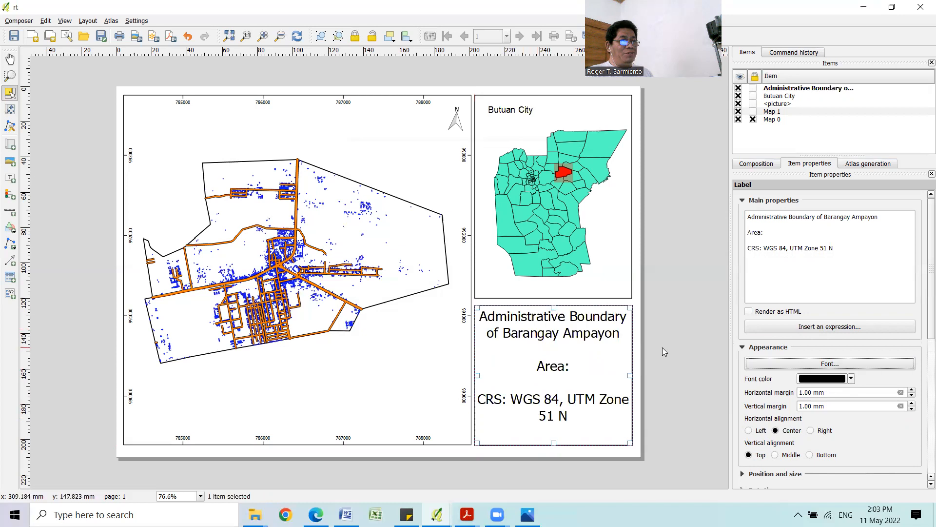
{"action": "left_click", "coordinate": [688, 390]}
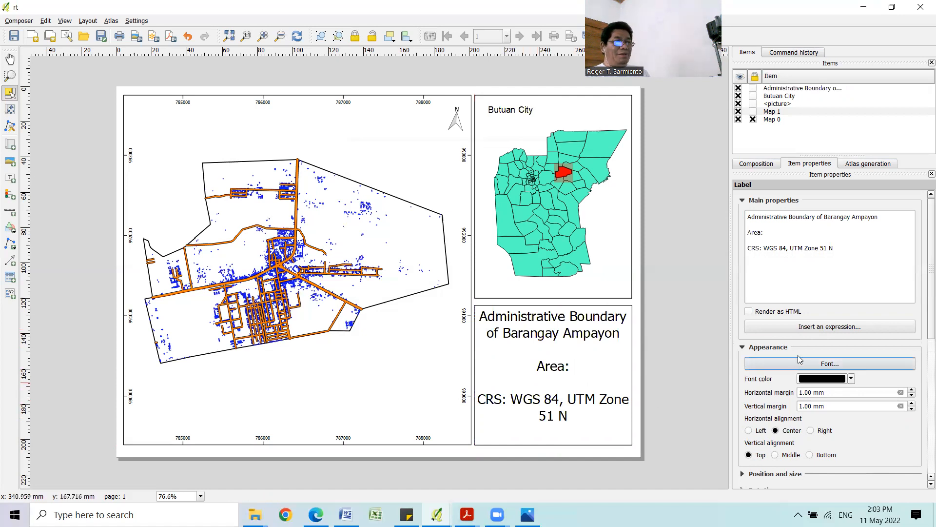
Step: Set the font size of the "Administrative Boundary" title label to 20
{"action": "left_click", "coordinate": [816, 366]}
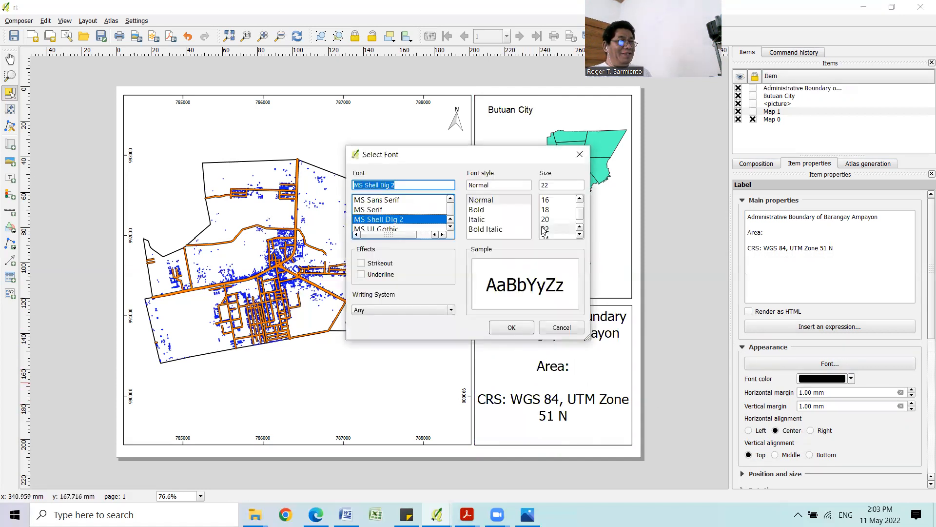
{"action": "left_click", "coordinate": [559, 220]}
{"action": "left_click", "coordinate": [511, 327]}
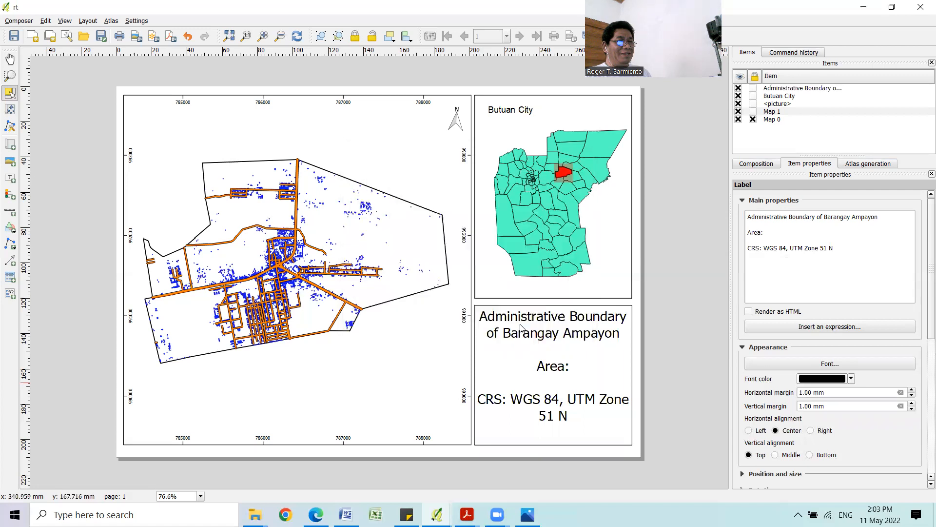
Step: Insert a blank line above the first text line of the "Administrative Boundary" title label
{"action": "left_click", "coordinate": [750, 217]}
{"action": "key", "text": "Return"}
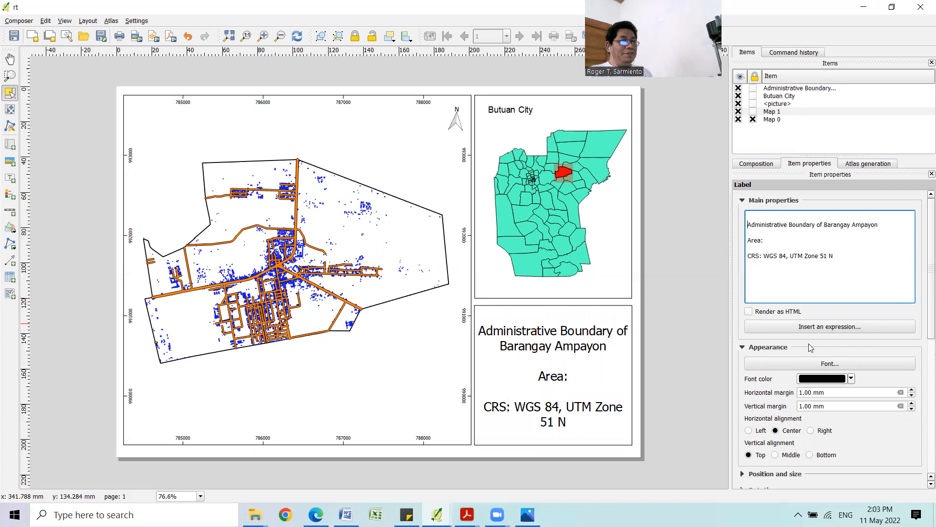
{"action": "left_click", "coordinate": [685, 303]}
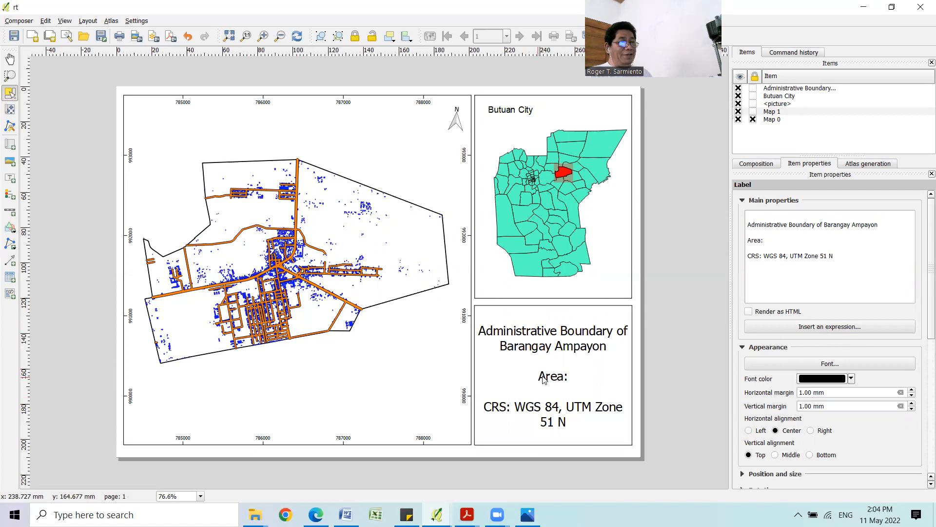
Step: Switch to the main QGIS project window and hide the BarangayBoundary layer
{"action": "left_click", "coordinate": [562, 380]}
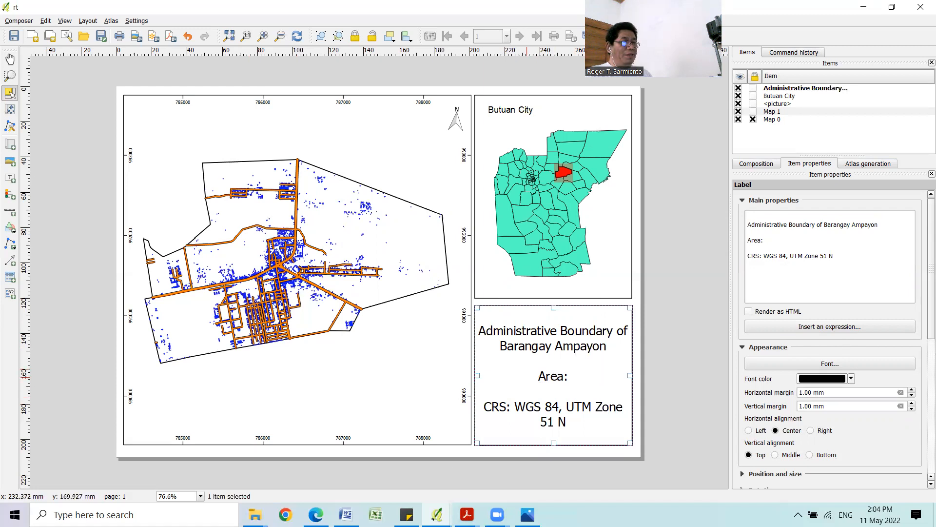
{"action": "mouse_move", "coordinate": [437, 515]}
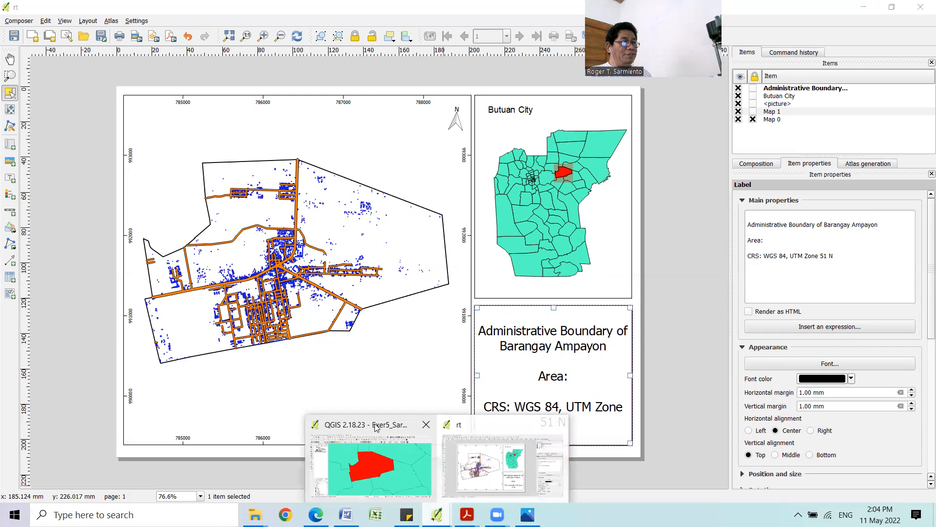
{"action": "left_click", "coordinate": [375, 415]}
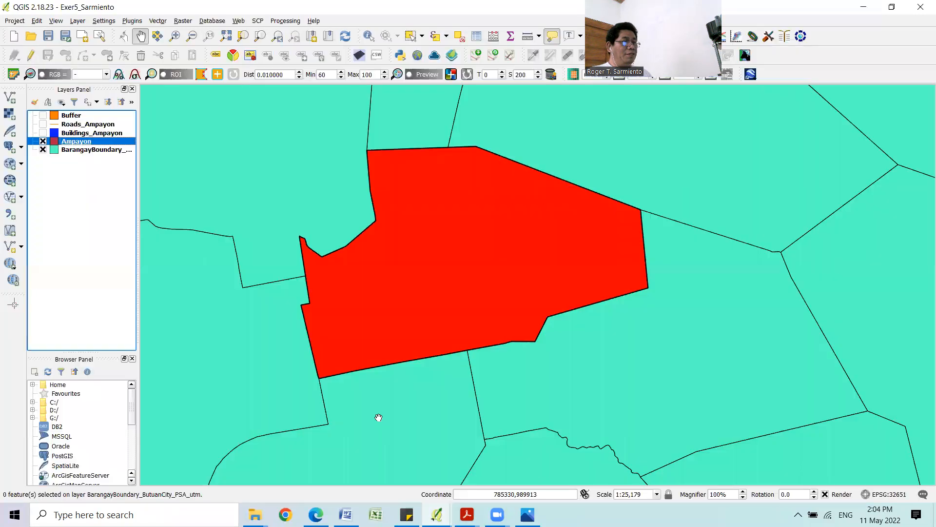
{"action": "left_click", "coordinate": [43, 150]}
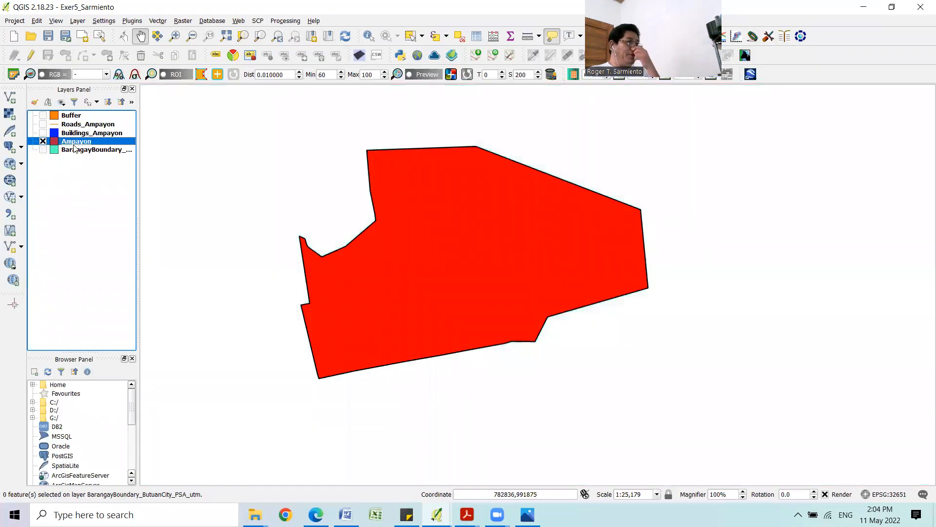
Step: Look up the barangay's area in the Ampayon layer's attribute table and close the table
{"action": "right_click", "coordinate": [74, 141]}
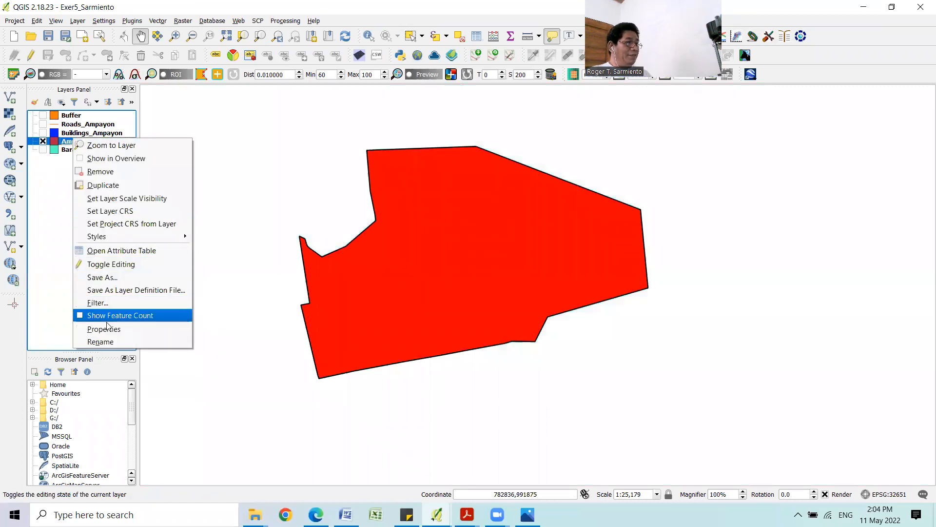
{"action": "left_click", "coordinate": [110, 251]}
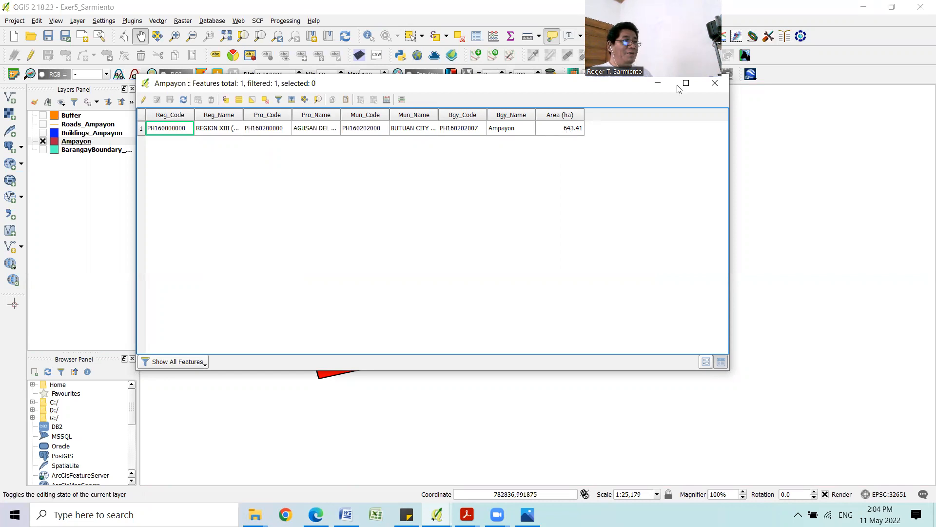
{"action": "left_click", "coordinate": [77, 141]}
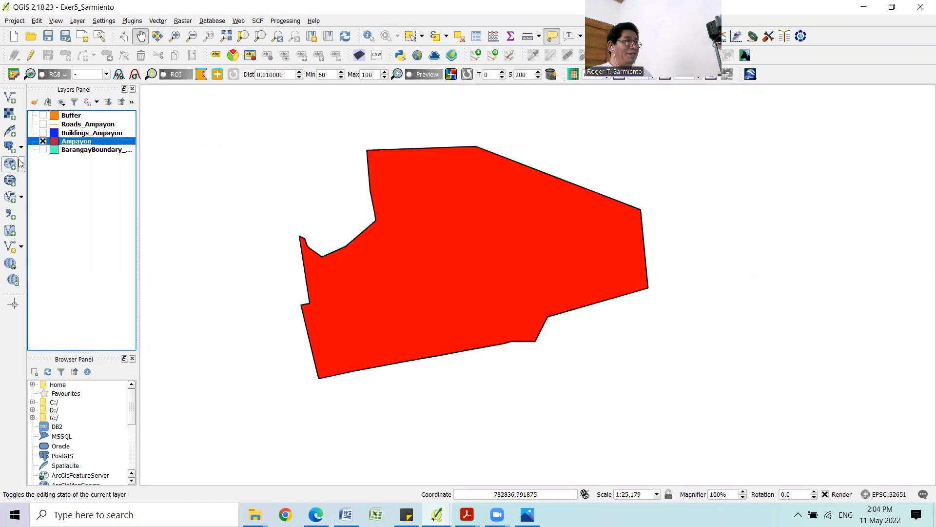
Step: Review the Area (ha) values of all barangays in the BarangayBoundary layer's attribute table
{"action": "right_click", "coordinate": [80, 151]}
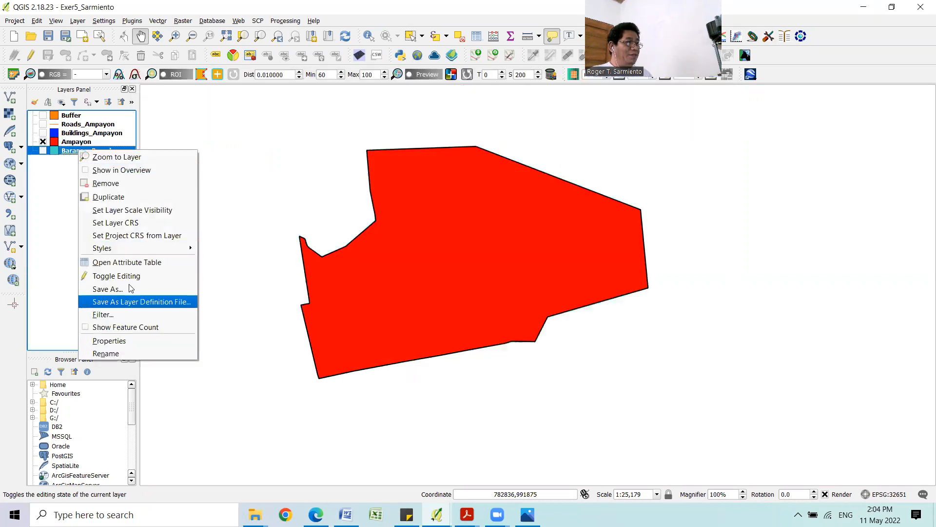
{"action": "left_click", "coordinate": [131, 263]}
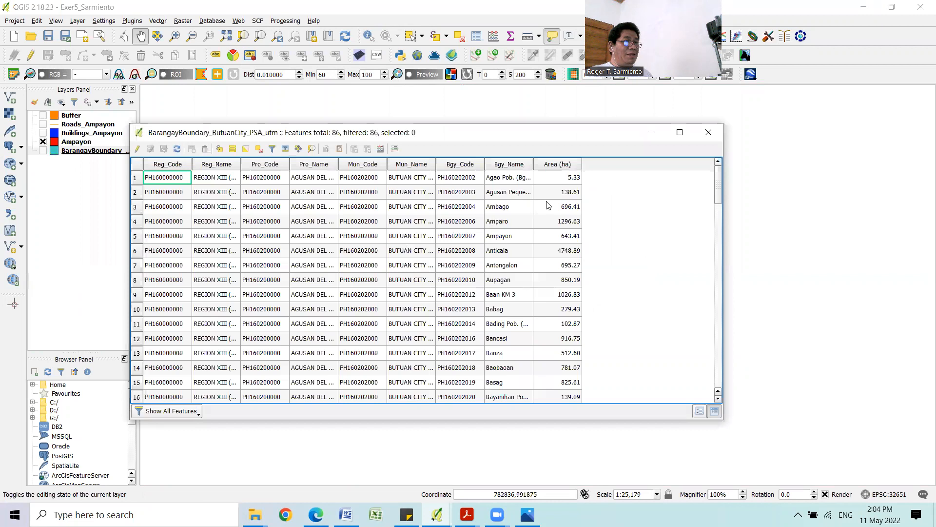
{"action": "scroll", "coordinate": [564, 218], "scroll_direction": "down", "scroll_amount": 4}
{"action": "scroll", "coordinate": [568, 282], "scroll_direction": "down", "scroll_amount": 8}
{"action": "scroll", "coordinate": [564, 323], "scroll_direction": "up", "scroll_amount": 12}
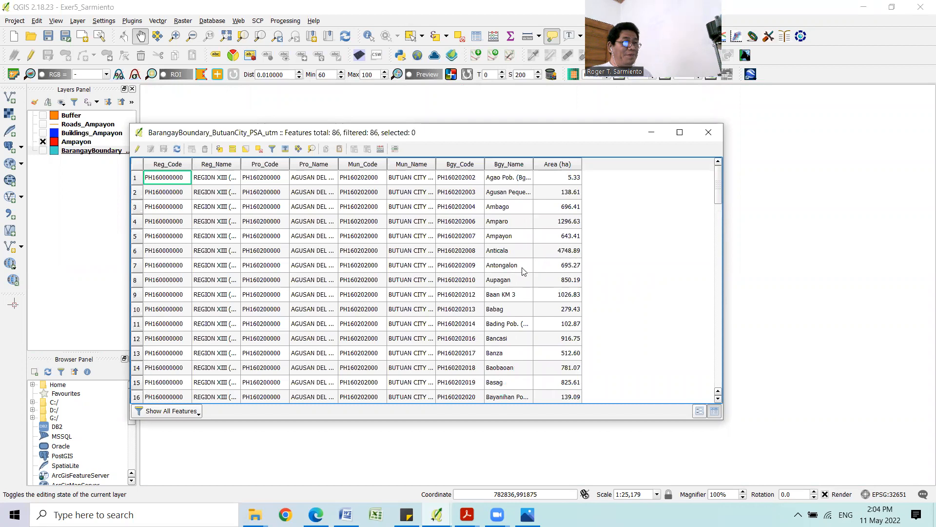
{"action": "scroll", "coordinate": [565, 302], "scroll_direction": "down", "scroll_amount": 6}
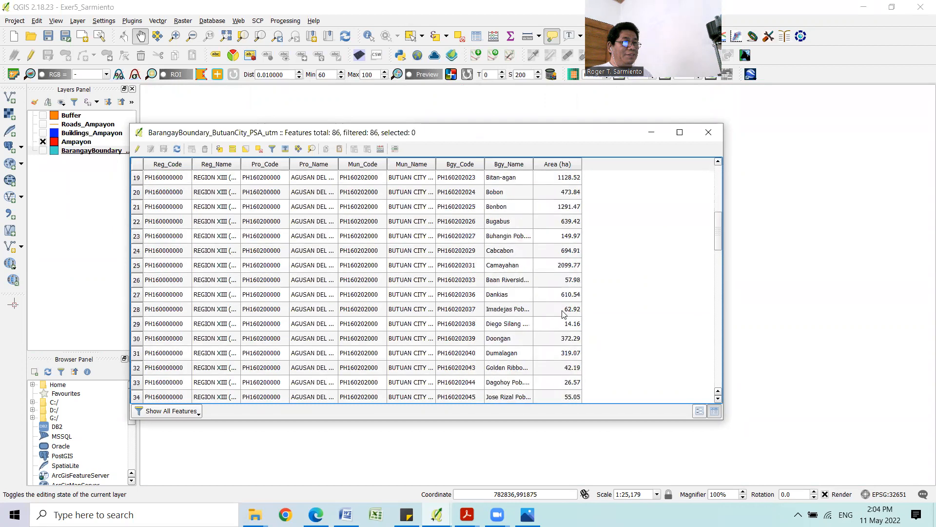
{"action": "left_click", "coordinate": [709, 133]}
Step: Reopen the Ampayon layer's attribute table and read its Area (ha) value
{"action": "left_click", "coordinate": [77, 142]}
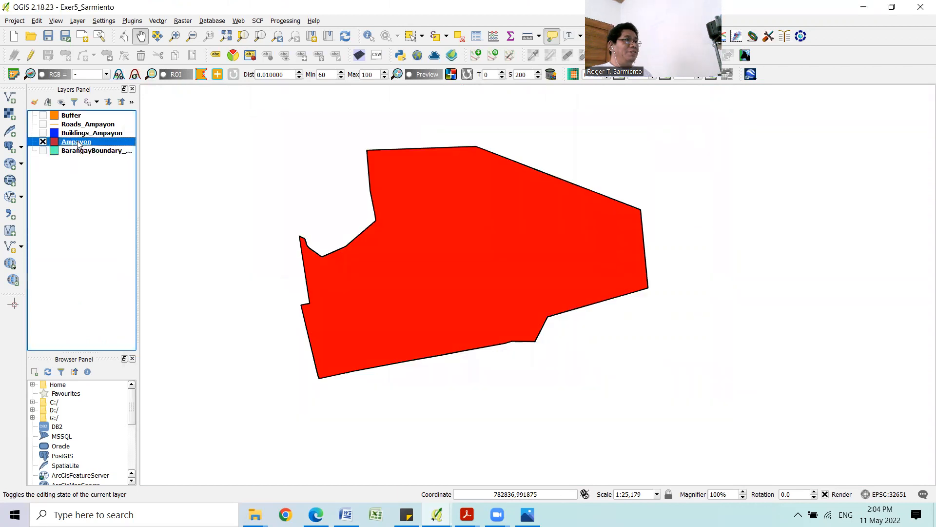
{"action": "right_click", "coordinate": [78, 142]}
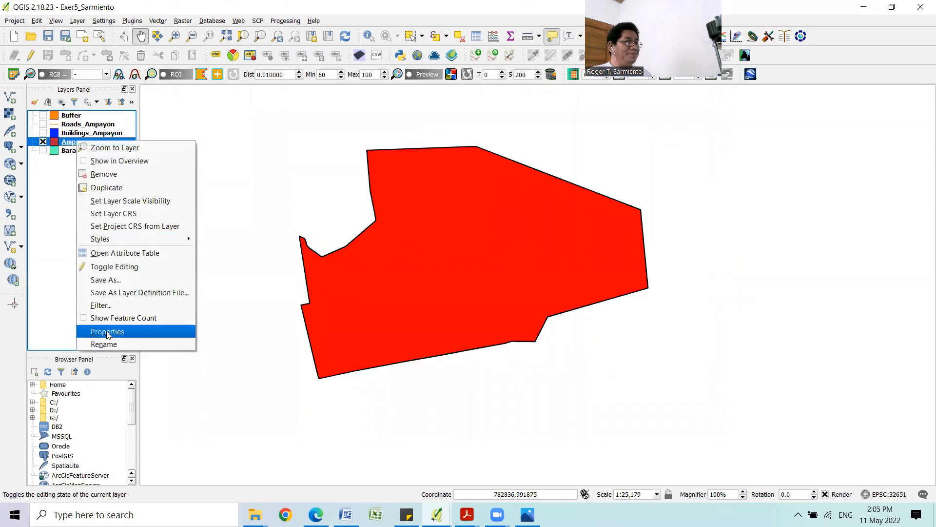
{"action": "left_click", "coordinate": [122, 253]}
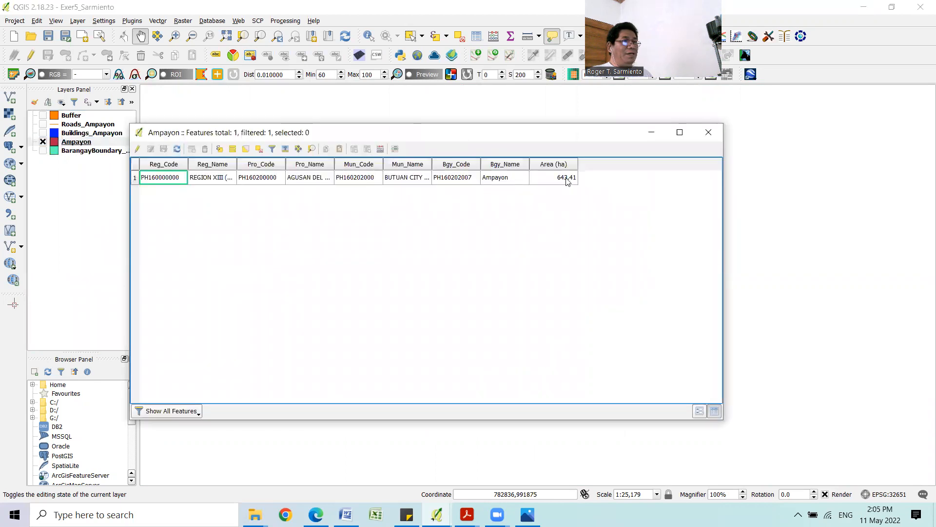
{"action": "left_click", "coordinate": [556, 180]}
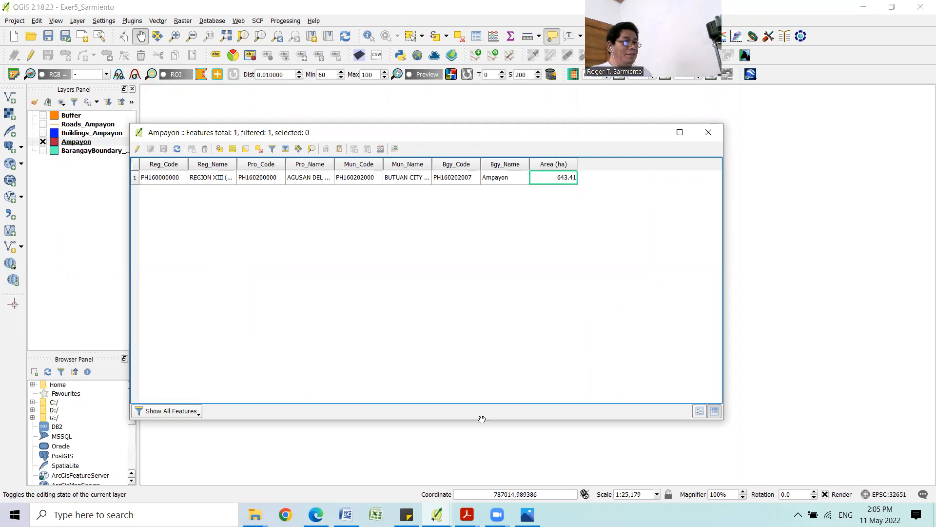
Step: Return to the print composer and enter "643.41 hectares" on the Area line of the title label
{"action": "mouse_move", "coordinate": [437, 515]}
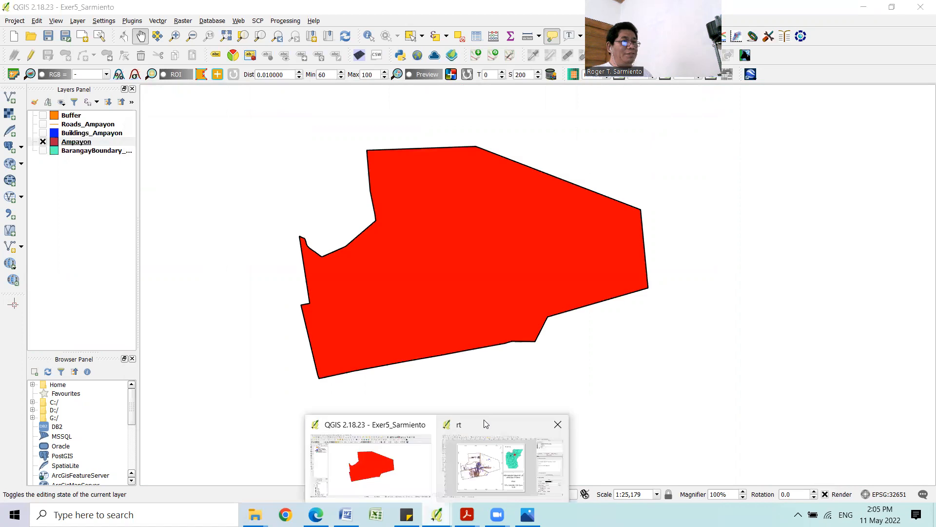
{"action": "left_click", "coordinate": [484, 420]}
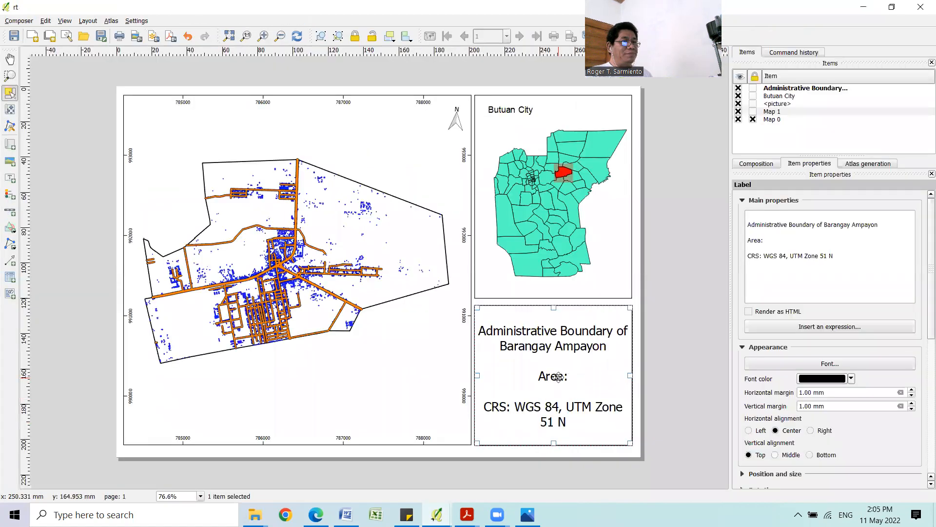
{"action": "left_click", "coordinate": [779, 246]}
{"action": "type", "text": "643.41 hectares"}
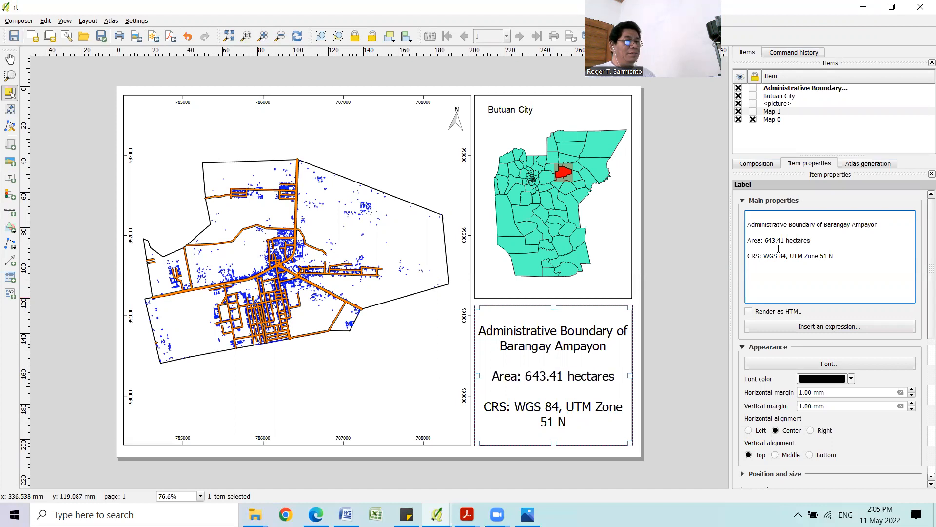
{"action": "left_click", "coordinate": [673, 334]}
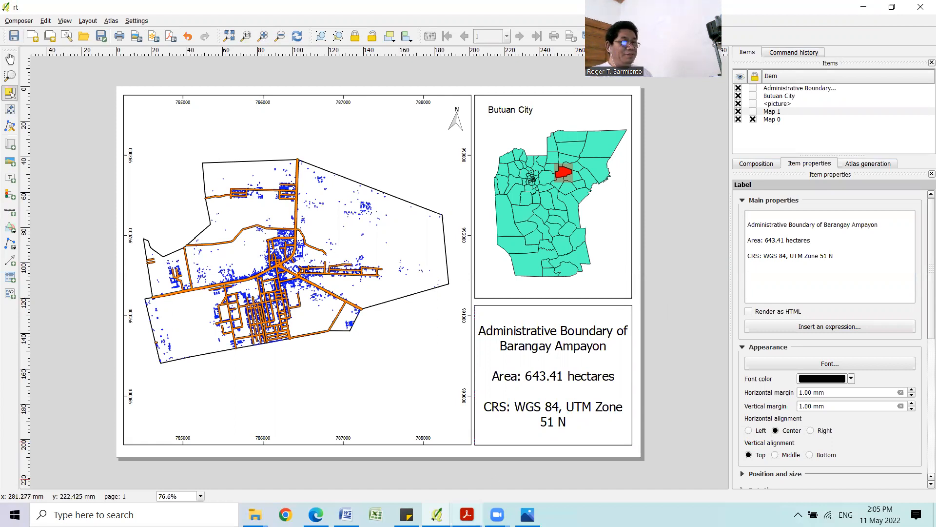
Step: Compare the composer layout with the finished Ampayon map image in Photos
{"action": "mouse_move", "coordinate": [437, 515]}
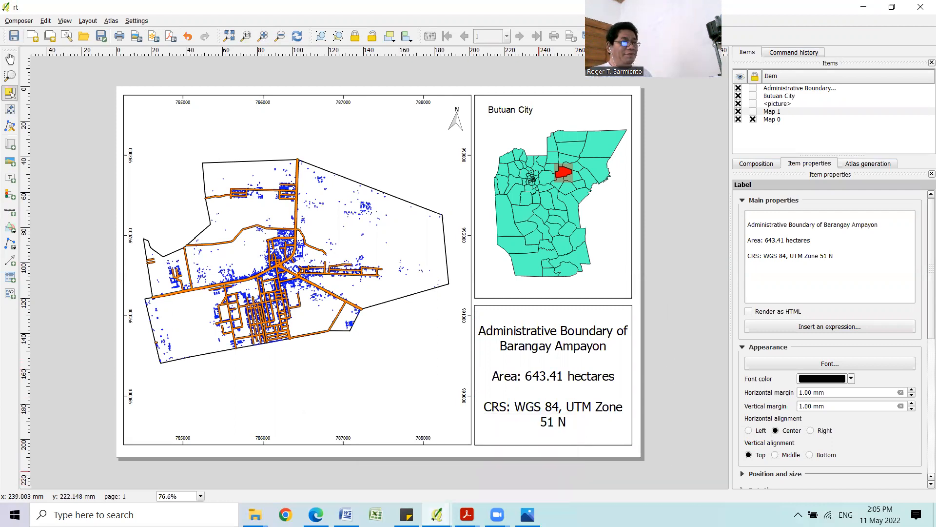
{"action": "left_click", "coordinate": [527, 514]}
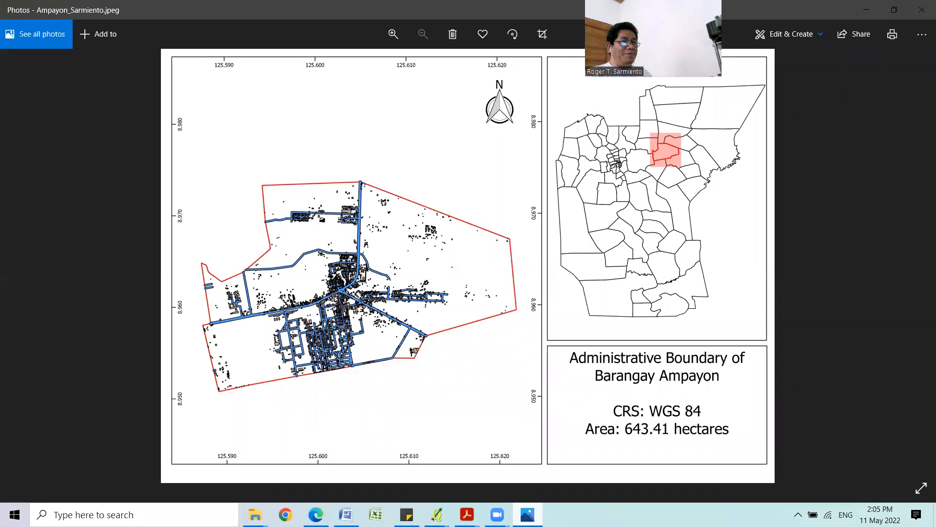
{"action": "left_click", "coordinate": [527, 514]}
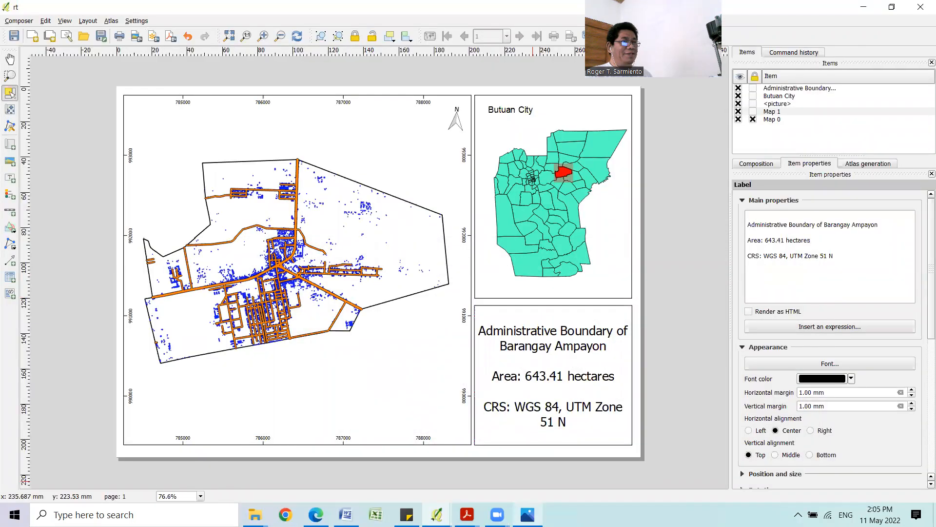
{"action": "left_click", "coordinate": [529, 511]}
{"action": "left_click", "coordinate": [529, 511]}
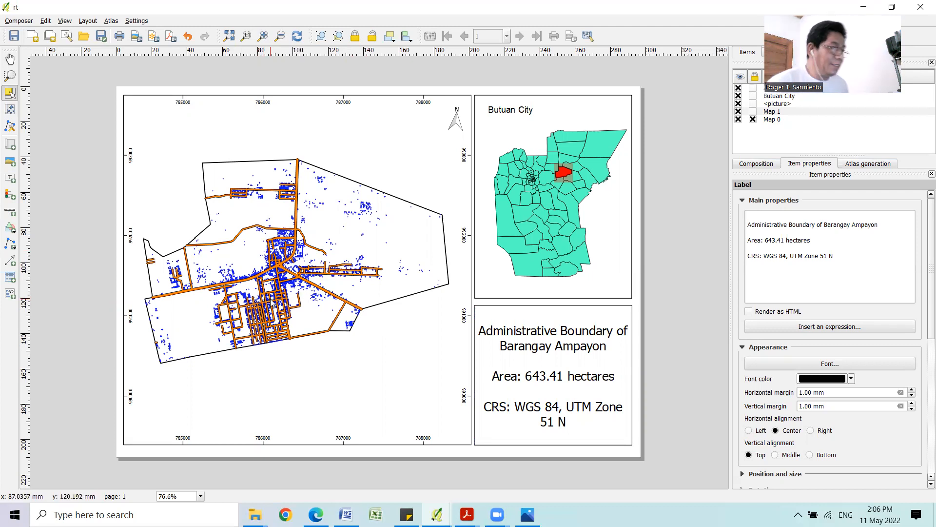
{"action": "left_click", "coordinate": [135, 37]}
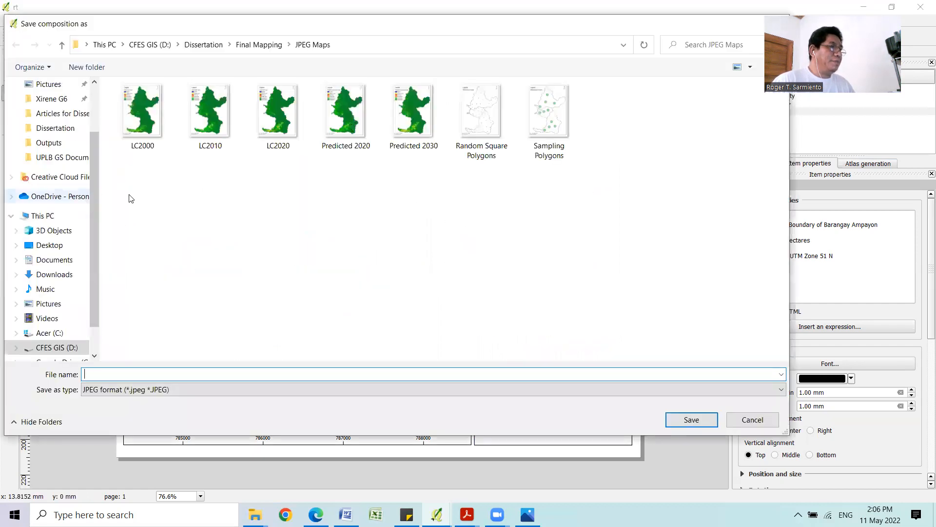
{"action": "left_click", "coordinate": [53, 349]}
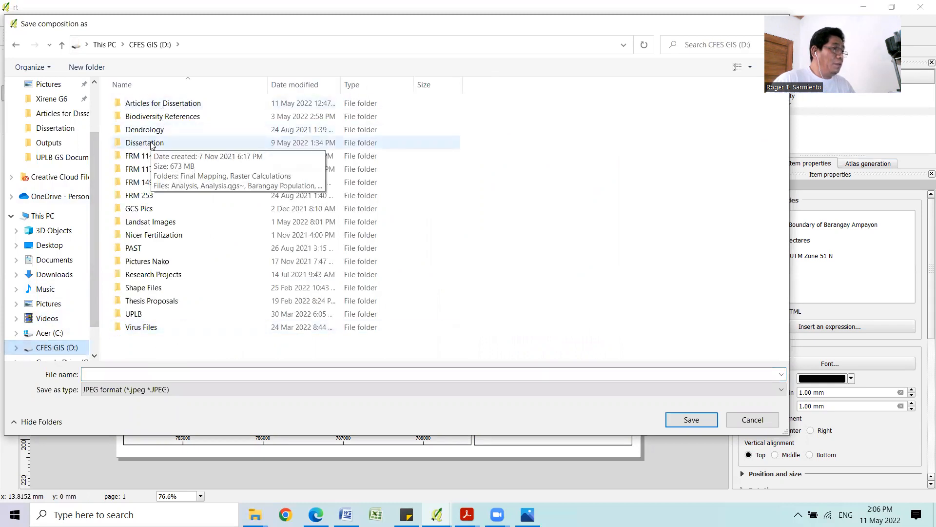
{"action": "left_click", "coordinate": [157, 186]}
{"action": "double_click", "coordinate": [158, 185]}
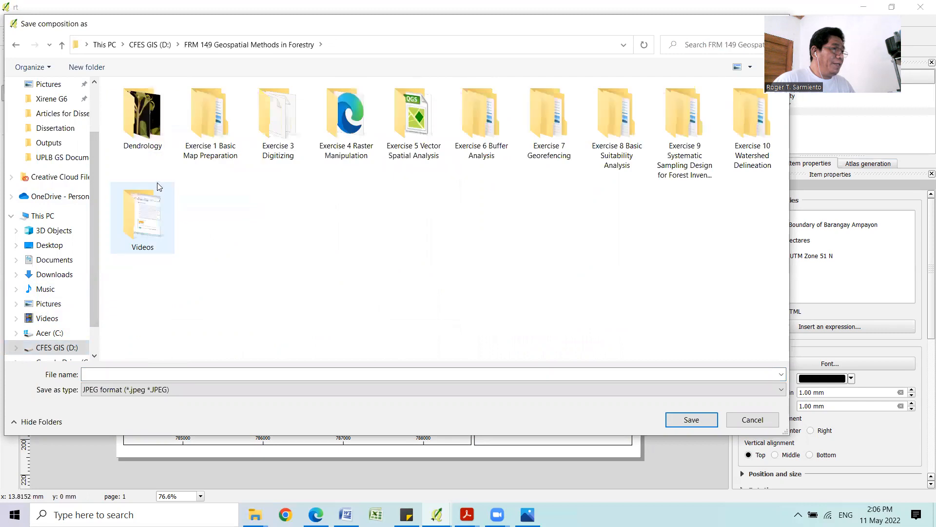
{"action": "double_click", "coordinate": [416, 133]}
{"action": "left_click", "coordinate": [146, 130]}
{"action": "double_click", "coordinate": [146, 130]}
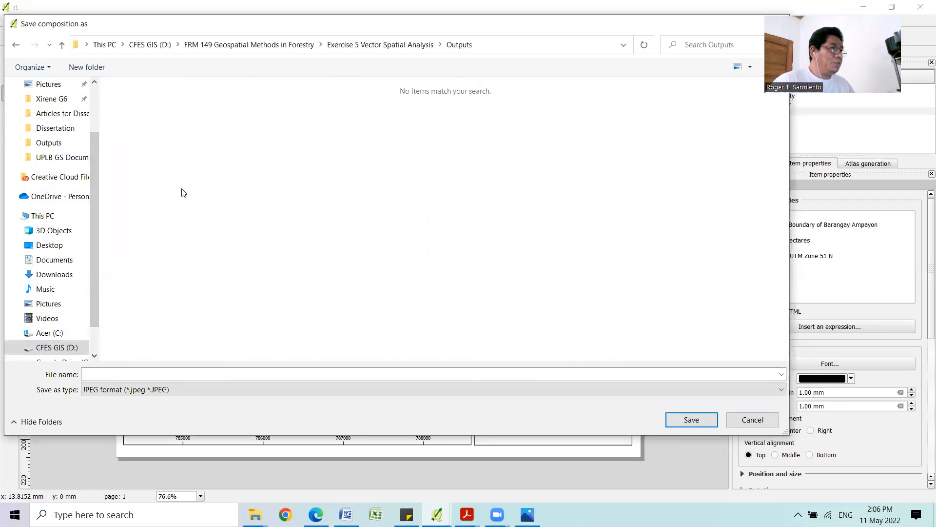
{"action": "left_click", "coordinate": [203, 374]}
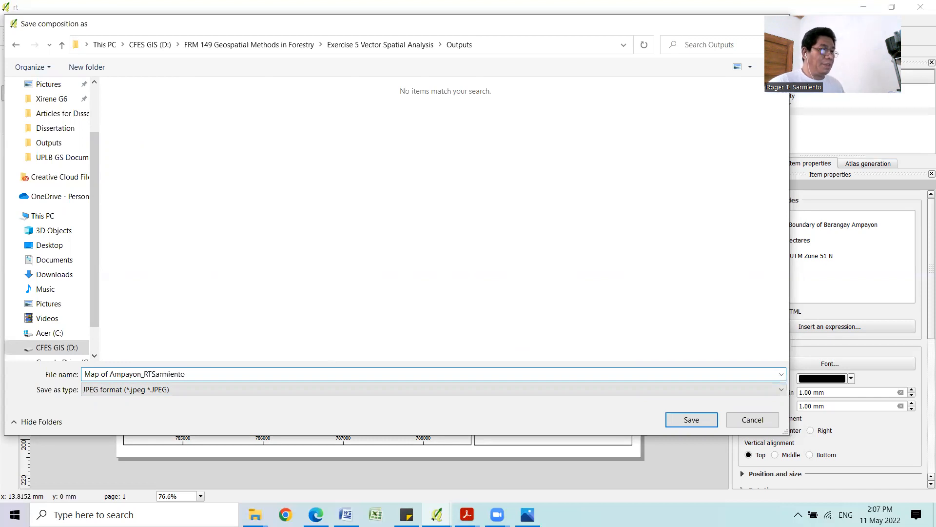
{"action": "left_click", "coordinate": [704, 422]}
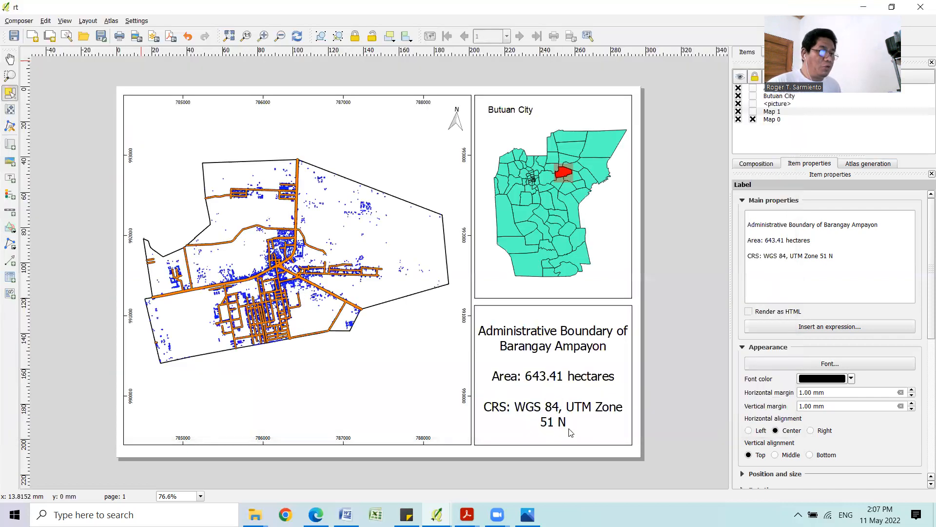
Step: Set the font size of the title label with area and CRS to 18
{"action": "left_click", "coordinate": [545, 367]}
{"action": "left_click", "coordinate": [790, 264]}
{"action": "left_click", "coordinate": [825, 364]}
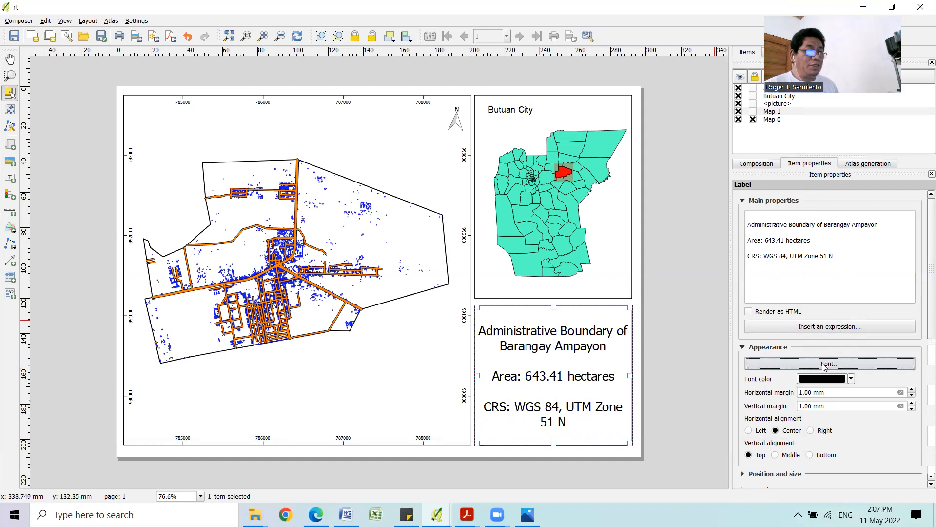
{"action": "left_click", "coordinate": [554, 220]}
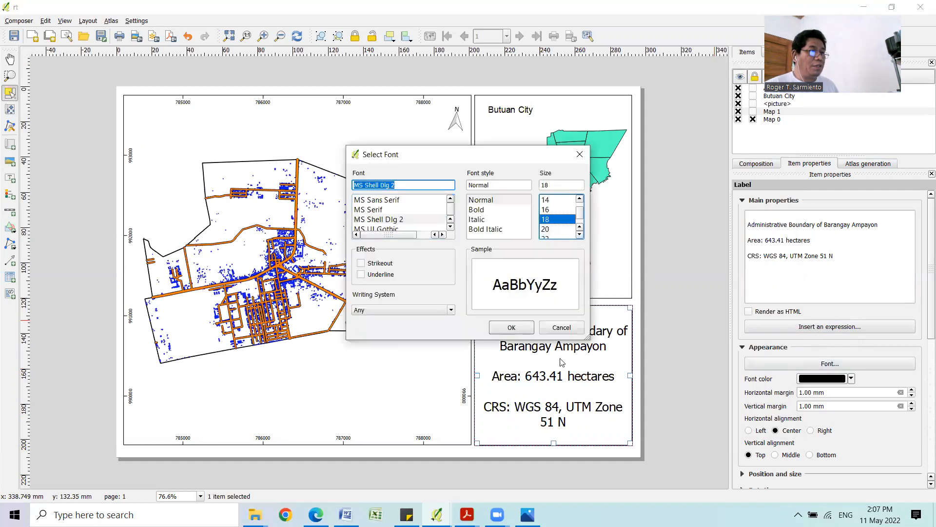
{"action": "left_click", "coordinate": [520, 328]}
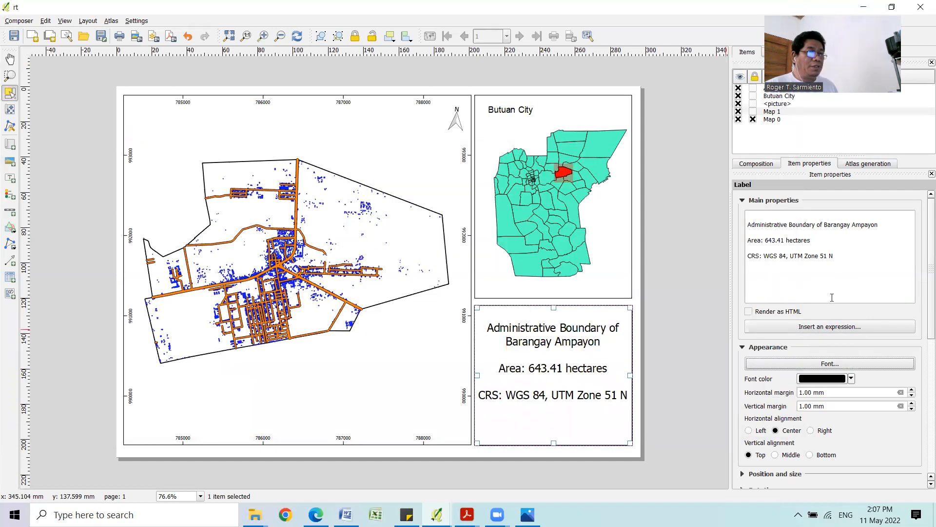
Step: Add a "GIS Analysis by:" line to the title label below the CRS line, separated by a blank line
{"action": "left_click", "coordinate": [849, 271]}
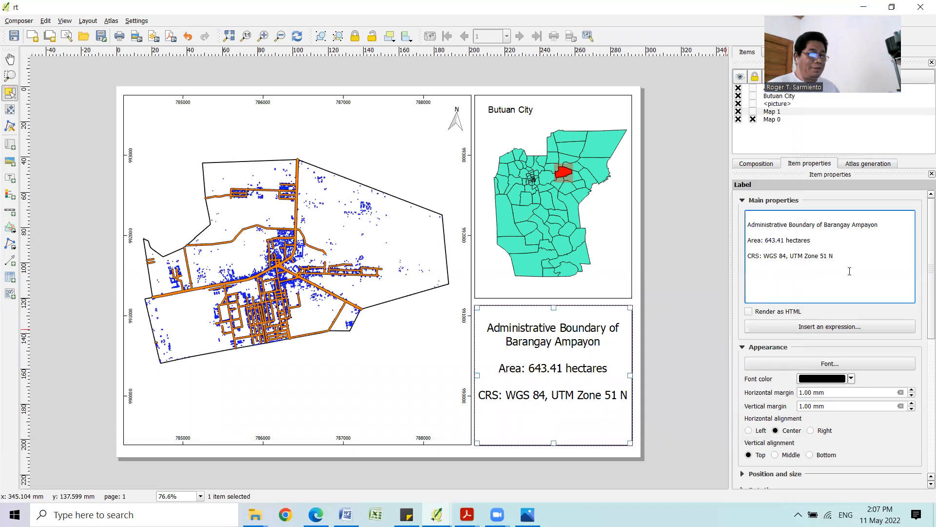
{"action": "type", "text": "Mapper"}
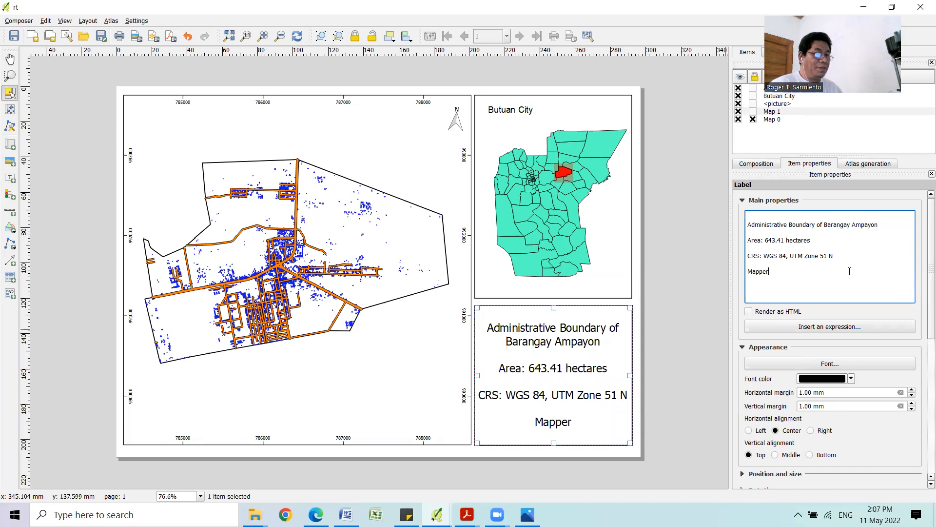
{"action": "key", "text": "BackSpace"}
{"action": "key", "text": "BackSpace"}
{"action": "key", "text": "BackSpace"}
{"action": "key", "text": "BackSpace"}
{"action": "key", "text": "BackSpace"}
{"action": "key", "text": "BackSpace"}
{"action": "type", "text": "GIS"}
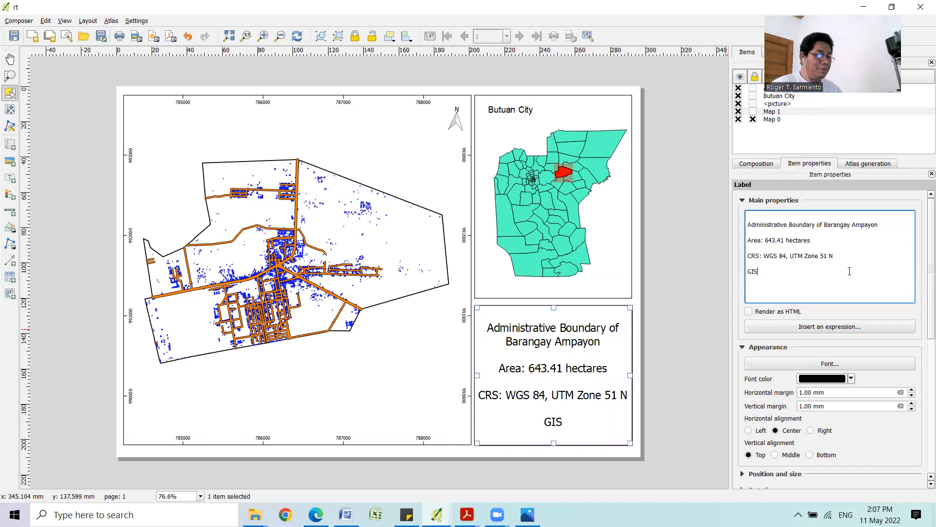
{"action": "type", "text": " Analyis"}
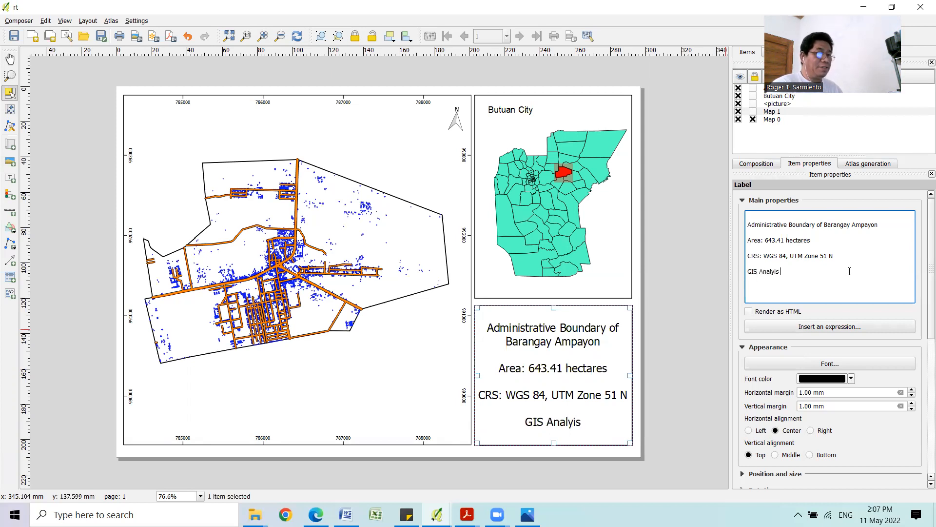
{"action": "key", "text": "BackSpace"}
{"action": "key", "text": "BackSpace"}
{"action": "type", "text": "sis"}
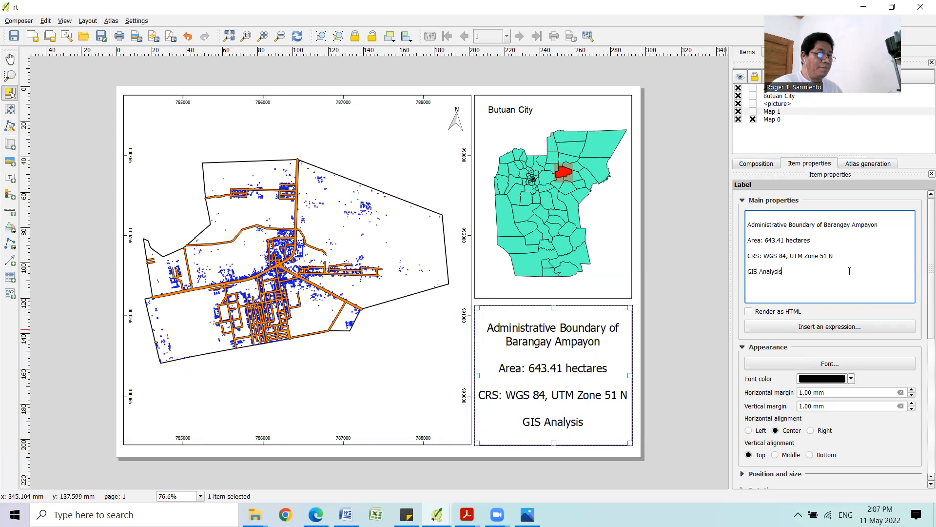
{"action": "type", "text": " by:"}
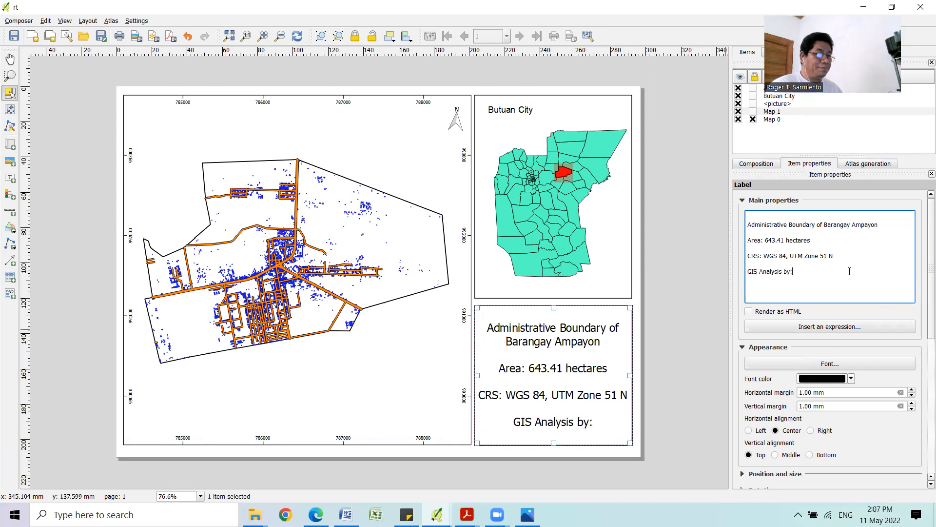
Step: Enter the analyst's full name beneath "GIS Analysis by:" and set the label's vertical alignment to Middle
{"action": "type", "text": " Rogert T"}
{"action": "key", "text": "BackSpace"}
{"action": "key", "text": "BackSpace"}
{"action": "key", "text": "BackSpace"}
{"action": "type", "text": "T. Sarmiento"}
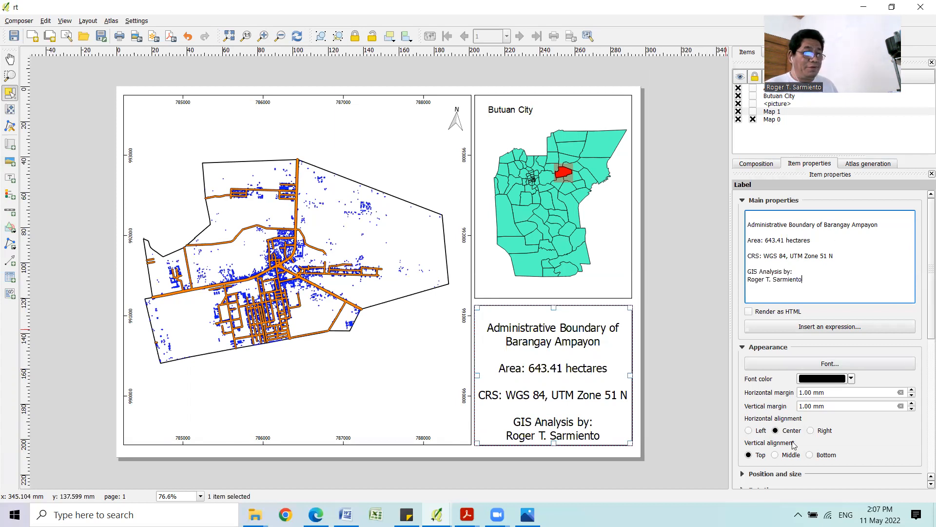
{"action": "left_click", "coordinate": [776, 455]}
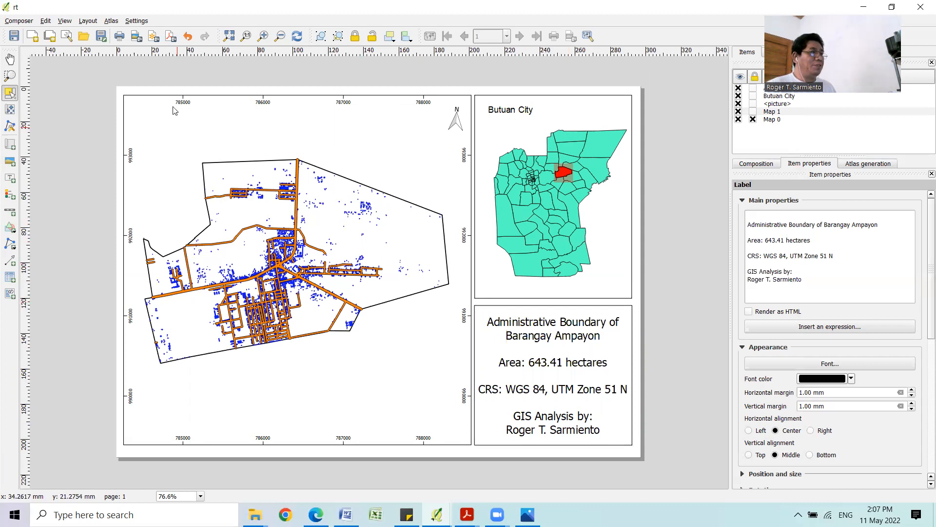
Step: Start exporting the composition as an image and choose Outputs under FRM 149 Geospatial Methods in Forestry, Exercise 5 Vector Spatial Analysis, as the destination folder
{"action": "left_click", "coordinate": [137, 37]}
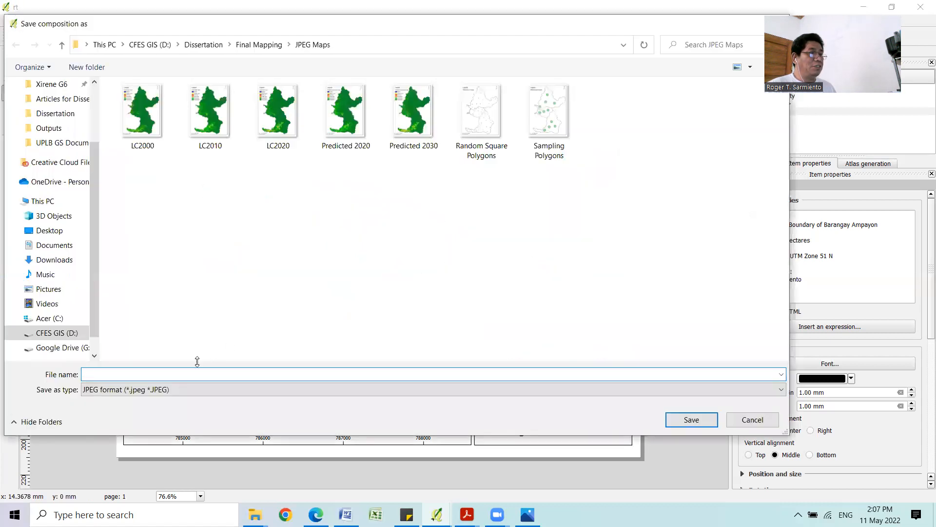
{"action": "left_click", "coordinate": [50, 332]}
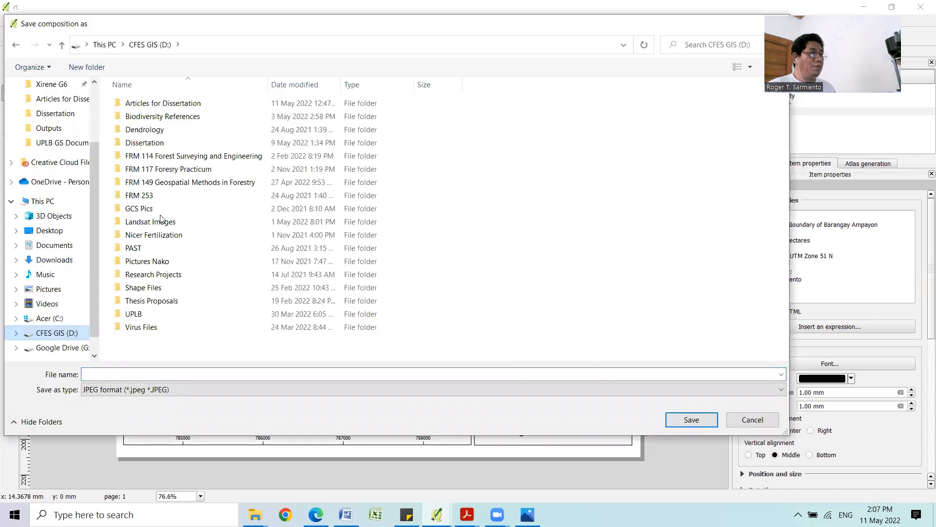
{"action": "double_click", "coordinate": [157, 184]}
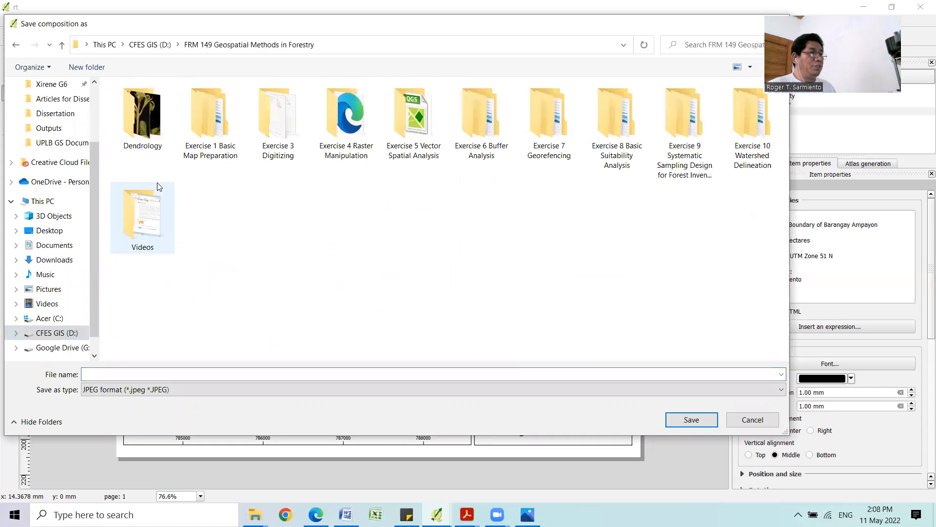
{"action": "double_click", "coordinate": [413, 122]}
{"action": "double_click", "coordinate": [151, 131]}
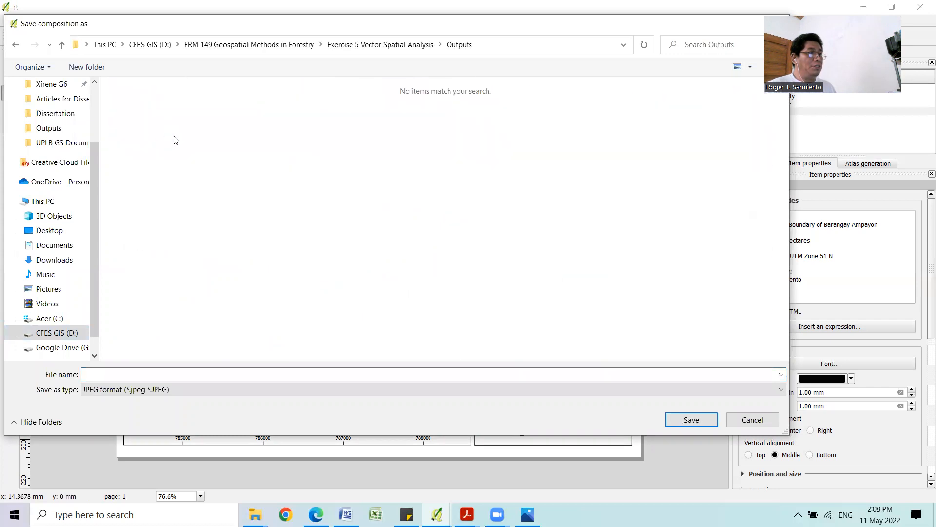
Step: Name the JPEG "Map of Ampayon_" followed by the author's initials and surname, and export it at 500 dpi
{"action": "left_click", "coordinate": [223, 372]}
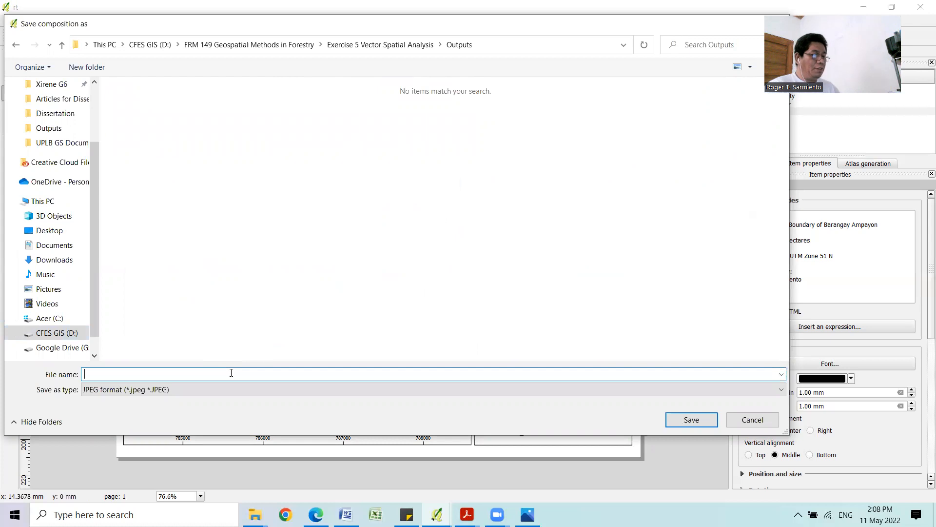
{"action": "type", "text": "MAp"}
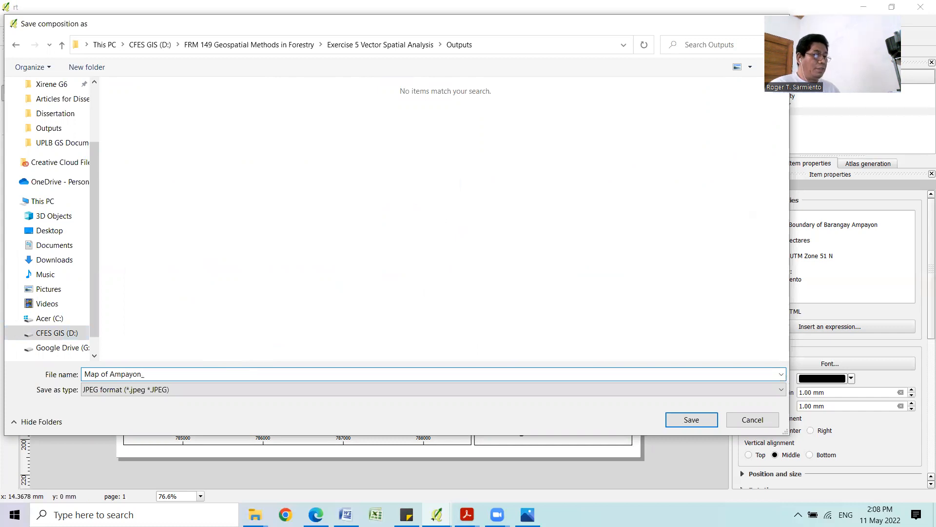
{"action": "type", "text": "to"}
{"action": "left_click", "coordinate": [690, 419]}
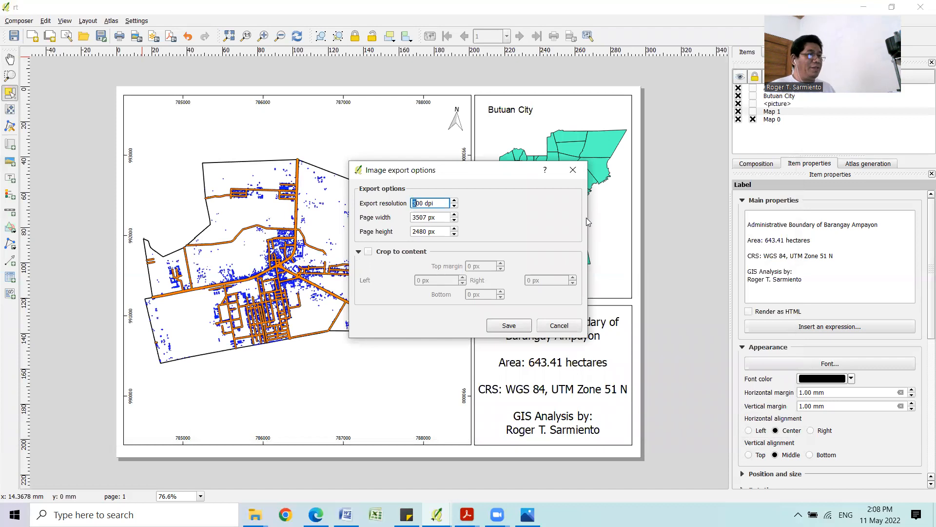
{"action": "type", "text": "5"}
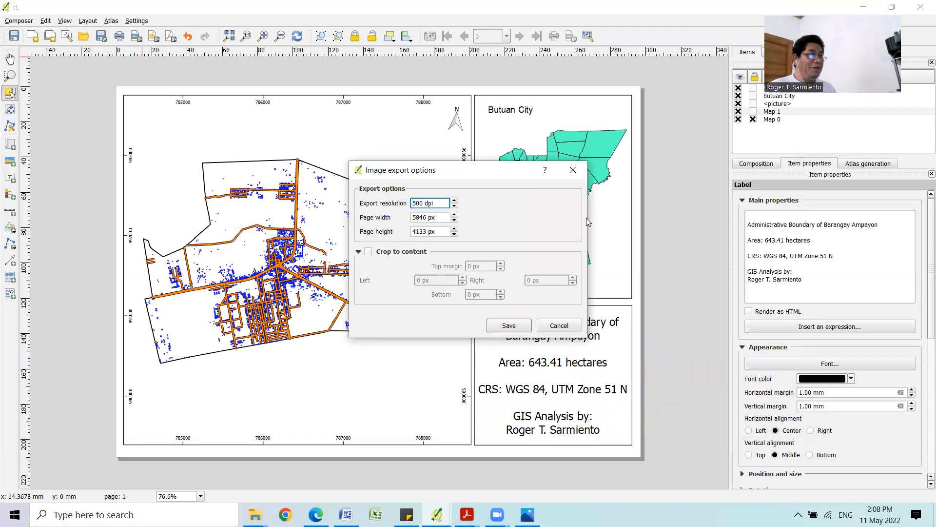
{"action": "left_click", "coordinate": [508, 325]}
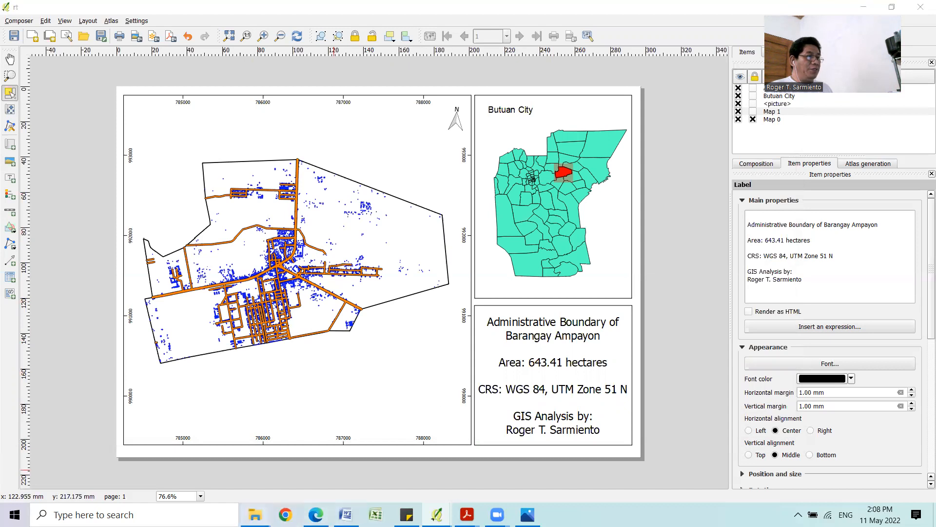
Step: Switch to File Explorer, go to the Exercise 5 Outputs folder and open the exported Ampayon map JPEG
{"action": "mouse_move", "coordinate": [255, 515]}
{"action": "left_click", "coordinate": [211, 432]}
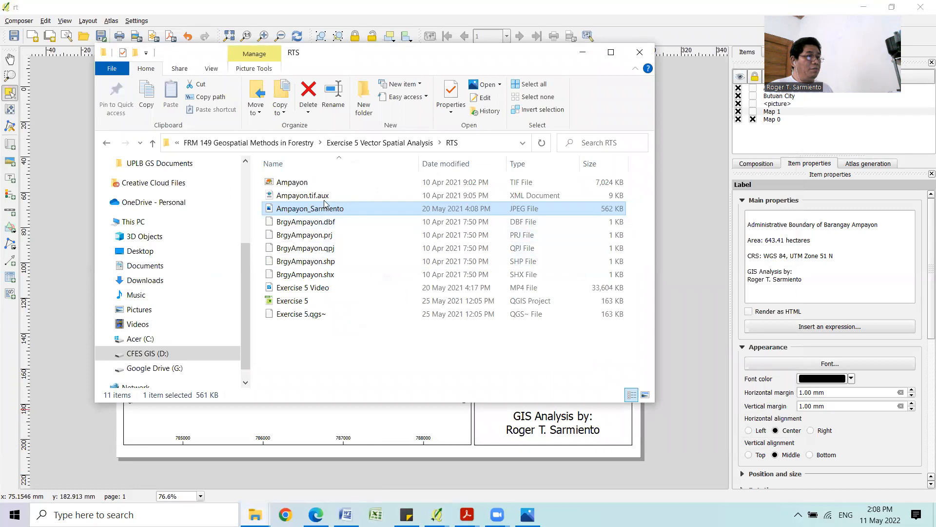
{"action": "left_click", "coordinate": [152, 145]}
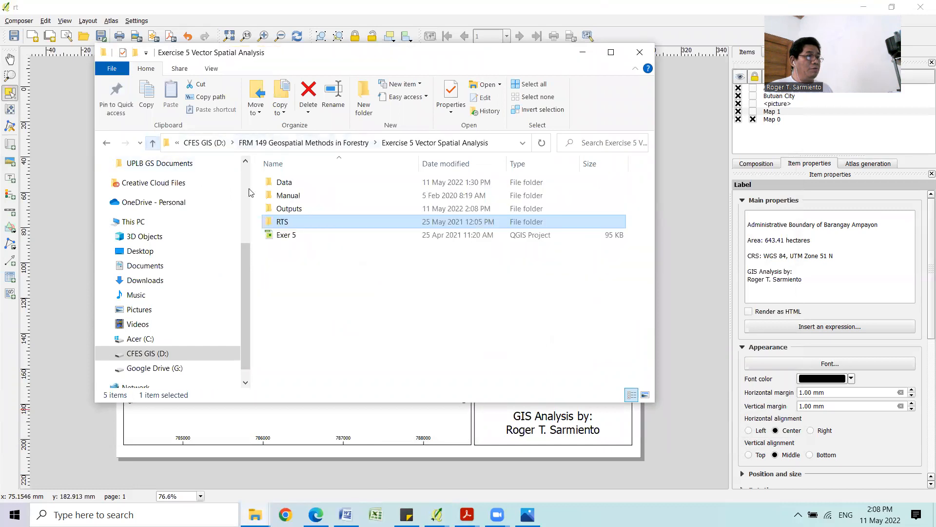
{"action": "double_click", "coordinate": [299, 208]}
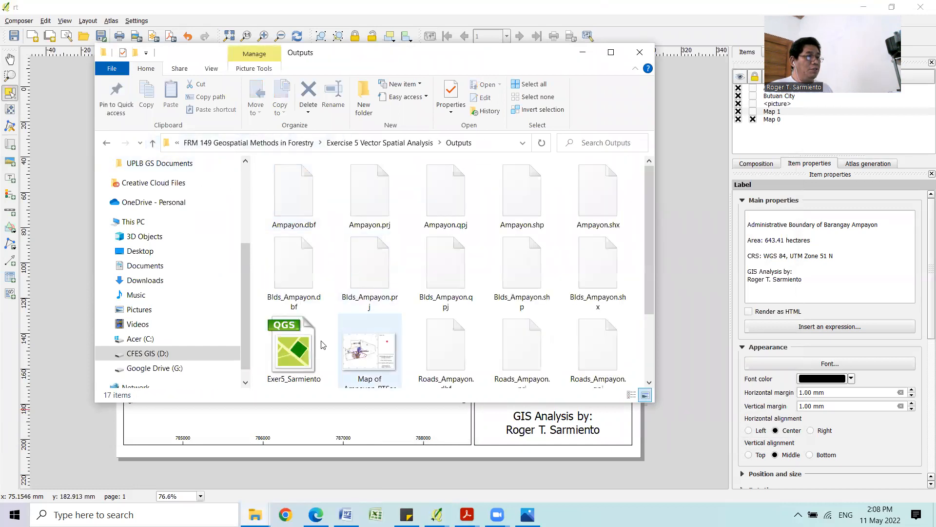
{"action": "scroll", "coordinate": [405, 335], "scroll_direction": "down", "scroll_amount": 1}
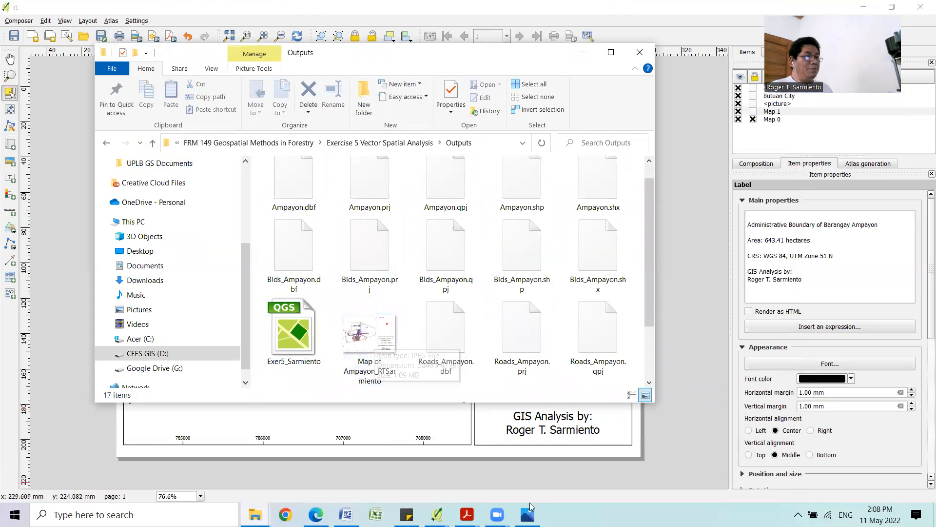
{"action": "double_click", "coordinate": [378, 331]}
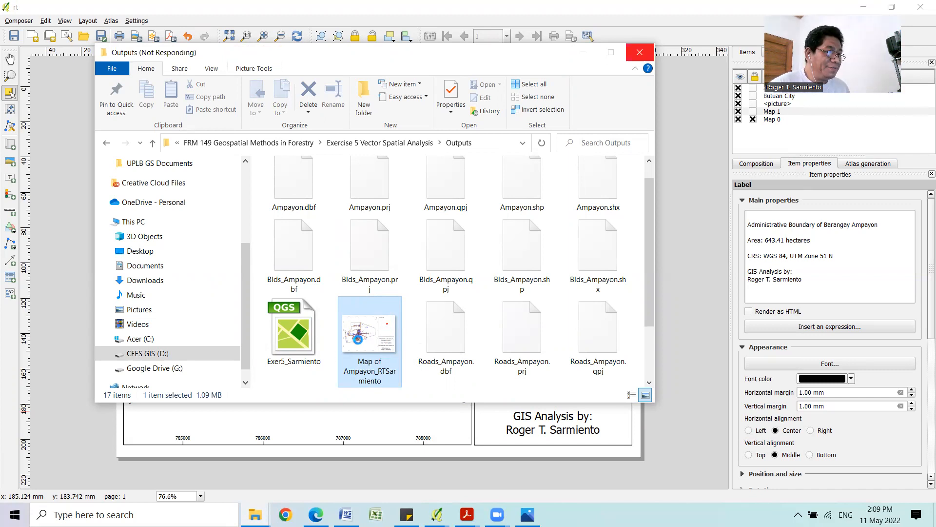
Step: Try to view the exported map JPEG in Microsoft Office Picture Manager, and return to the print composer
{"action": "right_click", "coordinate": [376, 342]}
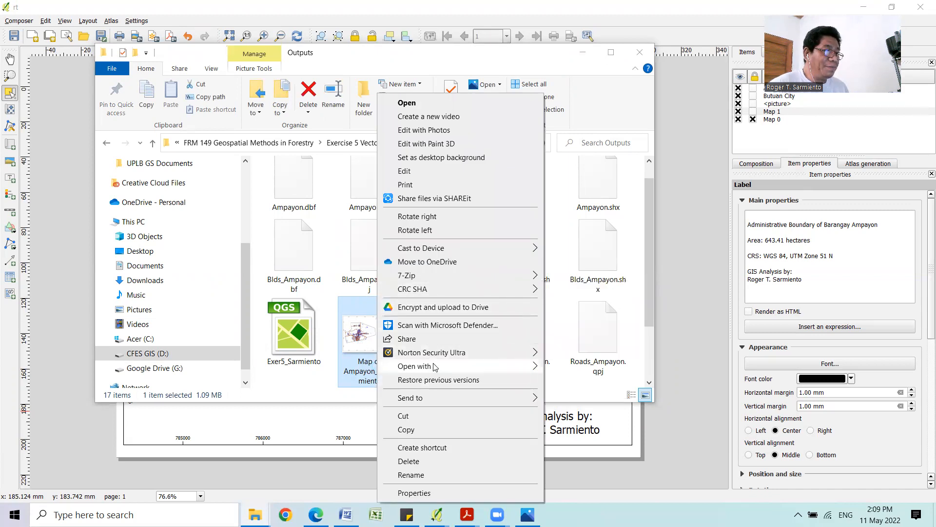
{"action": "mouse_move", "coordinate": [436, 368]}
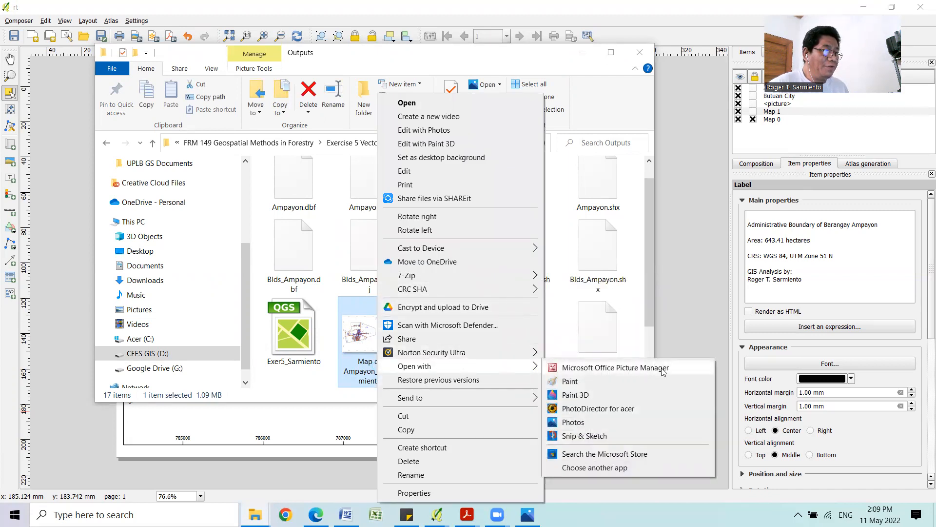
{"action": "left_click", "coordinate": [676, 372]}
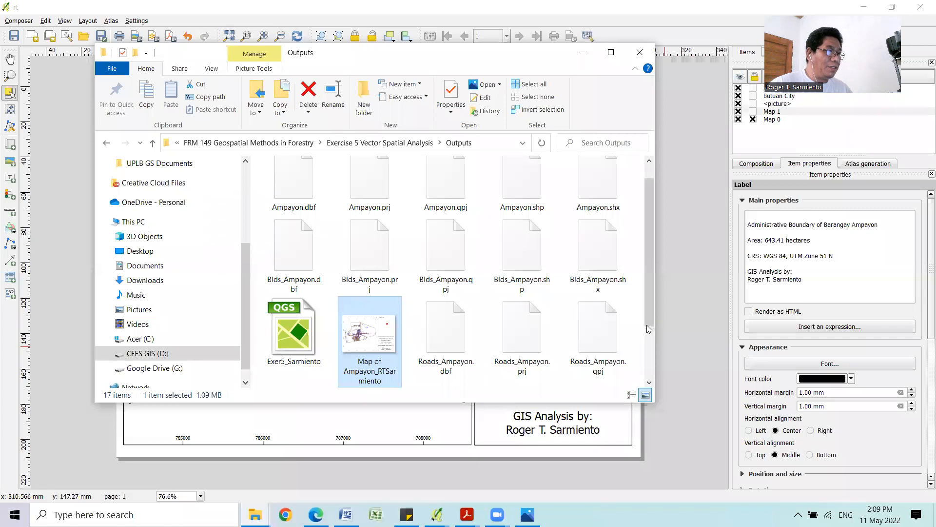
{"action": "left_click", "coordinate": [677, 300]}
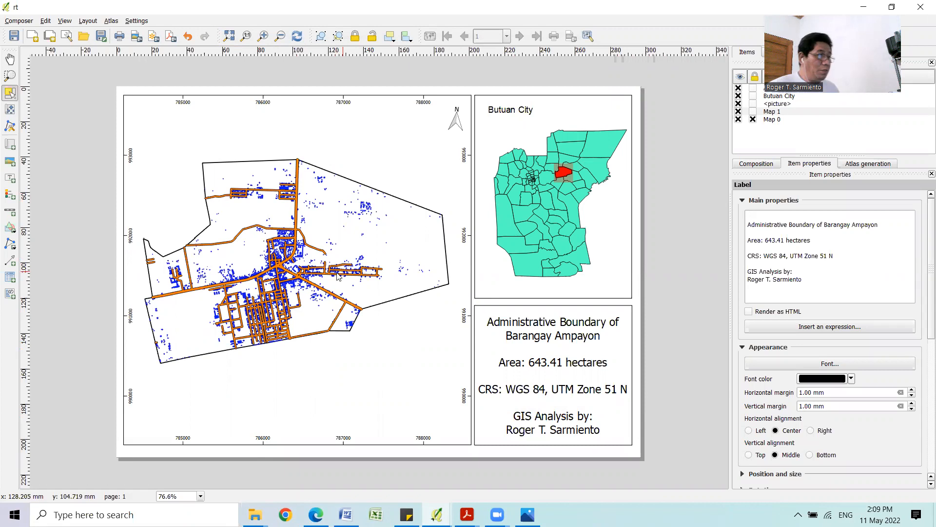
Step: Export the composition as an image again at 400 dpi, replacing the existing Ampayon map JPEG in the Outputs folder
{"action": "scroll", "coordinate": [326, 267], "scroll_direction": "up", "scroll_amount": 1}
{"action": "scroll", "coordinate": [331, 272], "scroll_direction": "down", "scroll_amount": 2}
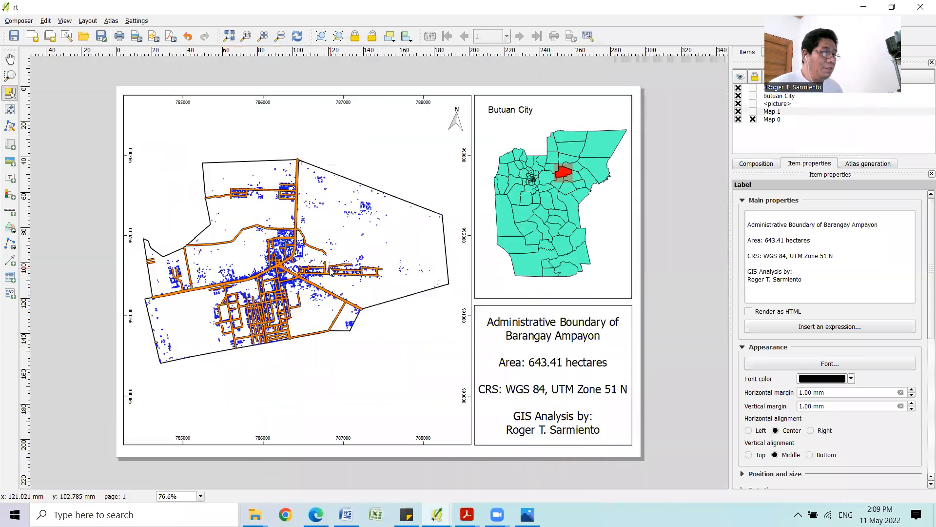
{"action": "left_click", "coordinate": [229, 36]}
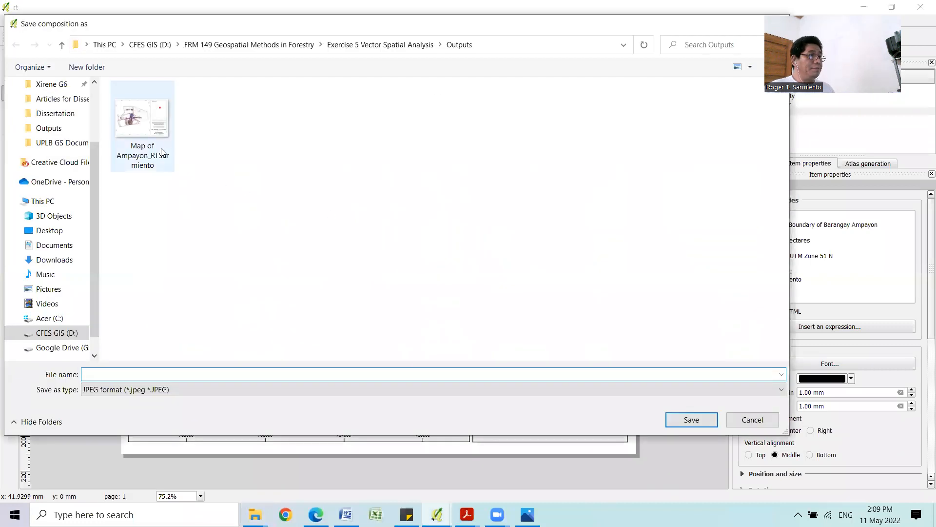
{"action": "left_click", "coordinate": [150, 132]}
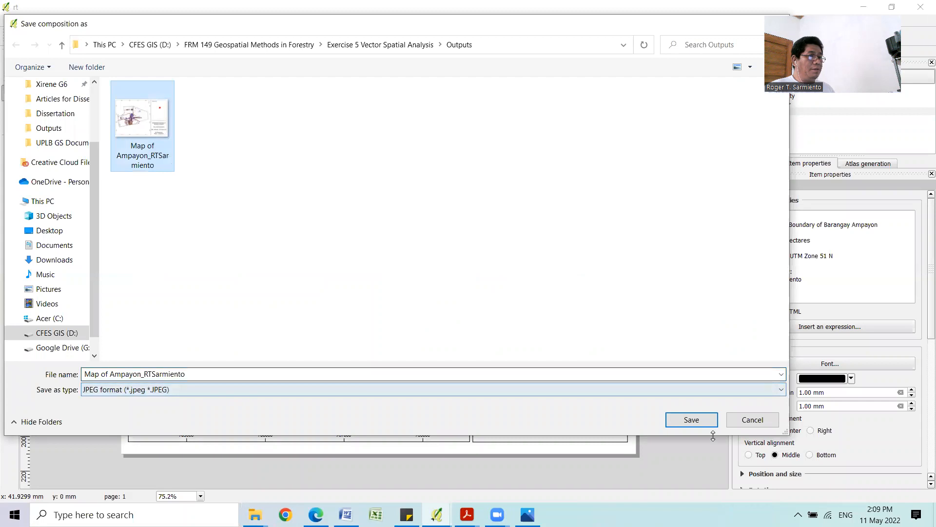
{"action": "left_click", "coordinate": [696, 421]}
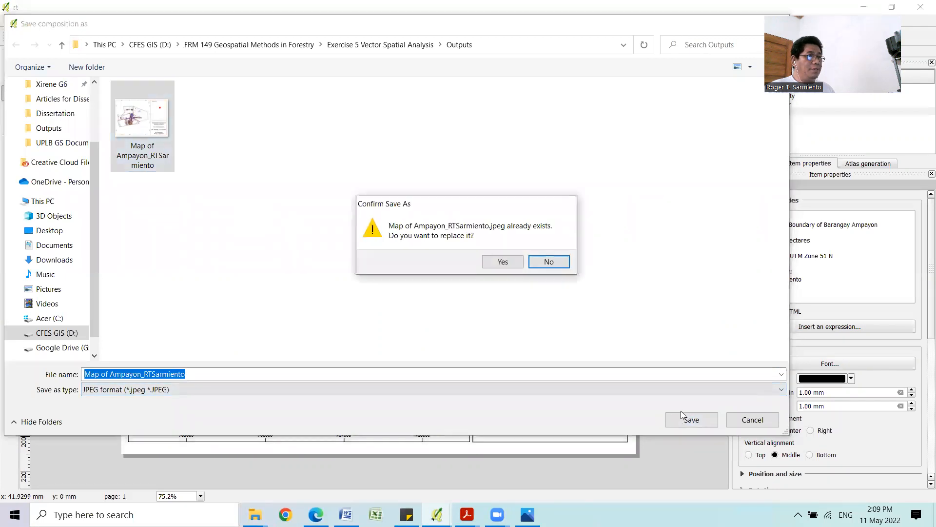
{"action": "left_click", "coordinate": [510, 266]}
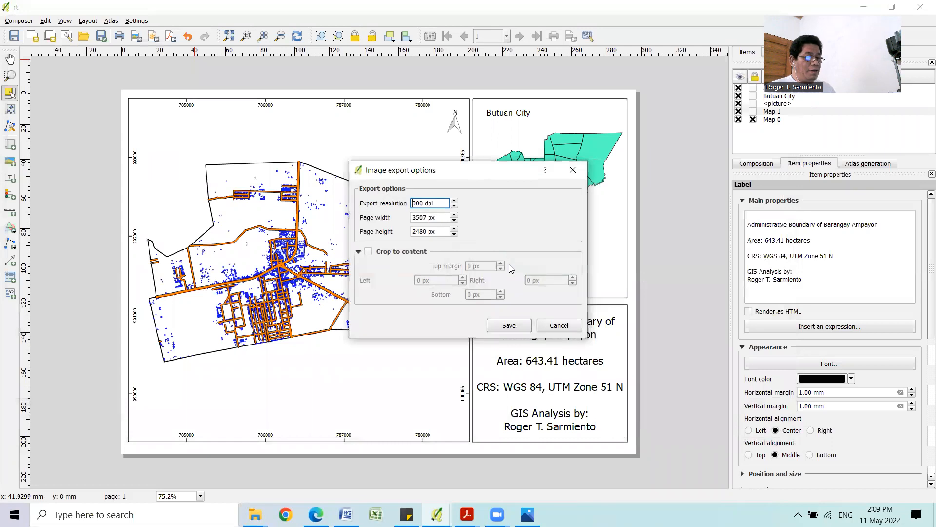
{"action": "key", "text": "shift+Right"}
{"action": "type", "text": "4"}
{"action": "left_click", "coordinate": [512, 325]}
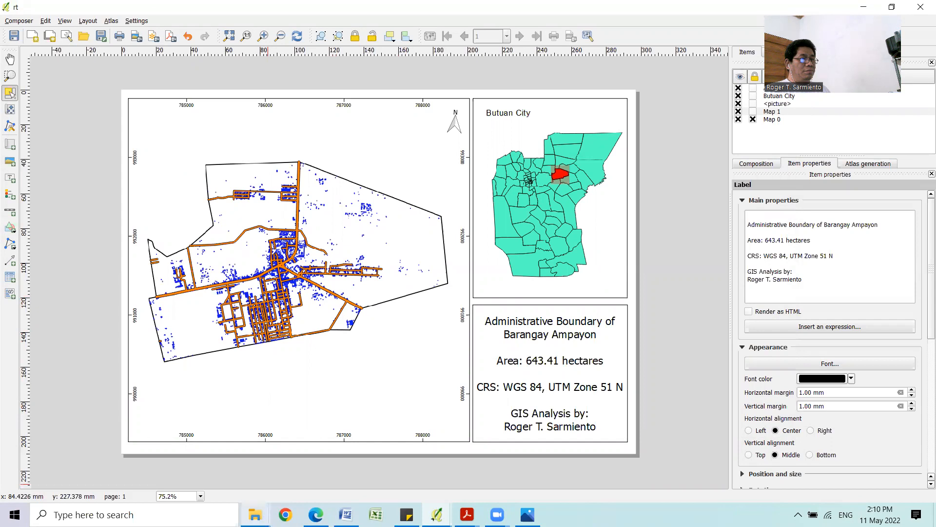
Step: Switch to File Explorer, refresh the Outputs folder, view the re-exported Ampayon map JPEG in Photos and close the viewer
{"action": "mouse_move", "coordinate": [255, 514]}
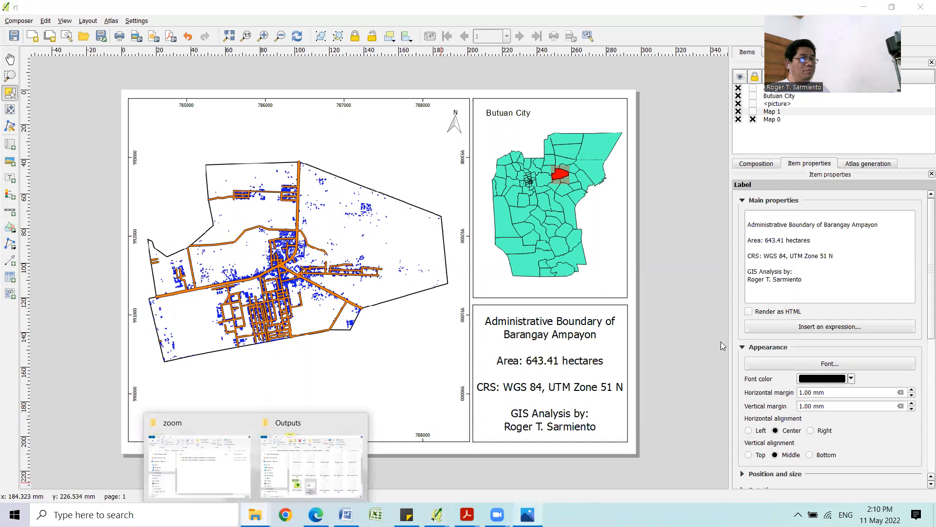
{"action": "left_click", "coordinate": [528, 515]}
{"action": "left_click", "coordinate": [922, 10]}
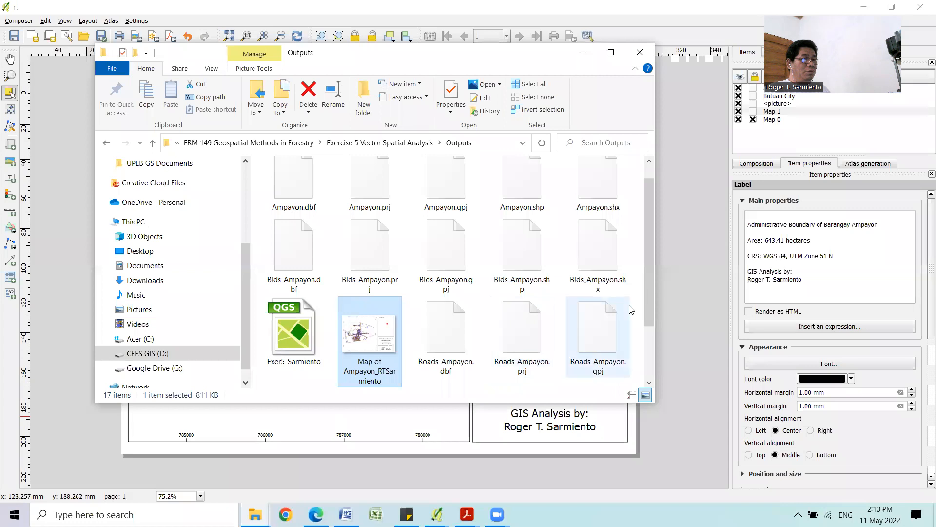
{"action": "left_click_drag", "start_coordinate": [647, 282], "coordinate": [650, 373]}
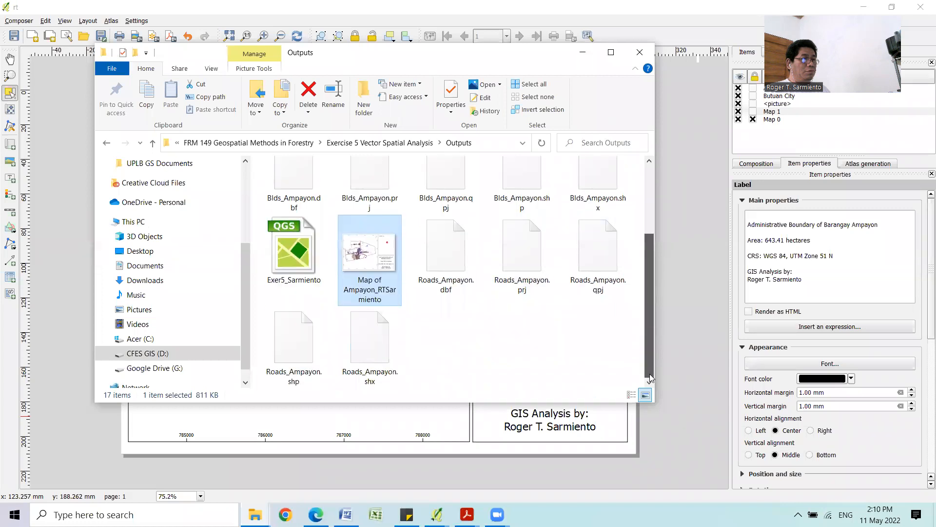
{"action": "right_click", "coordinate": [511, 345]}
{"action": "left_click", "coordinate": [559, 218]}
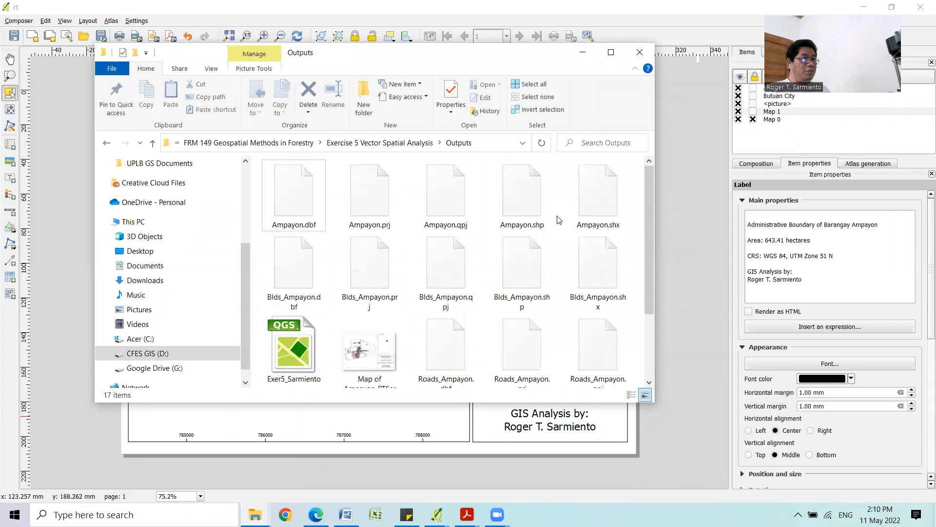
{"action": "double_click", "coordinate": [390, 350]}
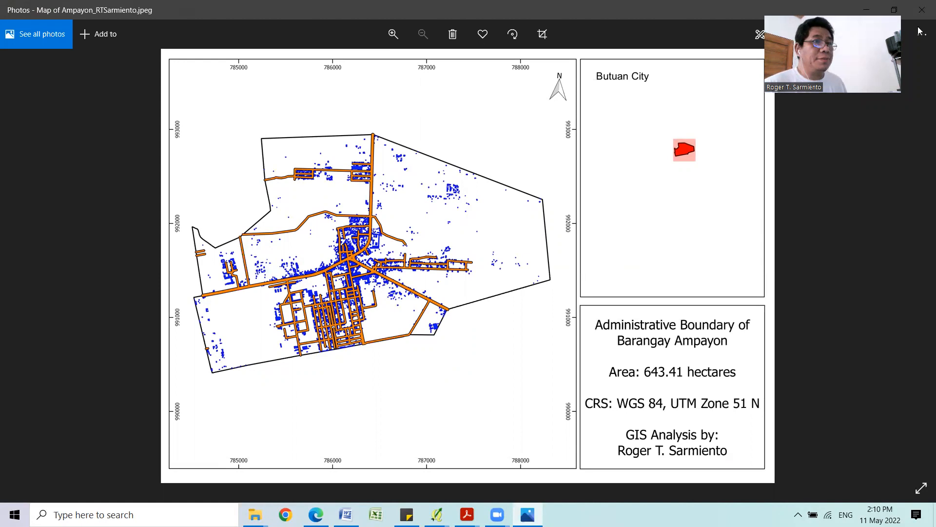
{"action": "left_click", "coordinate": [922, 10]}
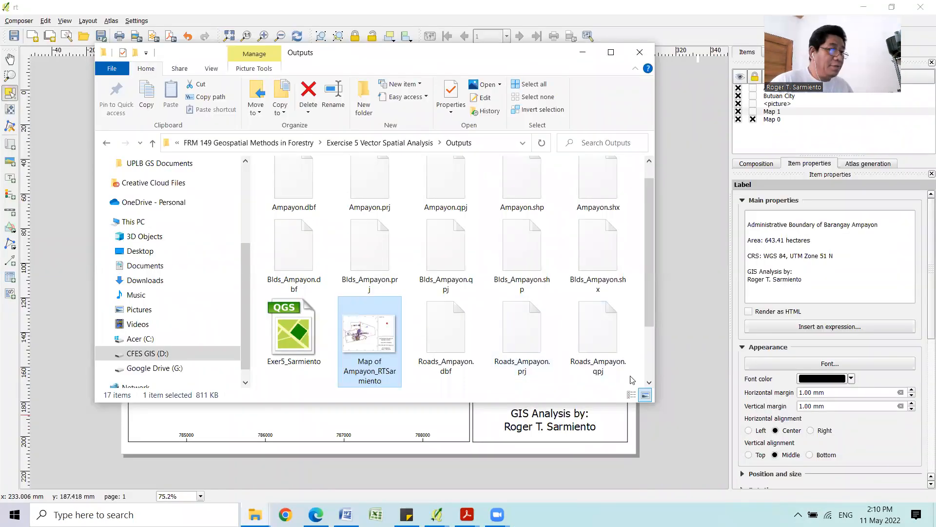
Step: Return to the print composer, refresh the layout and check the Butuan City location map
{"action": "left_click", "coordinate": [675, 16]}
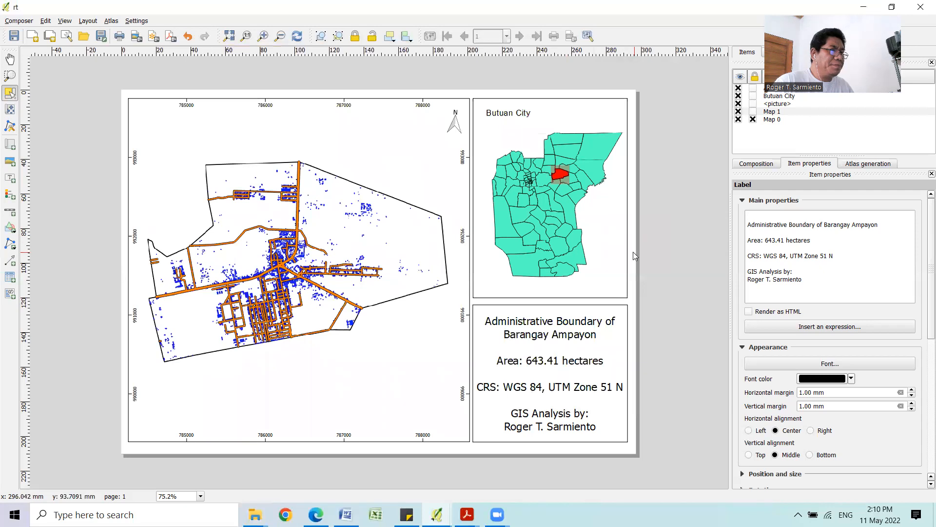
{"action": "scroll", "coordinate": [635, 256], "scroll_direction": "up", "scroll_amount": 2}
{"action": "left_click", "coordinate": [298, 37]}
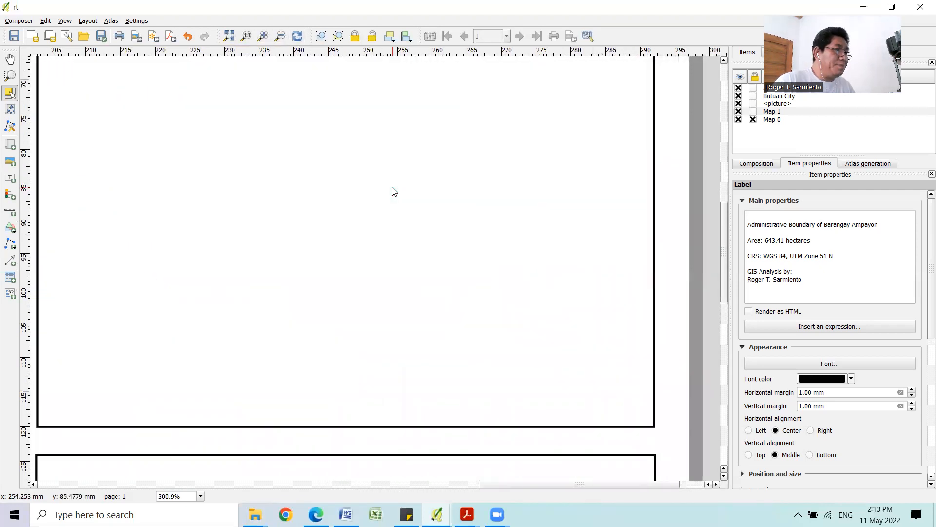
{"action": "scroll", "coordinate": [388, 182], "scroll_direction": "down", "scroll_amount": 2}
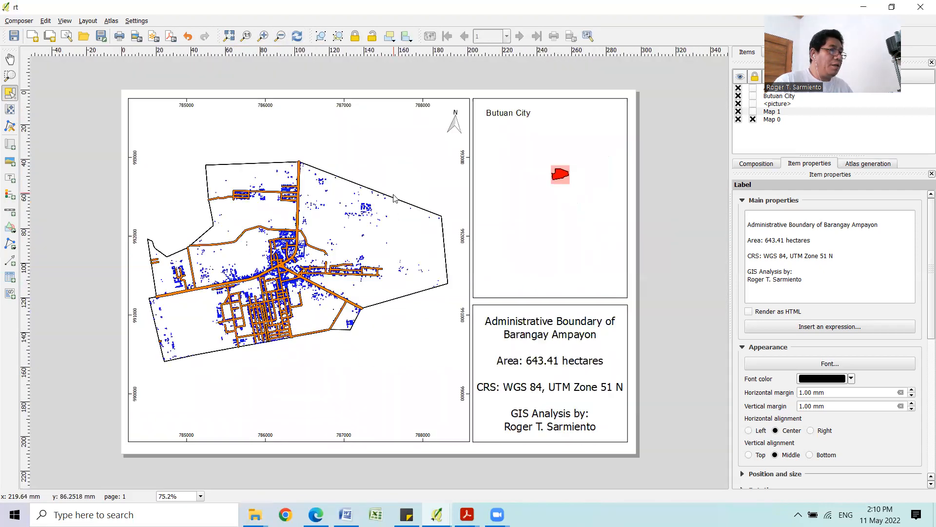
{"action": "scroll", "coordinate": [434, 210], "scroll_direction": "up", "scroll_amount": 1}
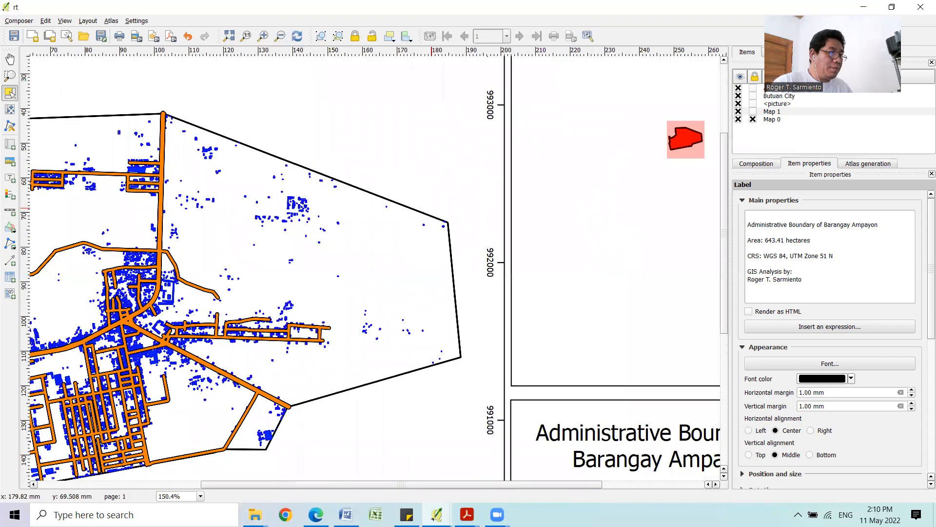
Step: In the main QGIS window, turn on the barangay boundary layer beneath Ampayon, and refresh the print composer to redraw the location map
{"action": "left_click", "coordinate": [380, 425]}
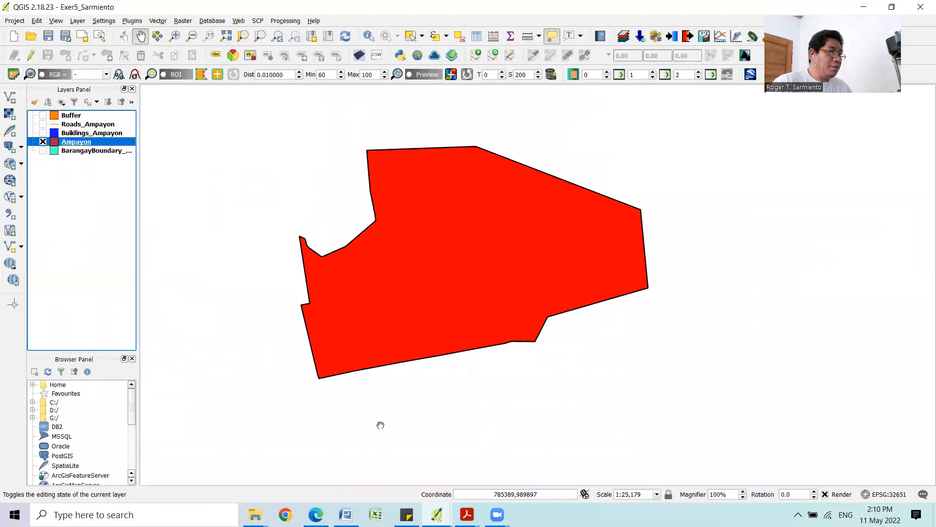
{"action": "left_click", "coordinate": [43, 150]}
{"action": "mouse_move", "coordinate": [437, 514]}
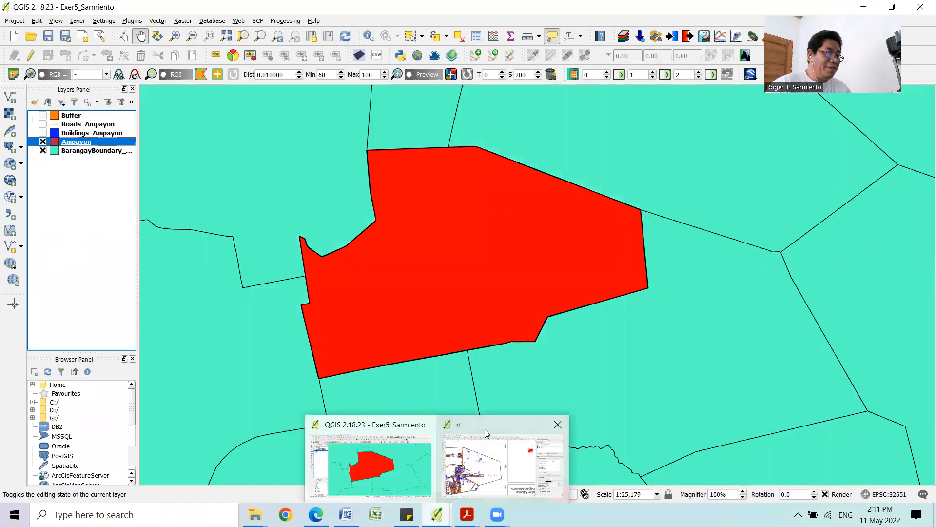
{"action": "left_click", "coordinate": [486, 419]}
{"action": "scroll", "coordinate": [487, 419], "scroll_direction": "down", "scroll_amount": 2}
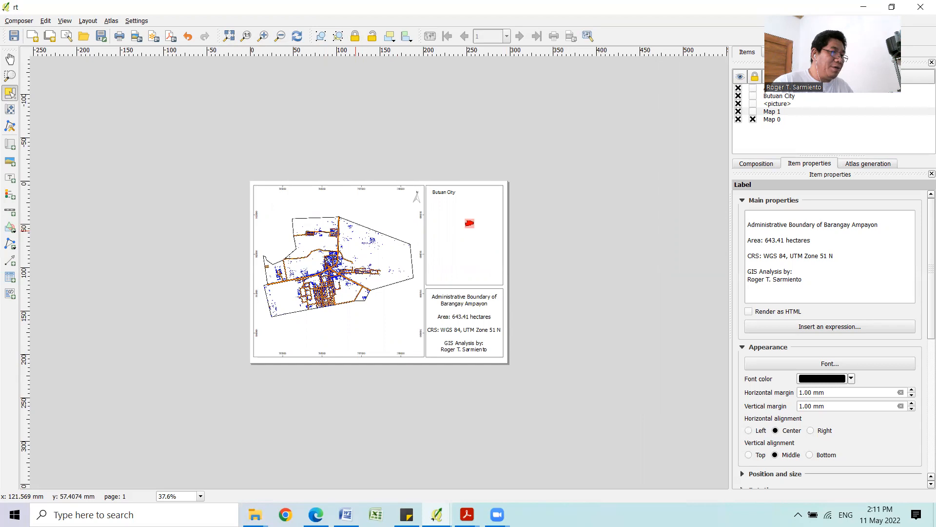
{"action": "key", "text": "alt+Tab"}
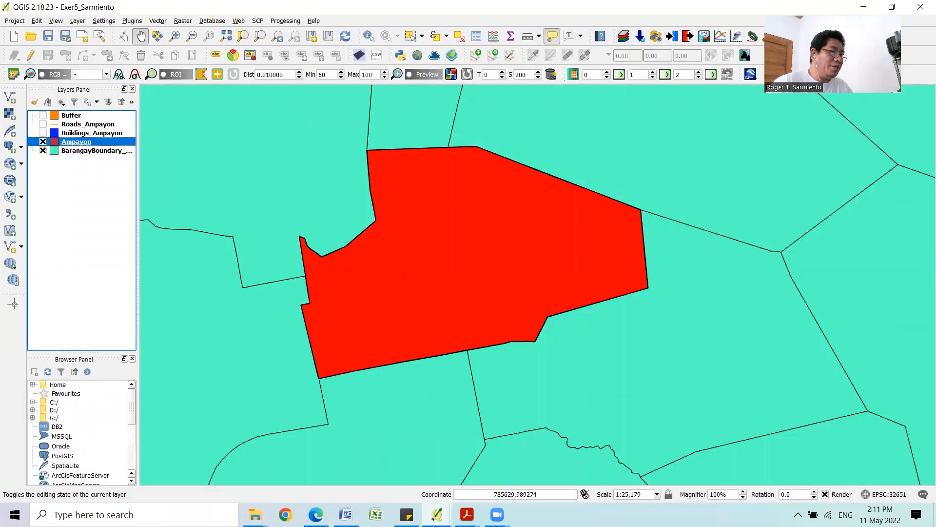
{"action": "key", "text": "alt+Tab"}
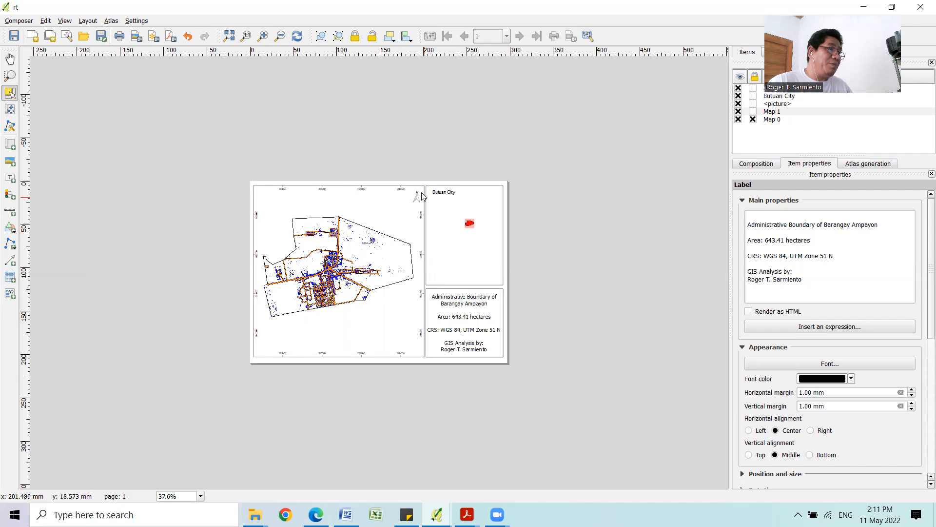
{"action": "left_click", "coordinate": [297, 37]}
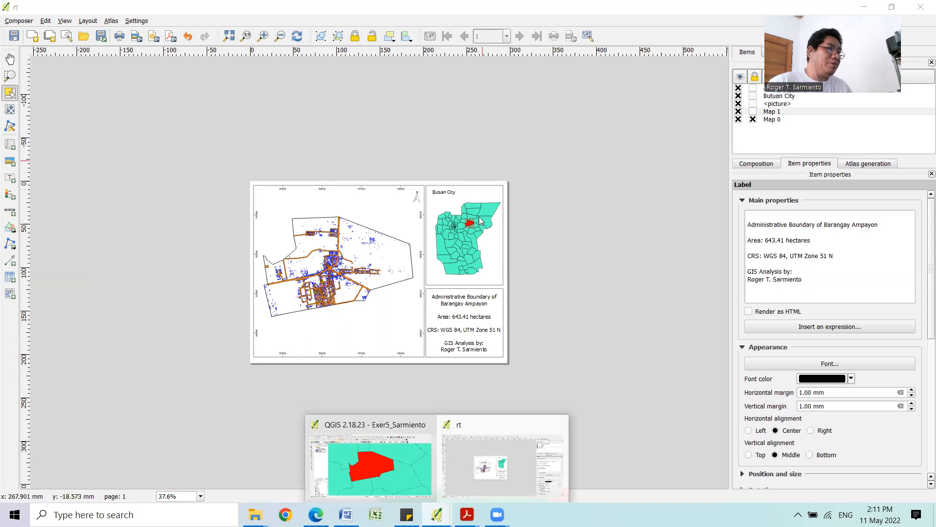
Step: Export the full composition as an image at 500 dpi, replacing the existing Ampayon map JPEG in the Outputs folder
{"action": "double_click", "coordinate": [441, 7]}
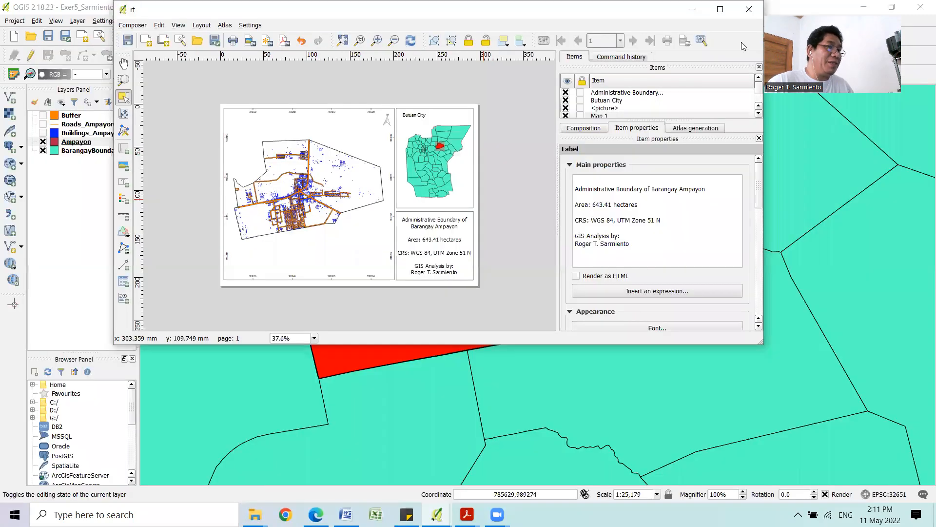
{"action": "left_click", "coordinate": [720, 11]}
{"action": "left_click", "coordinate": [228, 35]}
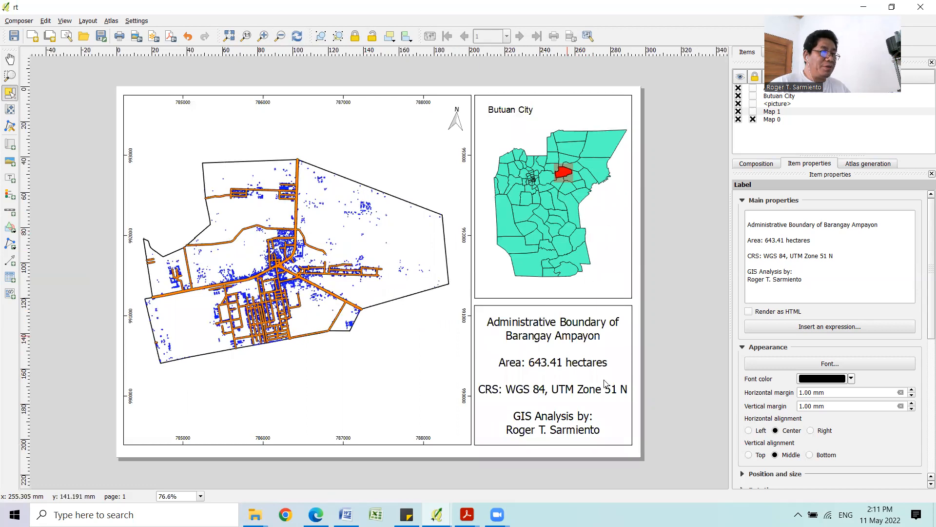
{"action": "left_click", "coordinate": [136, 36]}
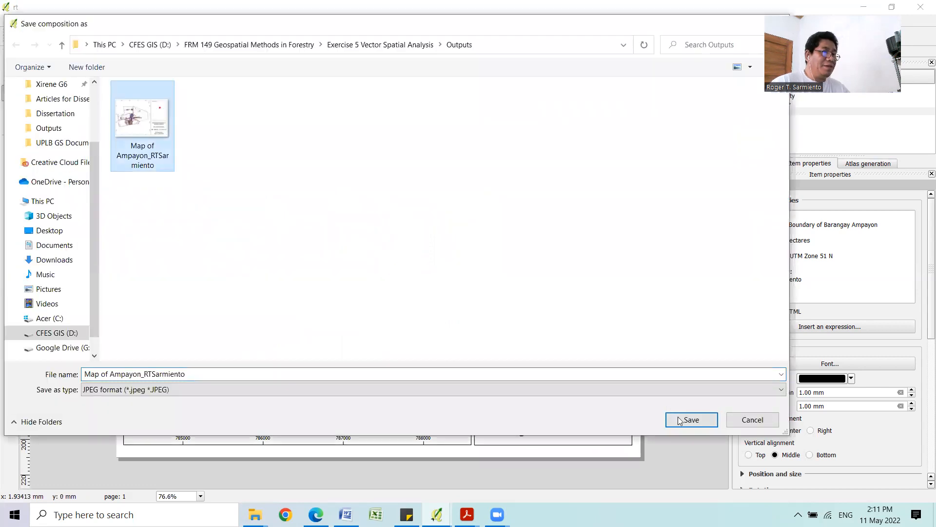
{"action": "left_click", "coordinate": [681, 422]}
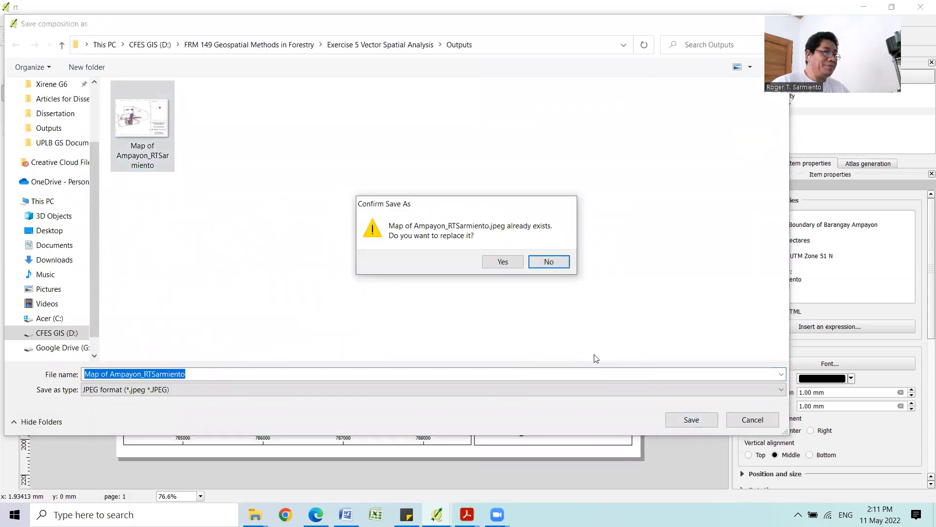
{"action": "left_click", "coordinate": [505, 264]}
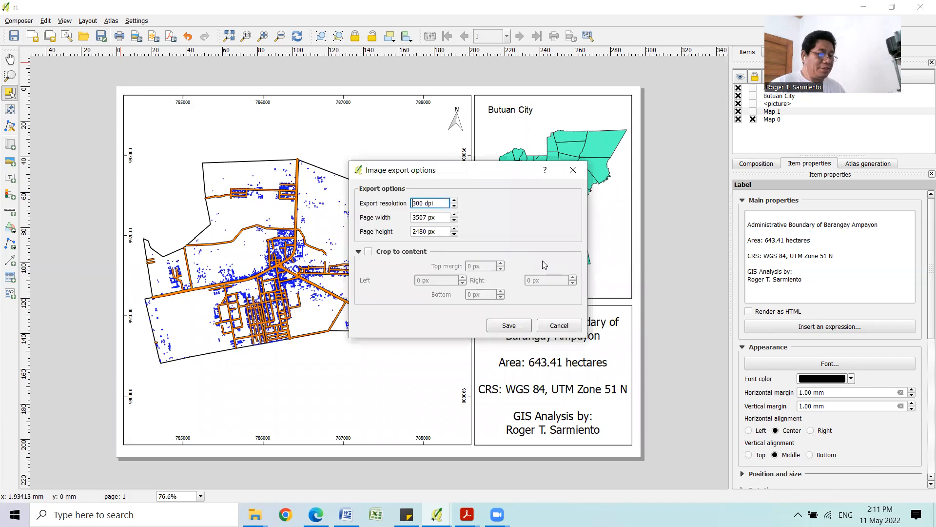
{"action": "key", "text": "Delete"}
{"action": "type", "text": "5"}
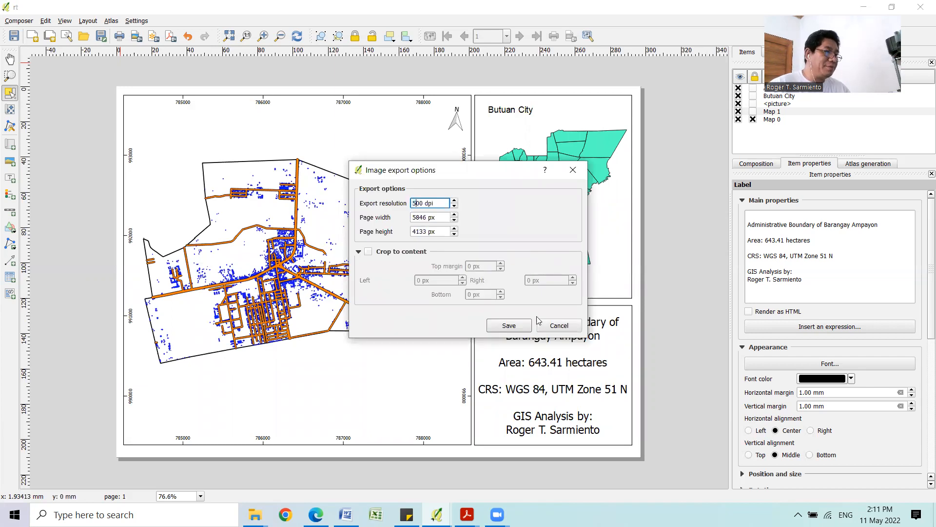
{"action": "left_click", "coordinate": [509, 325]}
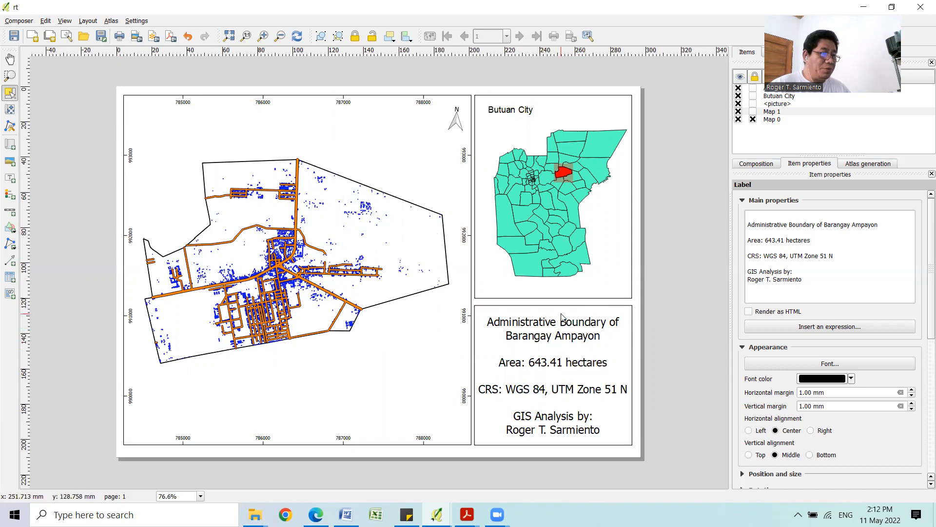
Step: Switch to File Explorer, check the newly exported Ampayon map JPEG in Photos, and close the viewer and the Outputs window
{"action": "scroll", "coordinate": [564, 324], "scroll_direction": "up", "scroll_amount": 2}
{"action": "scroll", "coordinate": [563, 318], "scroll_direction": "down", "scroll_amount": 2}
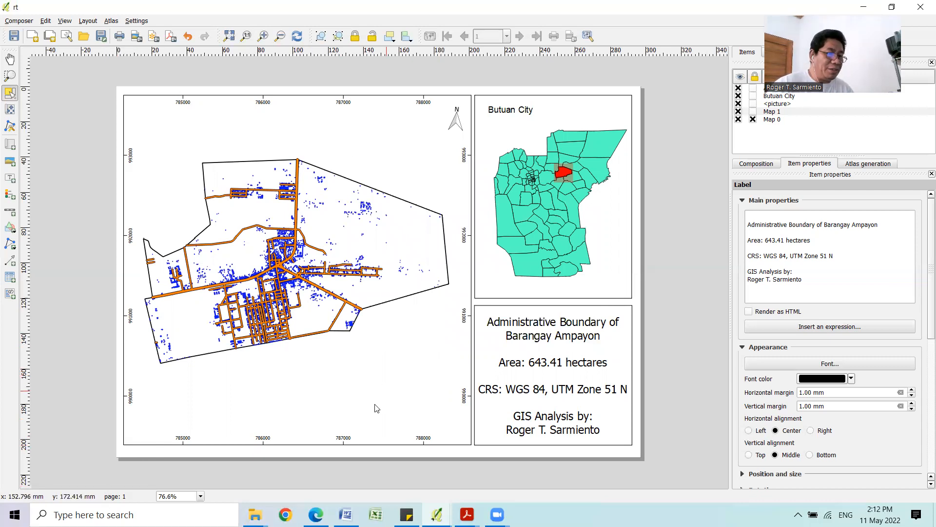
{"action": "mouse_move", "coordinate": [255, 515]}
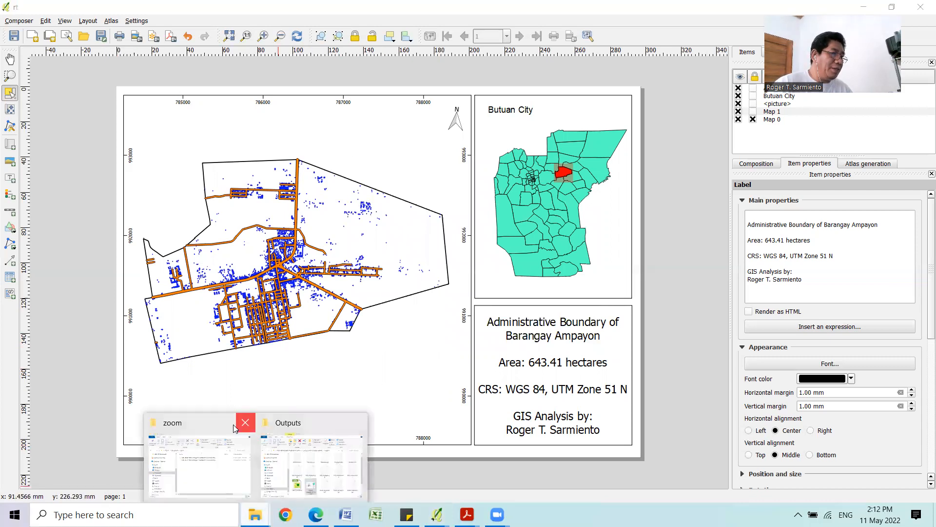
{"action": "left_click", "coordinate": [303, 430]}
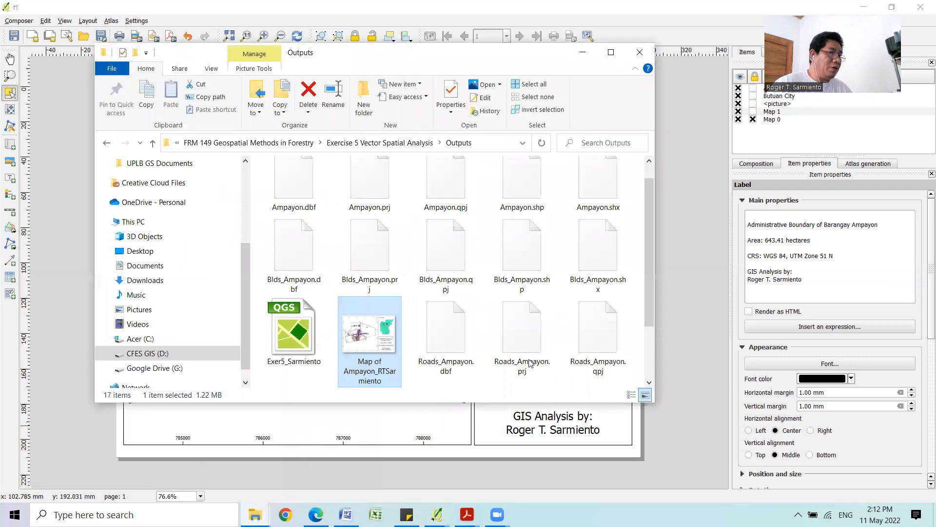
{"action": "double_click", "coordinate": [375, 339]}
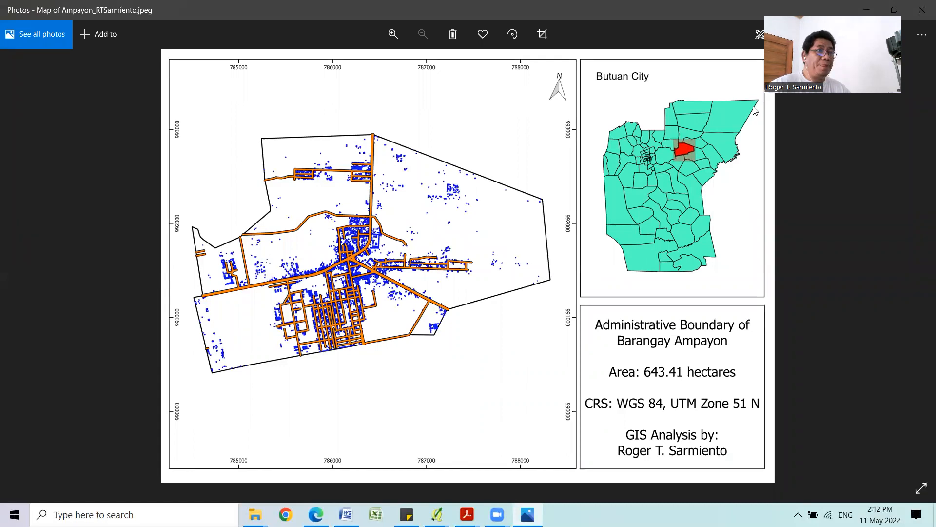
{"action": "left_click_drag", "start_coordinate": [858, 99], "coordinate": [881, 146]}
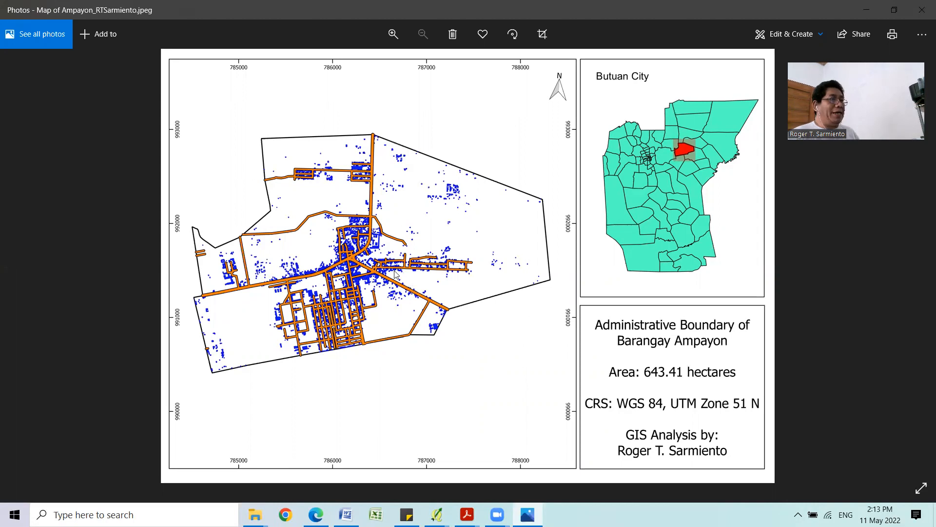
{"action": "left_click", "coordinate": [922, 10]}
{"action": "left_click", "coordinate": [639, 54]}
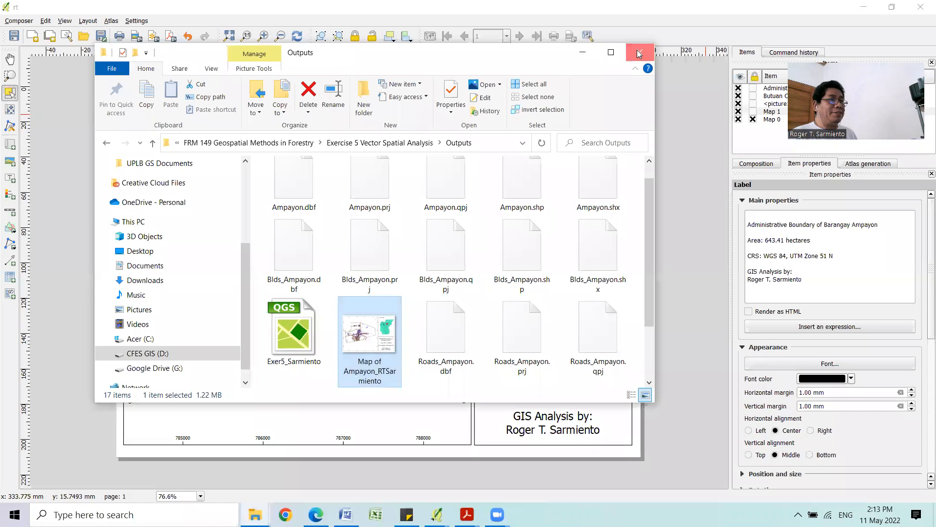